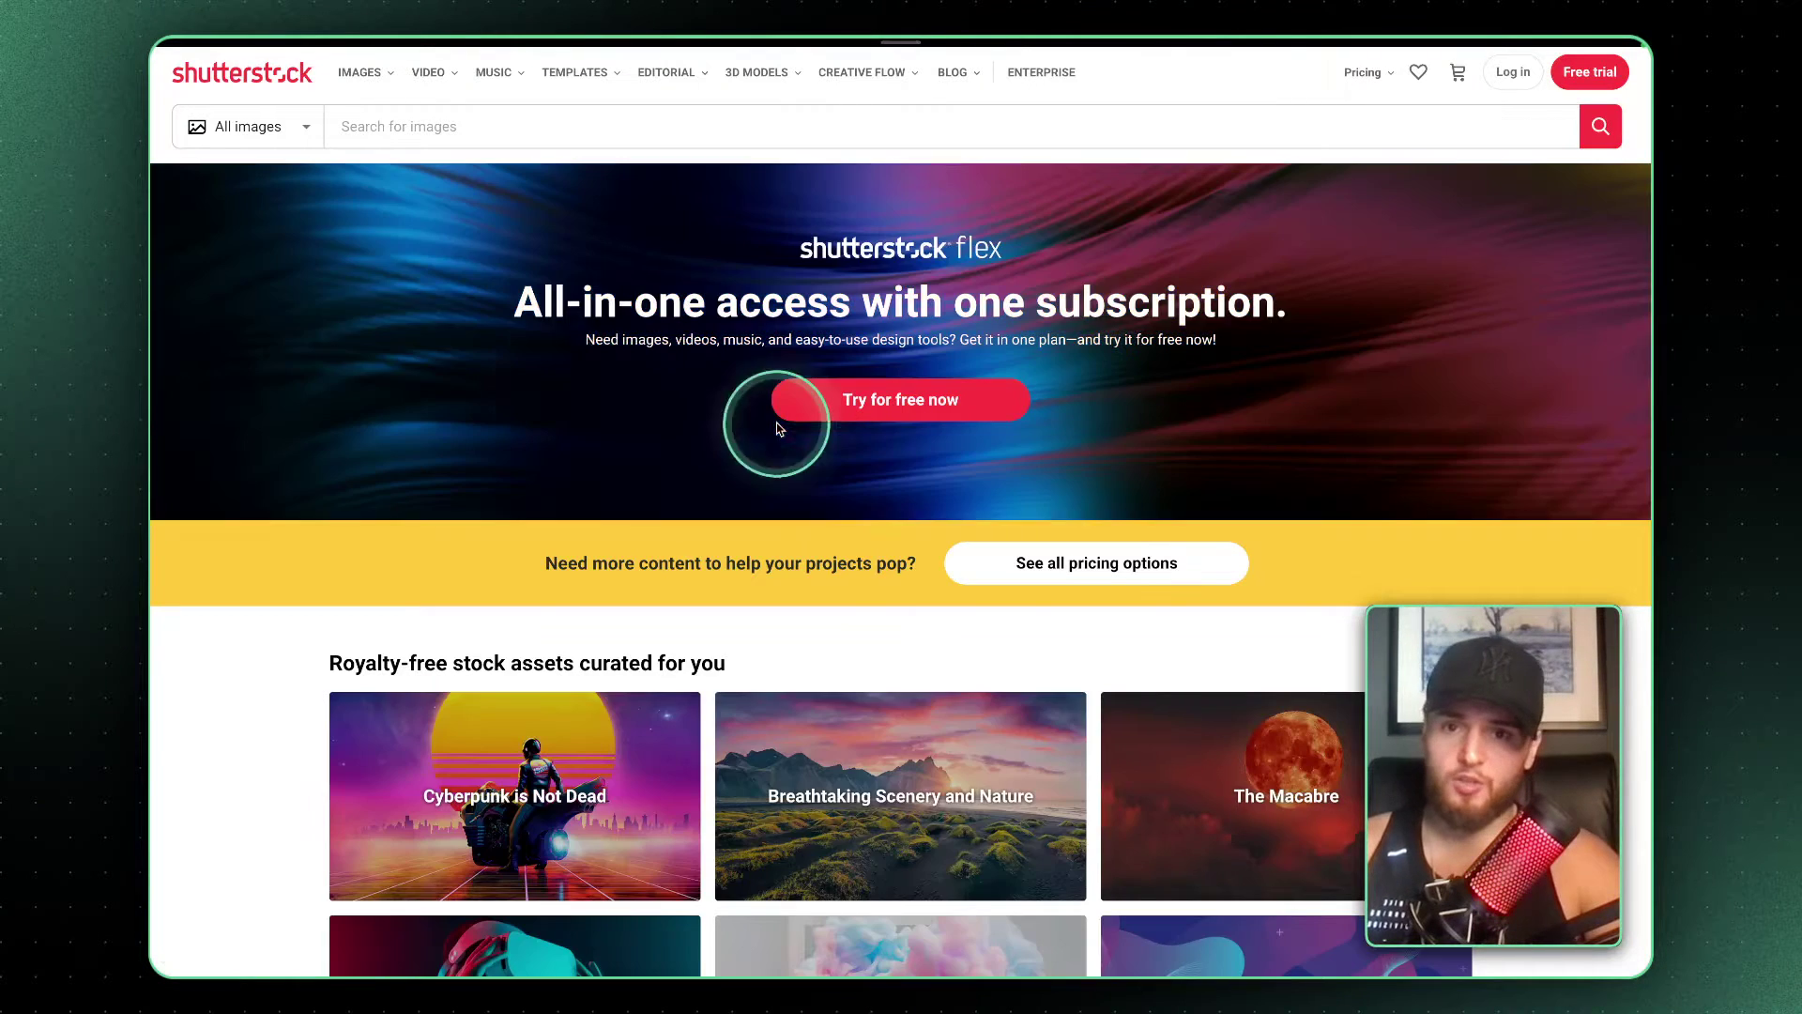
Open the Unsplash website in a new Arc tab and scroll through its free photo grid.
scroll(622, 544, down, 5)
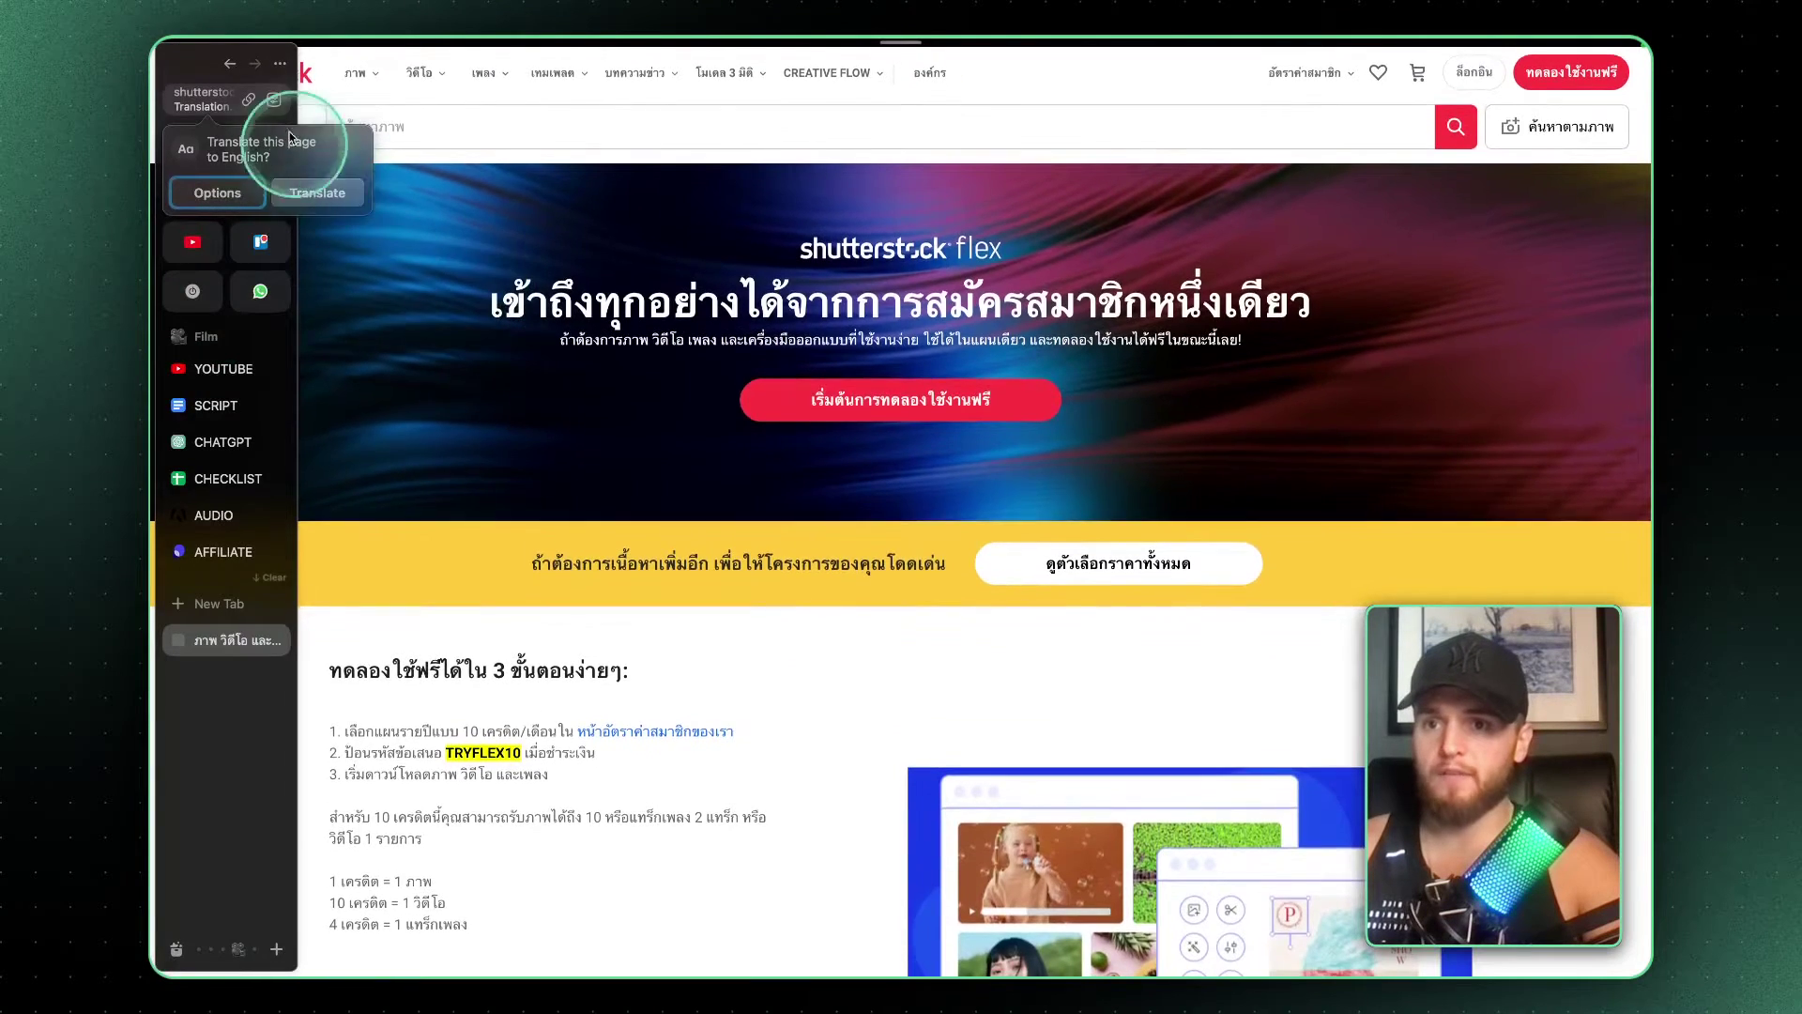
click(206, 99)
key(Escape)
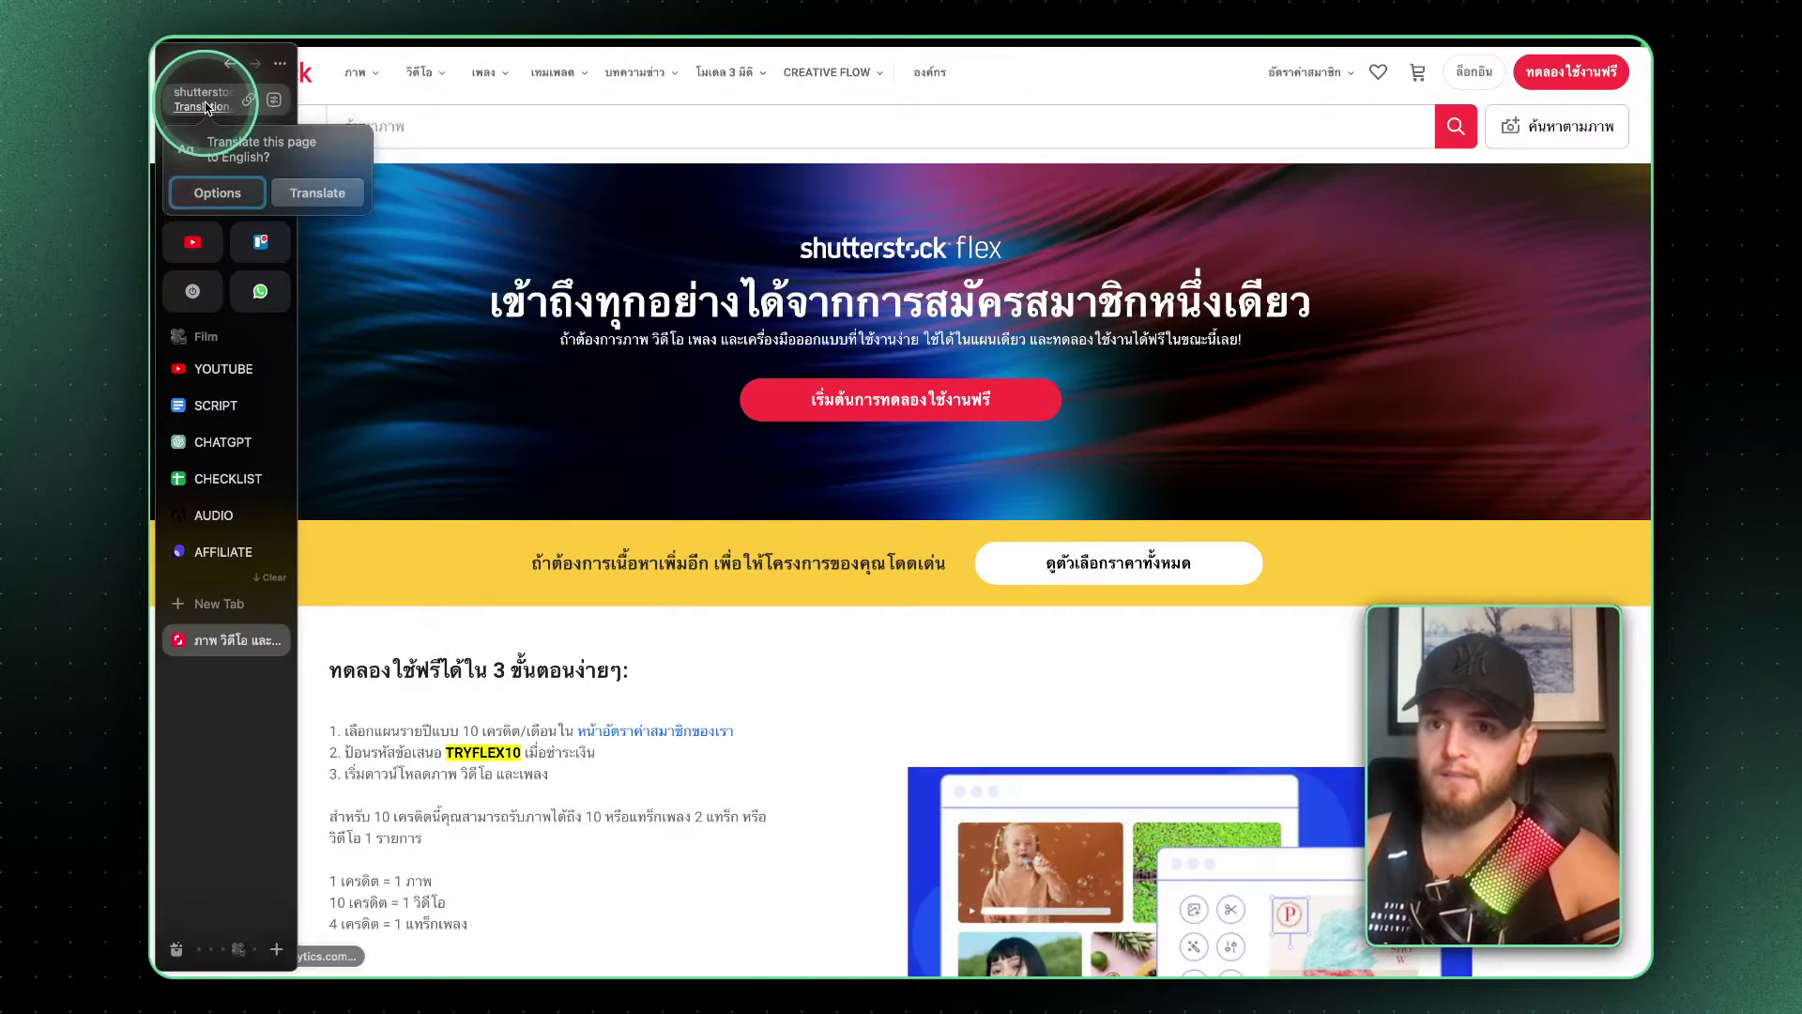
click(208, 594)
text(unspa)
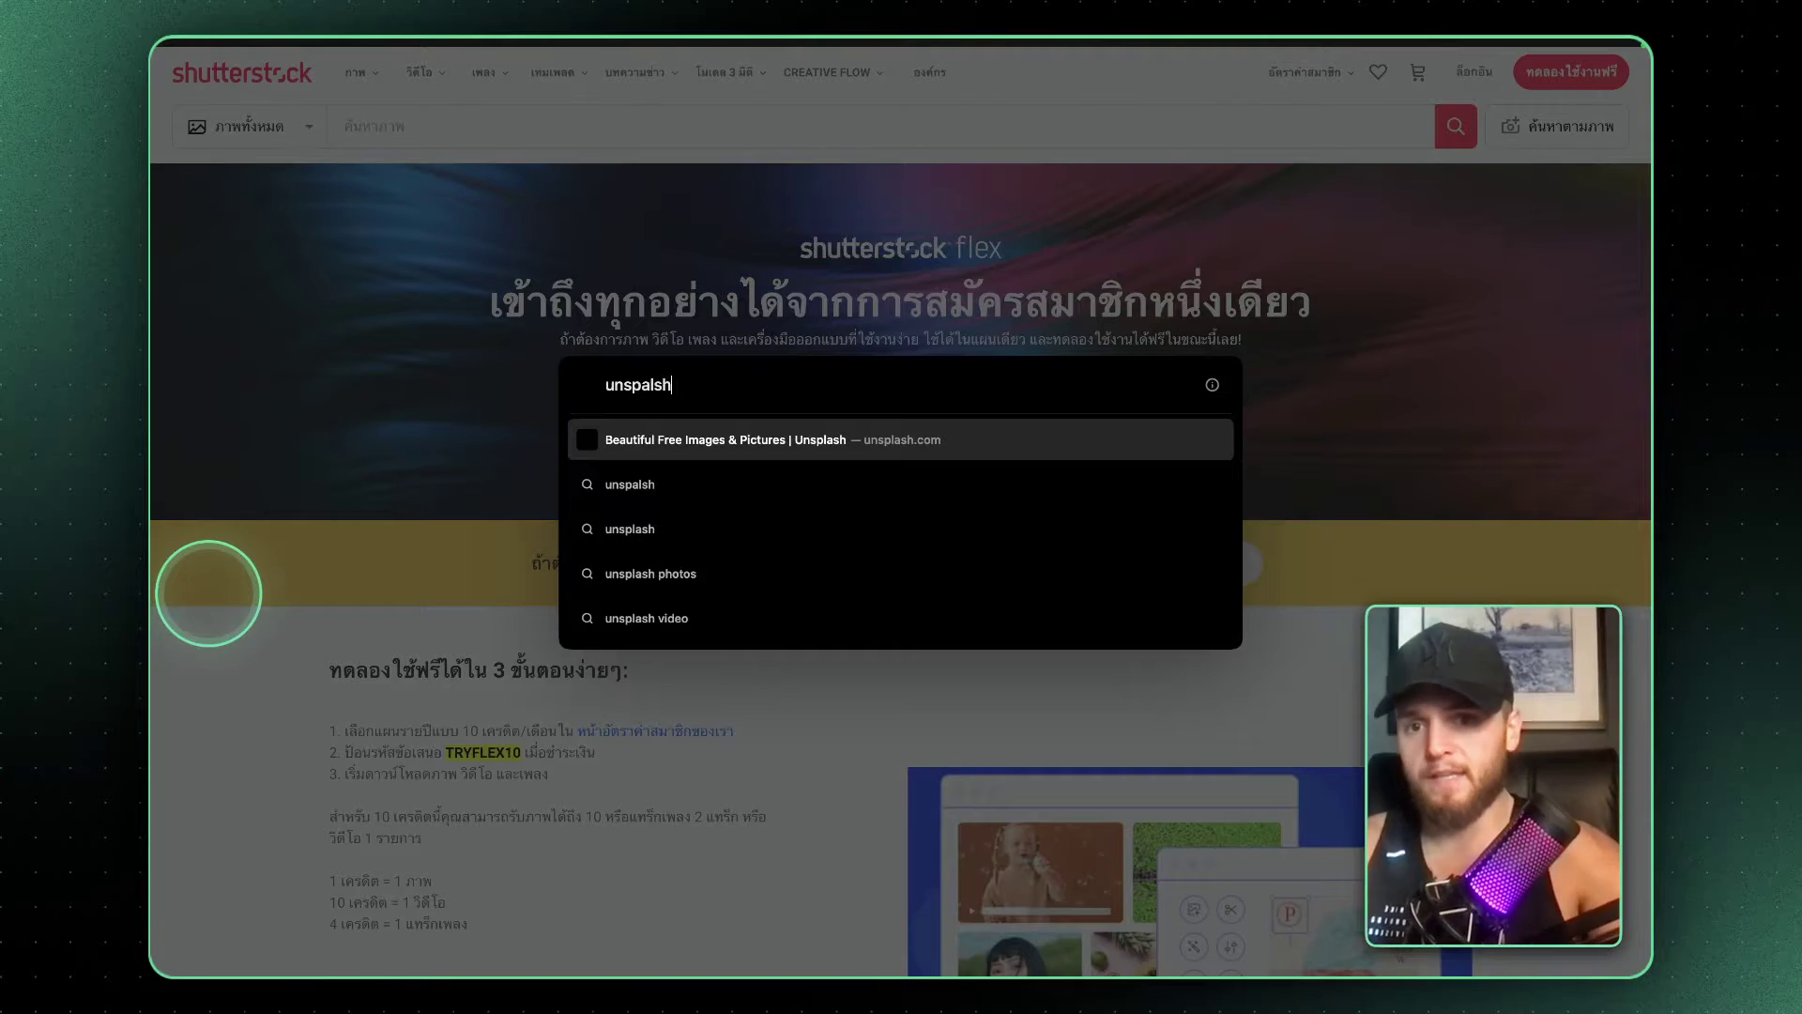
text(lsh)
key(Return)
mouse_move(153, 517)
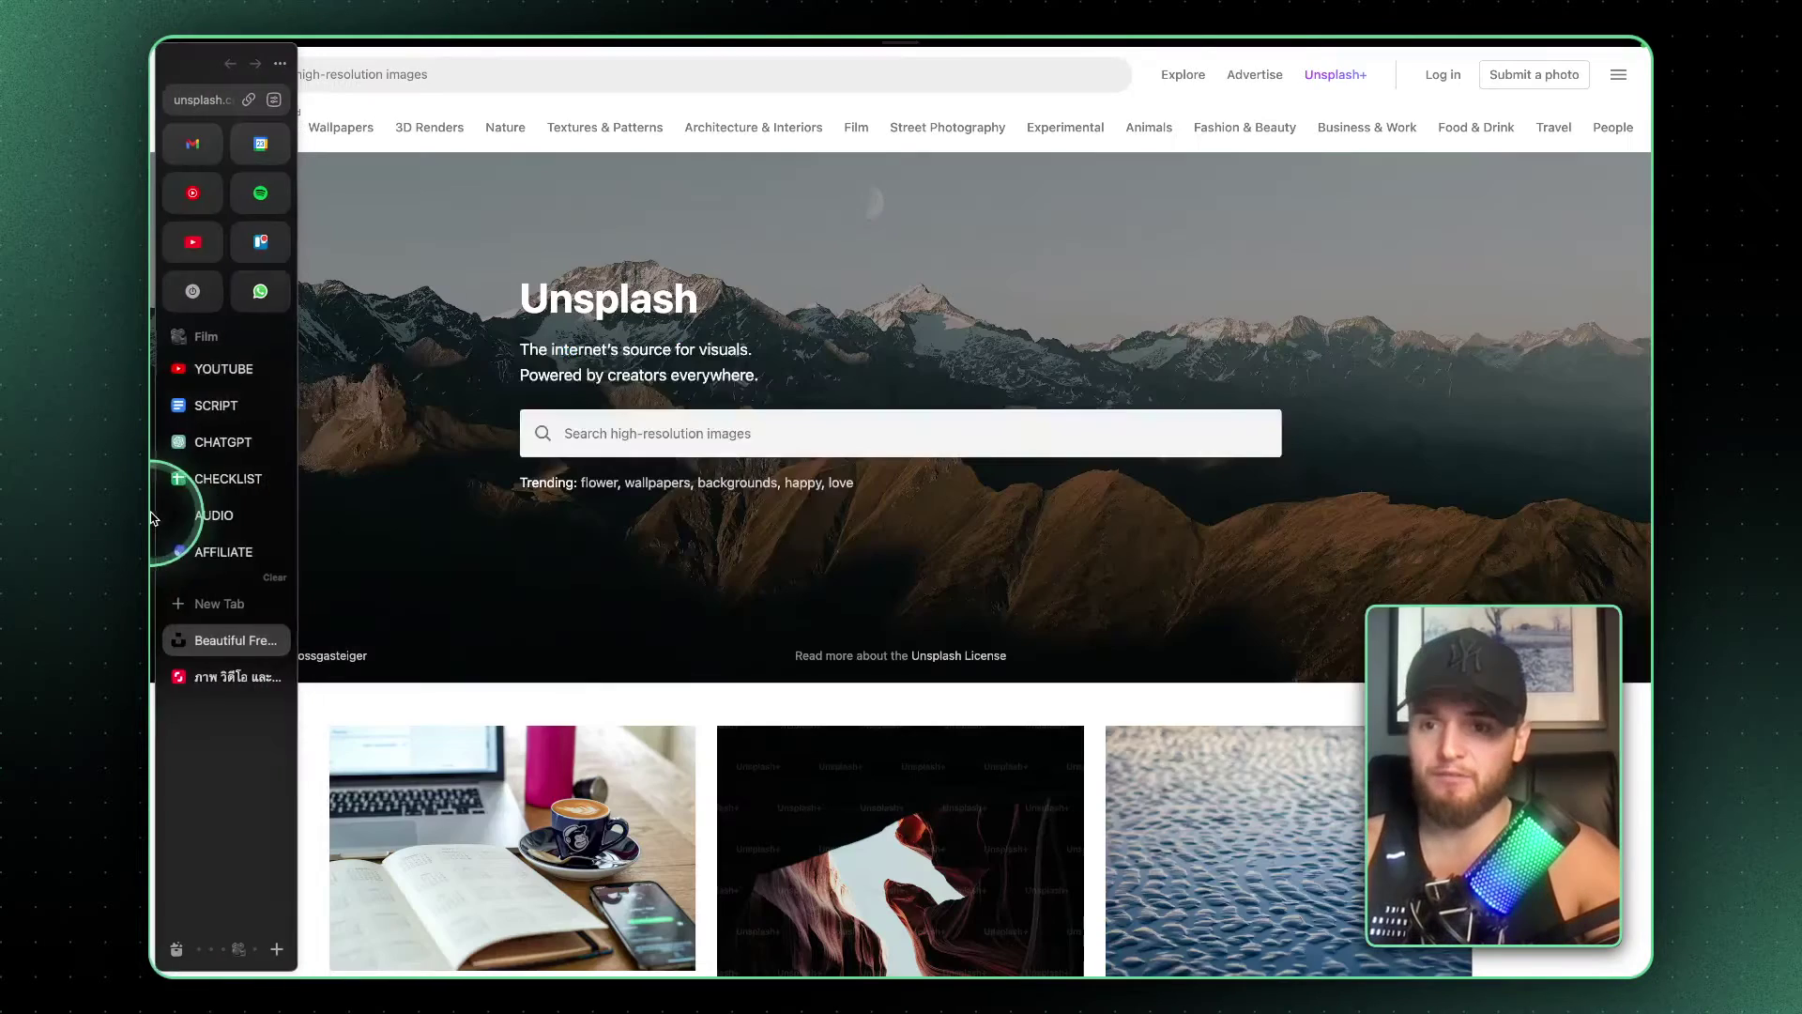
scroll(723, 491, down, 6)
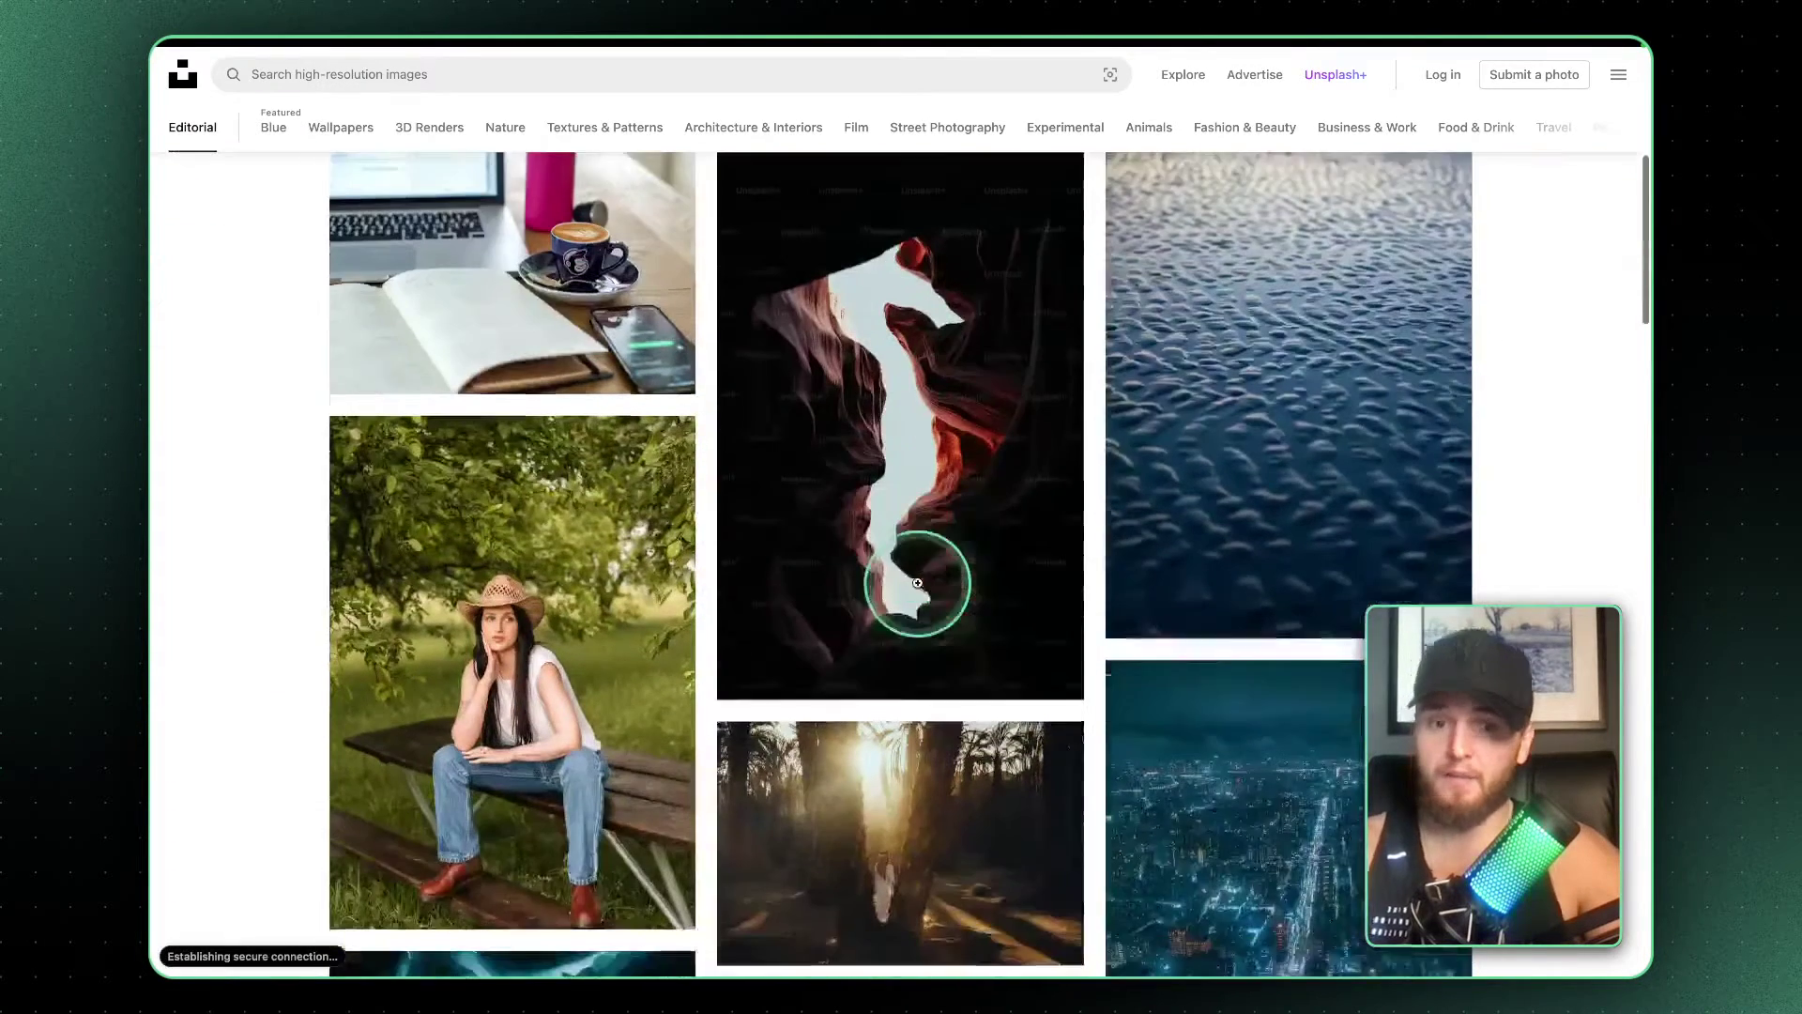
scroll(917, 583, down, 1)
scroll(958, 582, up, 2)
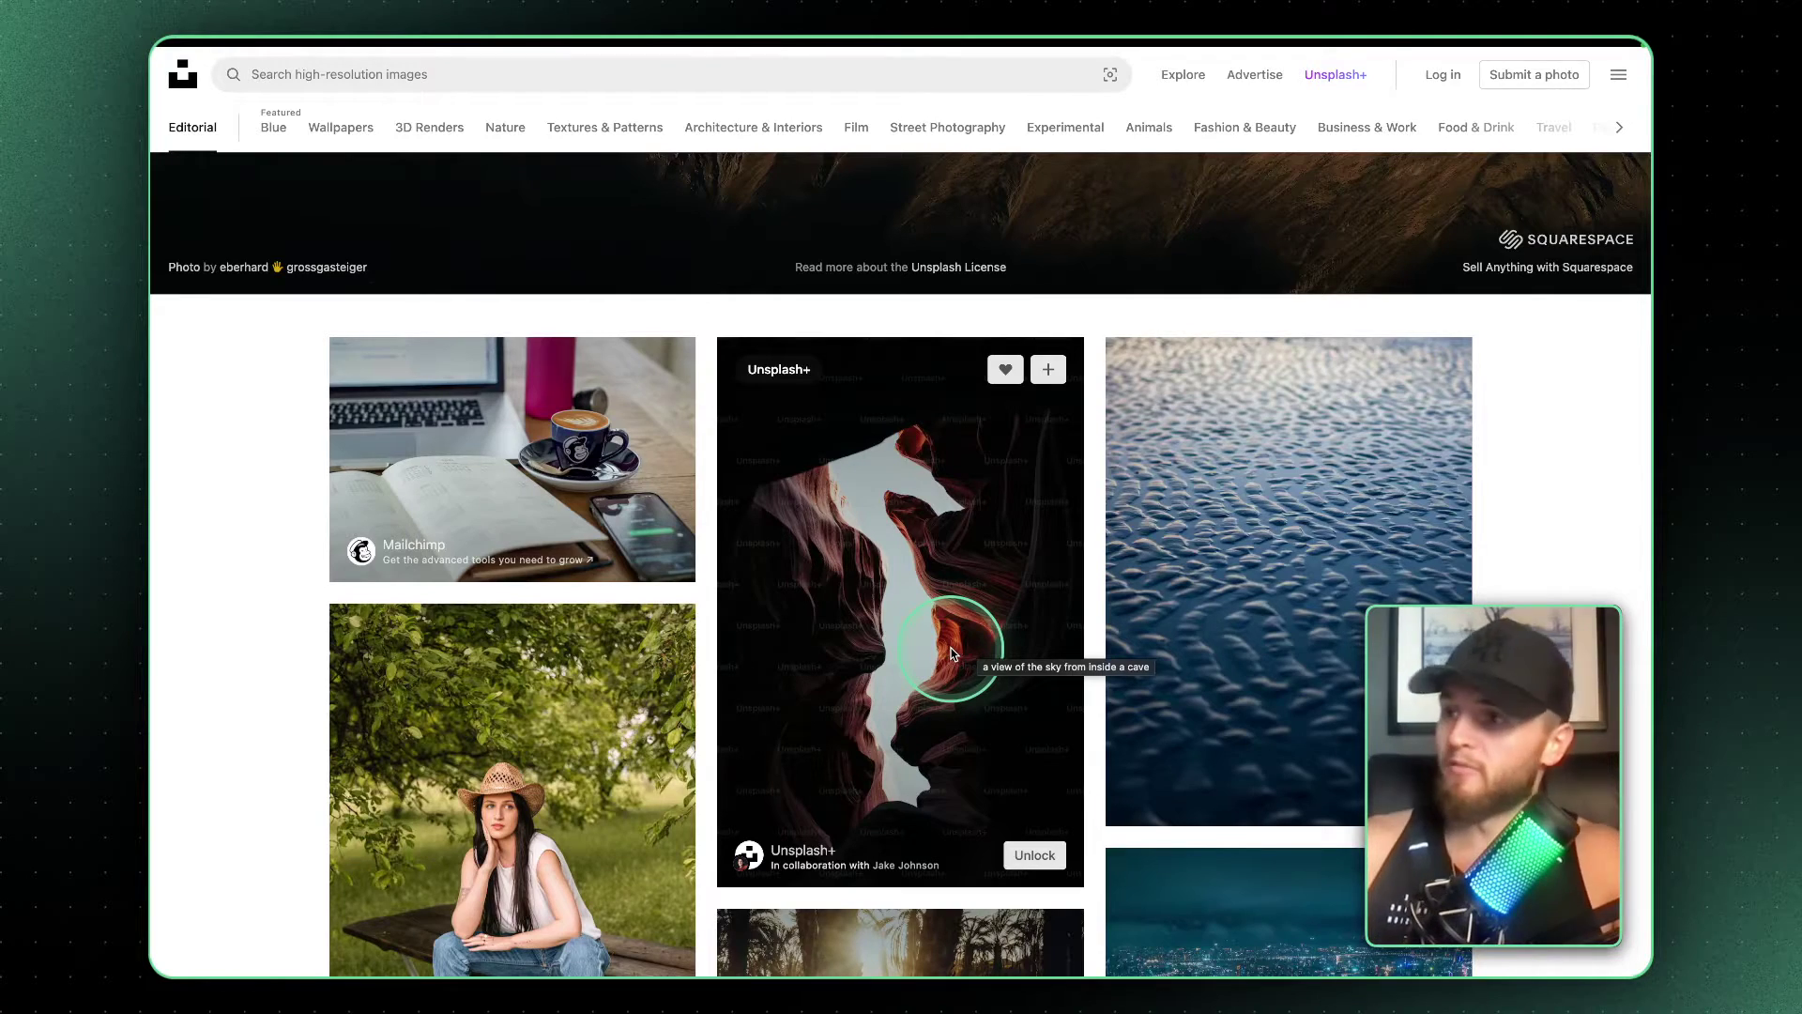
Switch to the Figma AgentFindr brand identity file and browse its landing page and social post mockups.
key(ctrl+Left)
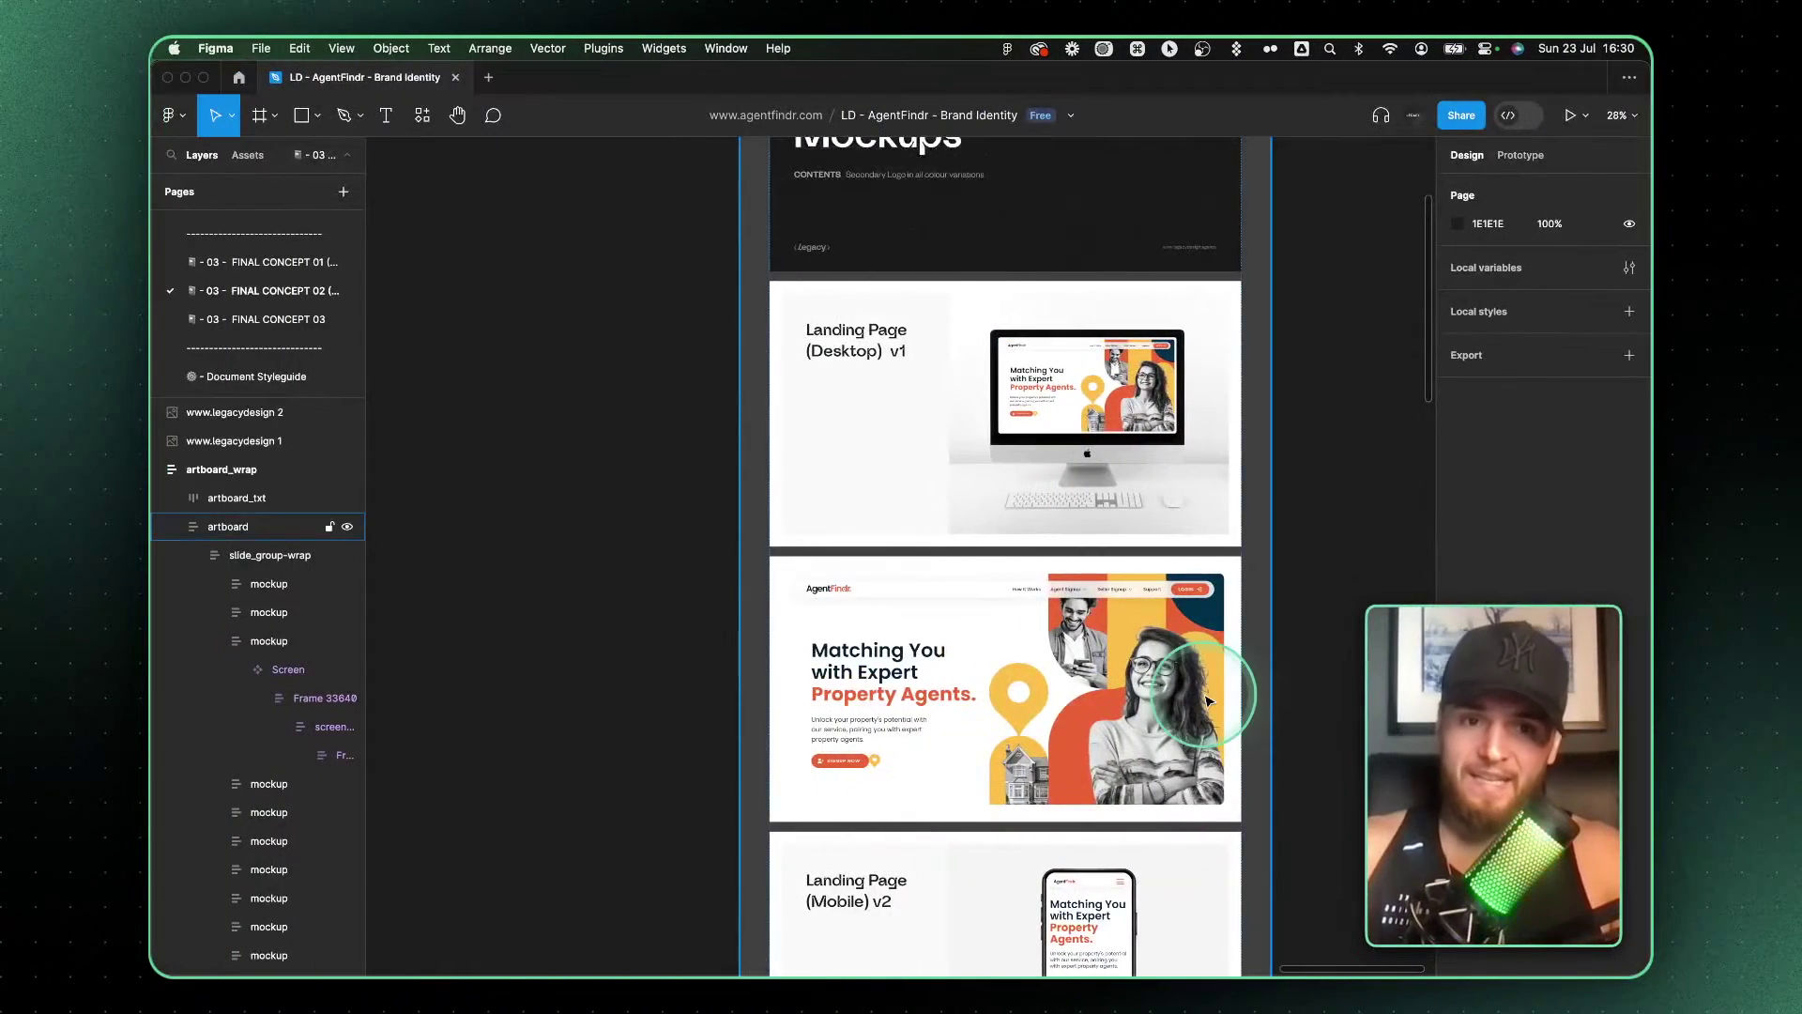
scroll(1209, 699, up, 5)
scroll(1191, 684, up, 3)
scroll(1191, 708, down, 3)
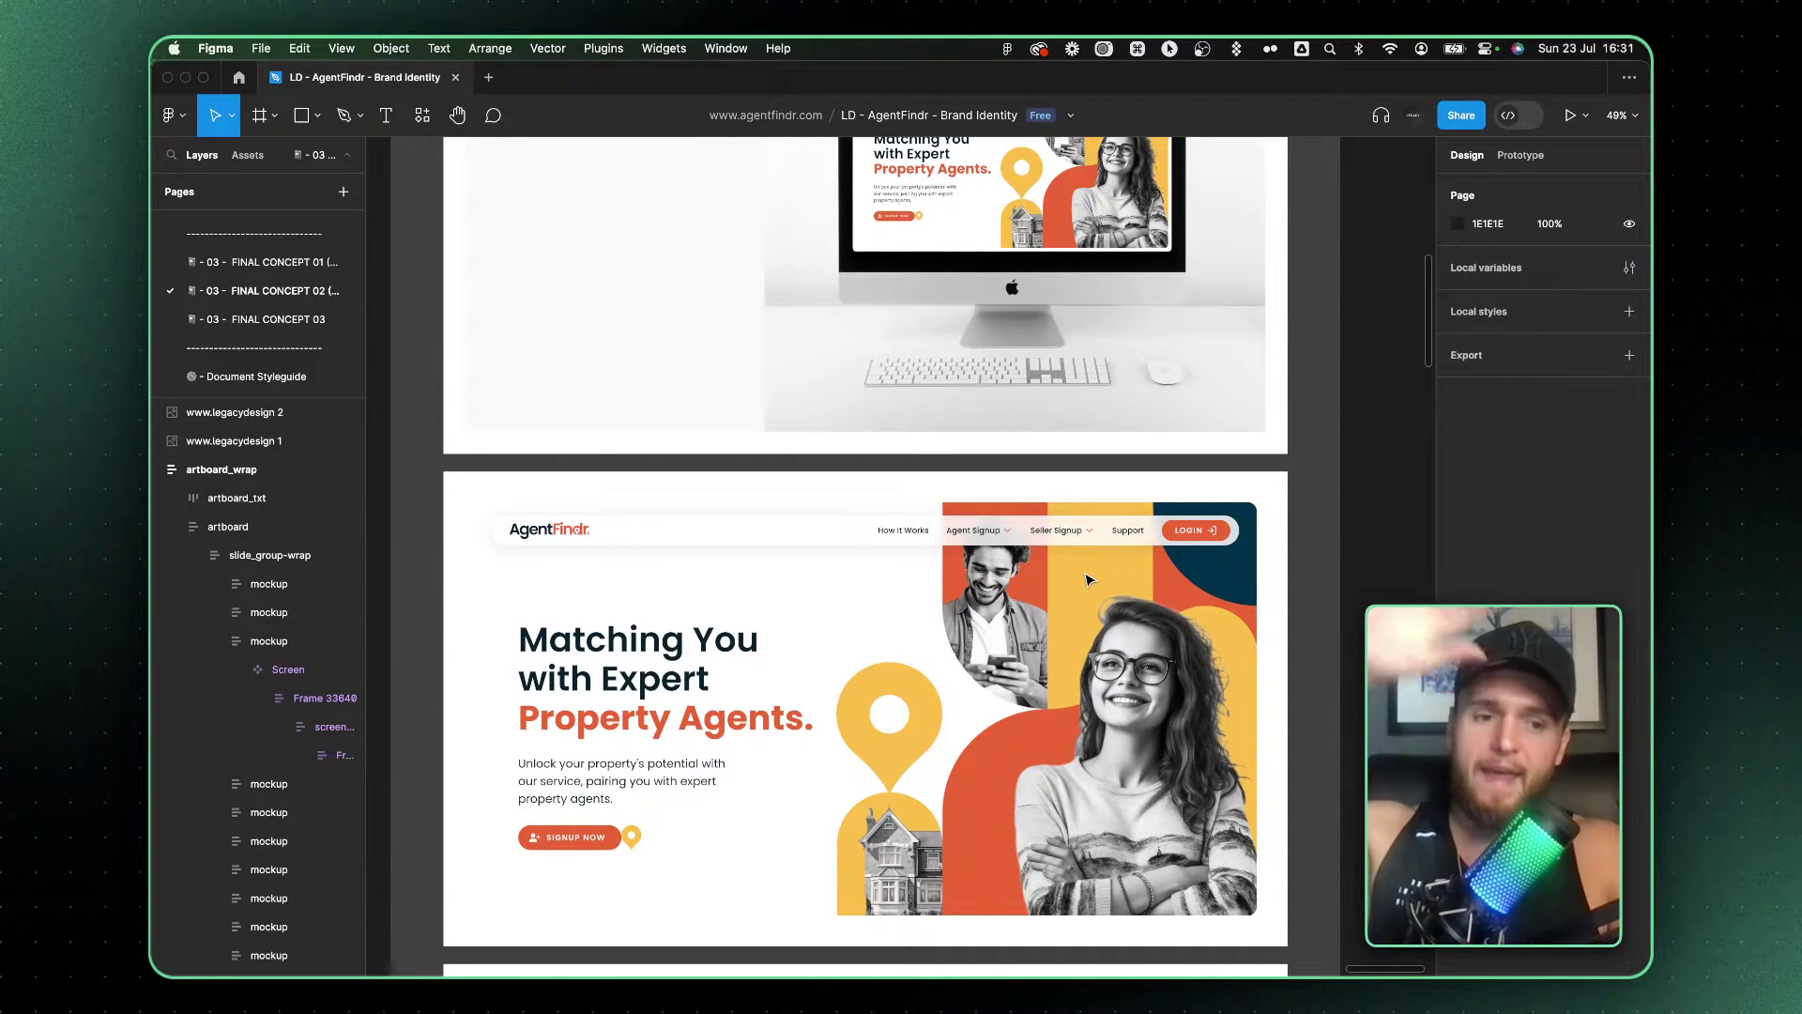
scroll(1001, 619, down, 5)
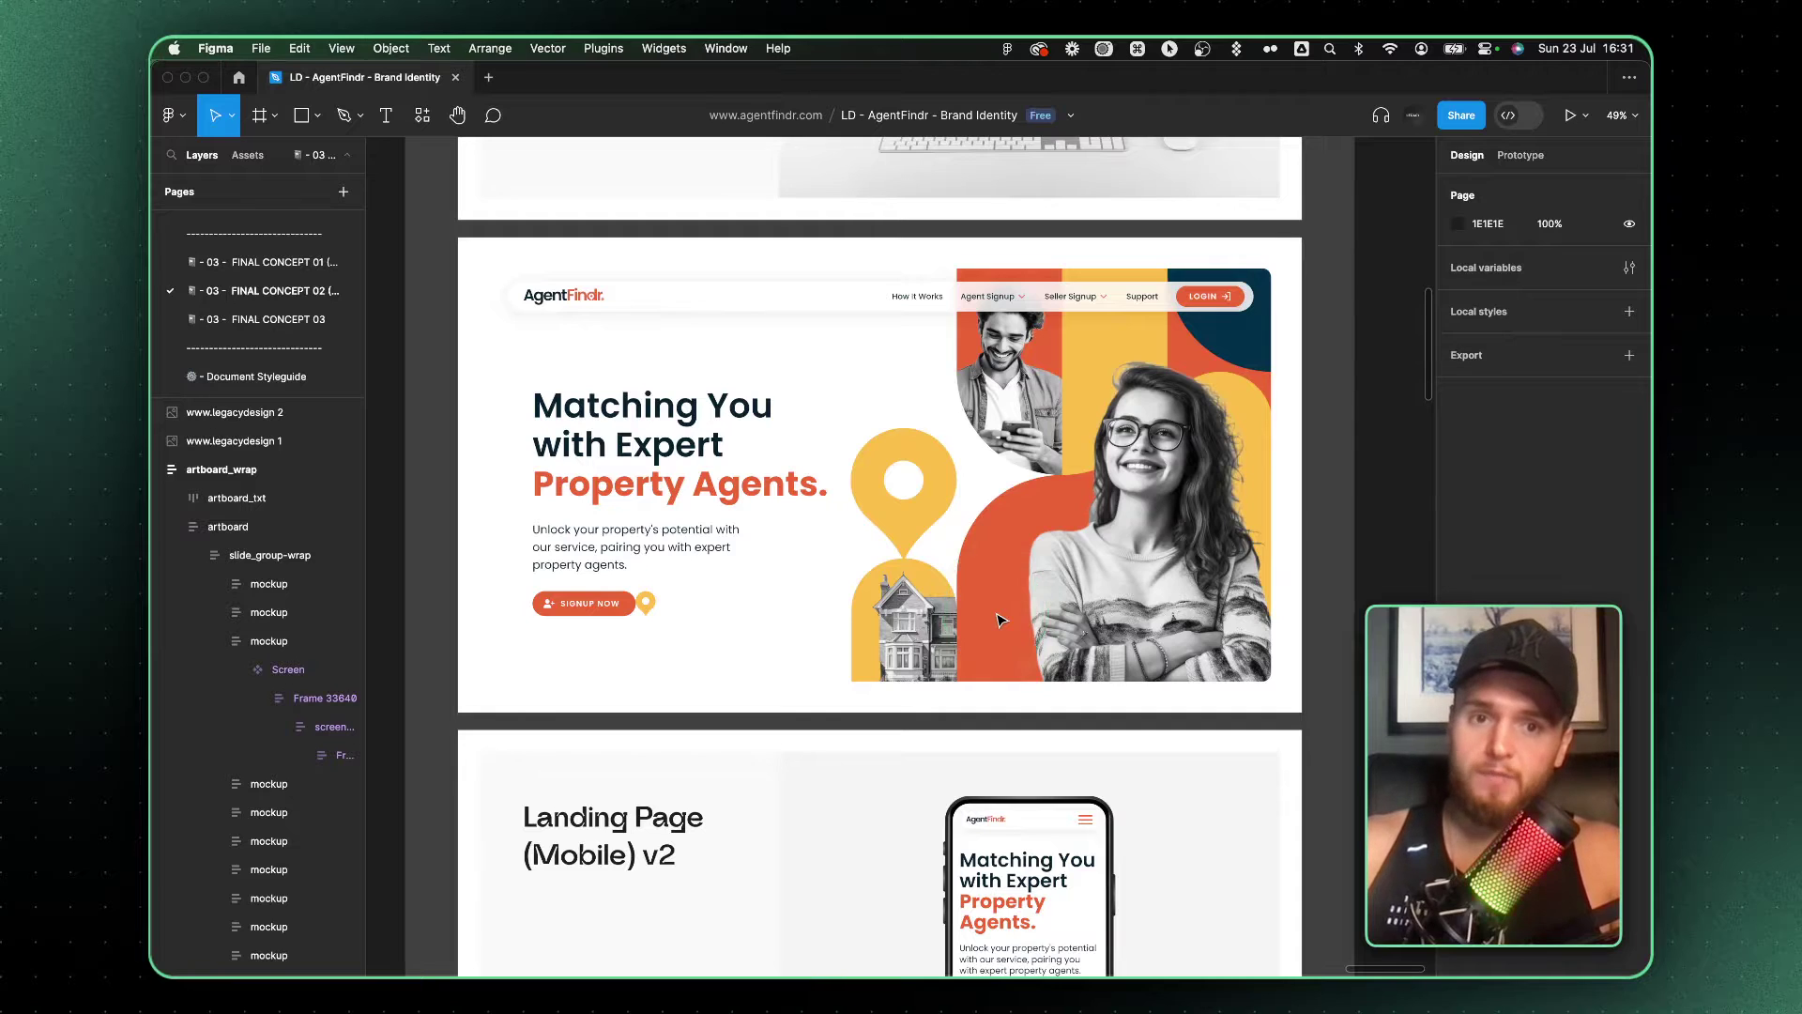
scroll(1001, 620, up, 5)
scroll(1020, 668, down, 5)
scroll(1070, 685, up, 10)
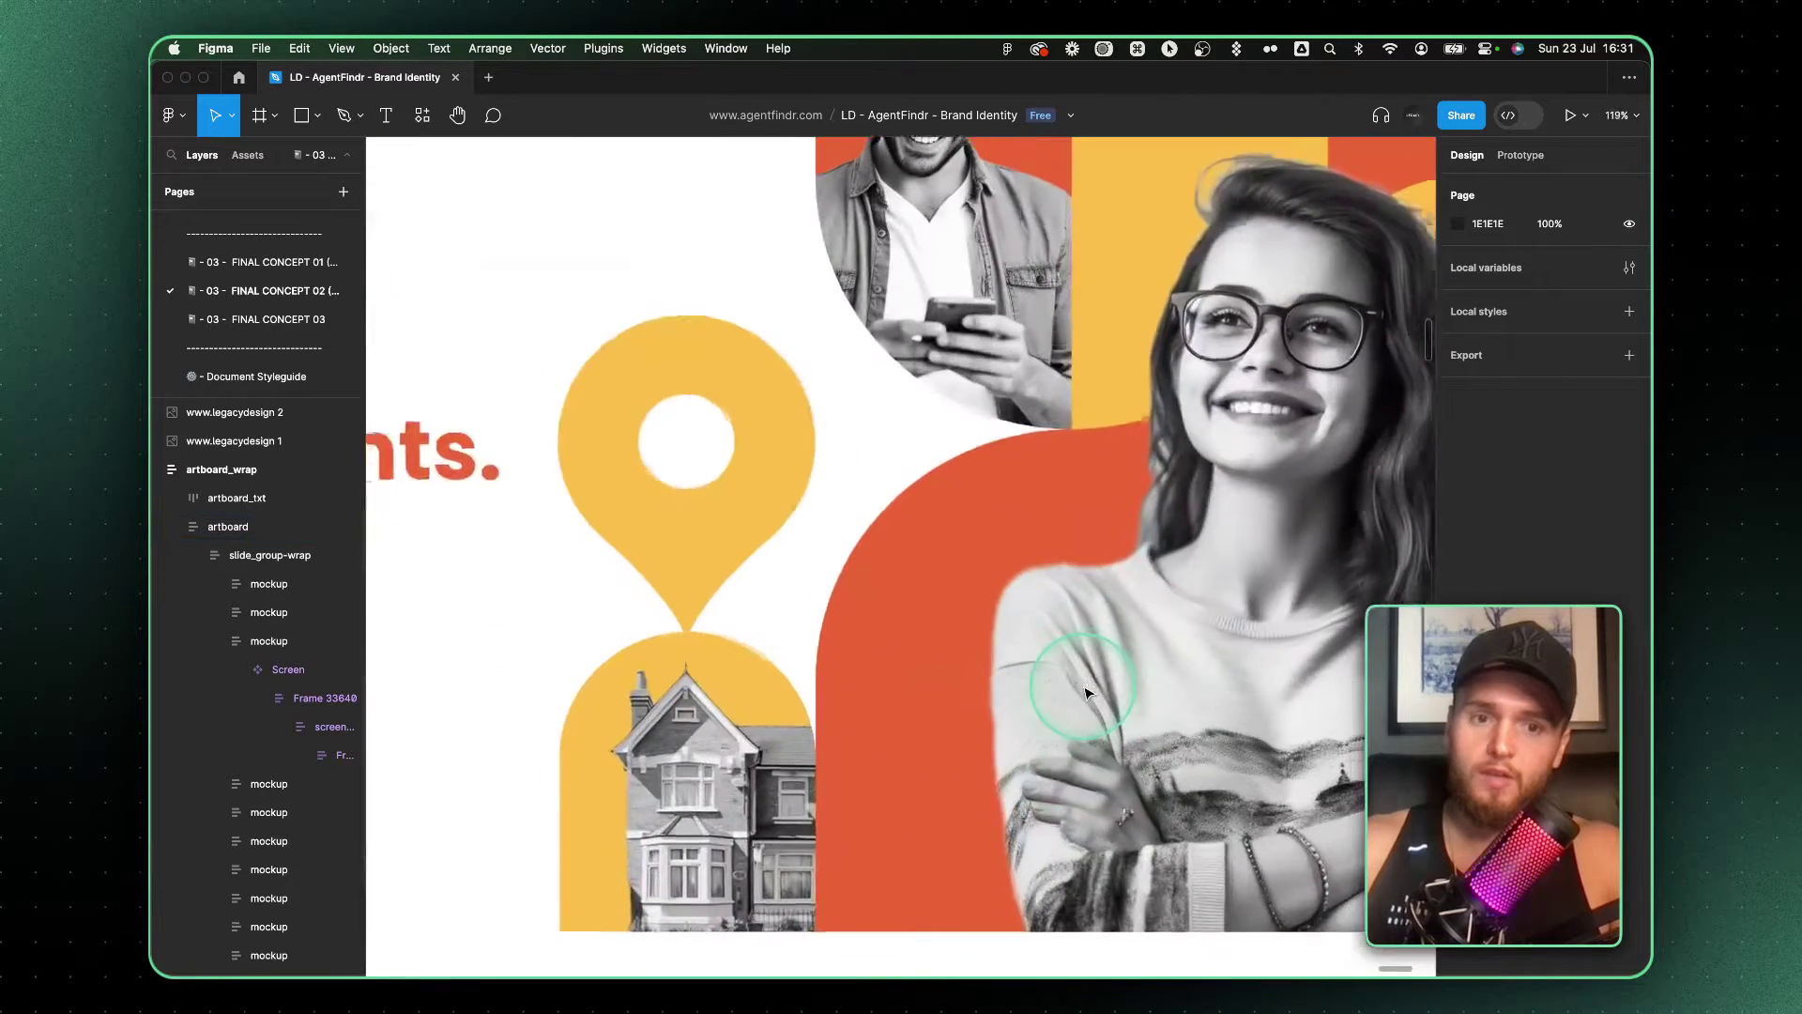
scroll(1084, 694, down, 3)
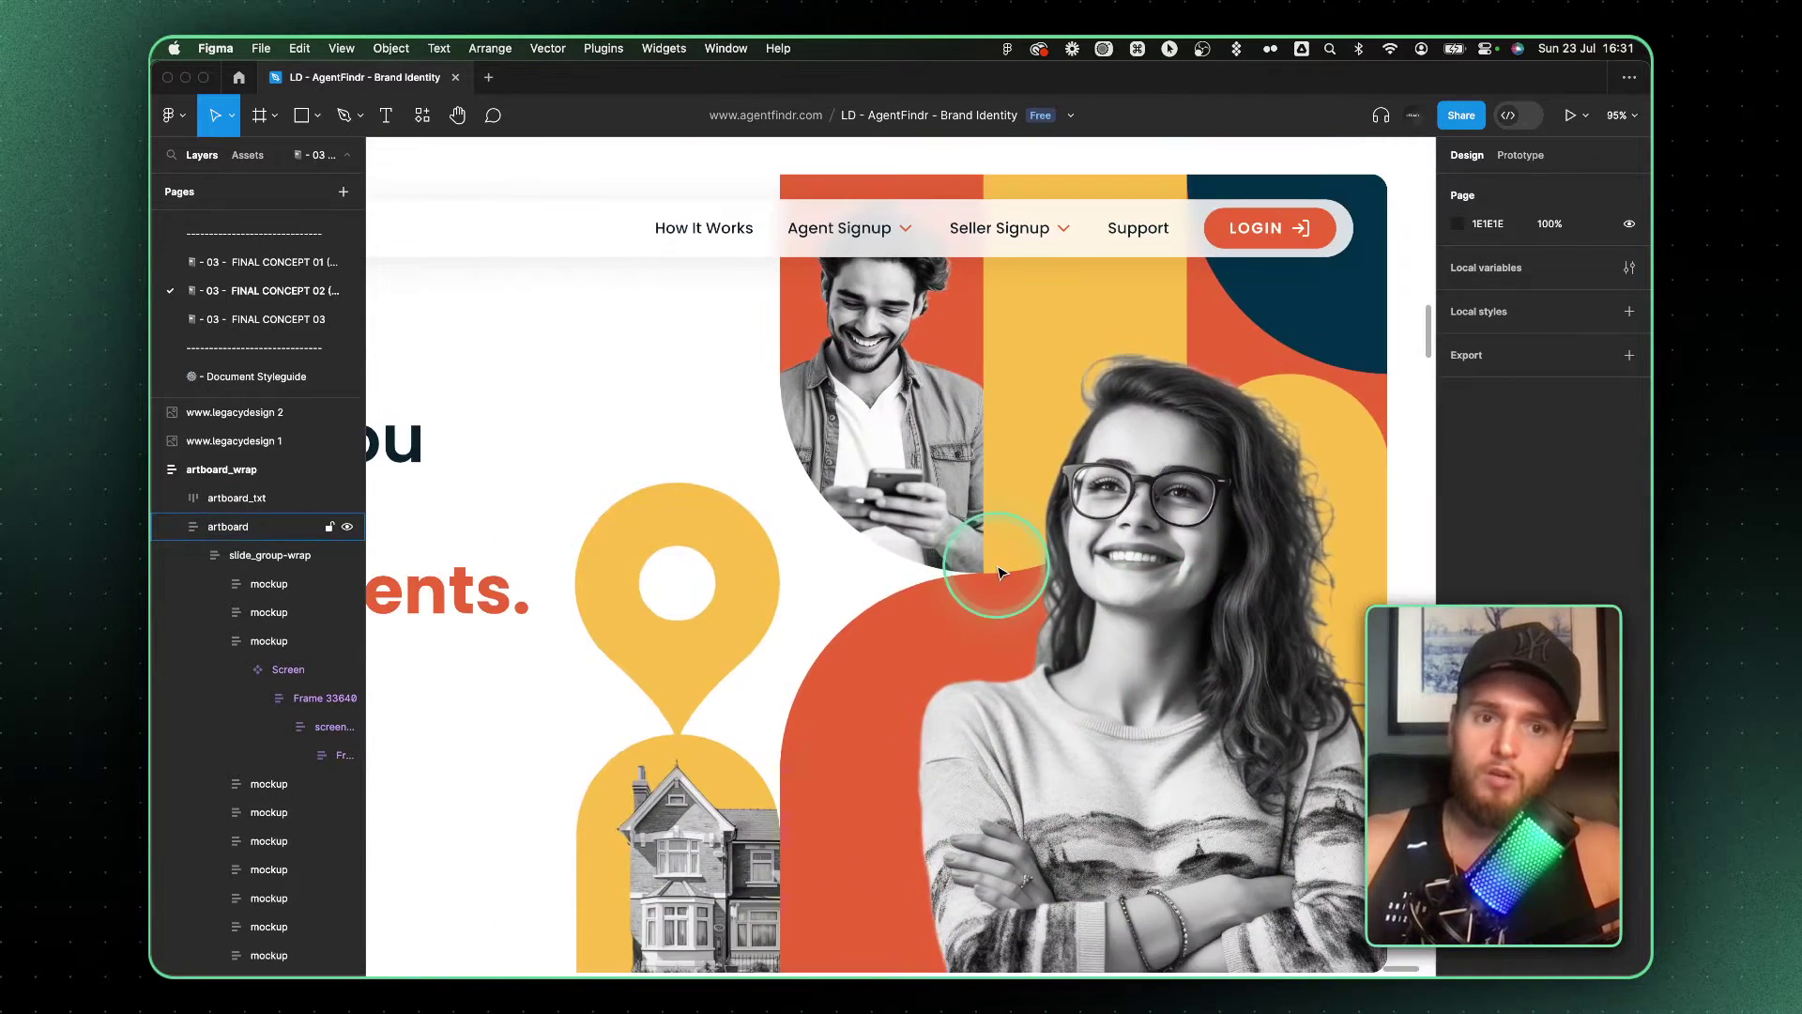
scroll(1001, 573, down, 2)
scroll(1001, 572, down, 15)
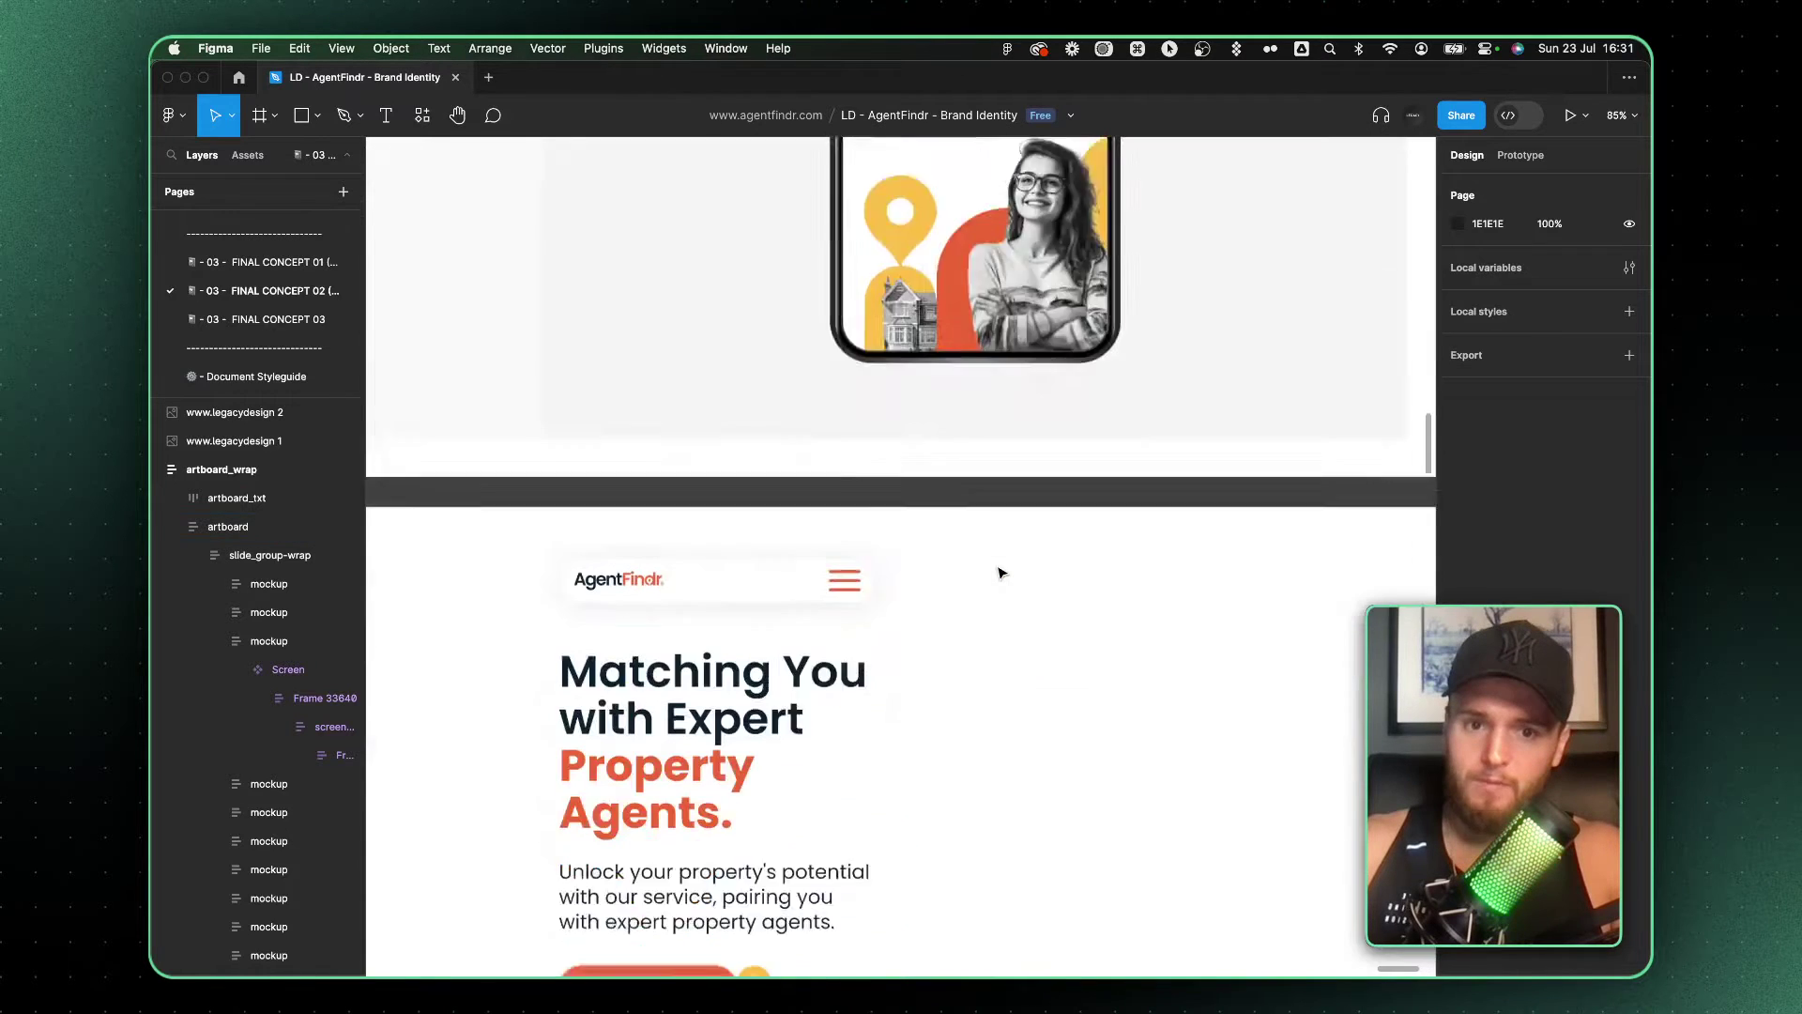
scroll(1001, 573, down, 4)
scroll(1099, 703, up, 8)
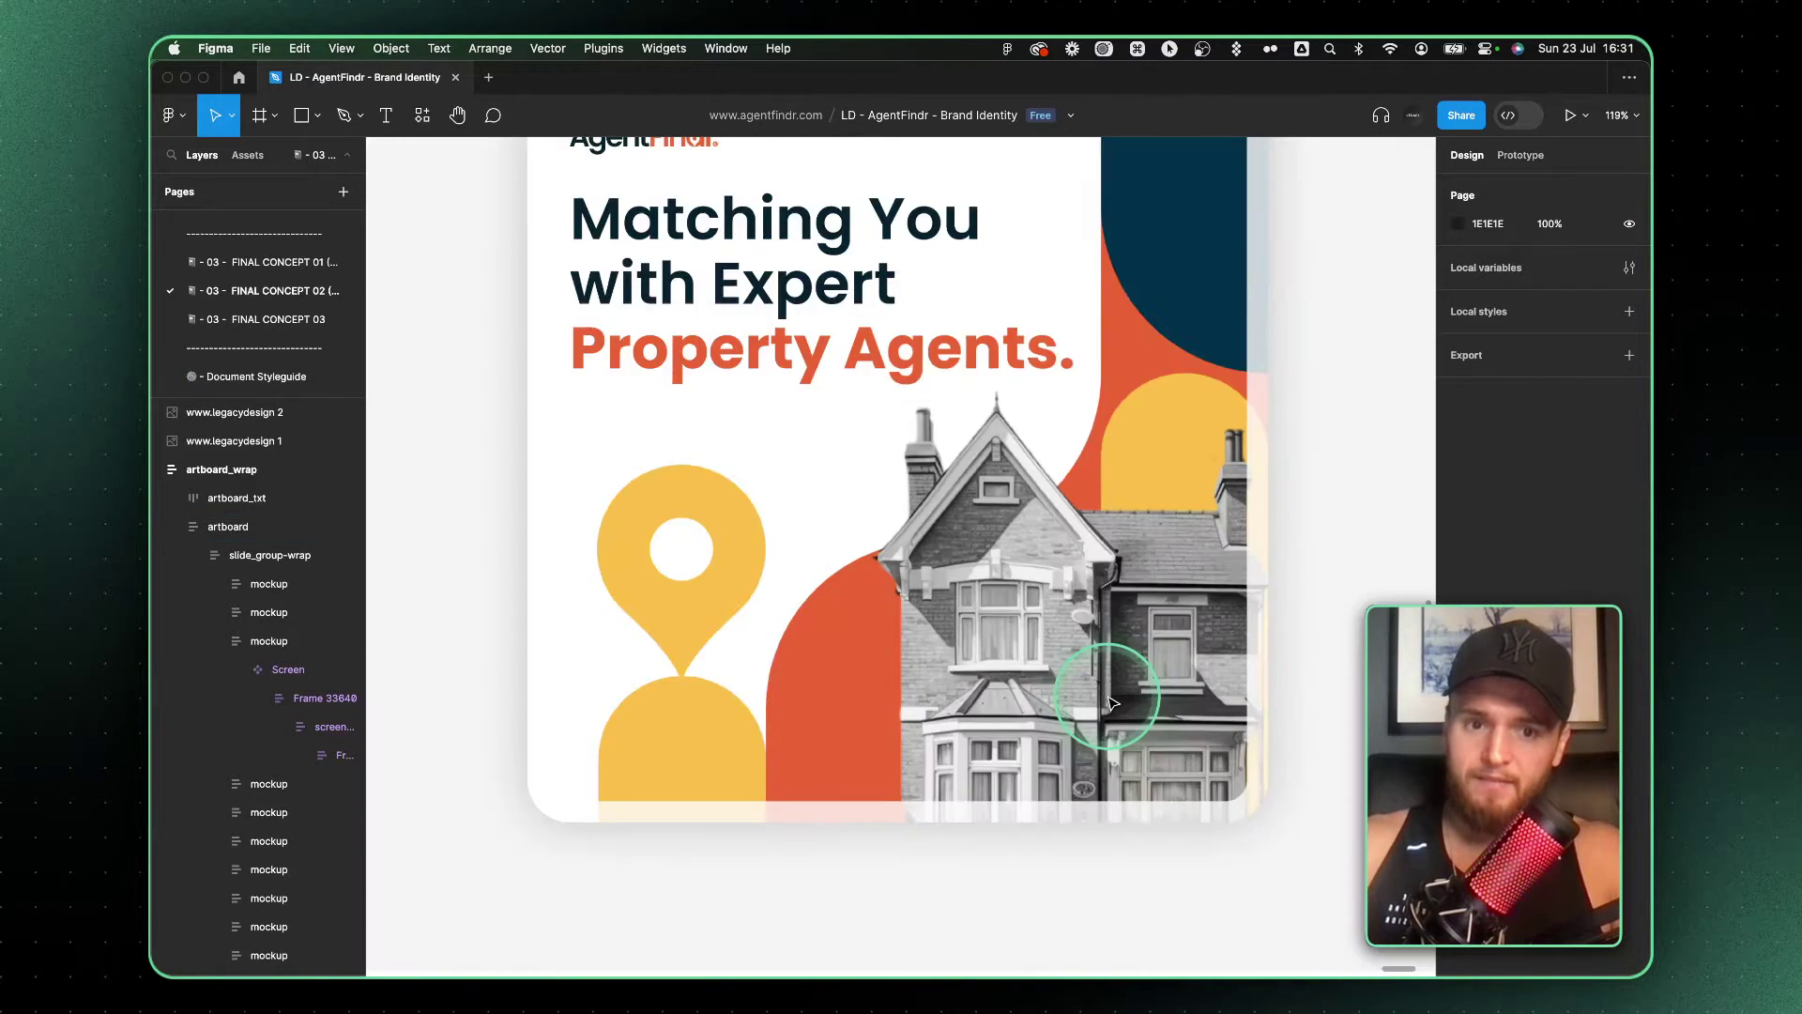
scroll(1108, 699, down, 5)
scroll(1094, 713, down, 5)
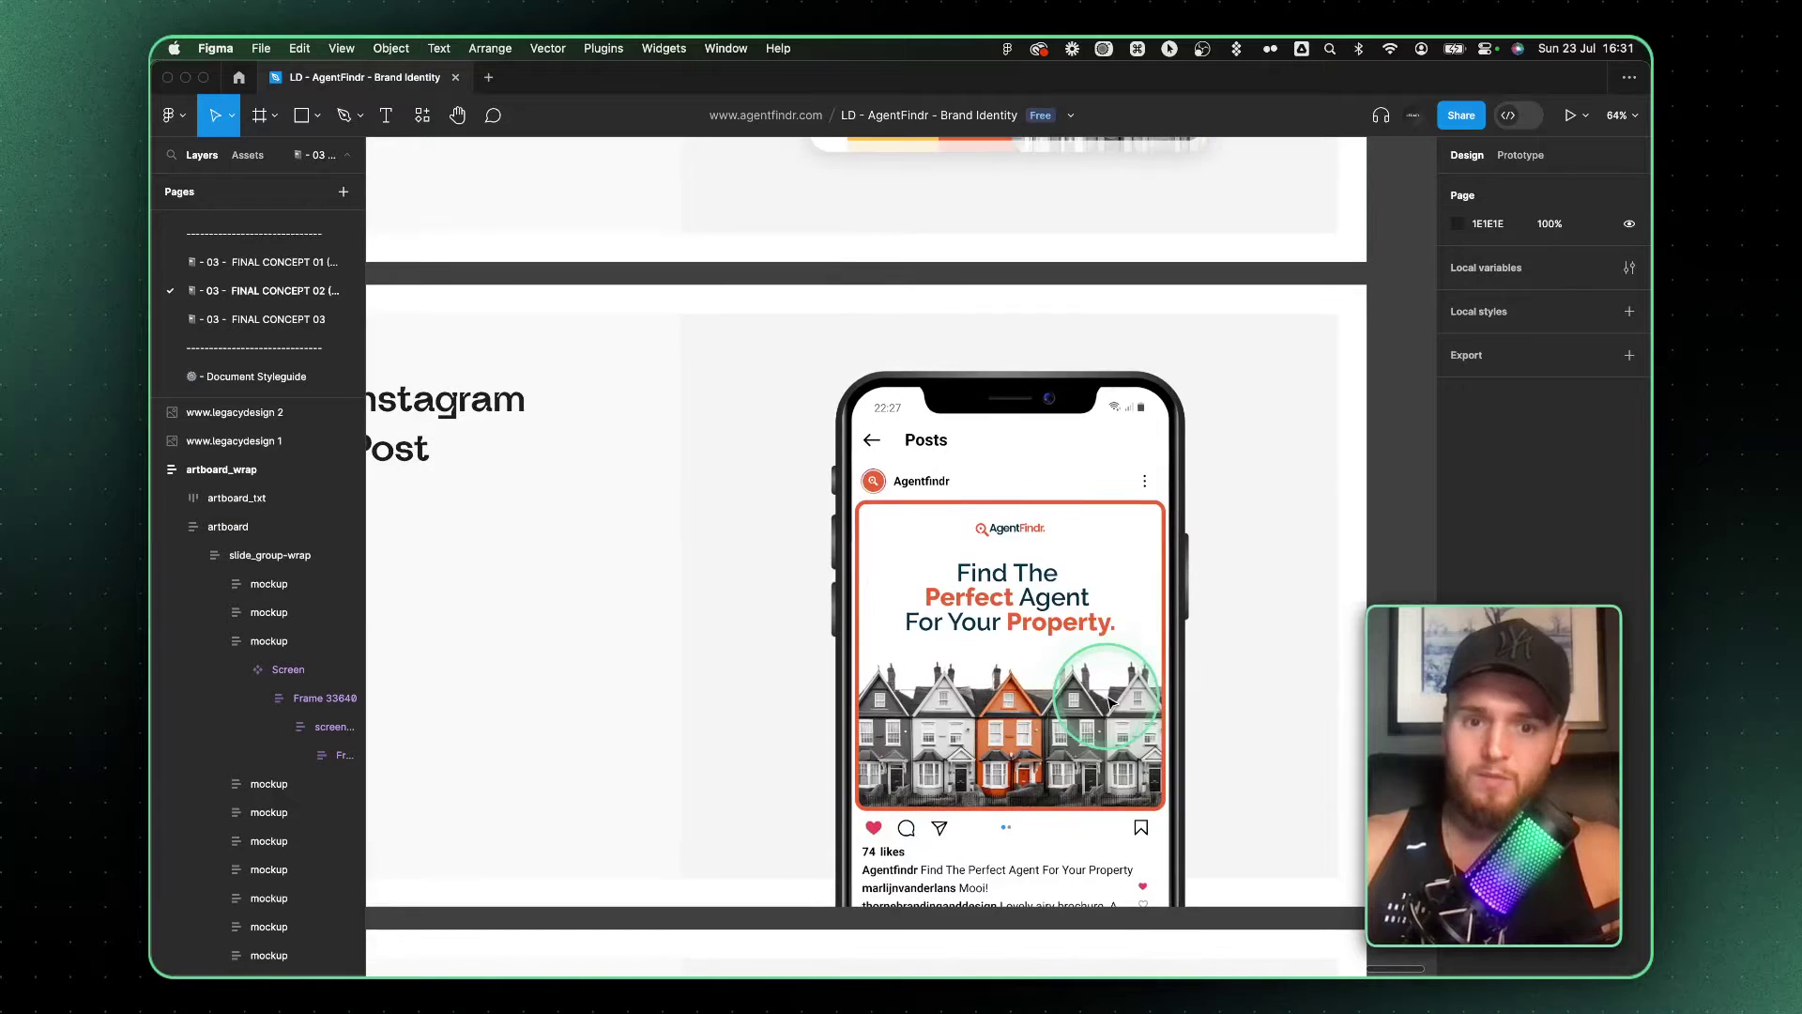
scroll(1041, 775, up, 8)
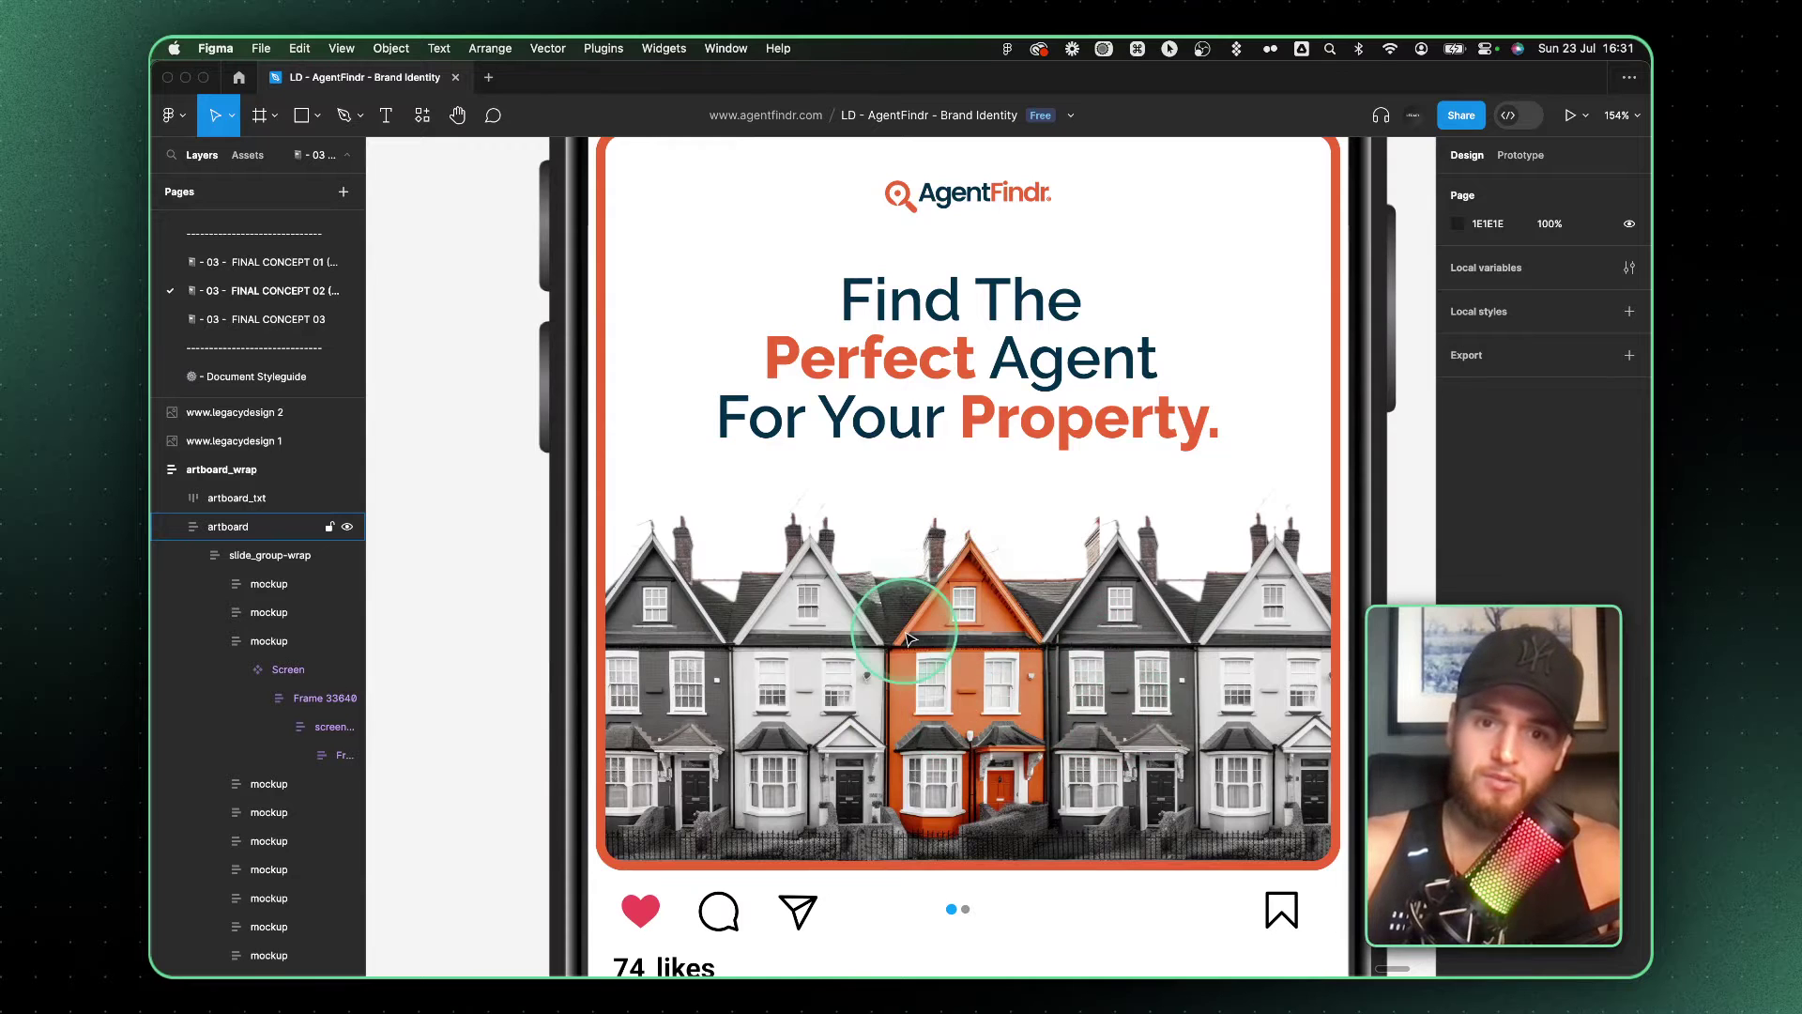
Scroll down to the email signature mockup and select its black-and-white headshot avatar.
scroll(906, 636, down, 5)
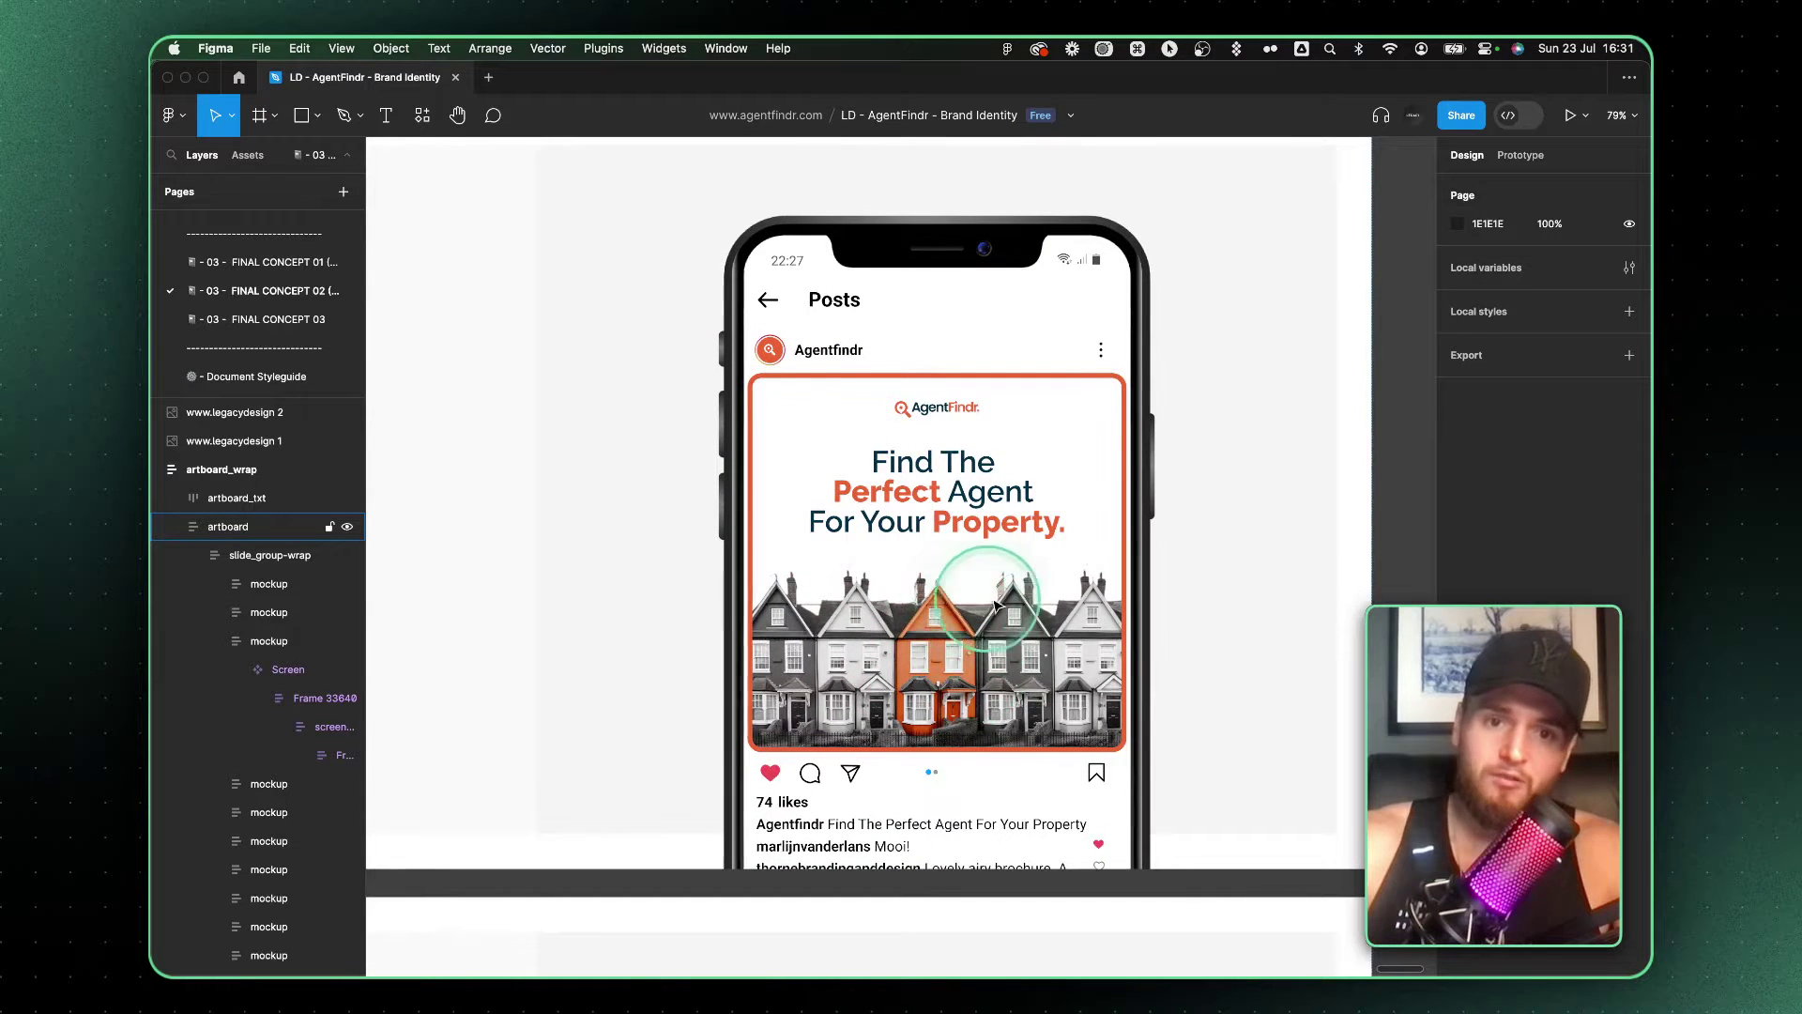
scroll(997, 523, down, 10)
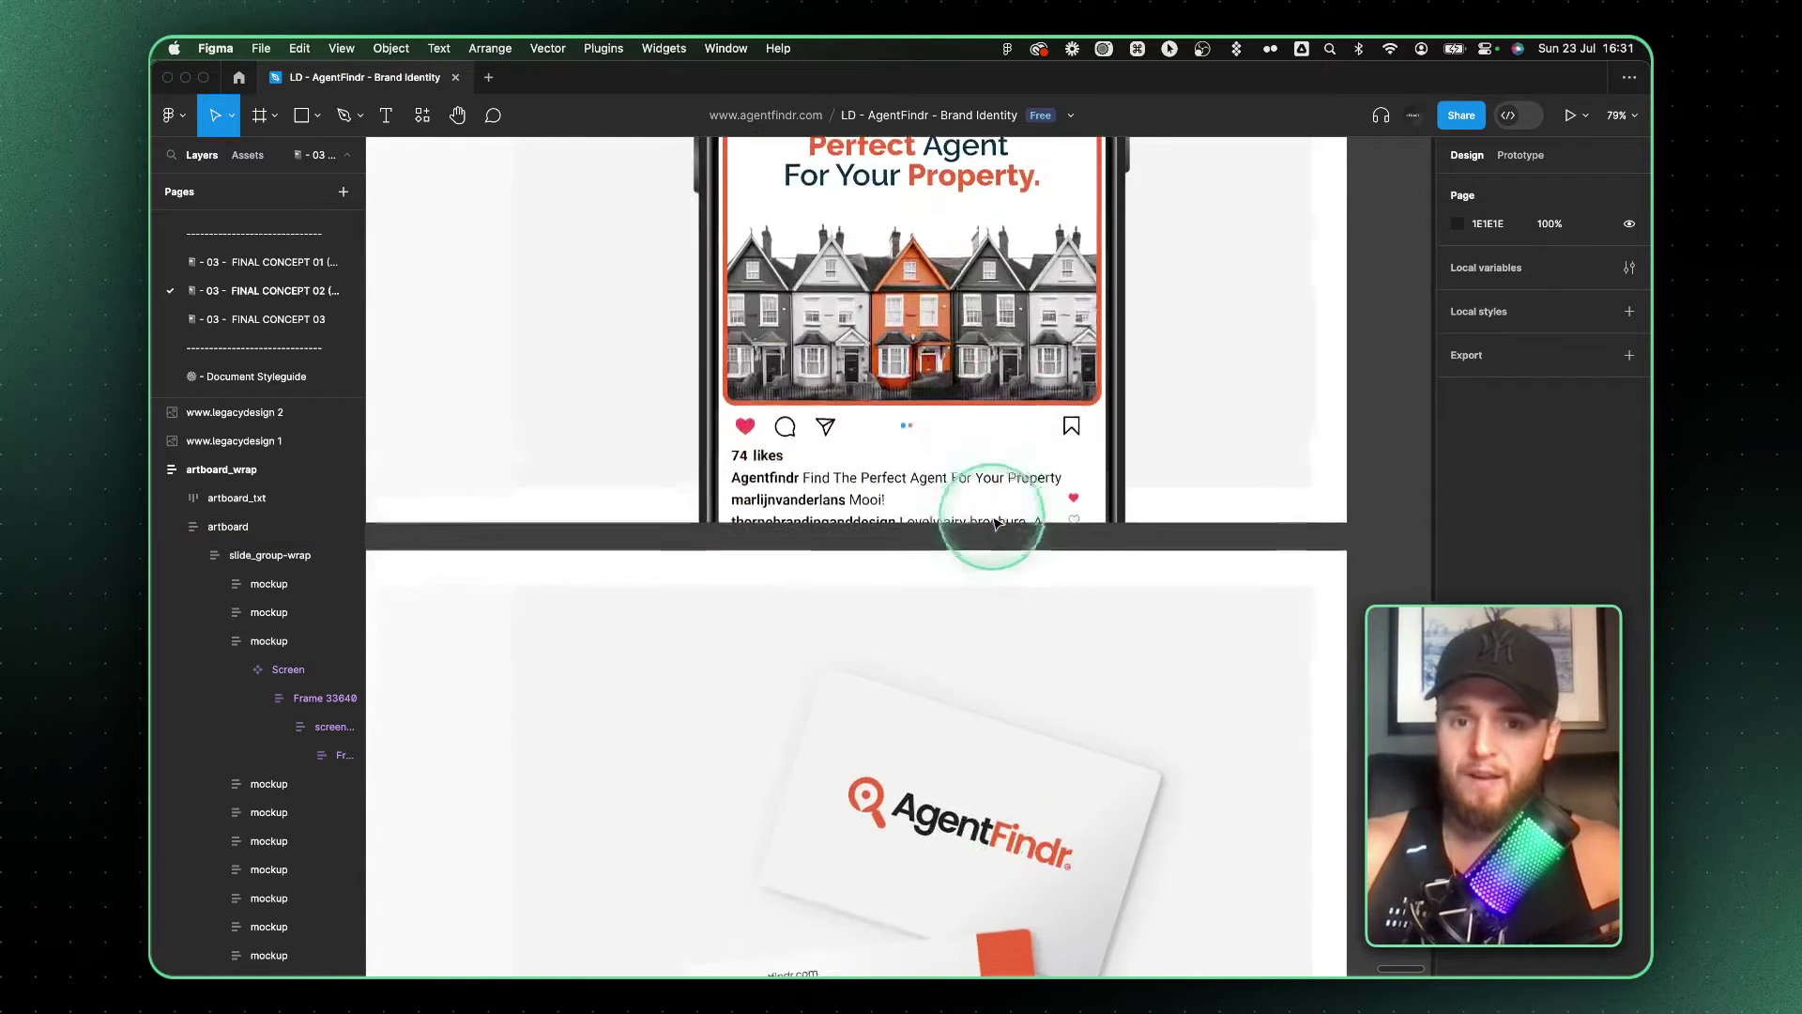
scroll(997, 523, down, 8)
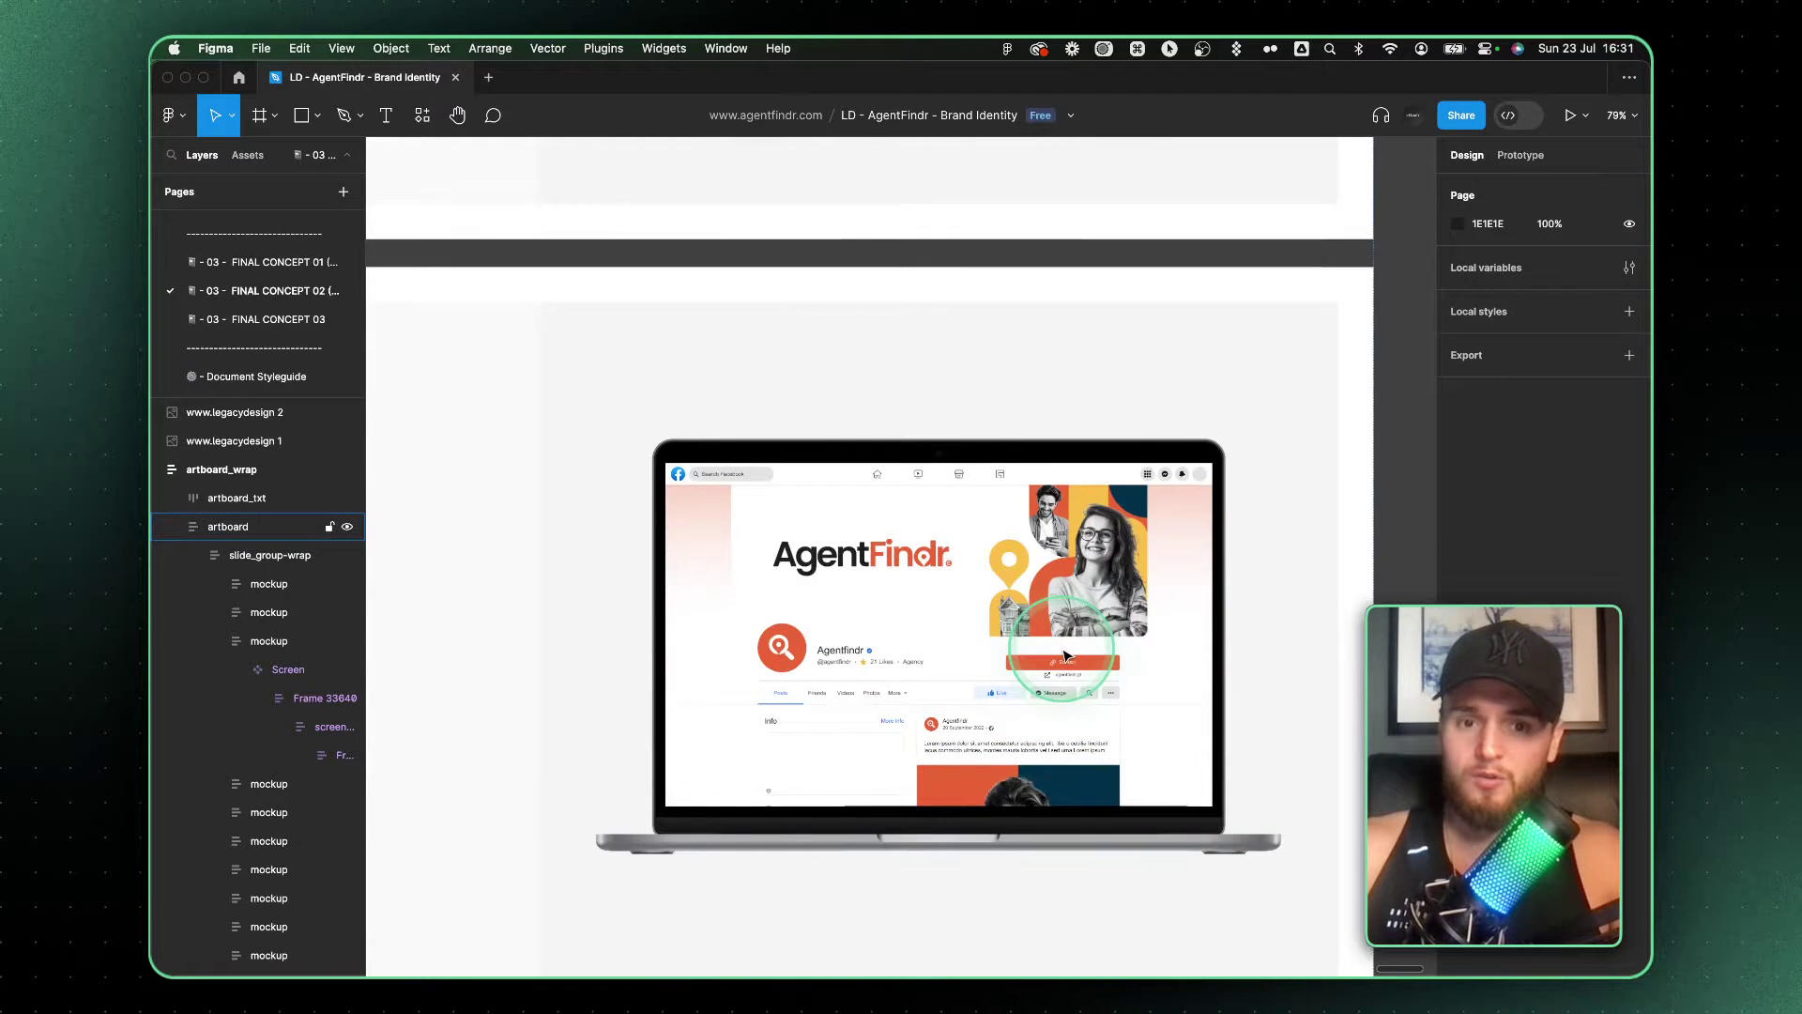
scroll(1065, 654, down, 10)
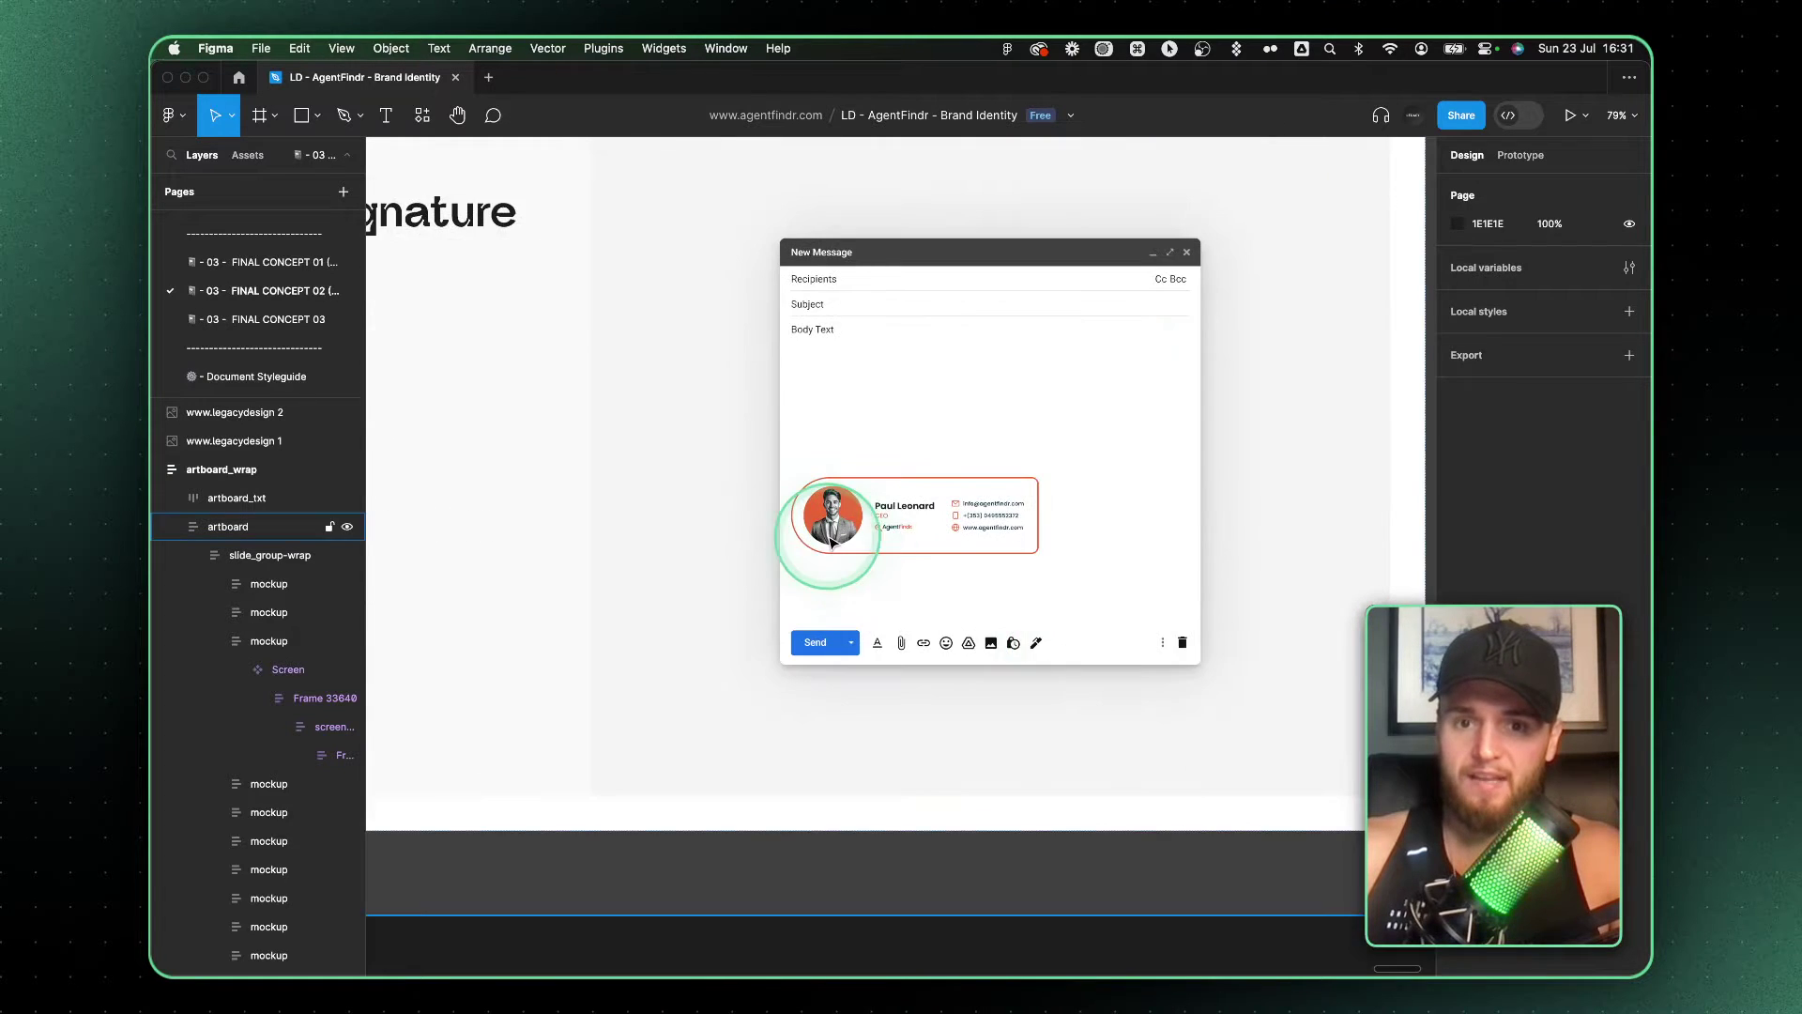
scroll(844, 526, up, 10)
scroll(845, 537, down, 5)
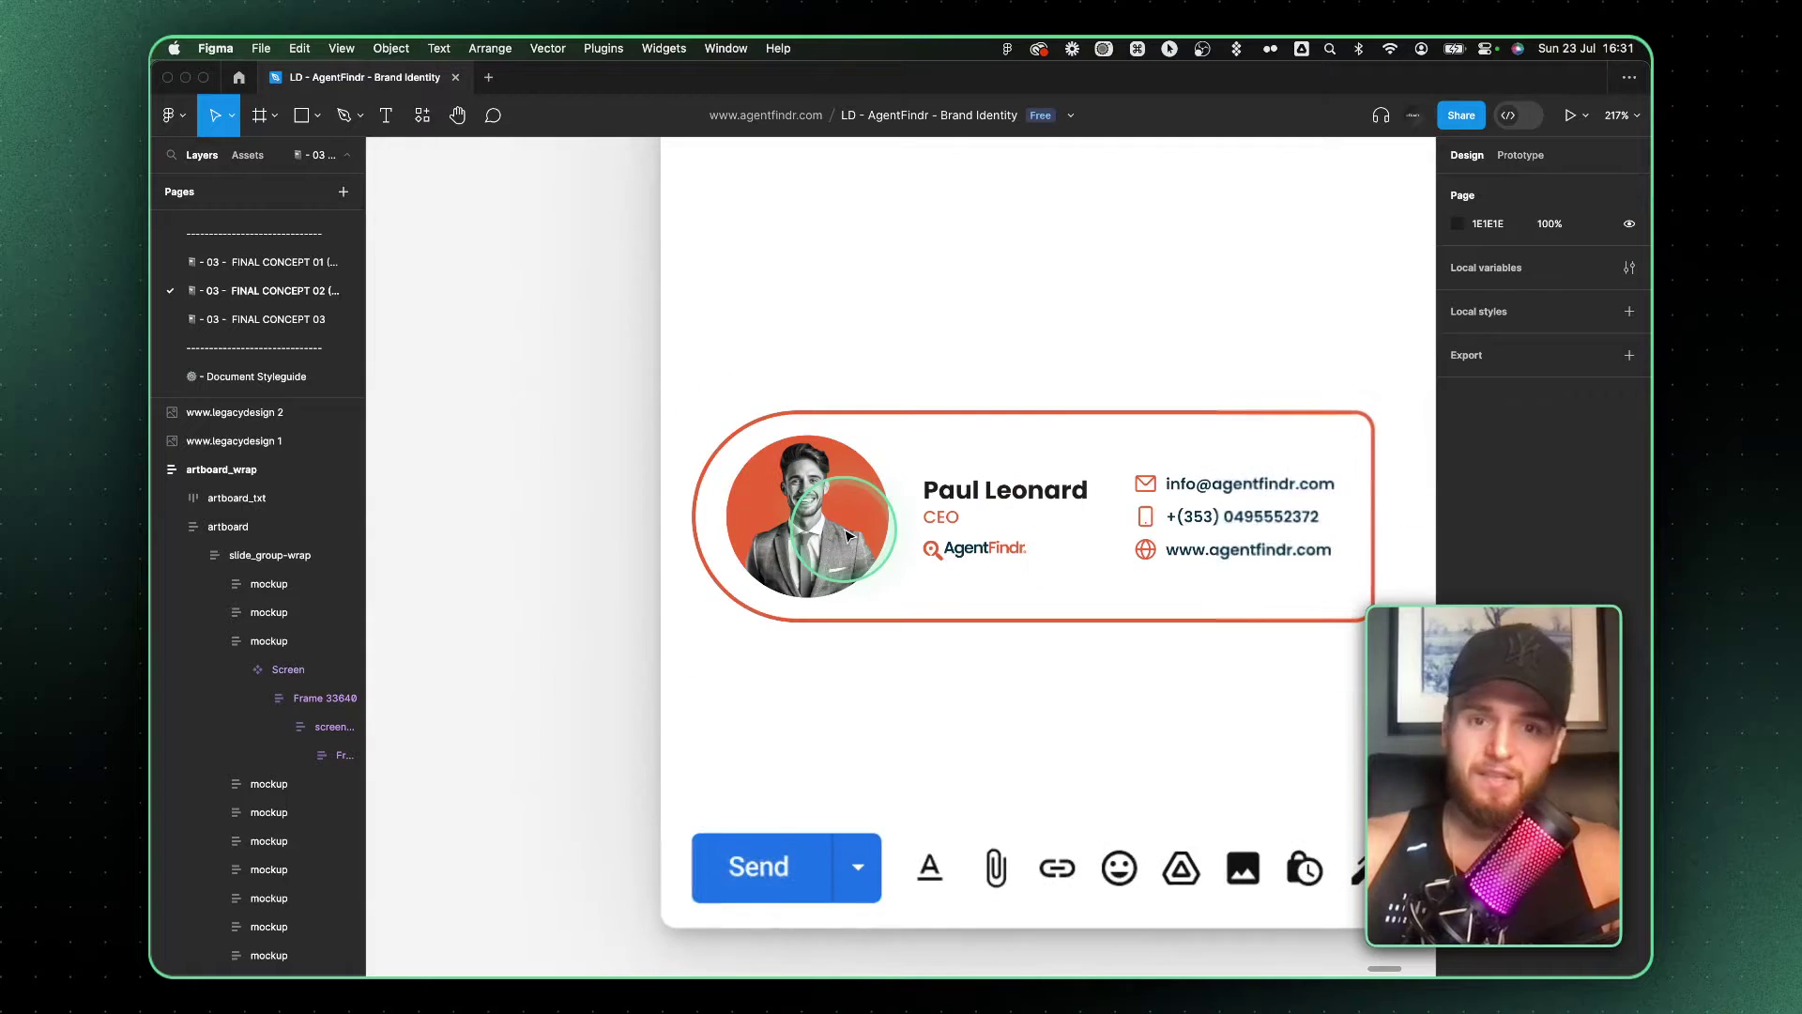
click(830, 537)
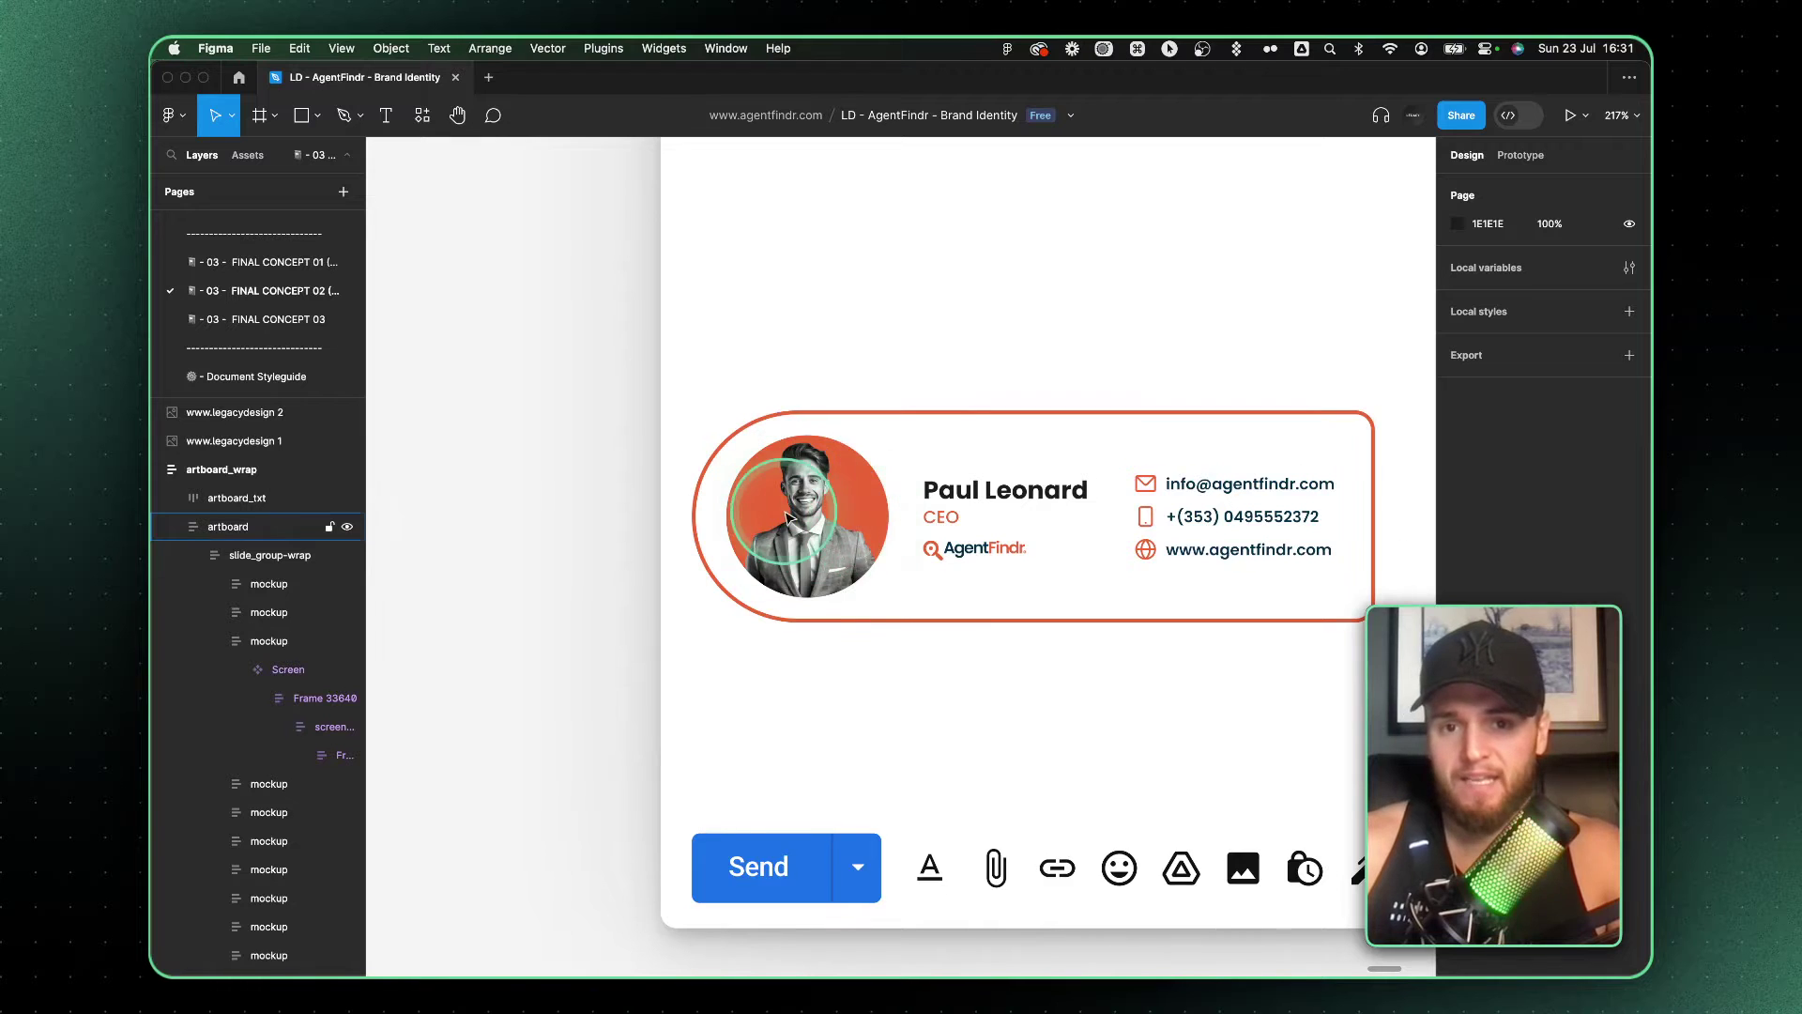
scroll(785, 515, up, 5)
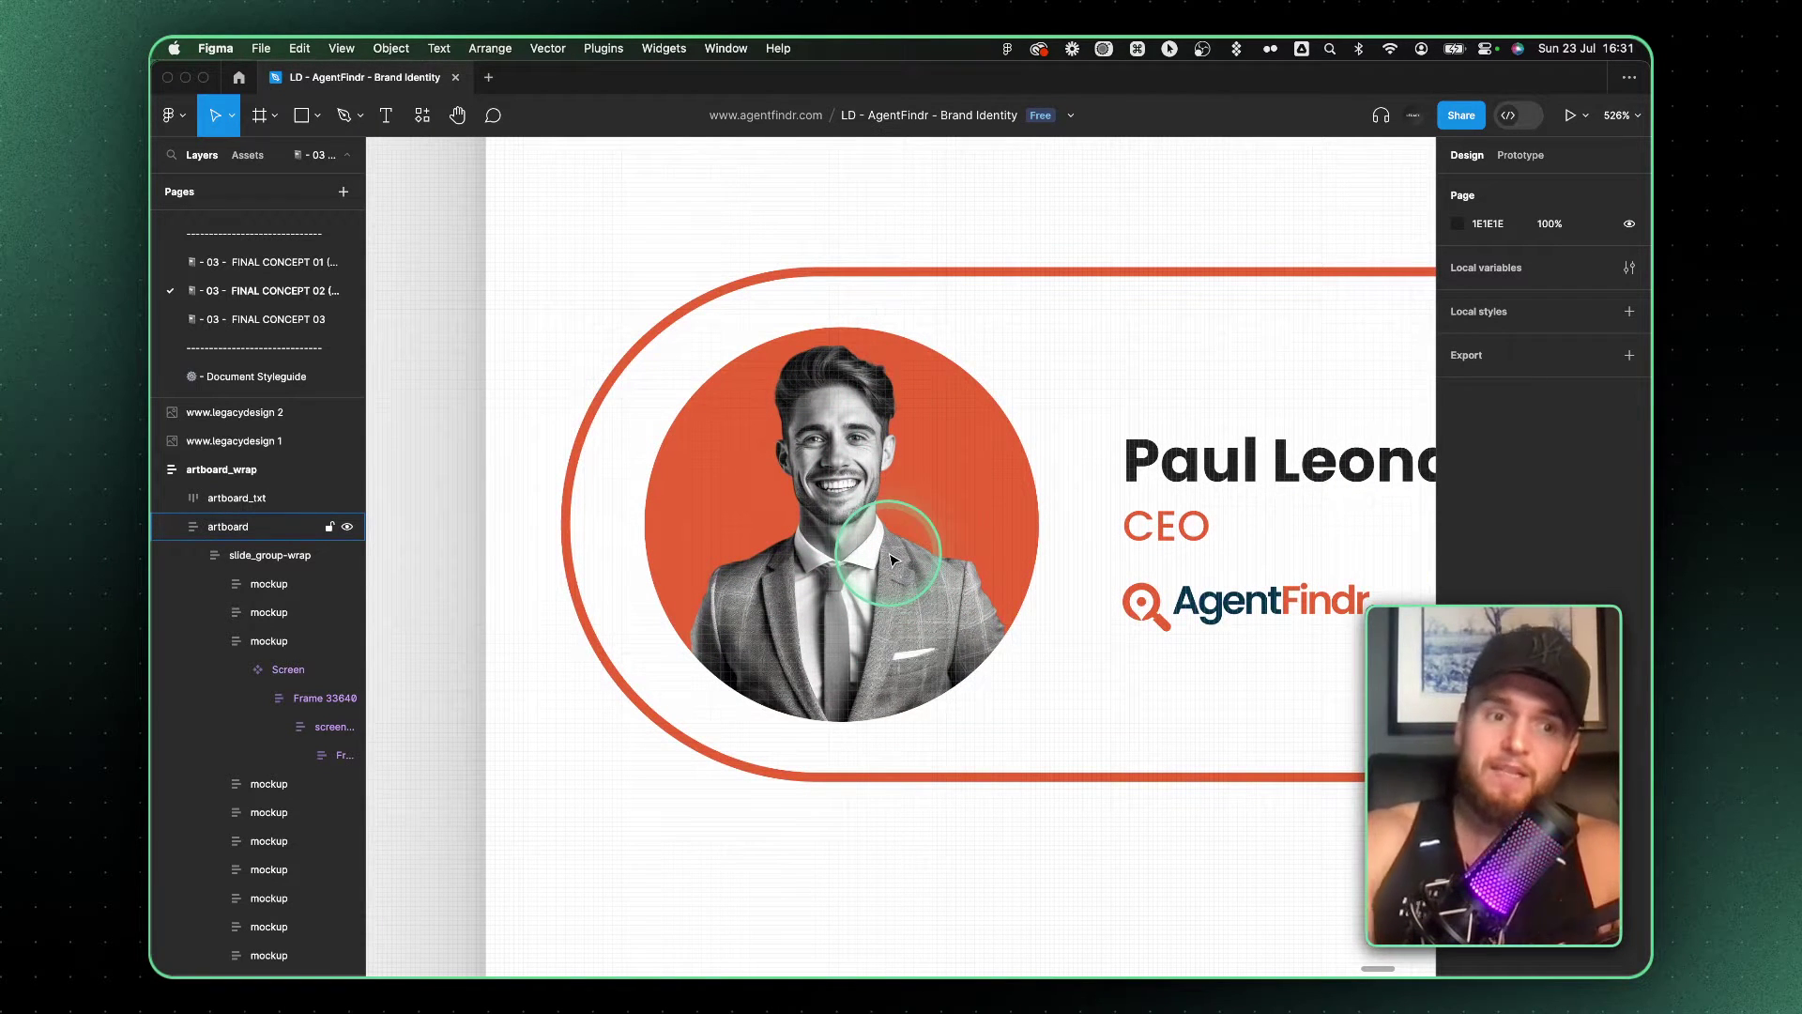
Zoom to the AgentFindr desktop hero with the woman agent portrait at about 54%, selecting the landing-page artboard.
scroll(890, 559, down, 15)
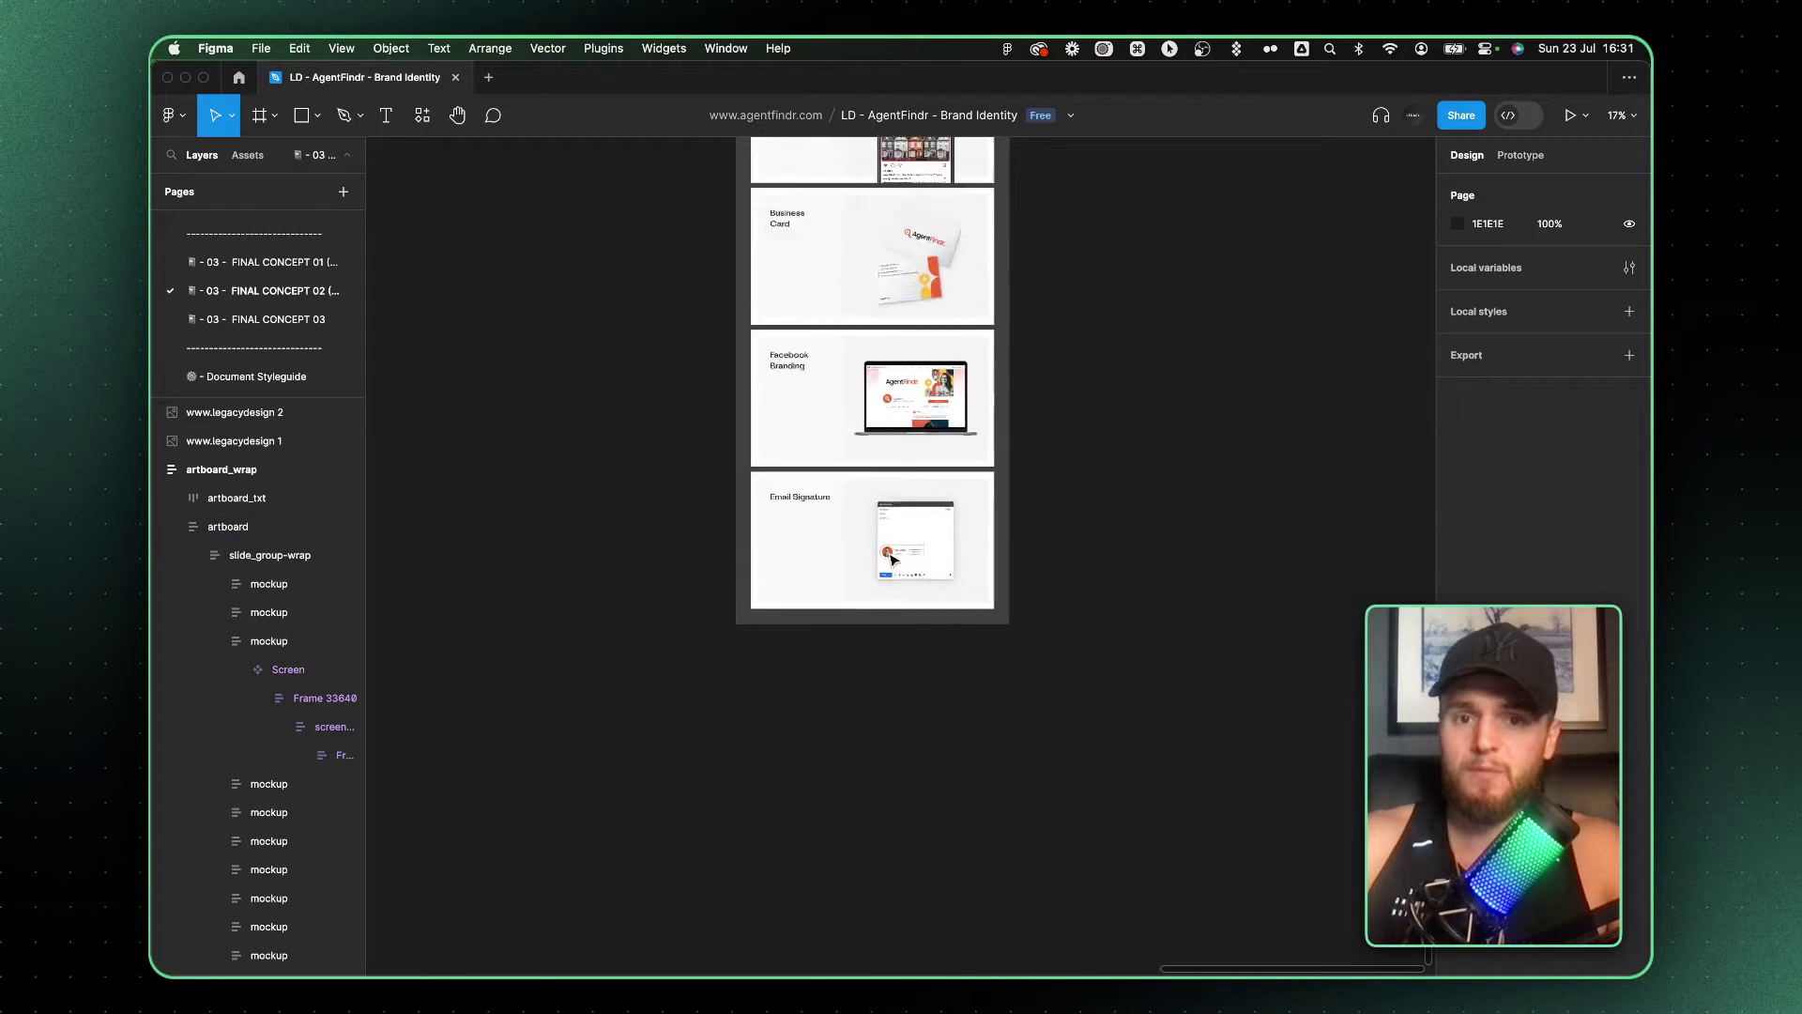
scroll(891, 559, up, 5)
scroll(944, 558, up, 5)
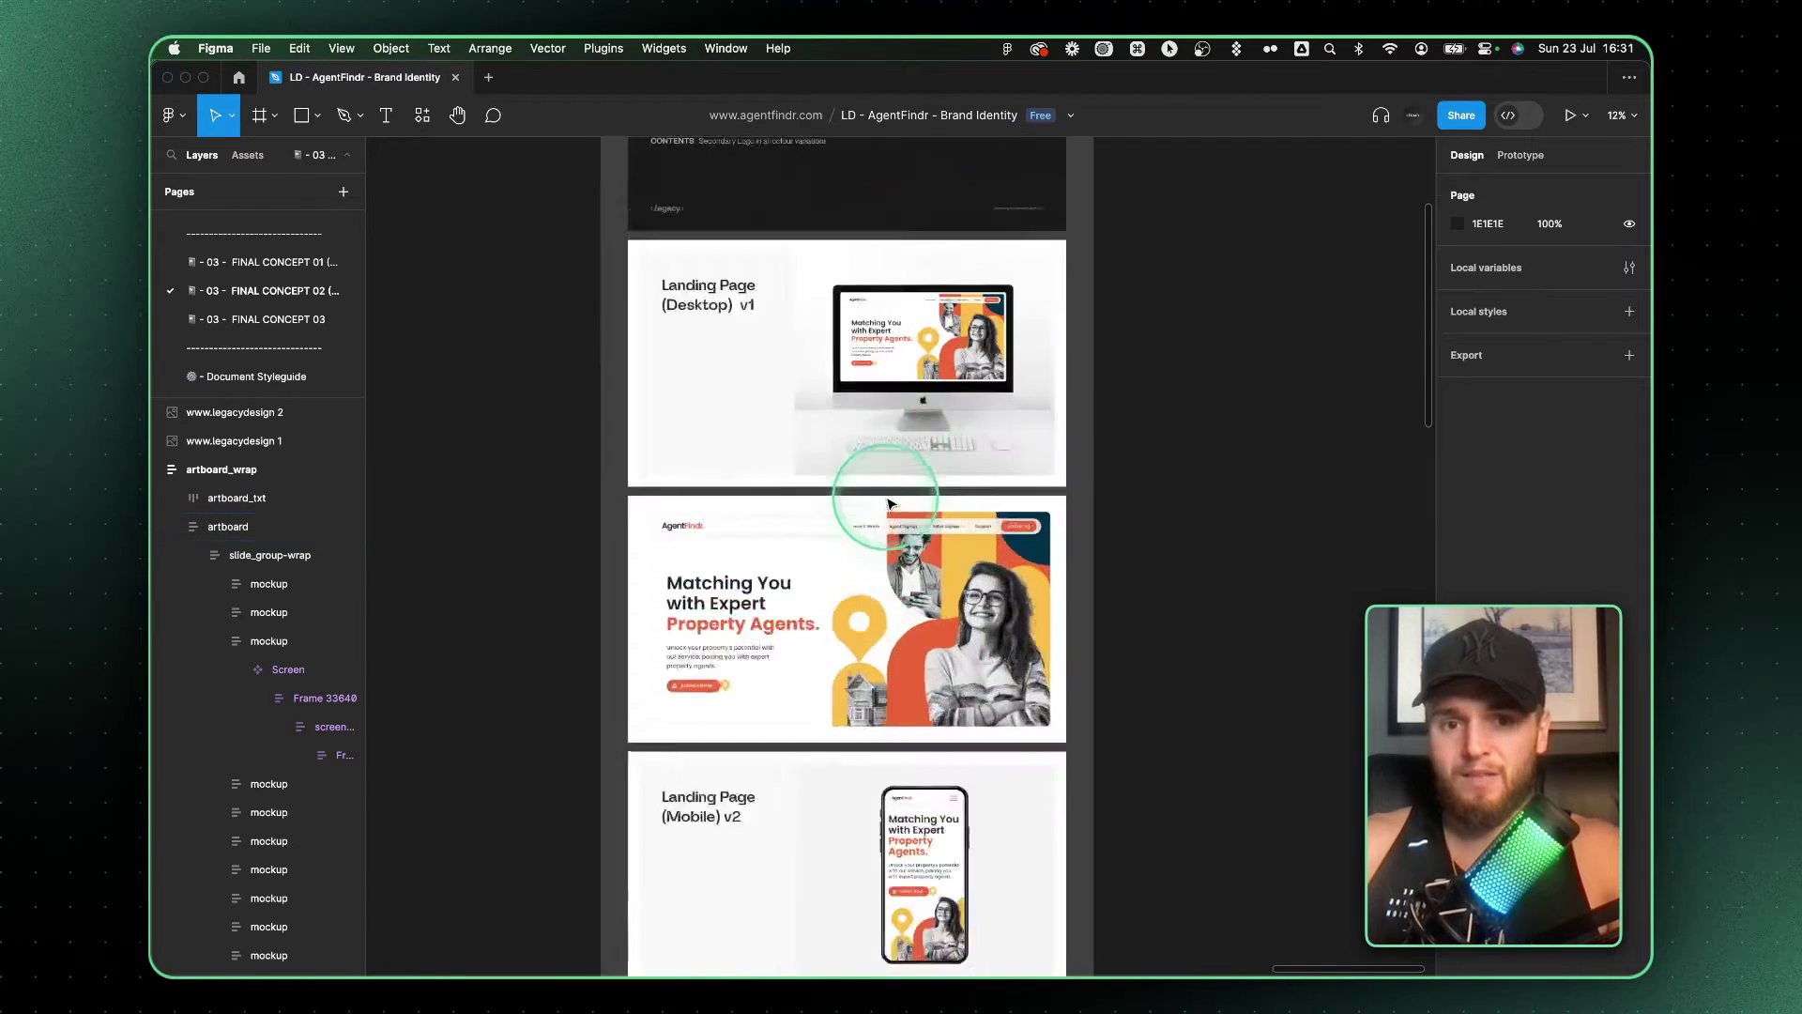
scroll(947, 556, up, 3)
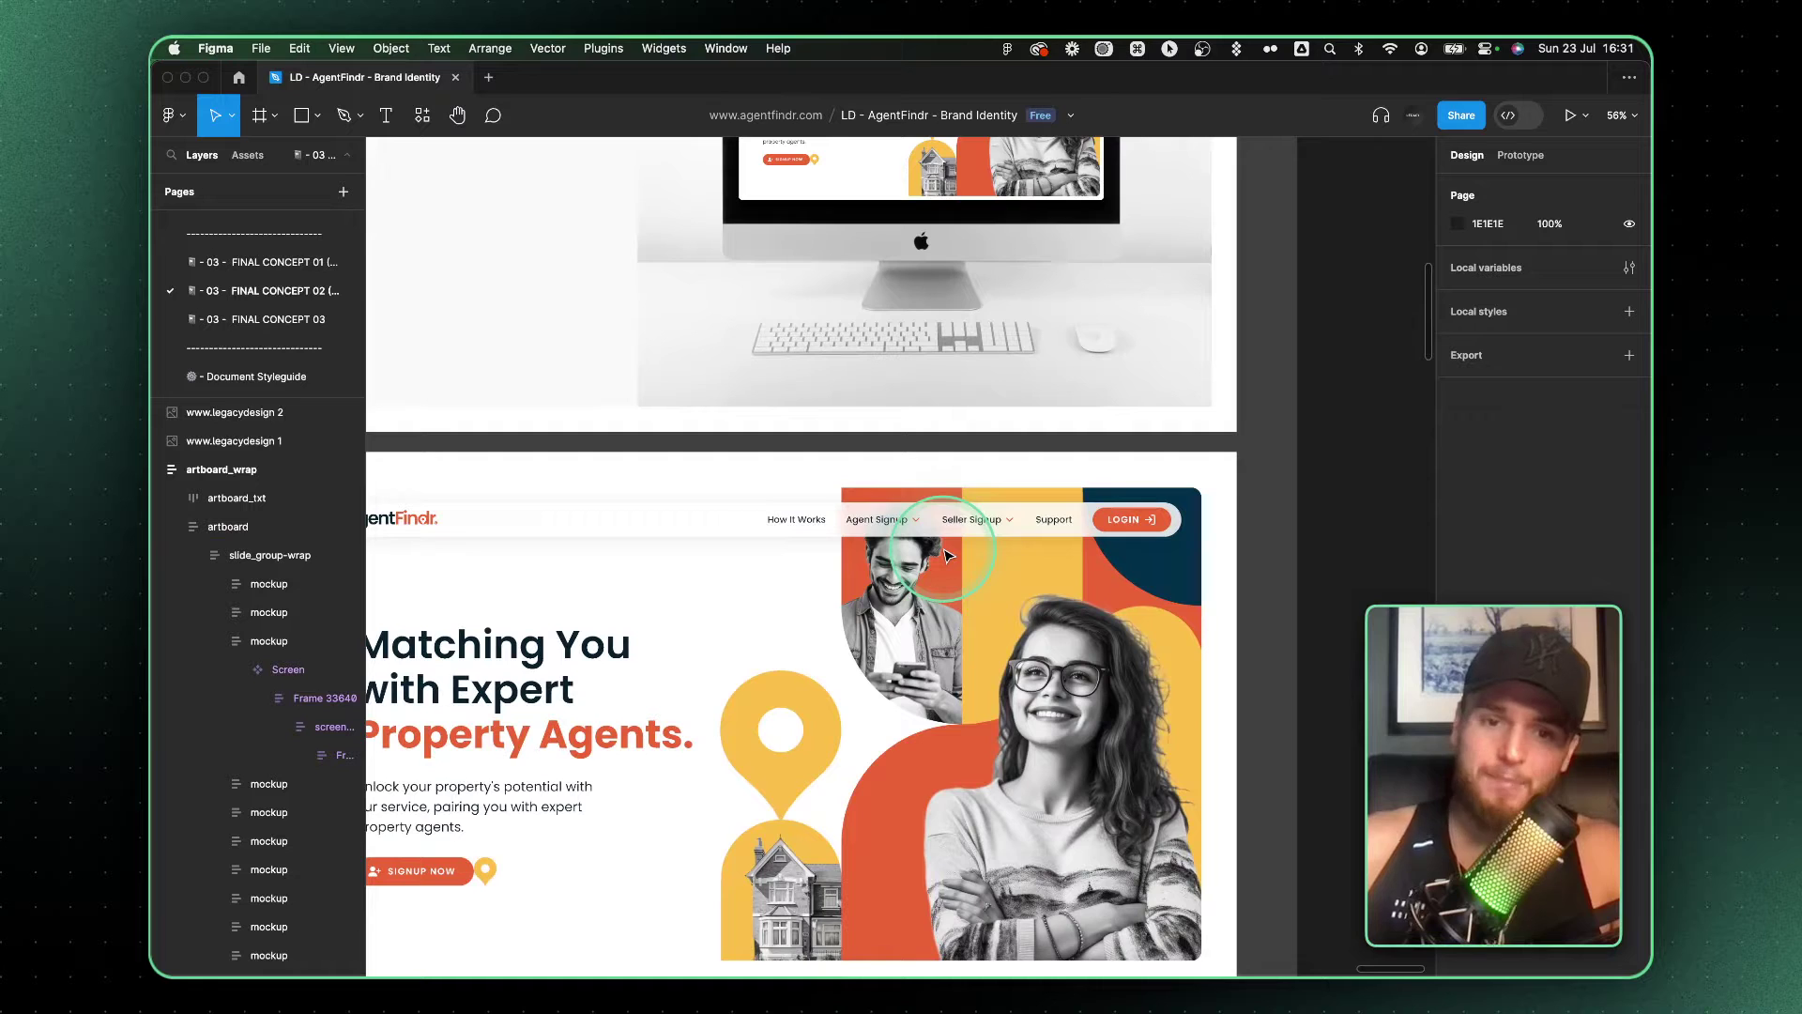
scroll(946, 556, down, 2)
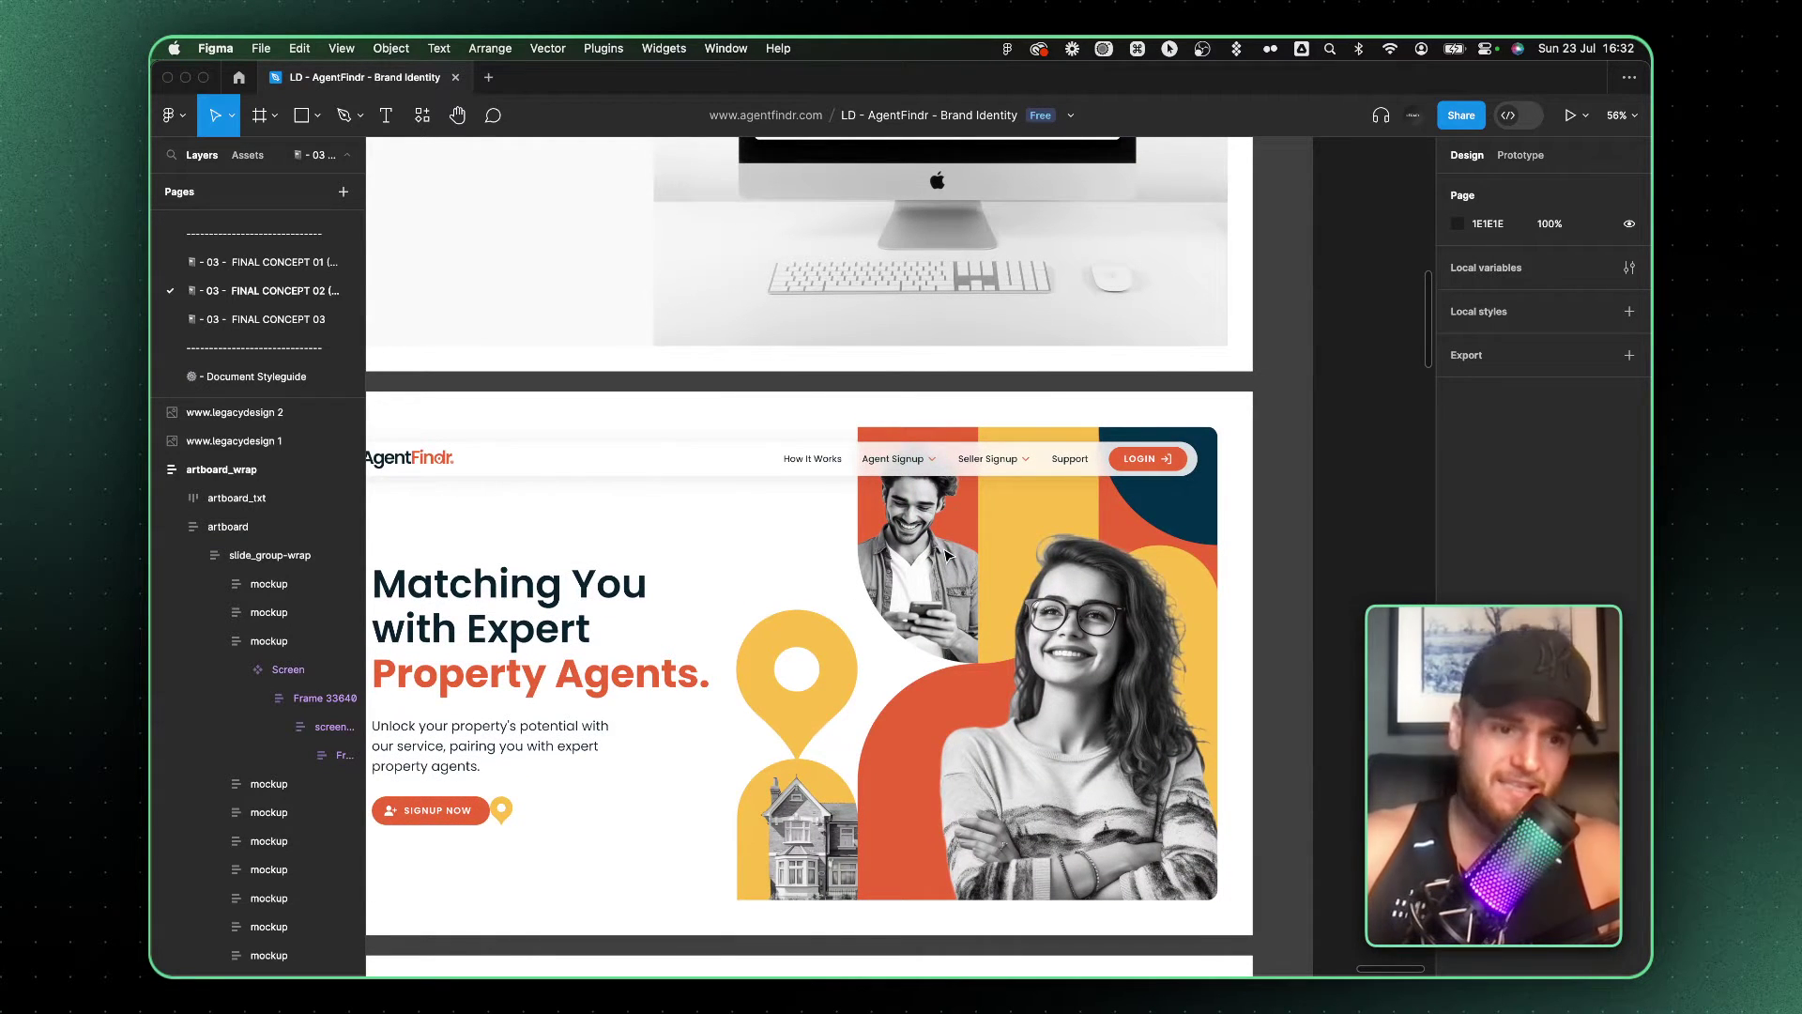
scroll(946, 556, down, 3)
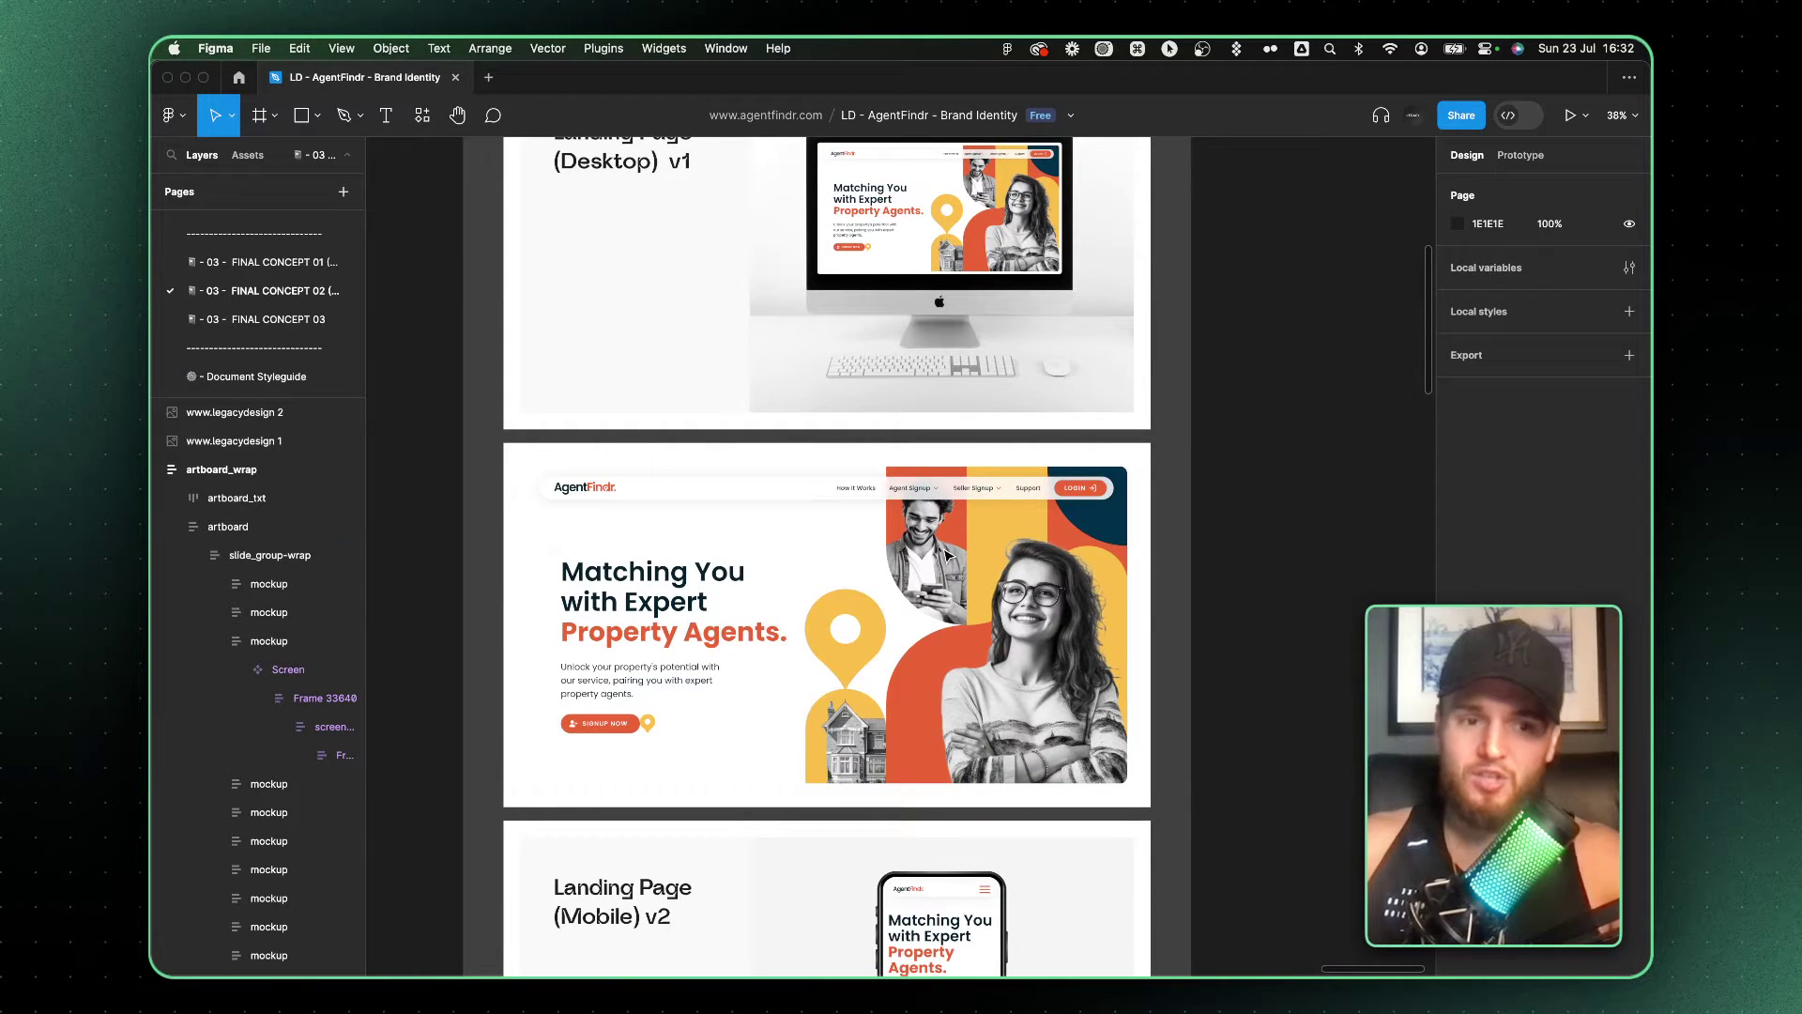
scroll(897, 742, down, 3)
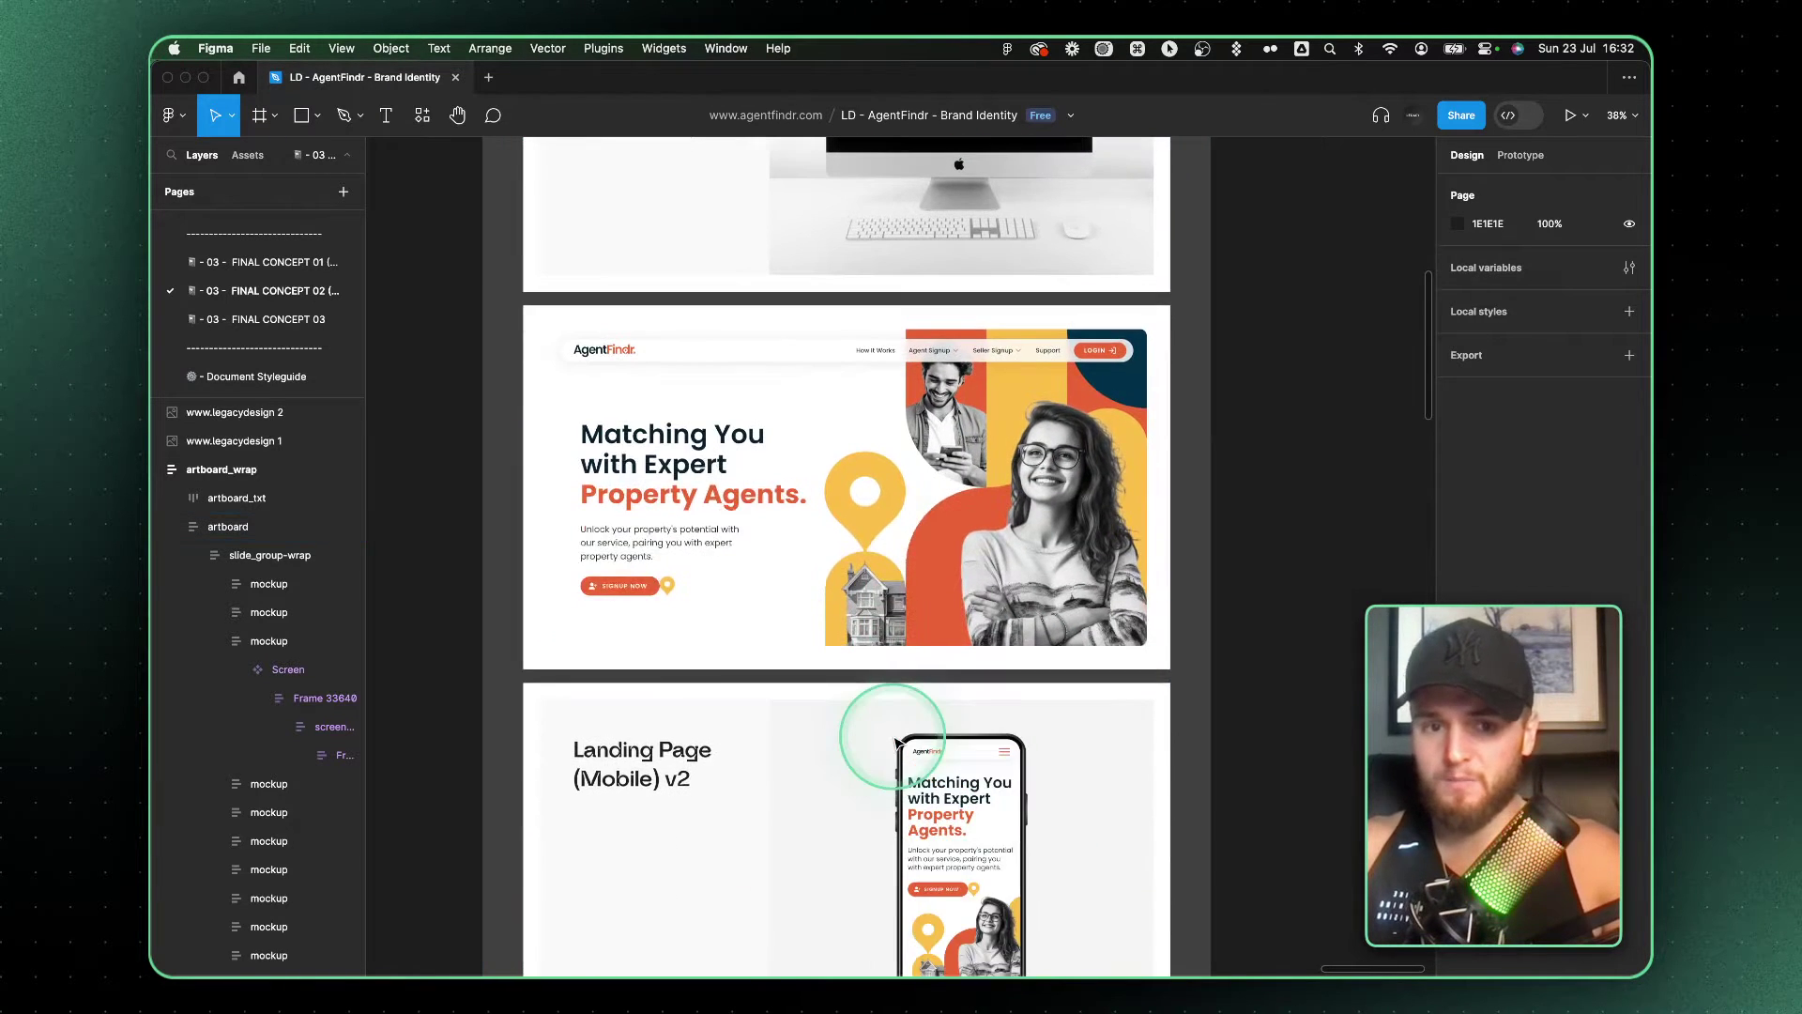
scroll(897, 713, up, 5)
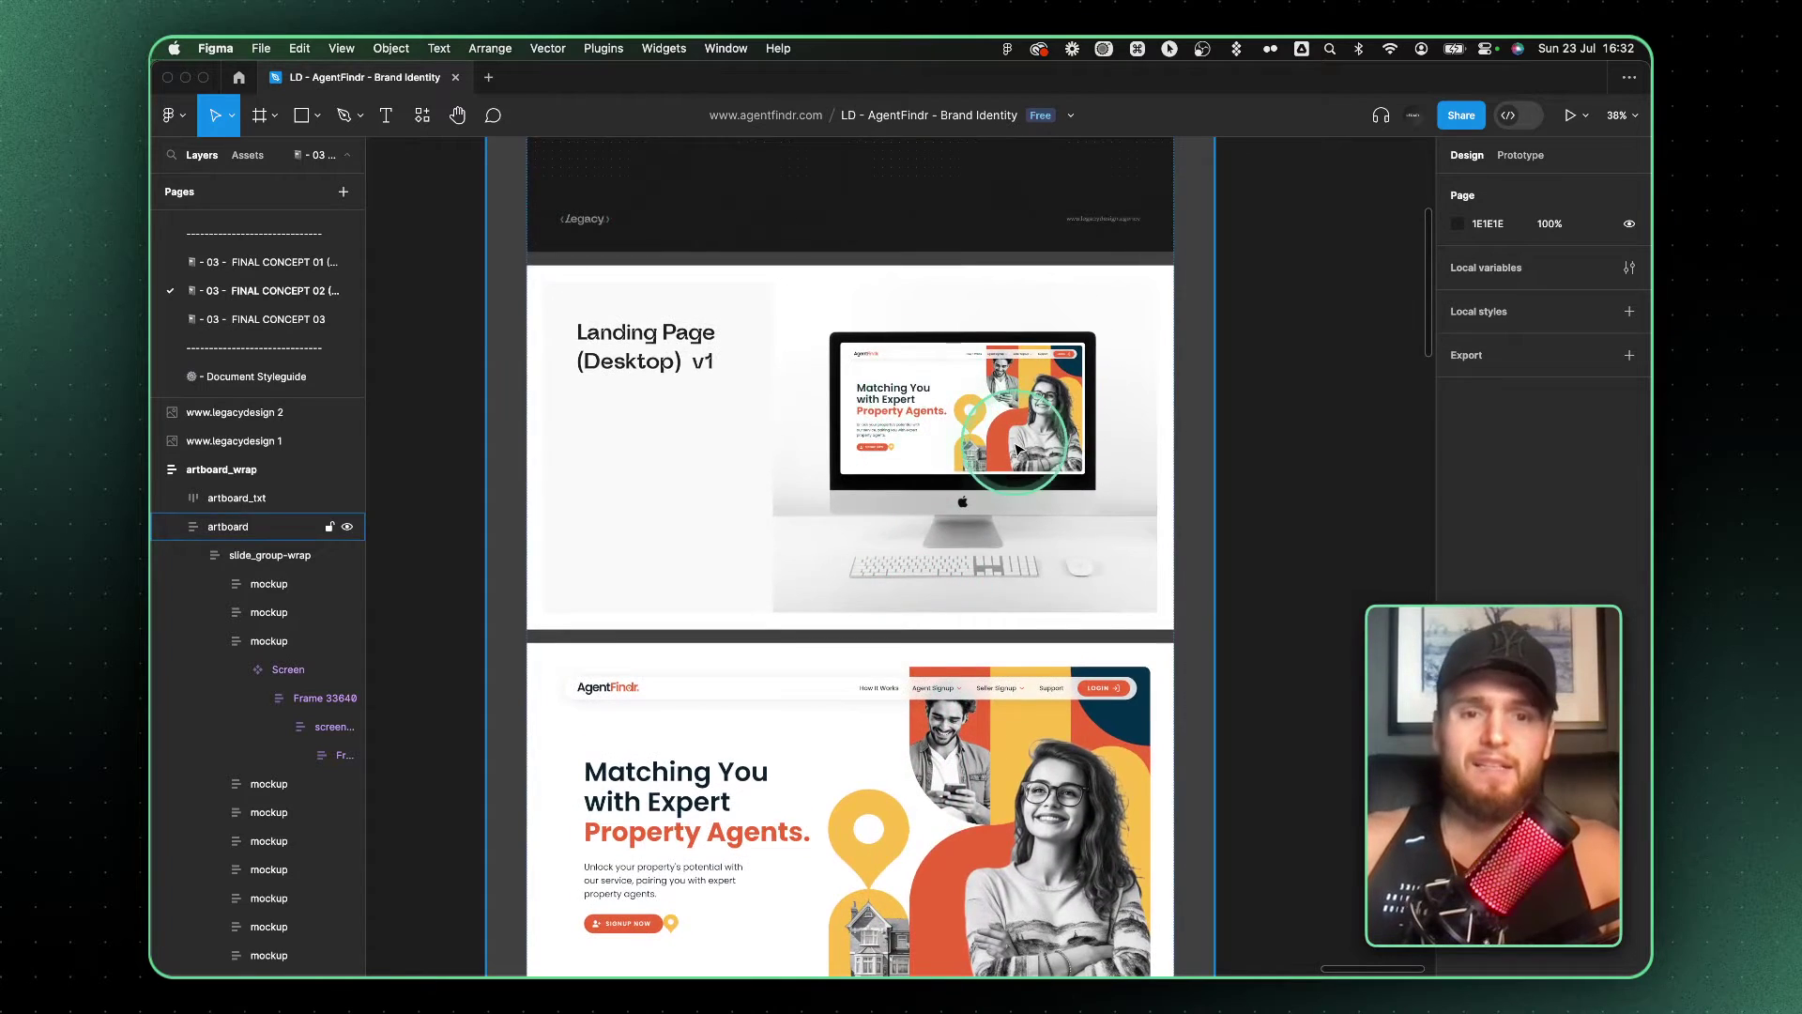
scroll(1019, 451, up, 5)
scroll(1108, 526, down, 5)
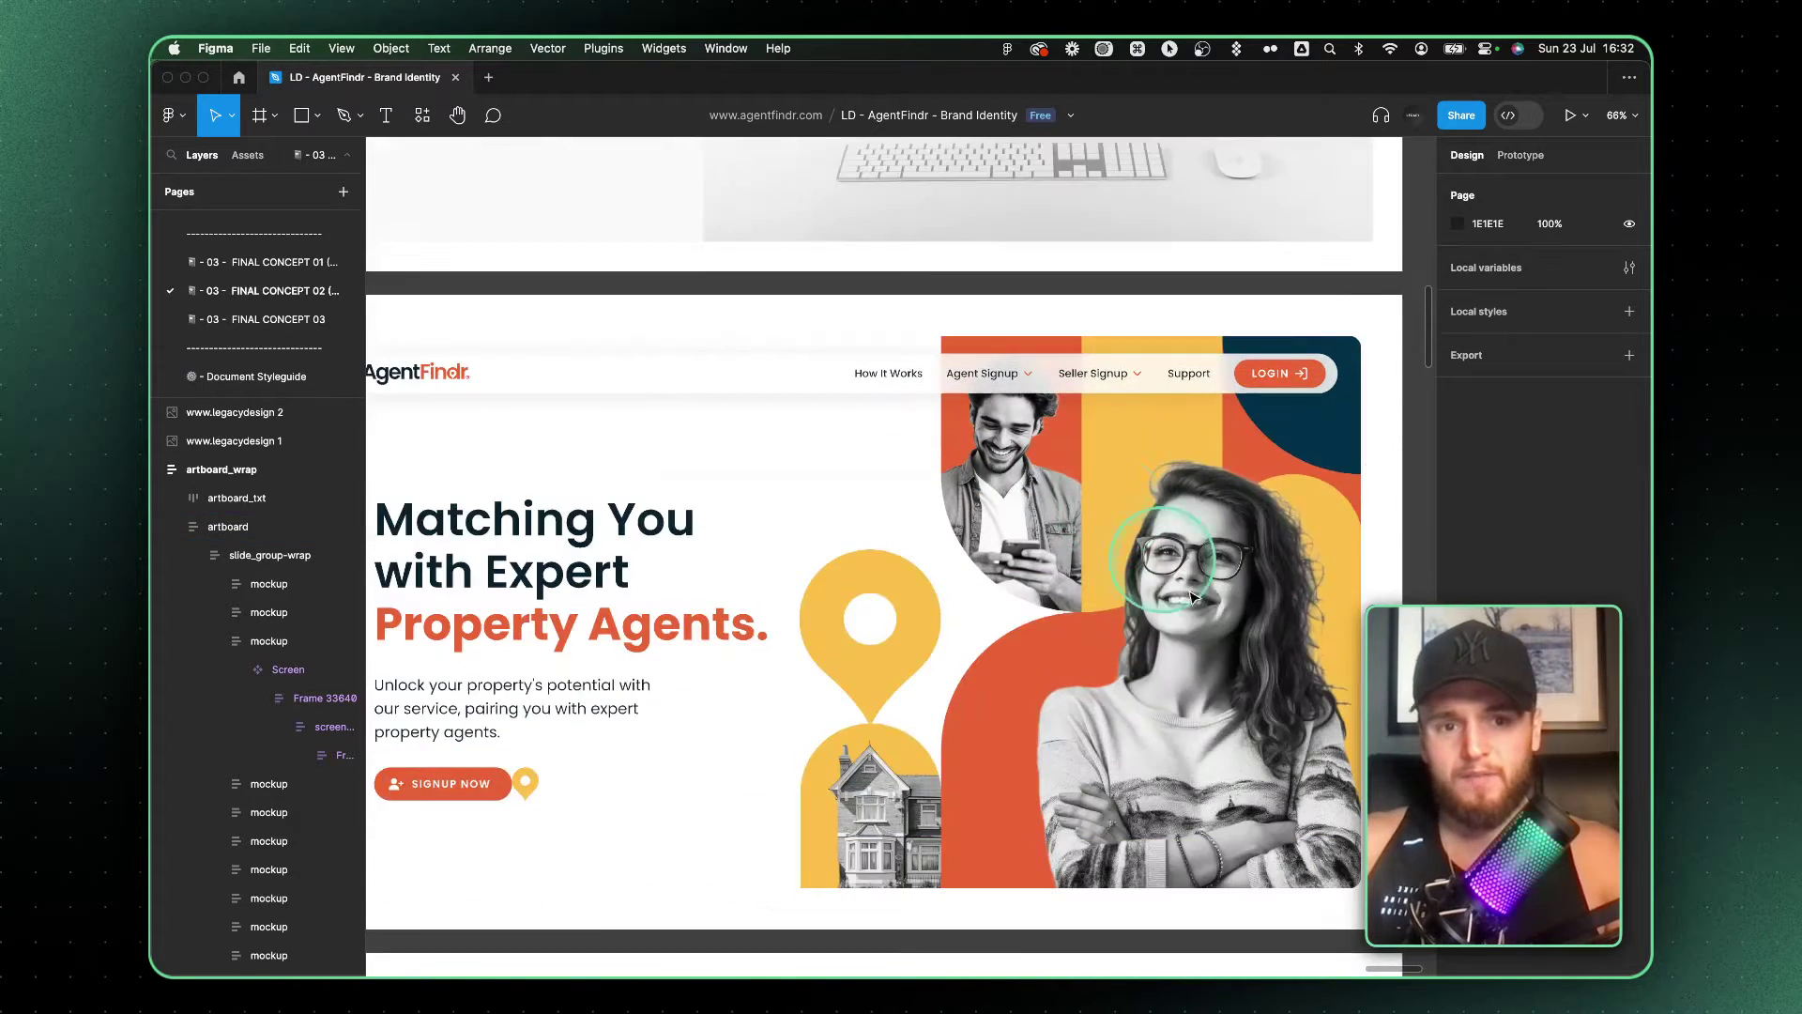
scroll(1192, 597, down, 5)
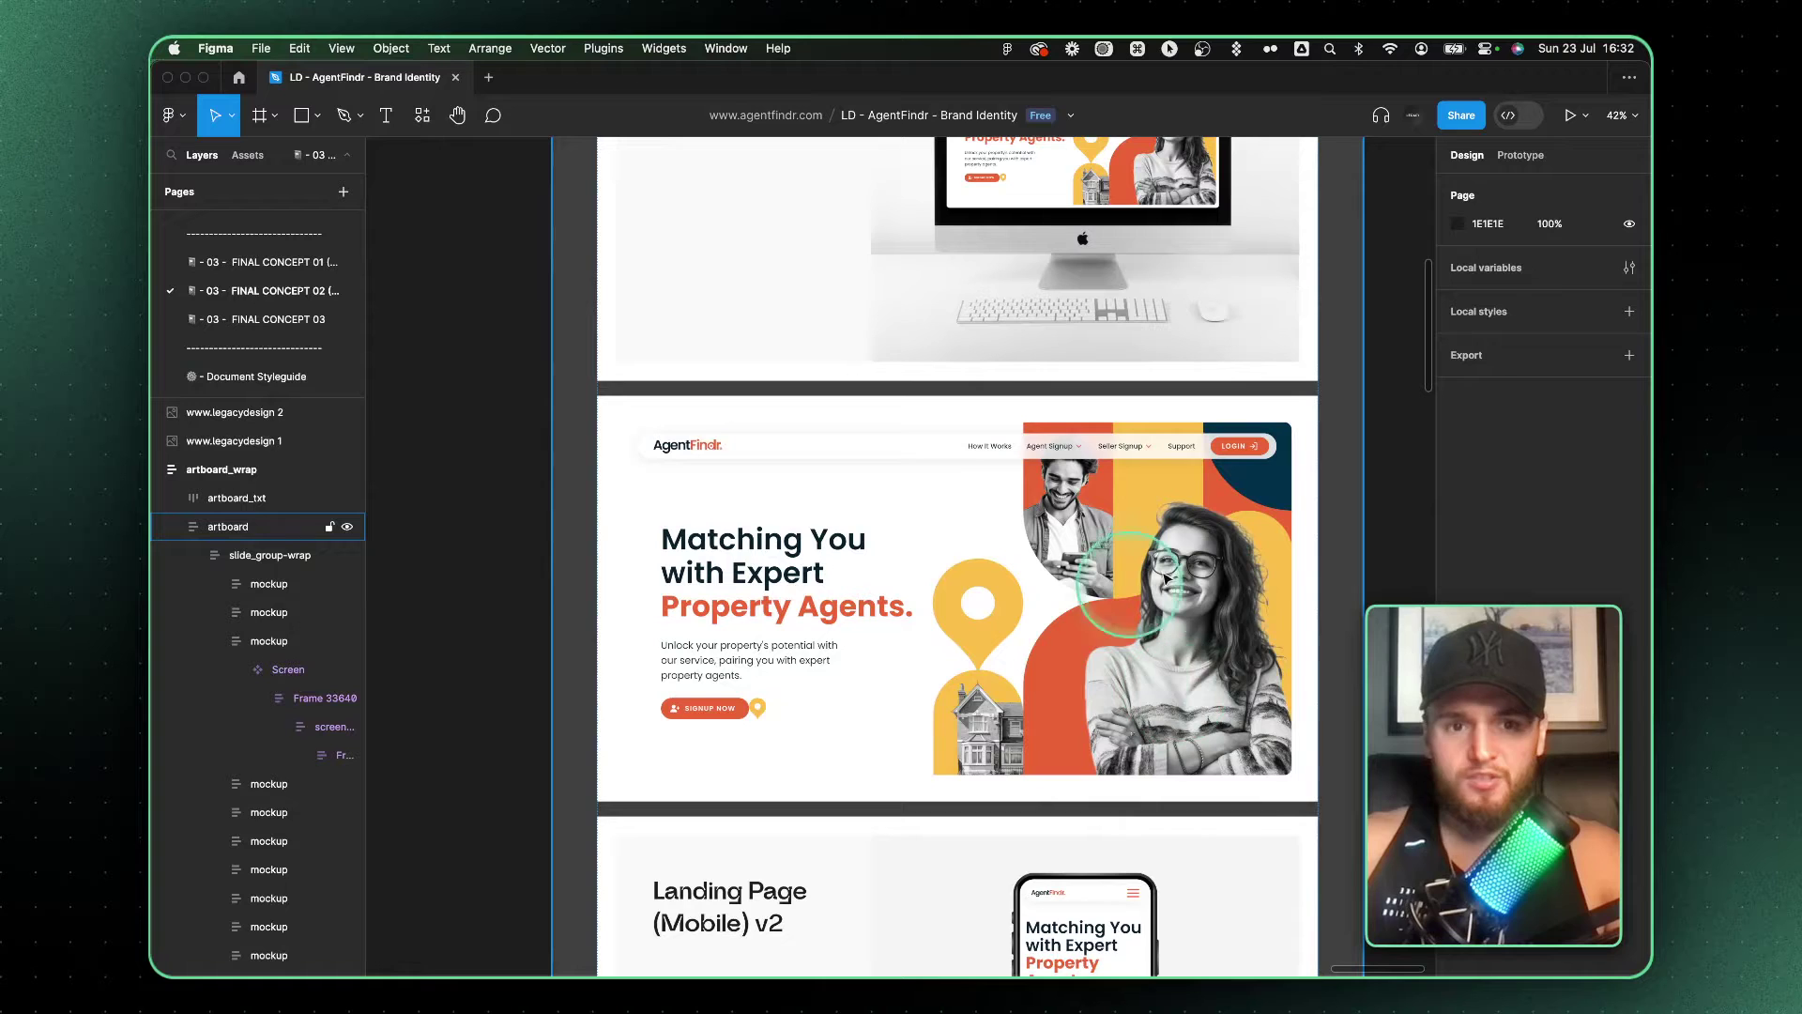
scroll(1251, 657, up, 3)
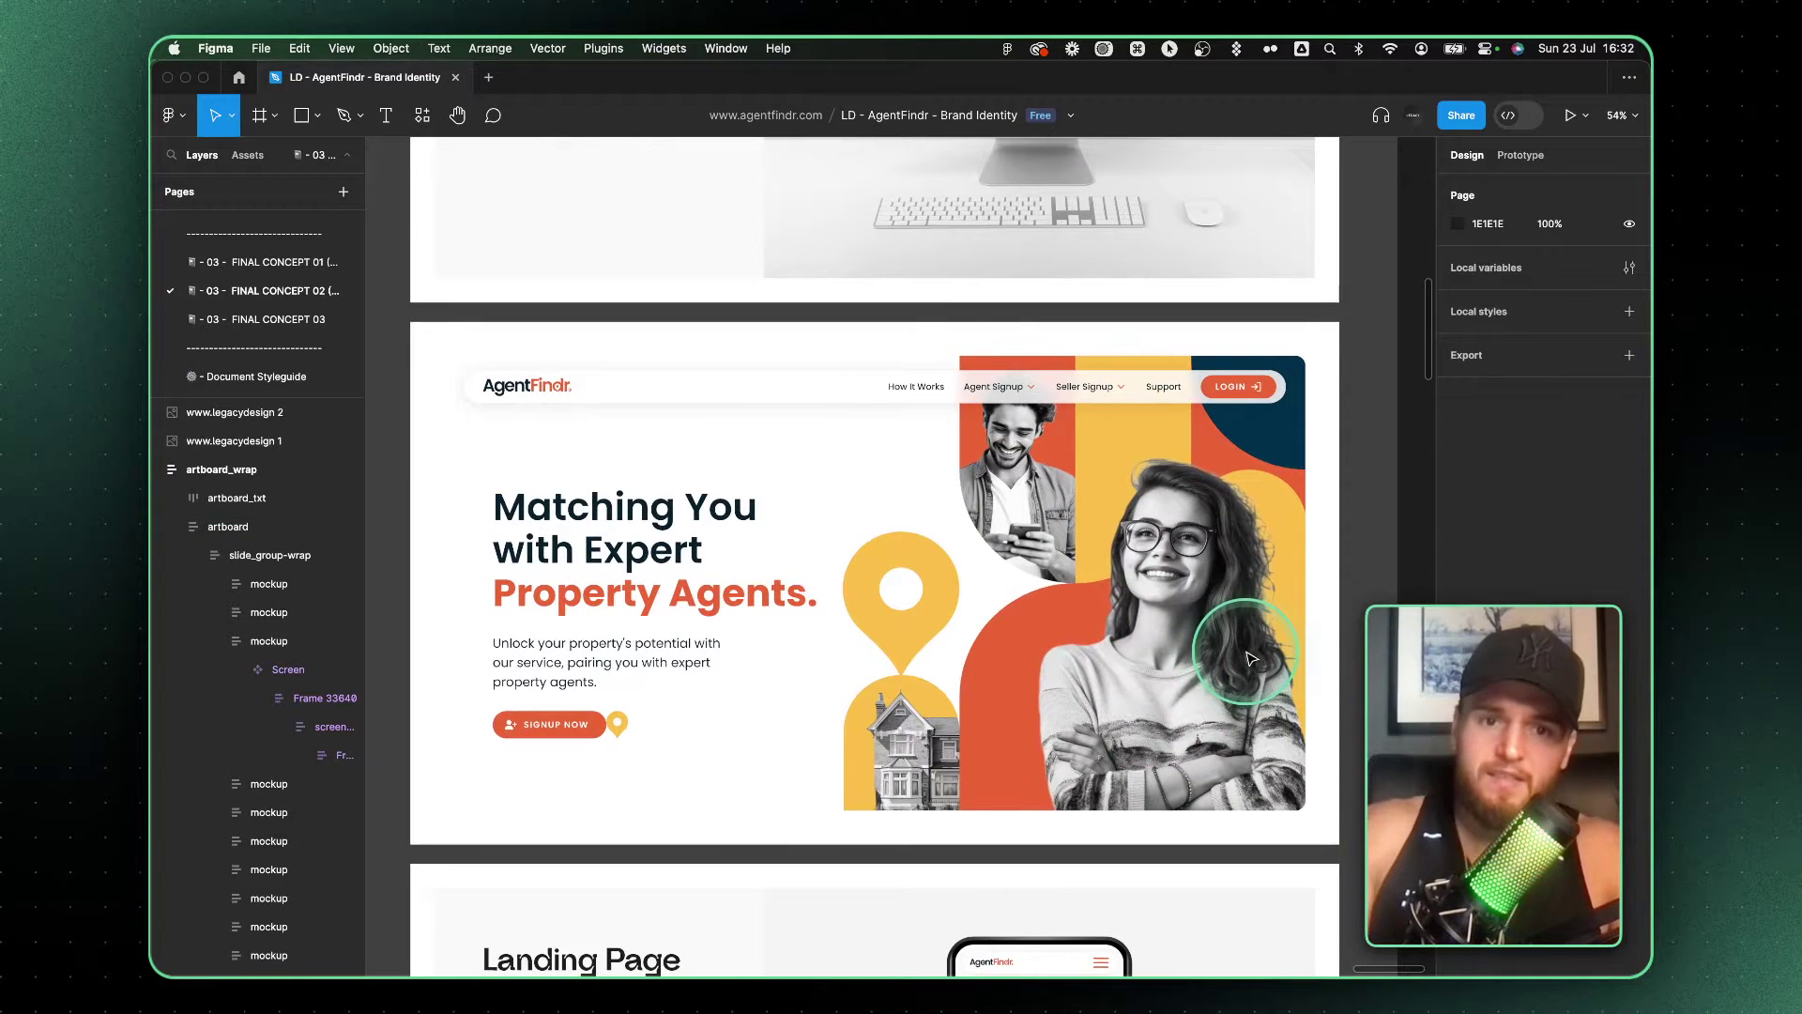
click(787, 582)
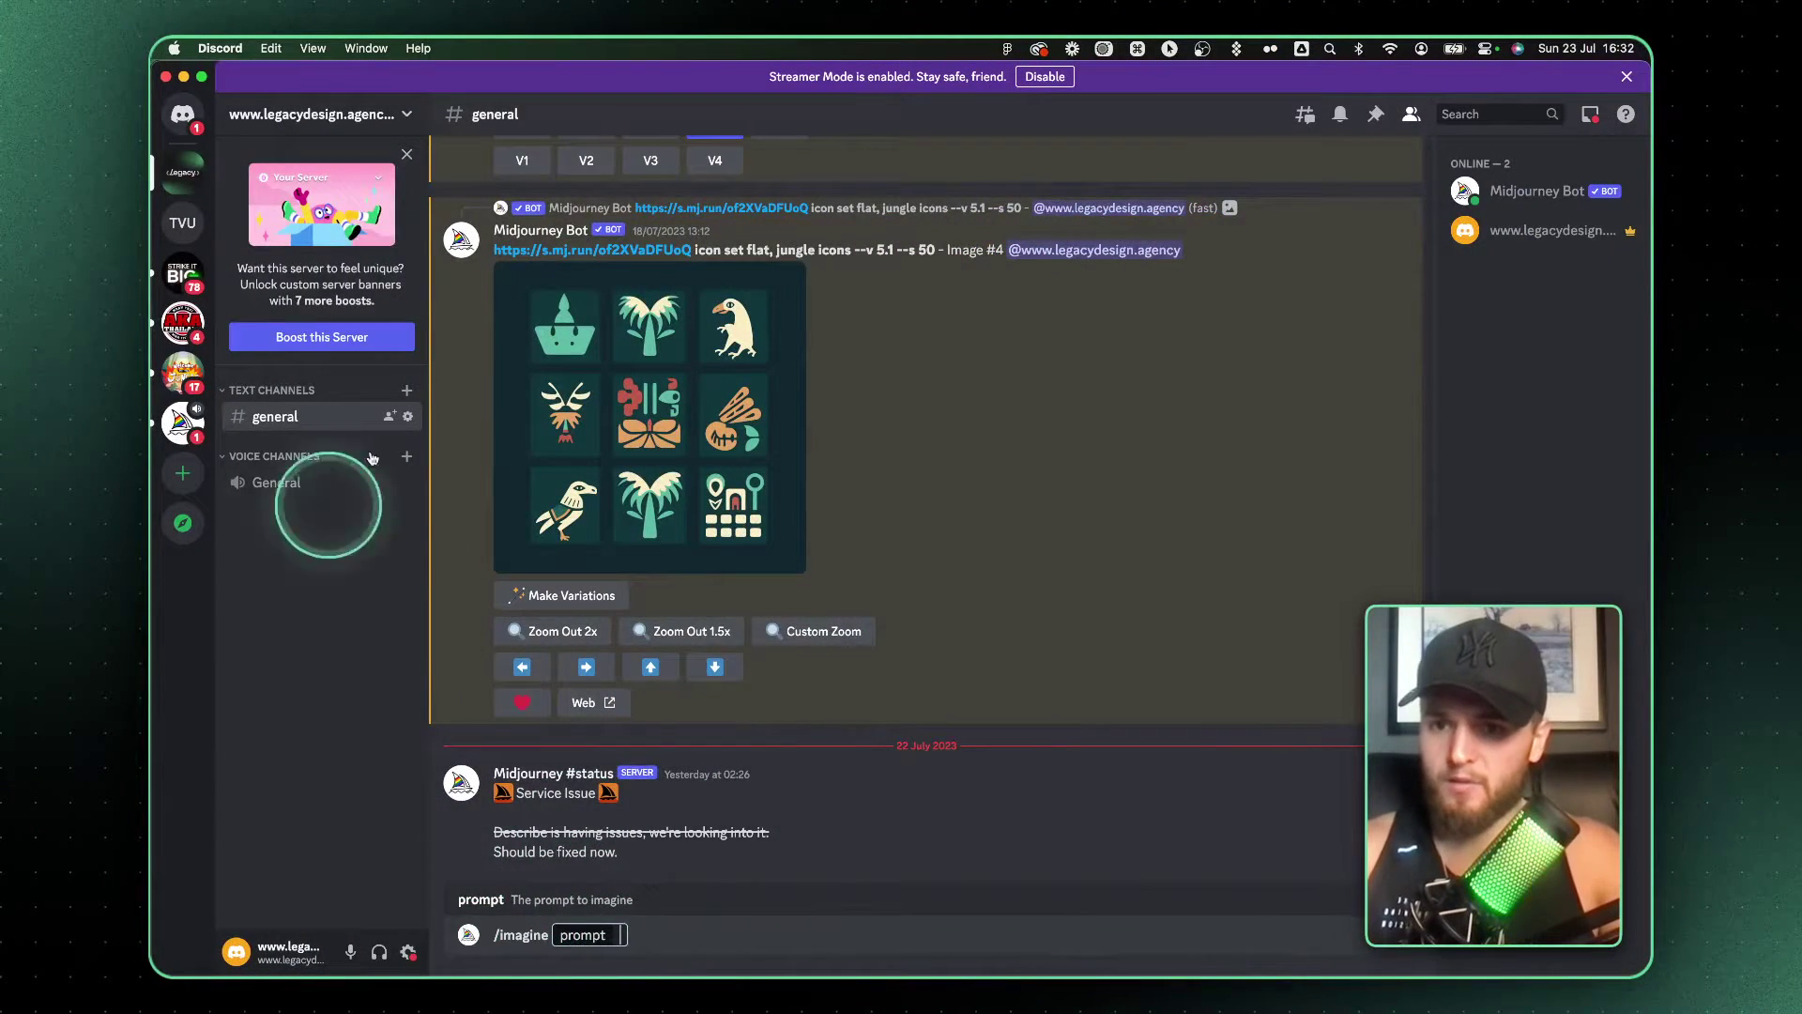
Send a Midjourney /imagine prompt for a hyper realistic black-and-white portrait of a happy female agent in an orange tie.
key(fn)
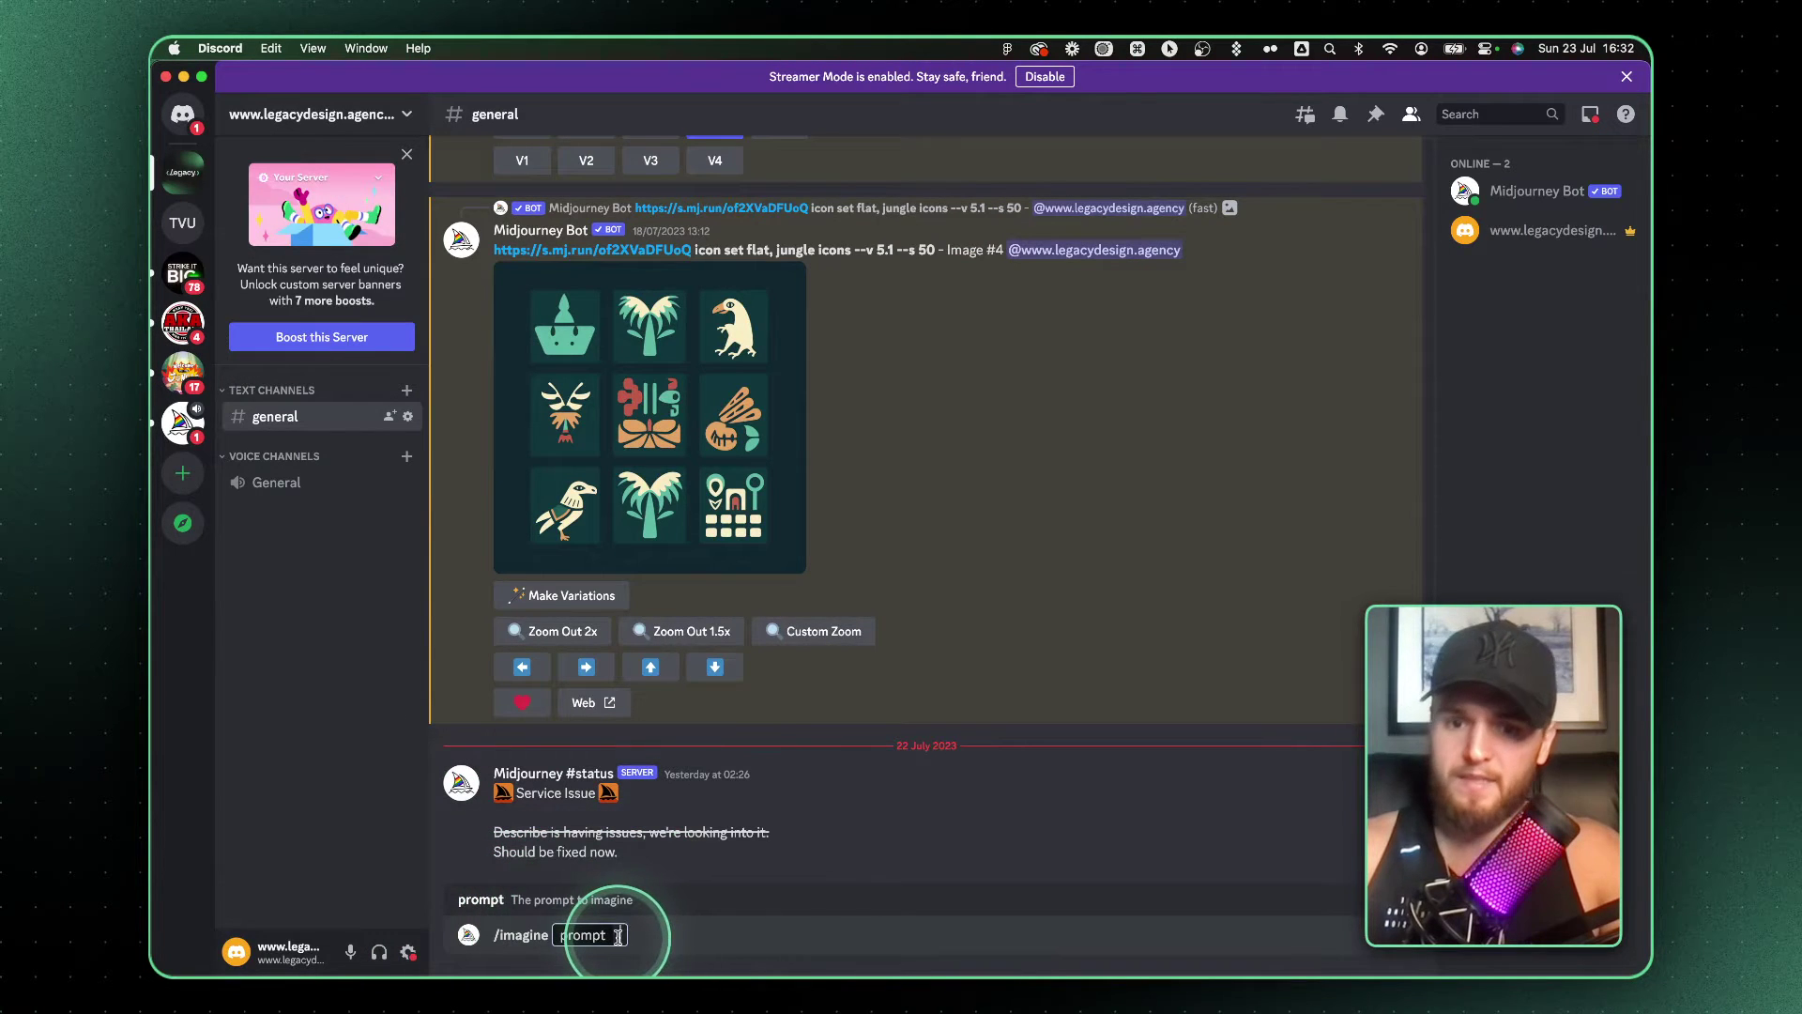
text(er)
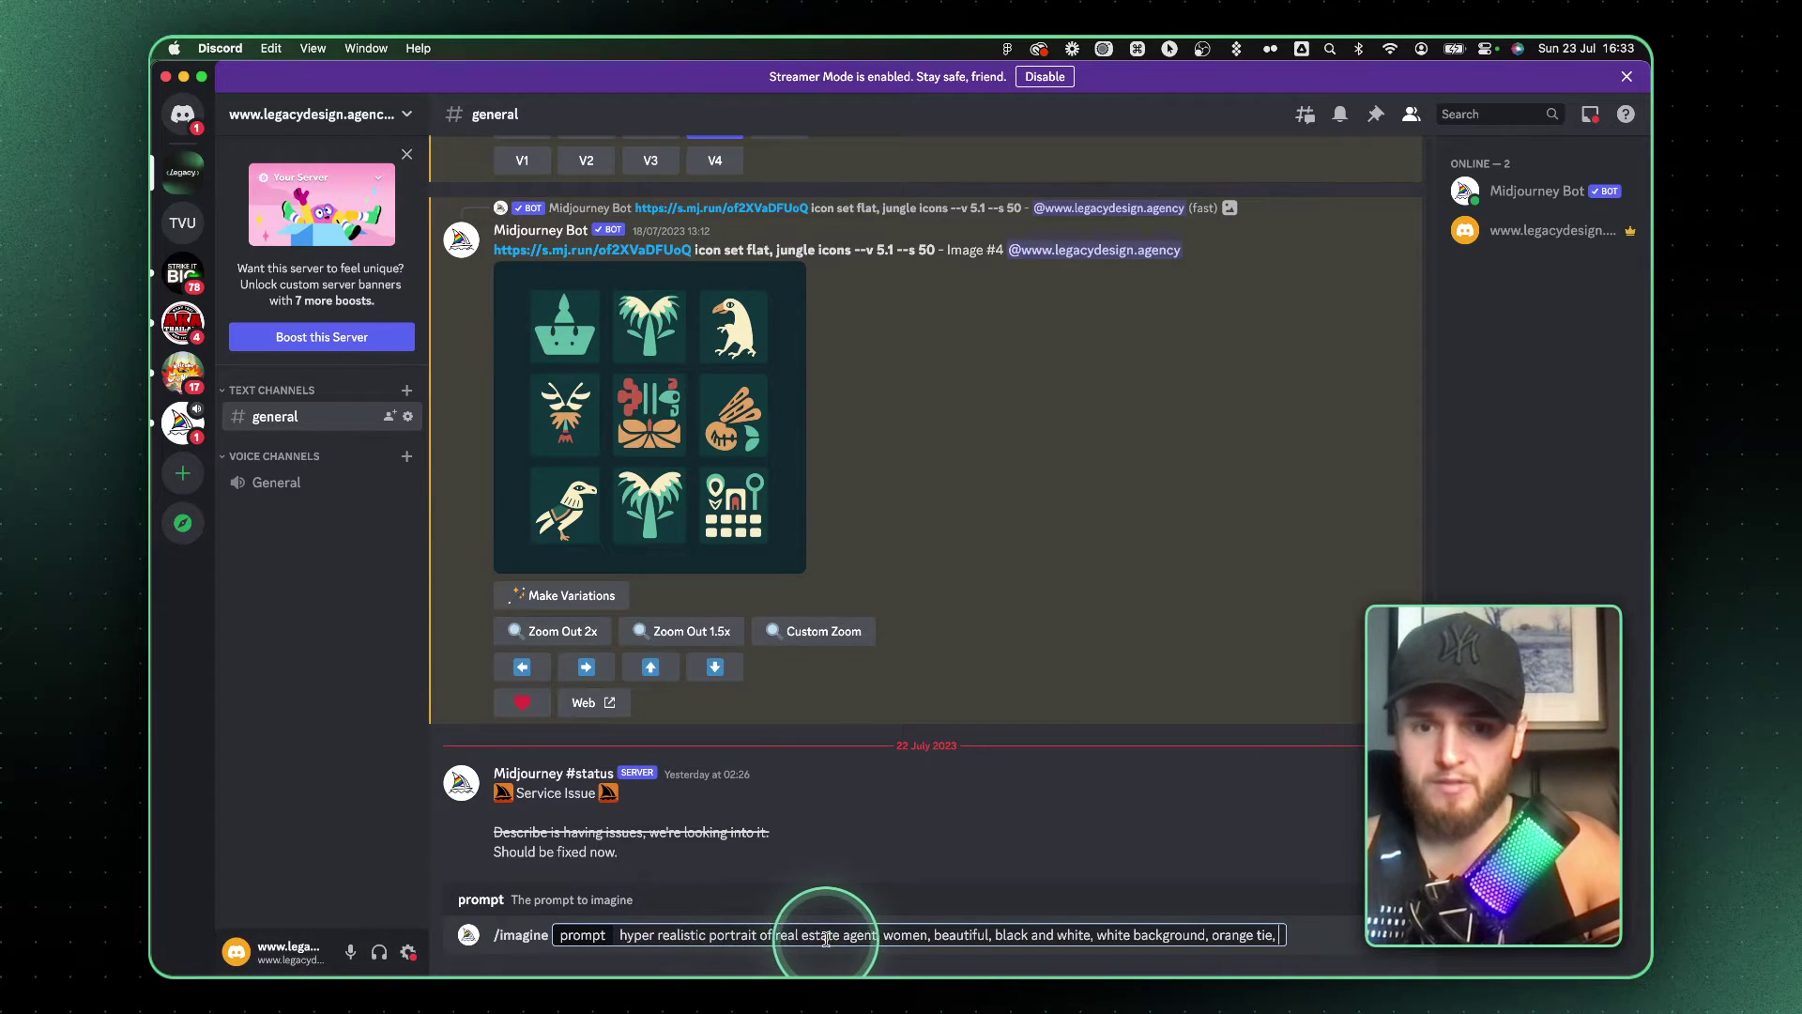
click(770, 936)
text(happy)
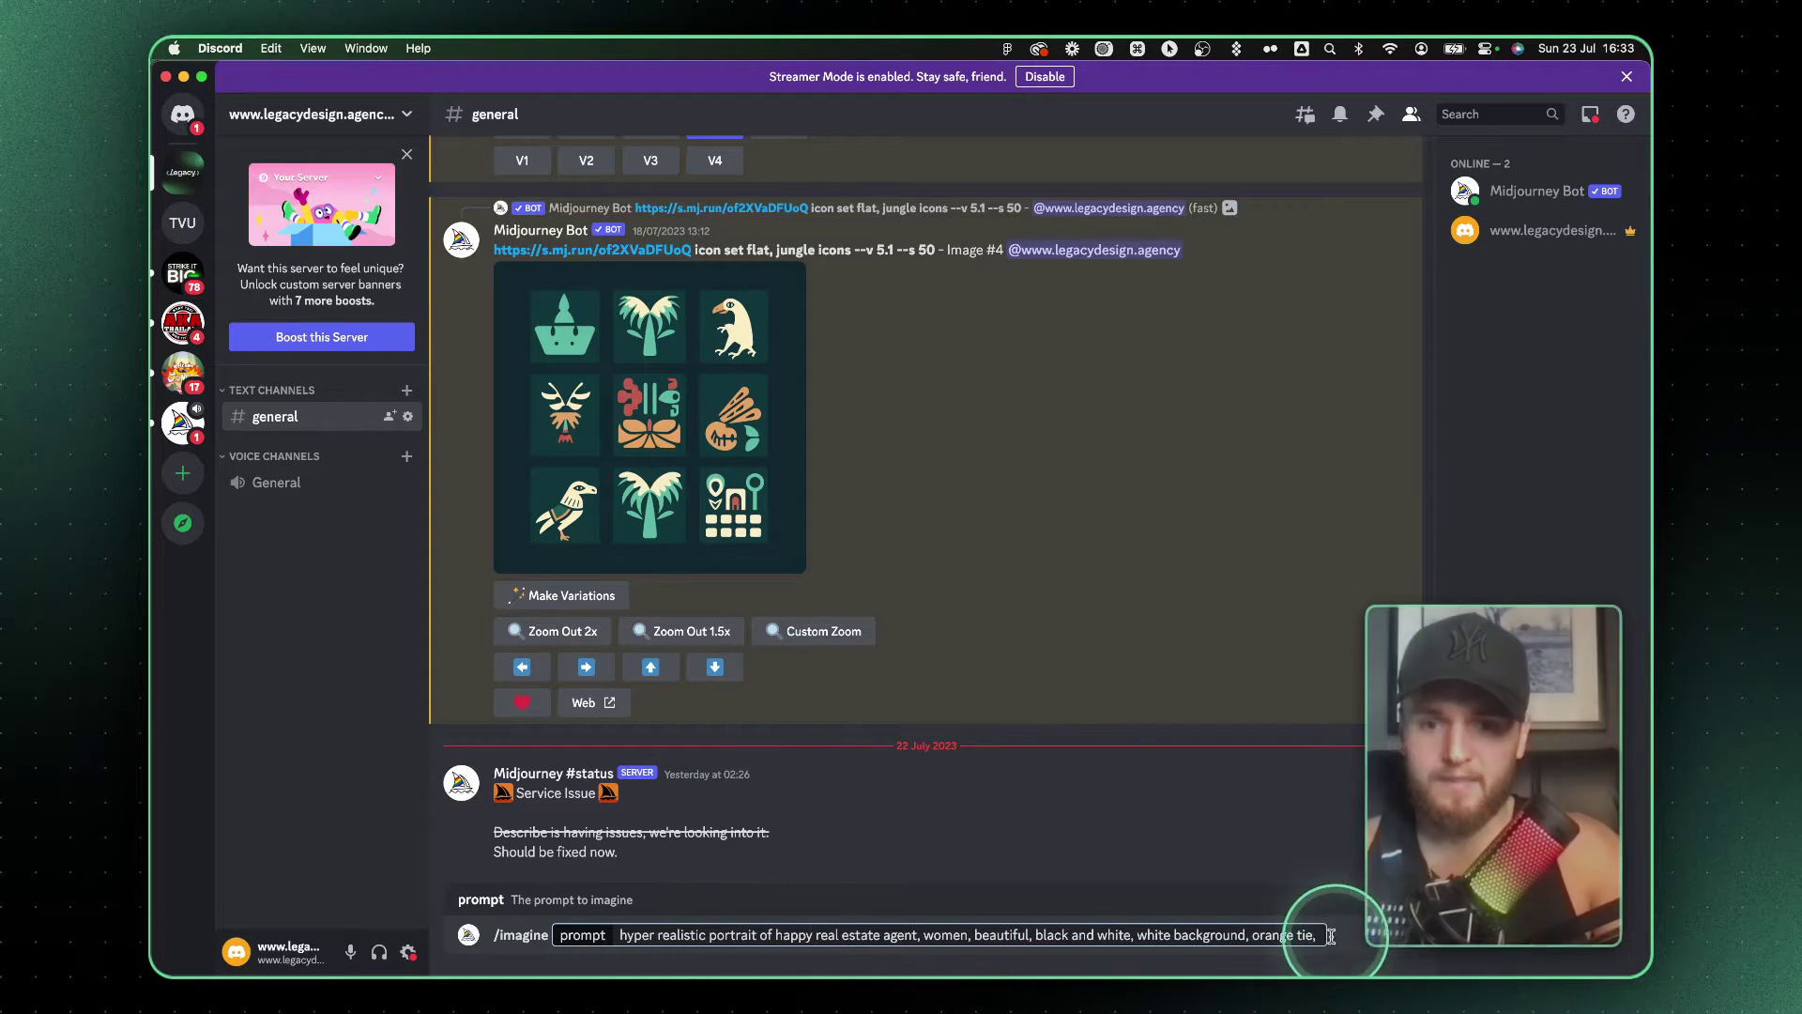
key(Return)
key(ctrl+Left)
key(ctrl+Left)
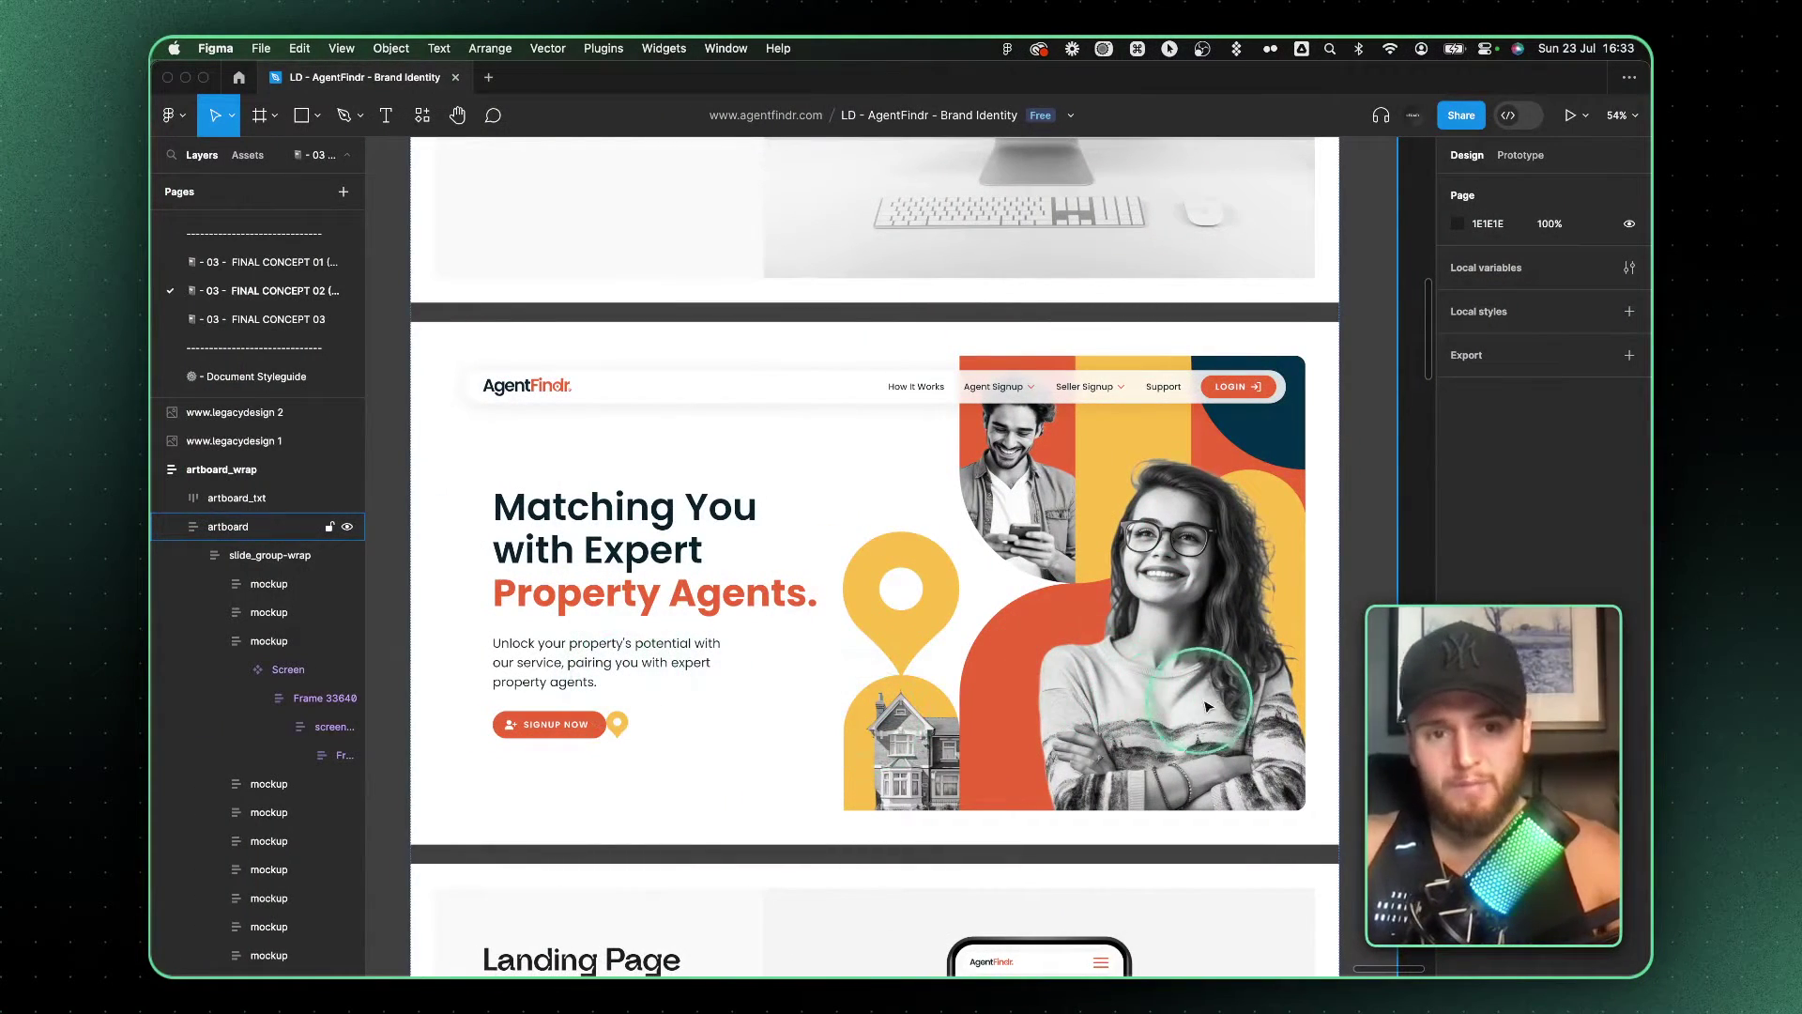
Zoom in on the hero's current agent portrait, select the landing-page artboard, and zoom back out.
scroll(1131, 615, up, 5)
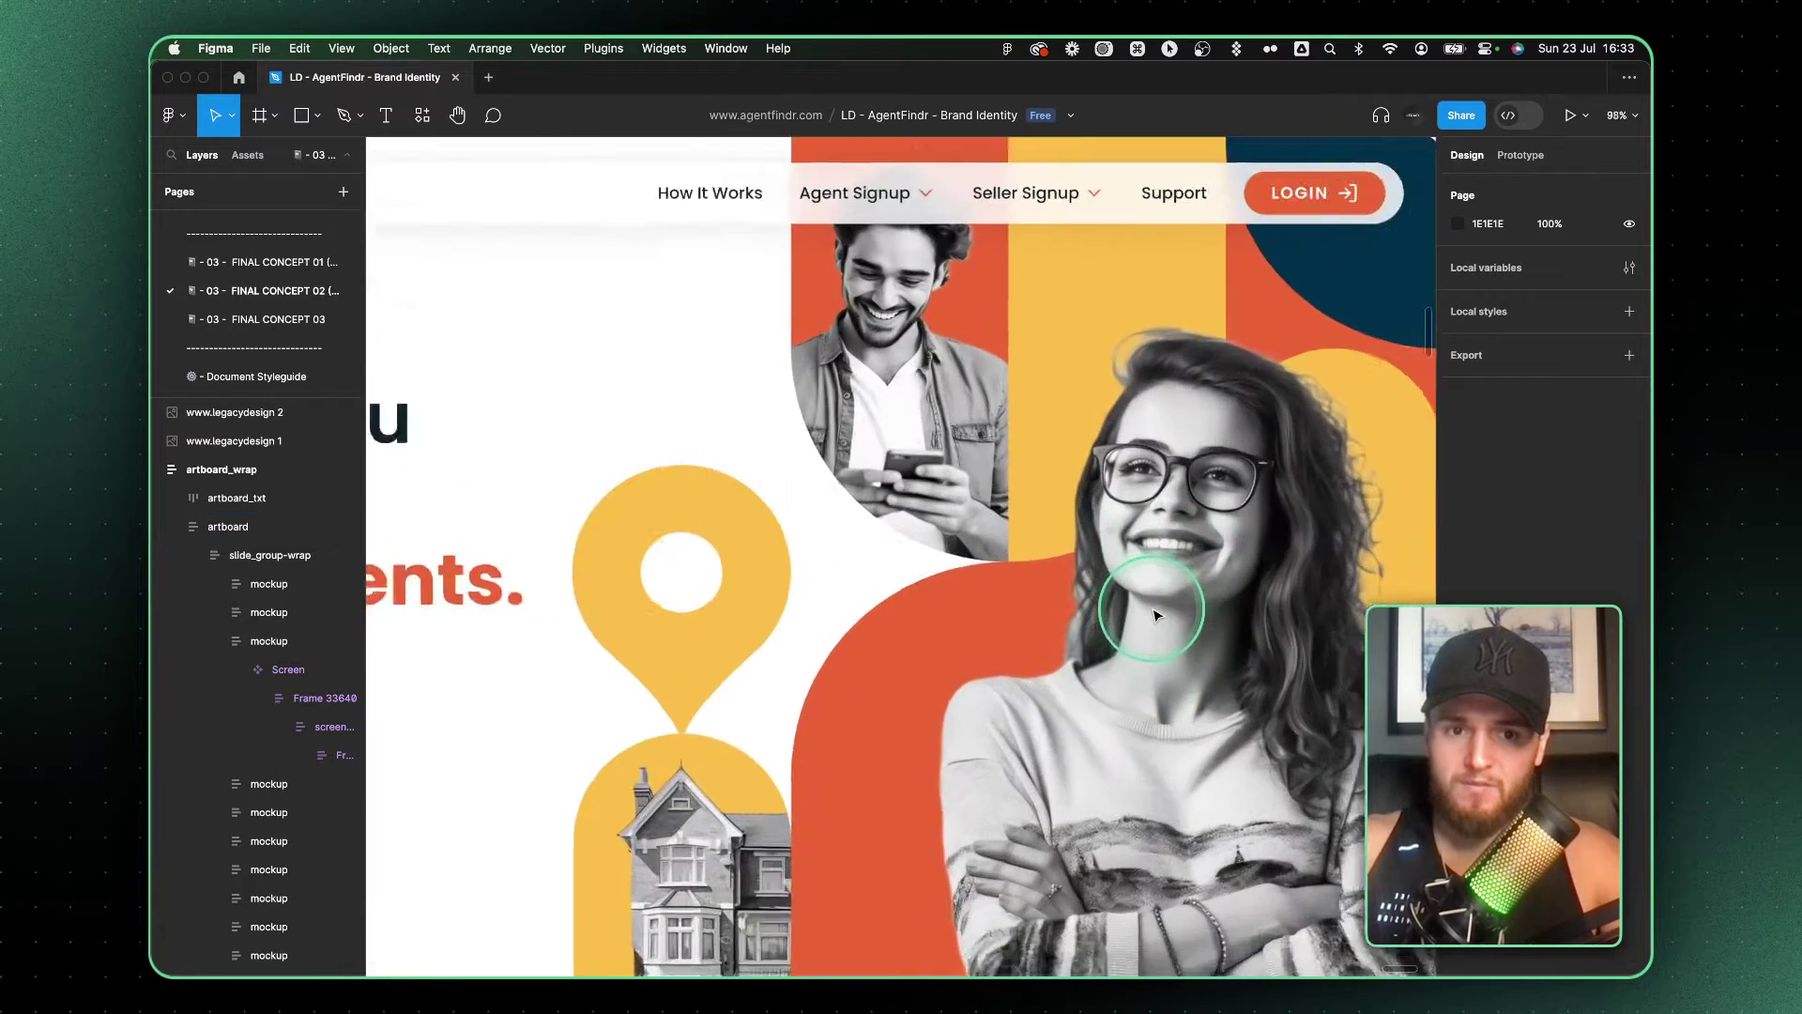
scroll(1141, 610, down, 3)
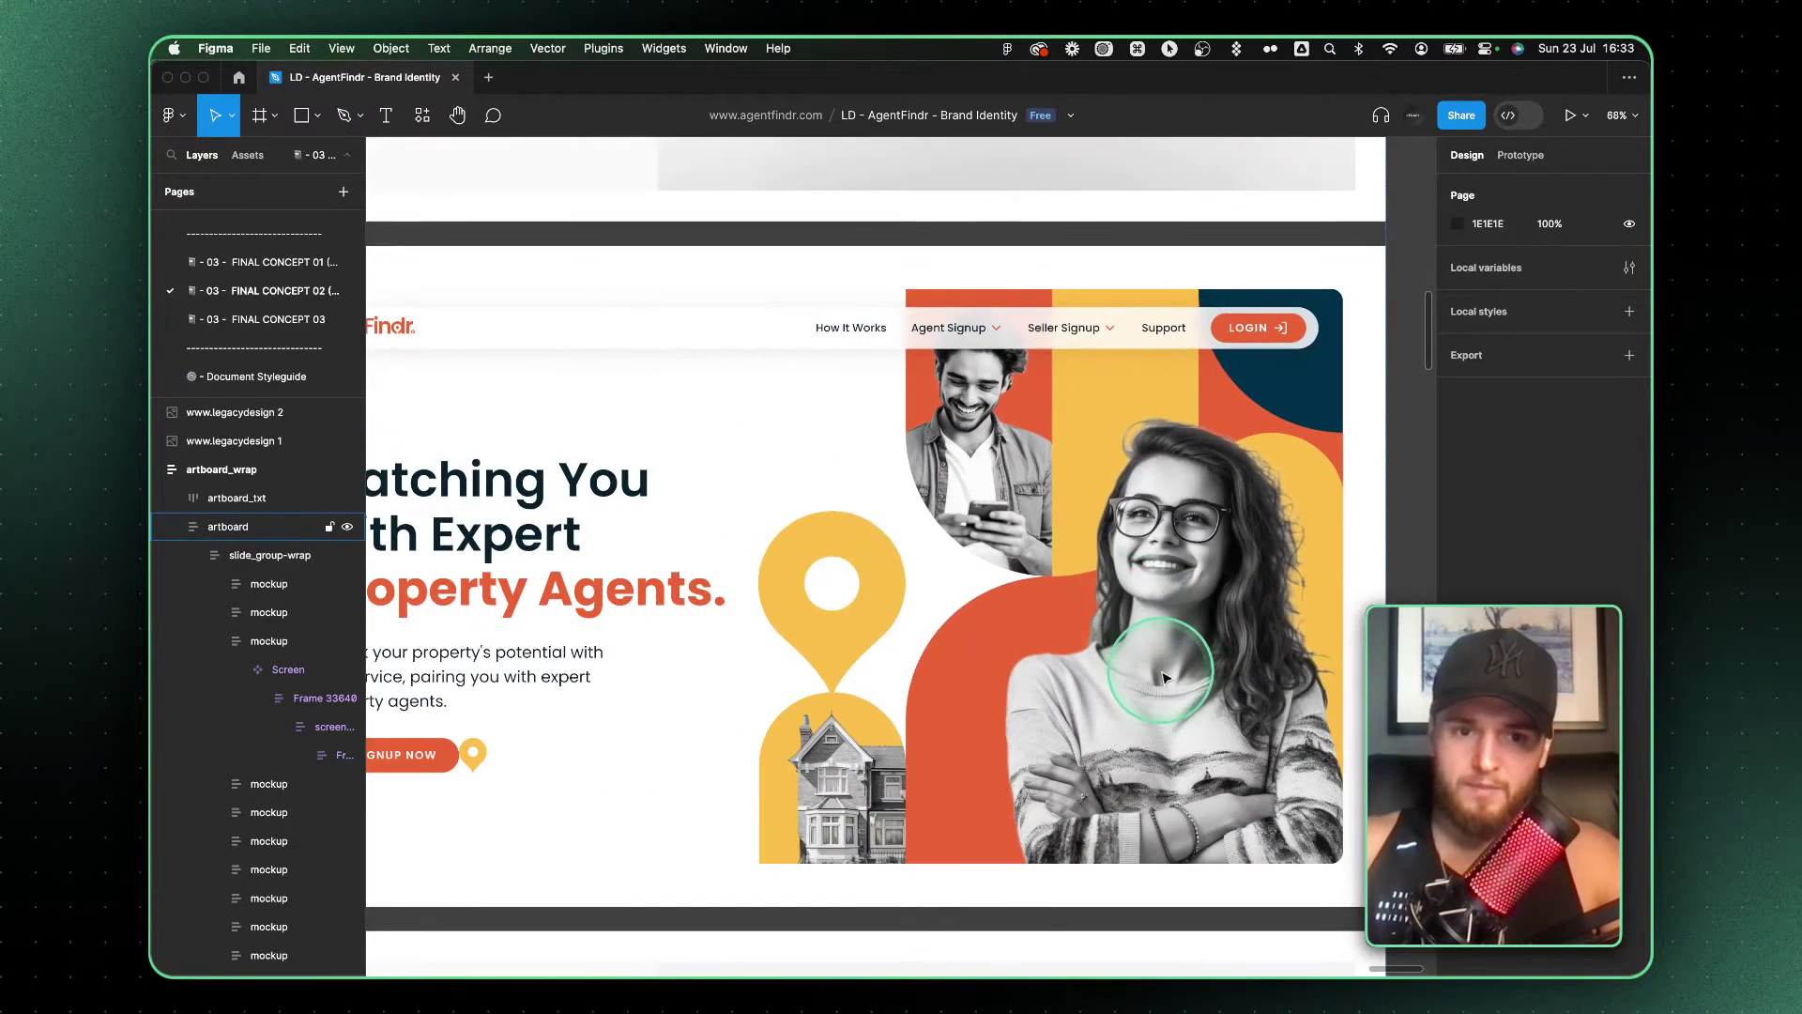
click(1159, 644)
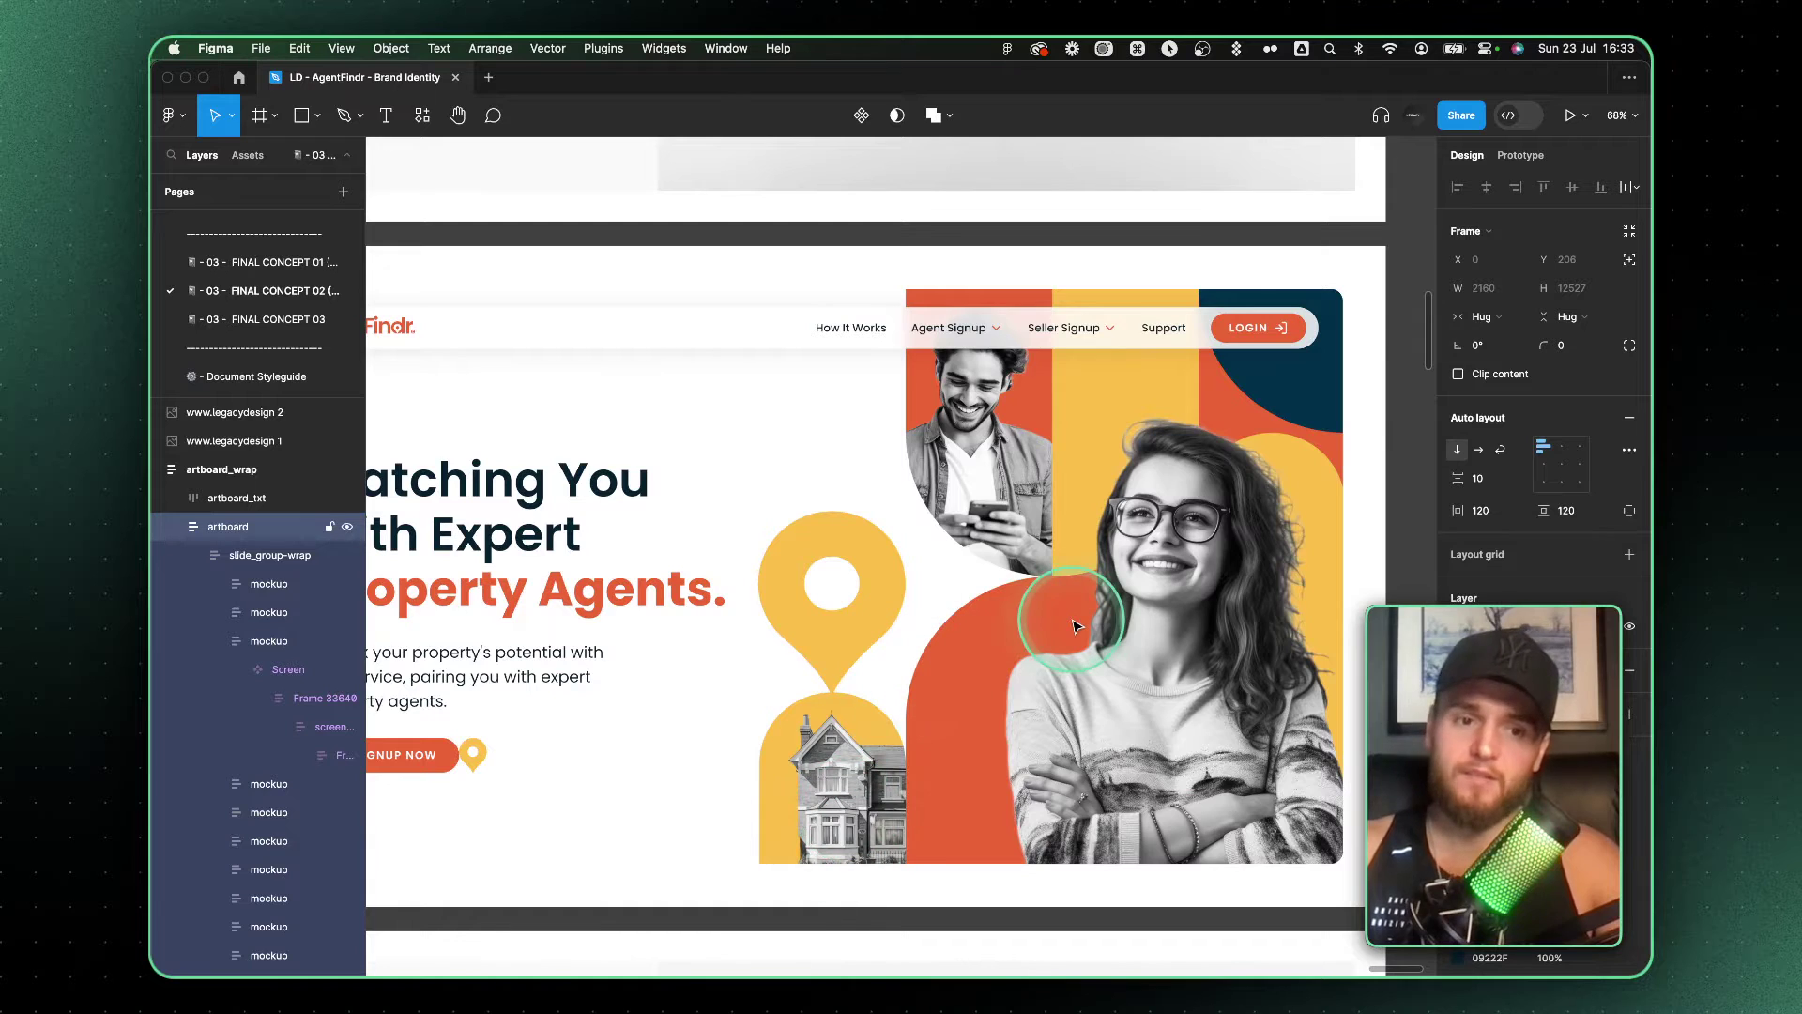
scroll(989, 451, down, 5)
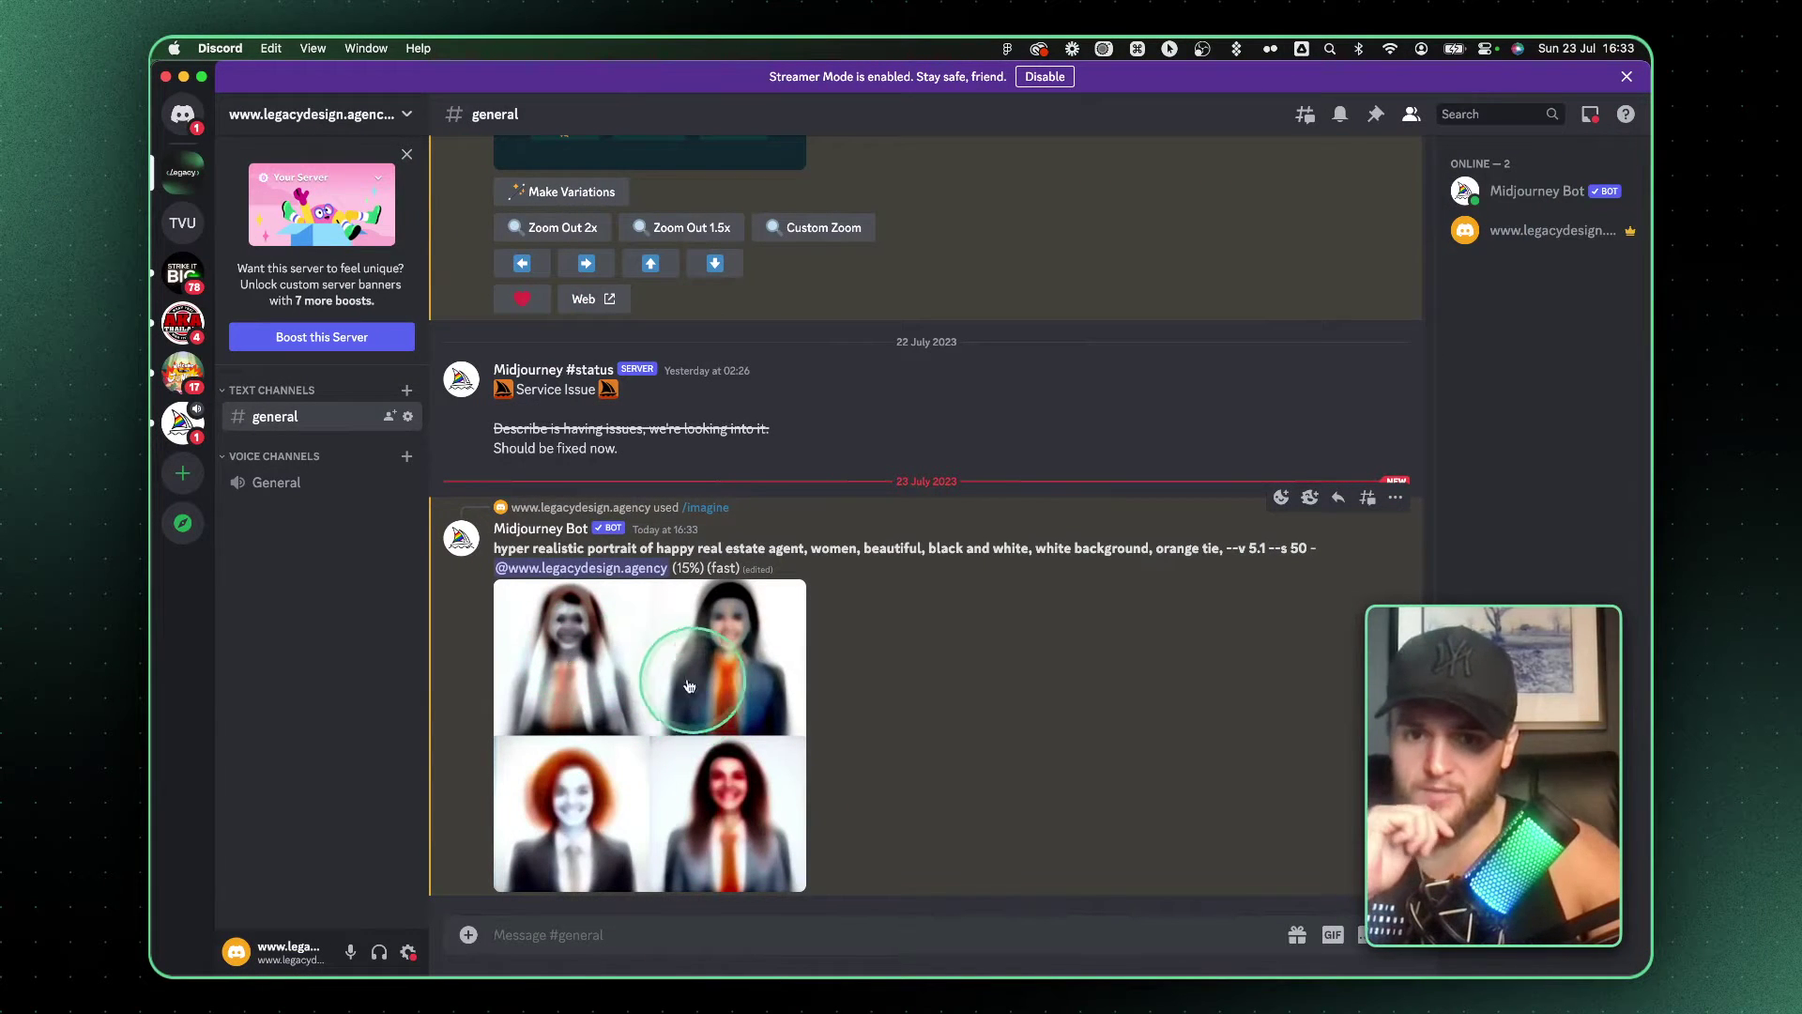
Preview the rendering orange-tie portrait grid until it finishes, then request V1 variations of image 1.
click(595, 688)
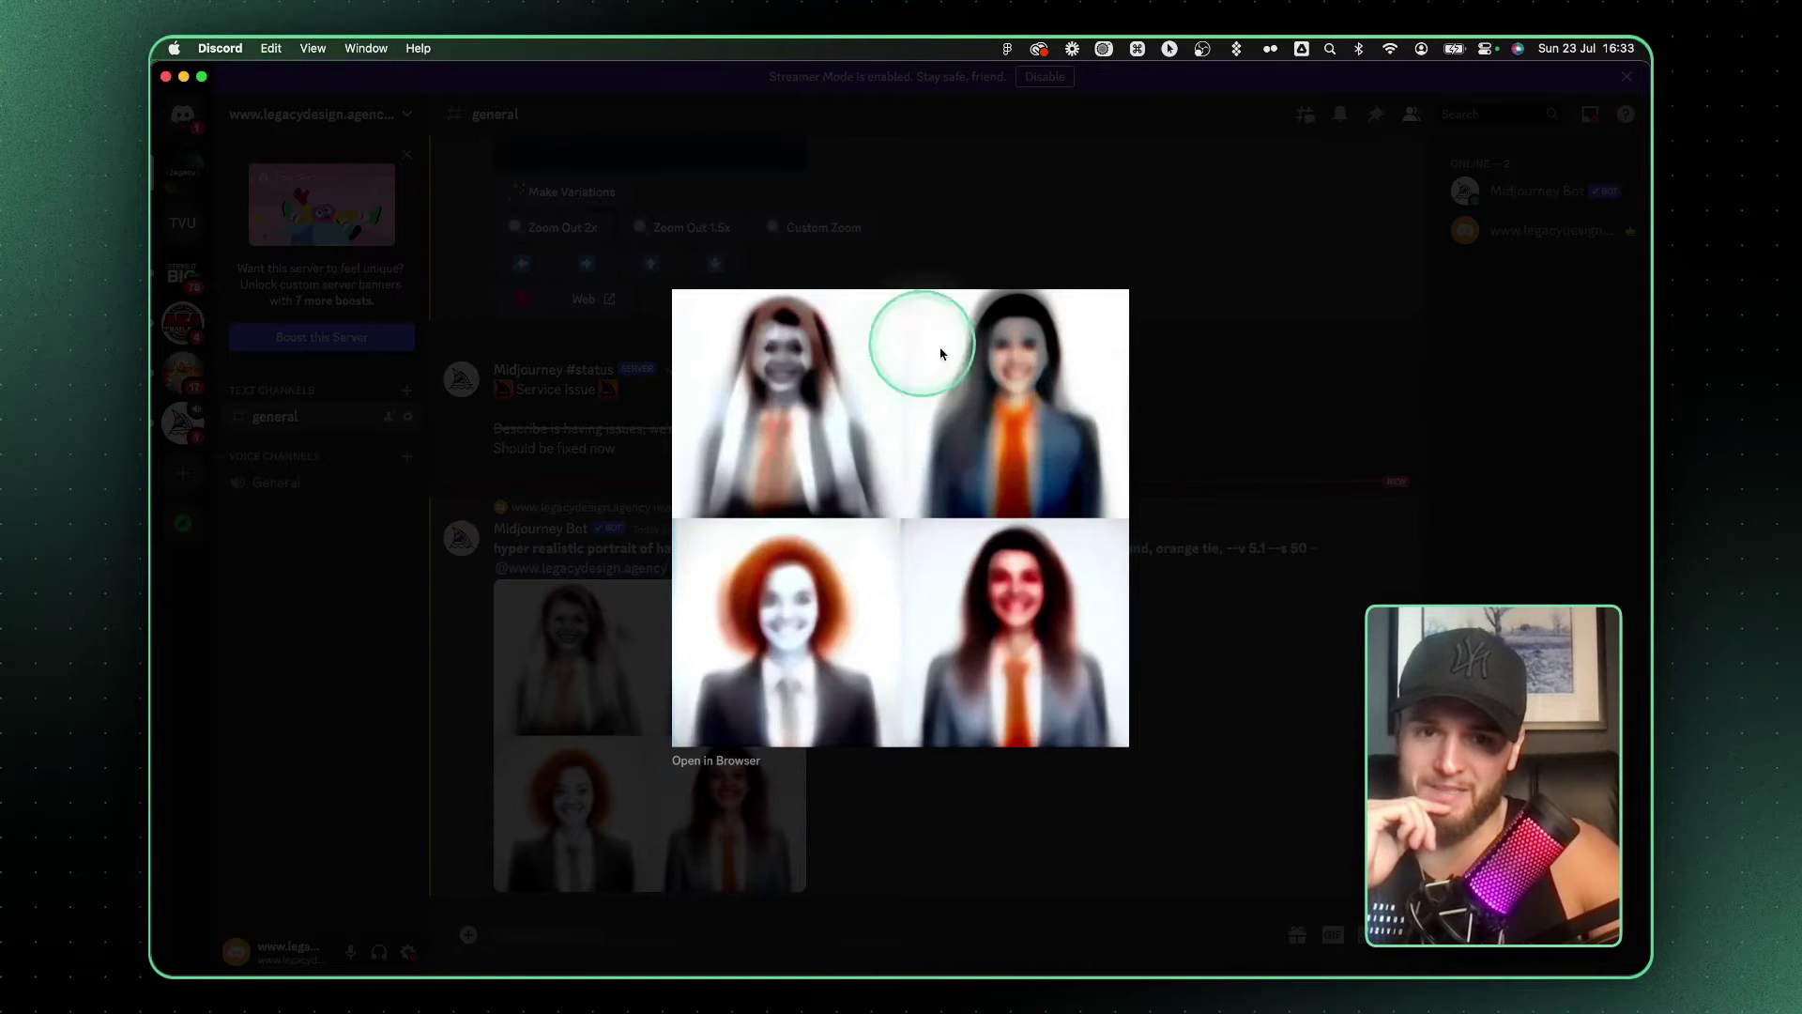
click(507, 656)
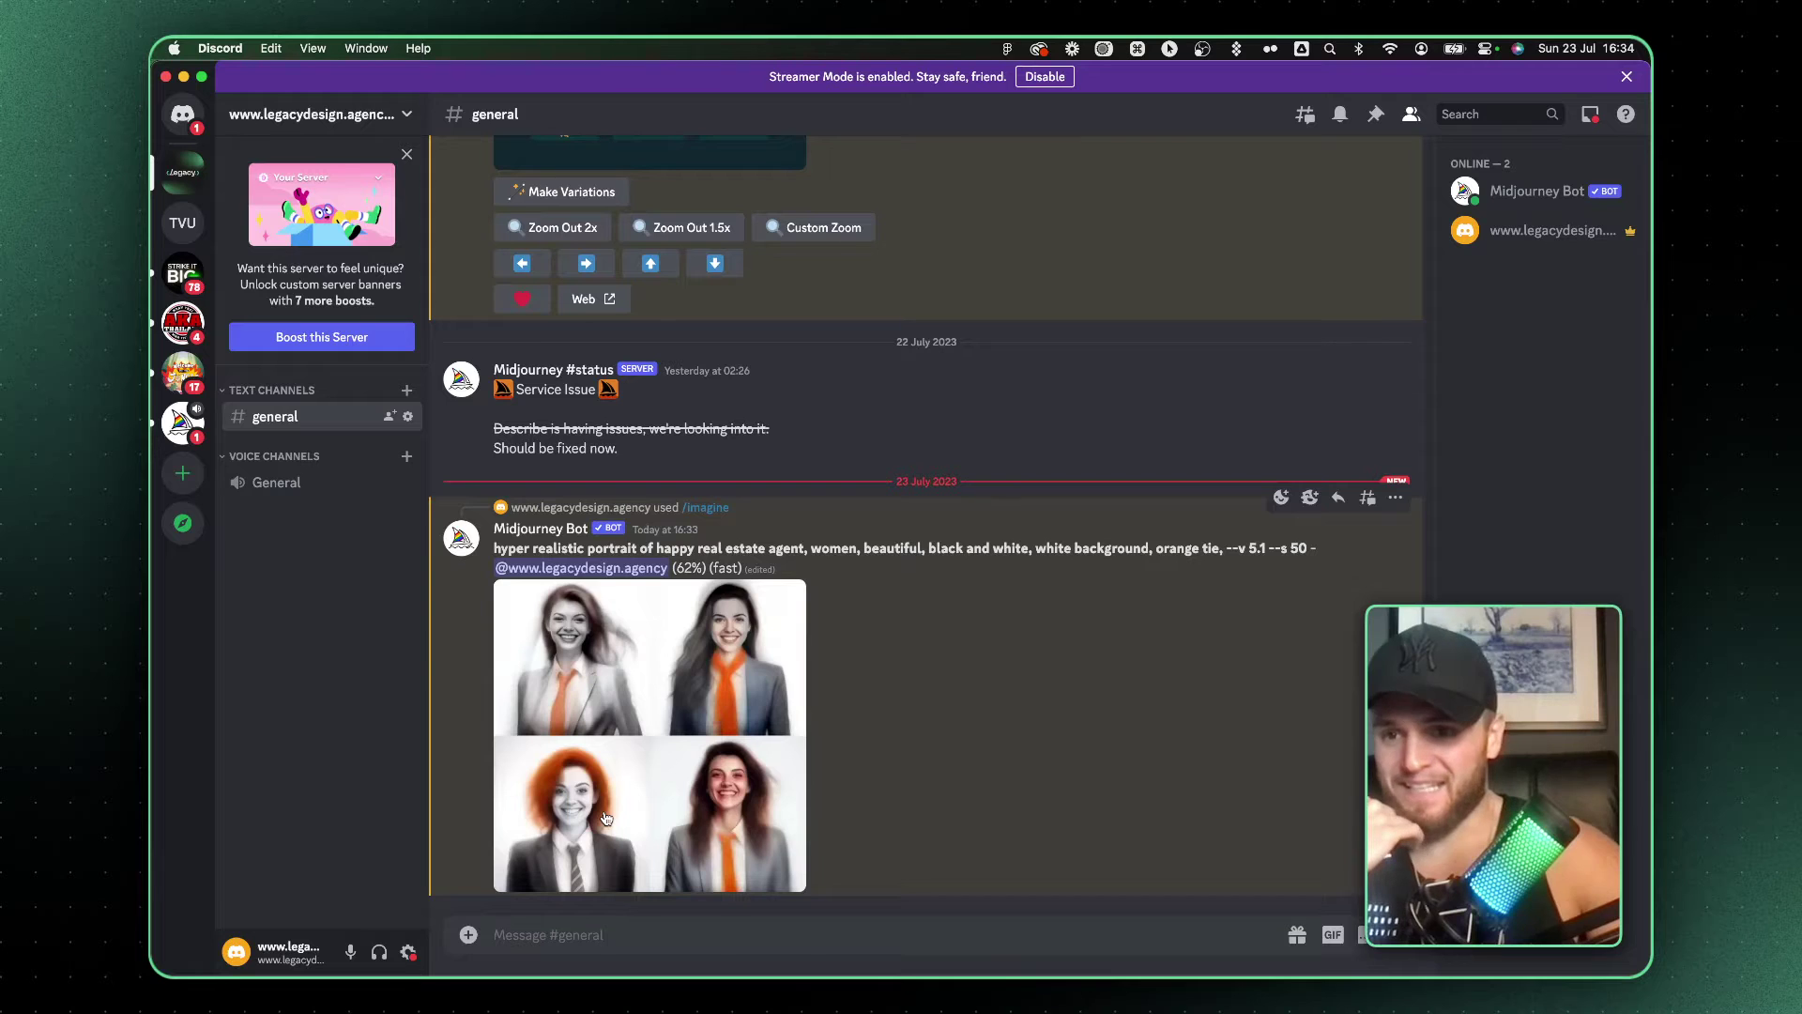
click(612, 809)
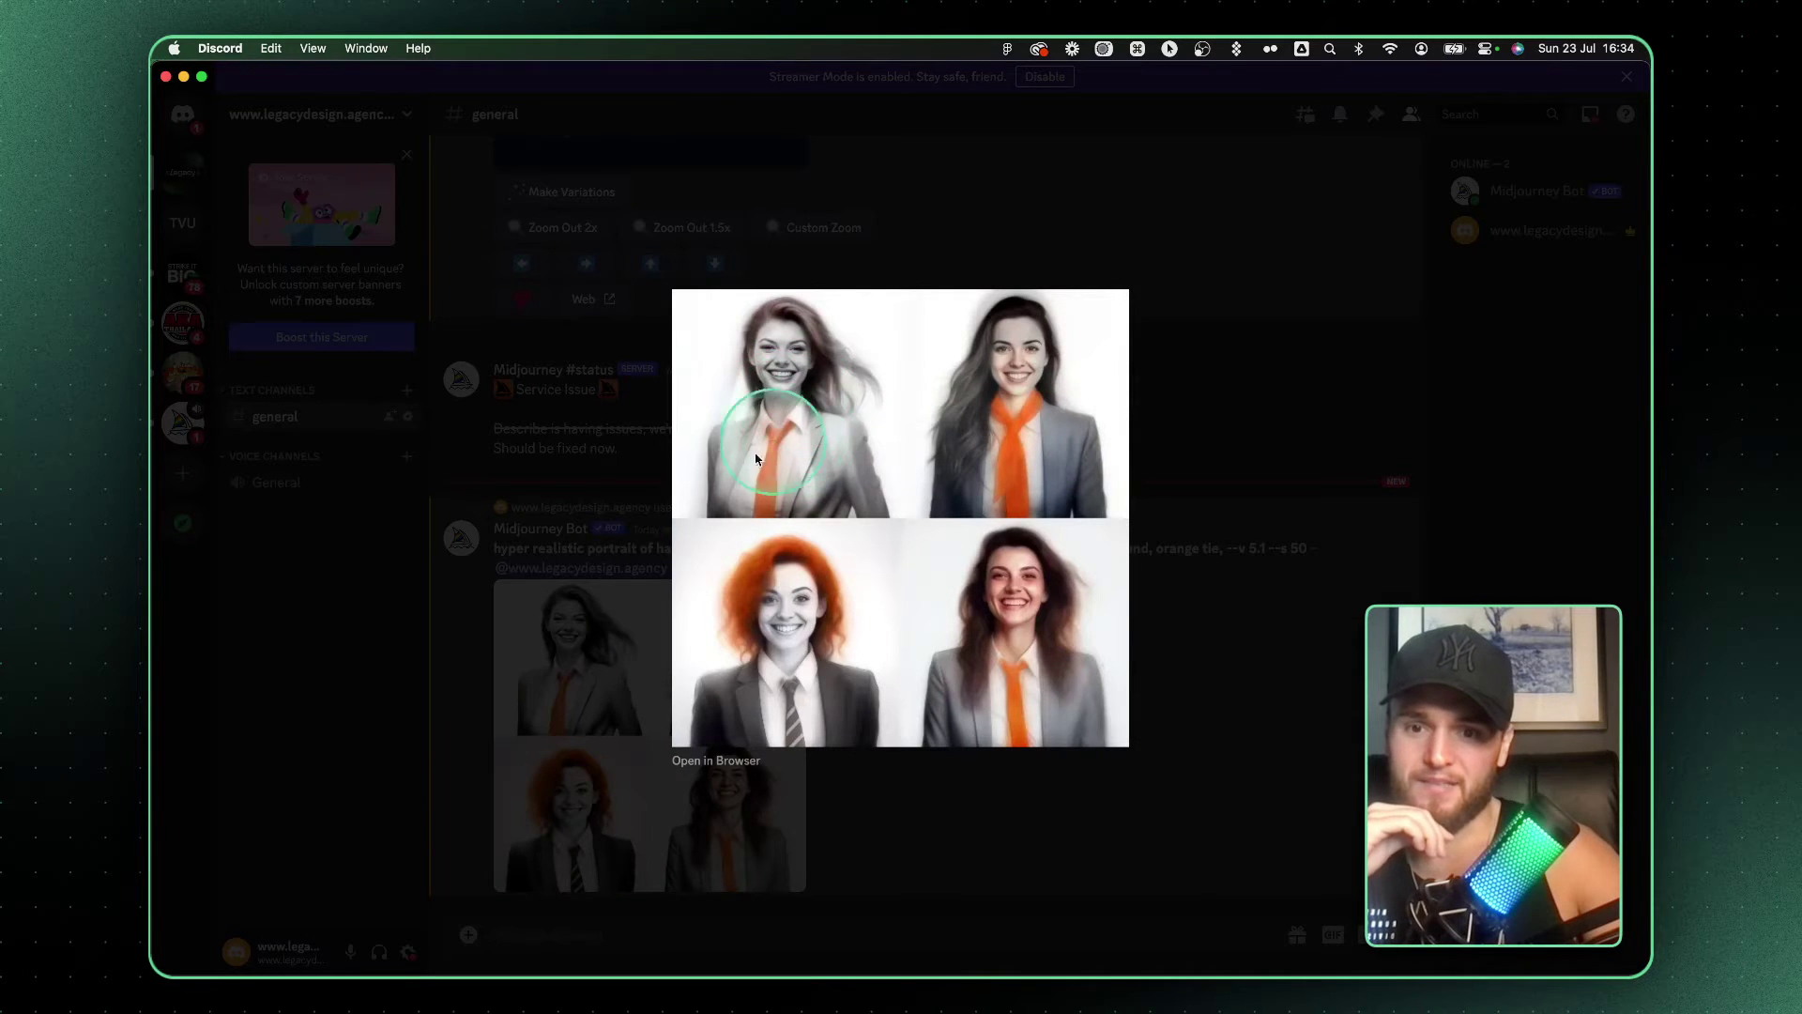
click(558, 668)
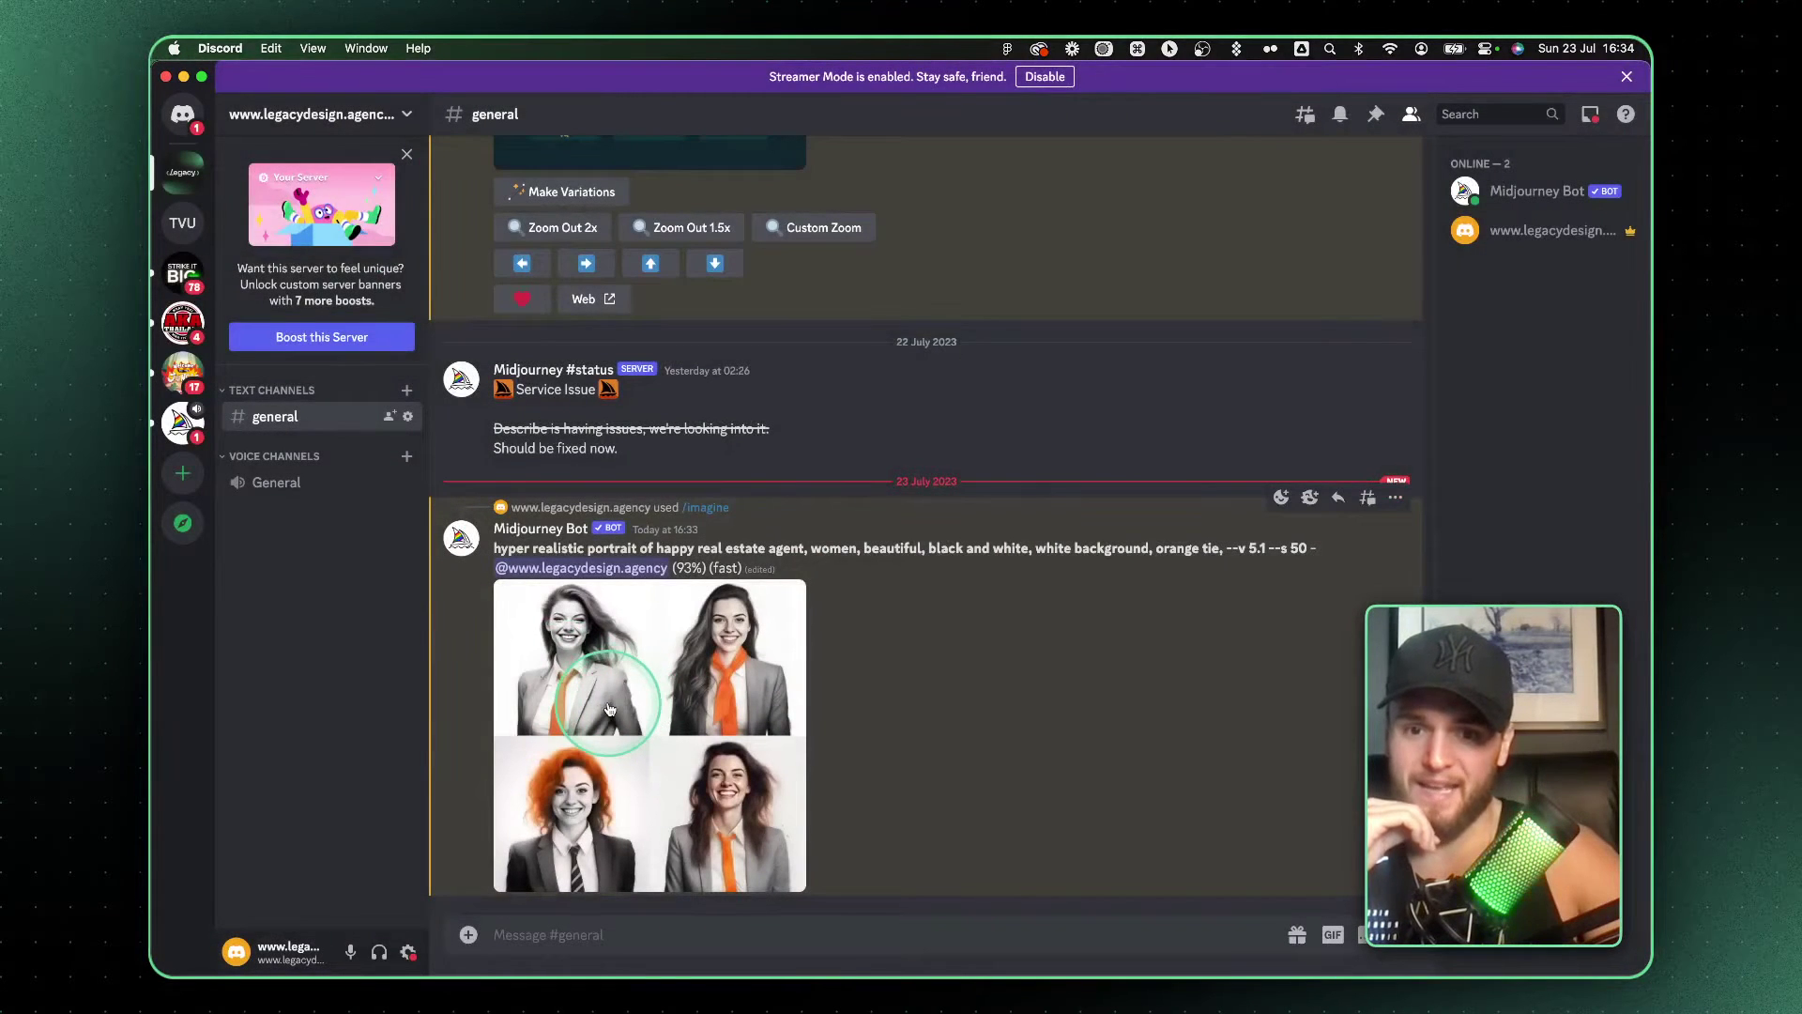
click(610, 709)
click(1216, 472)
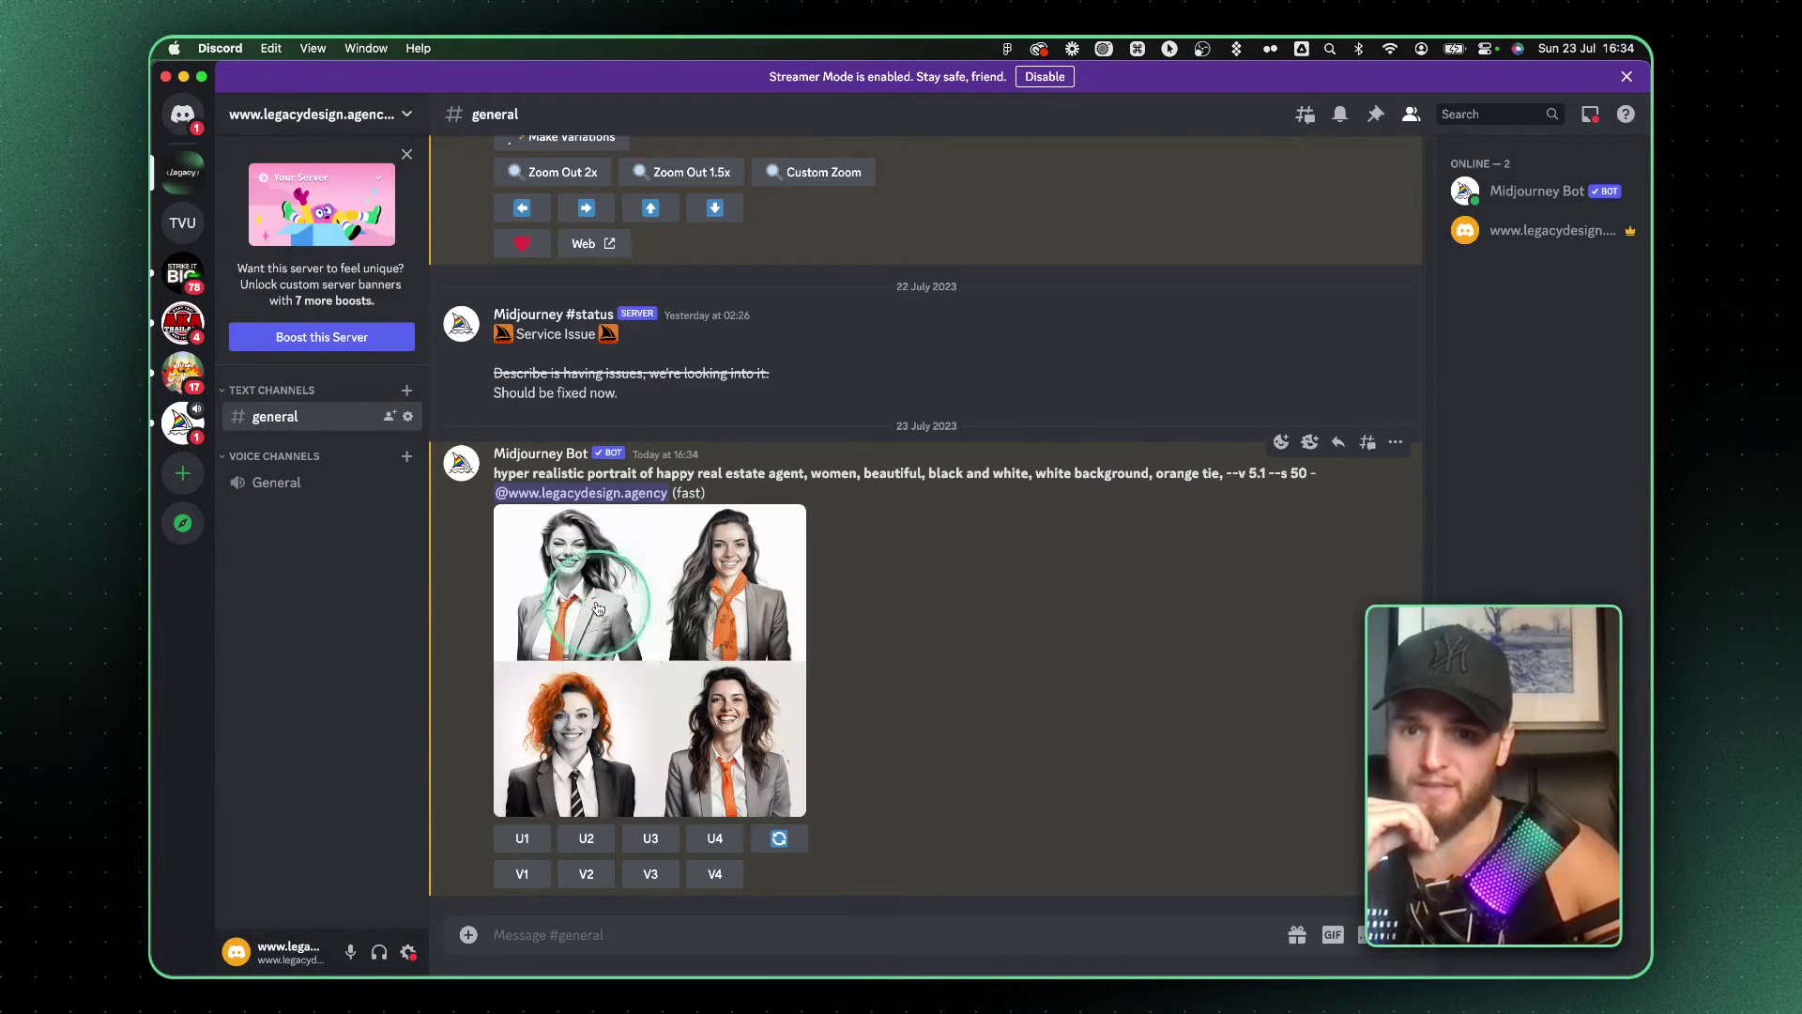
click(608, 772)
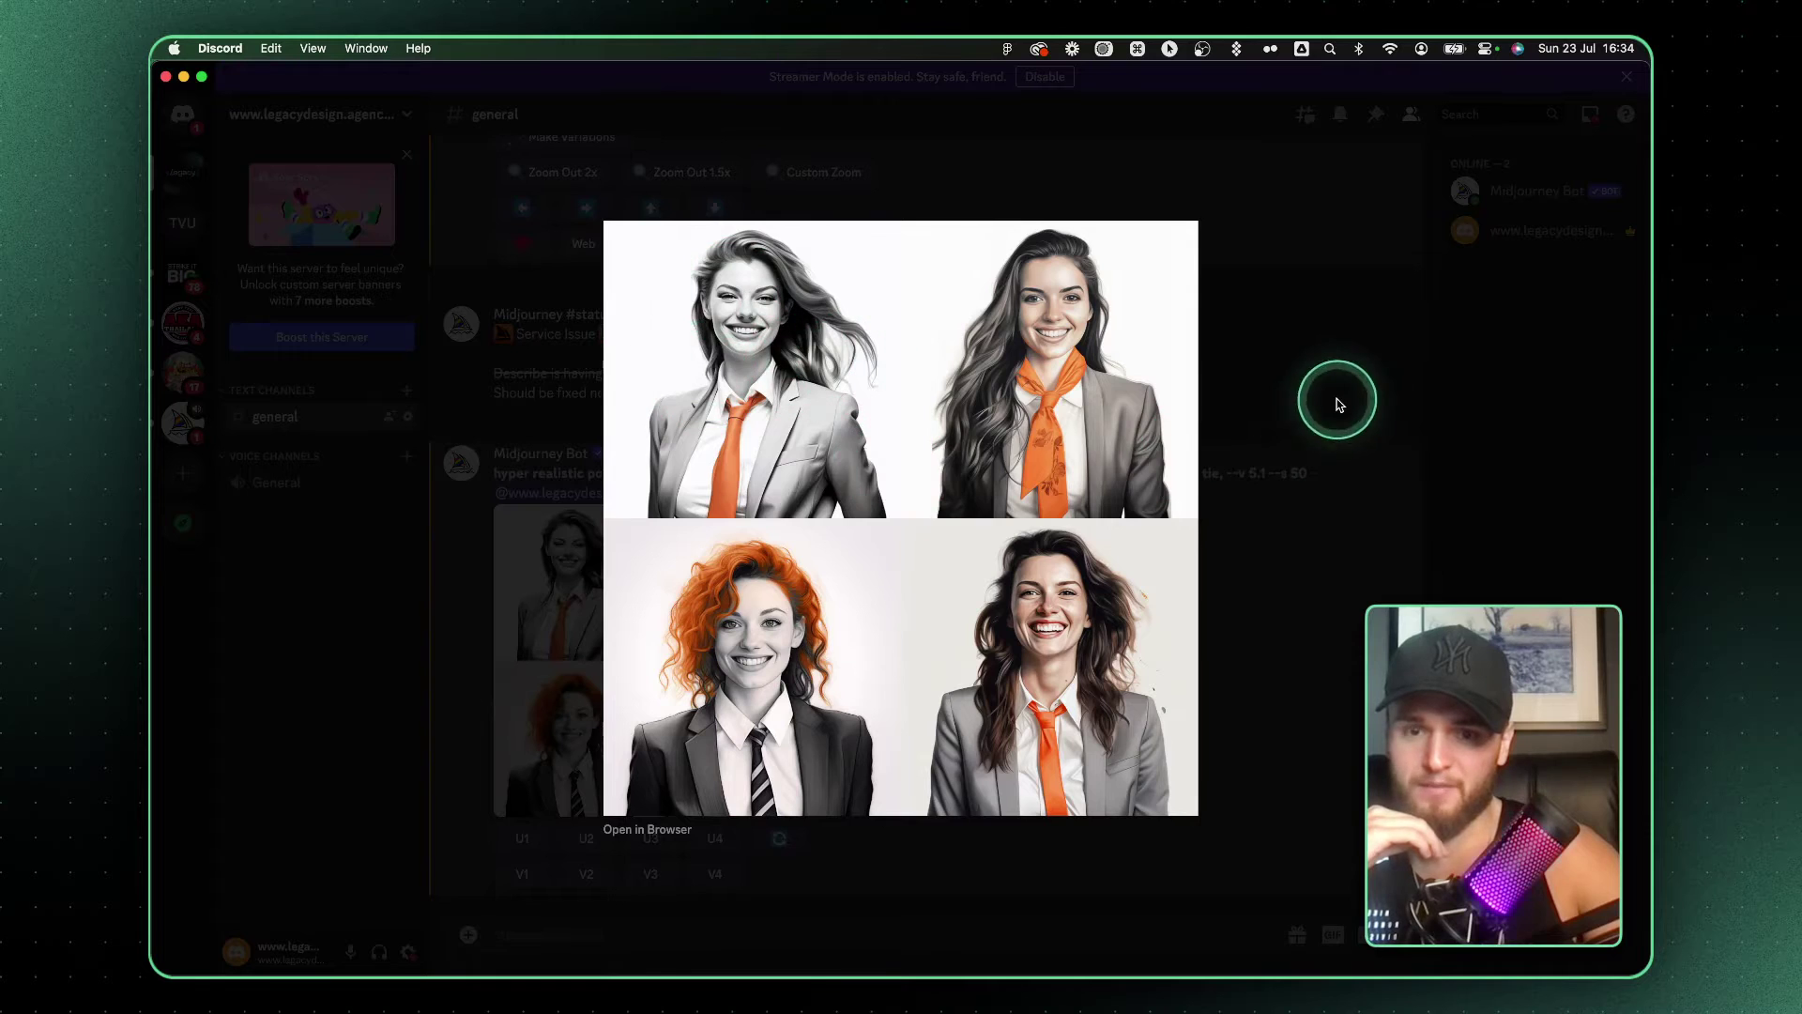
click(1338, 404)
click(522, 874)
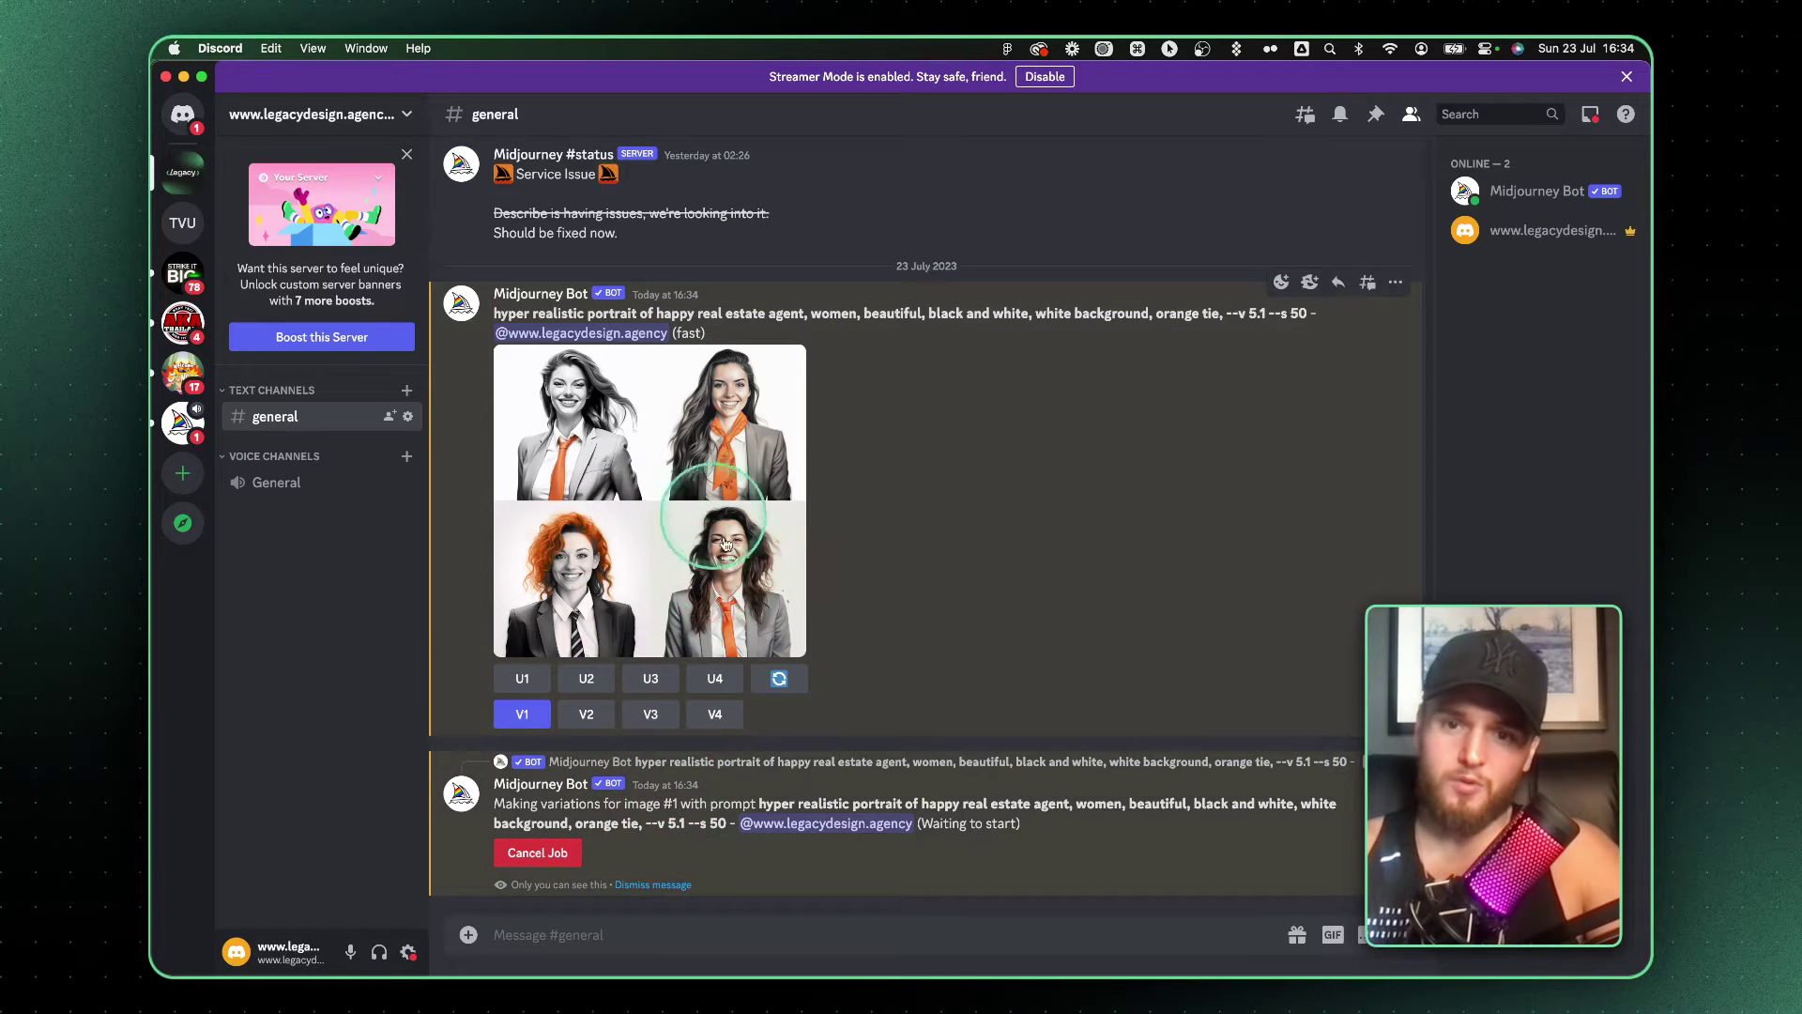
Compare the original portrait grid enlarged, then upscale its first portrait with U1.
click(561, 413)
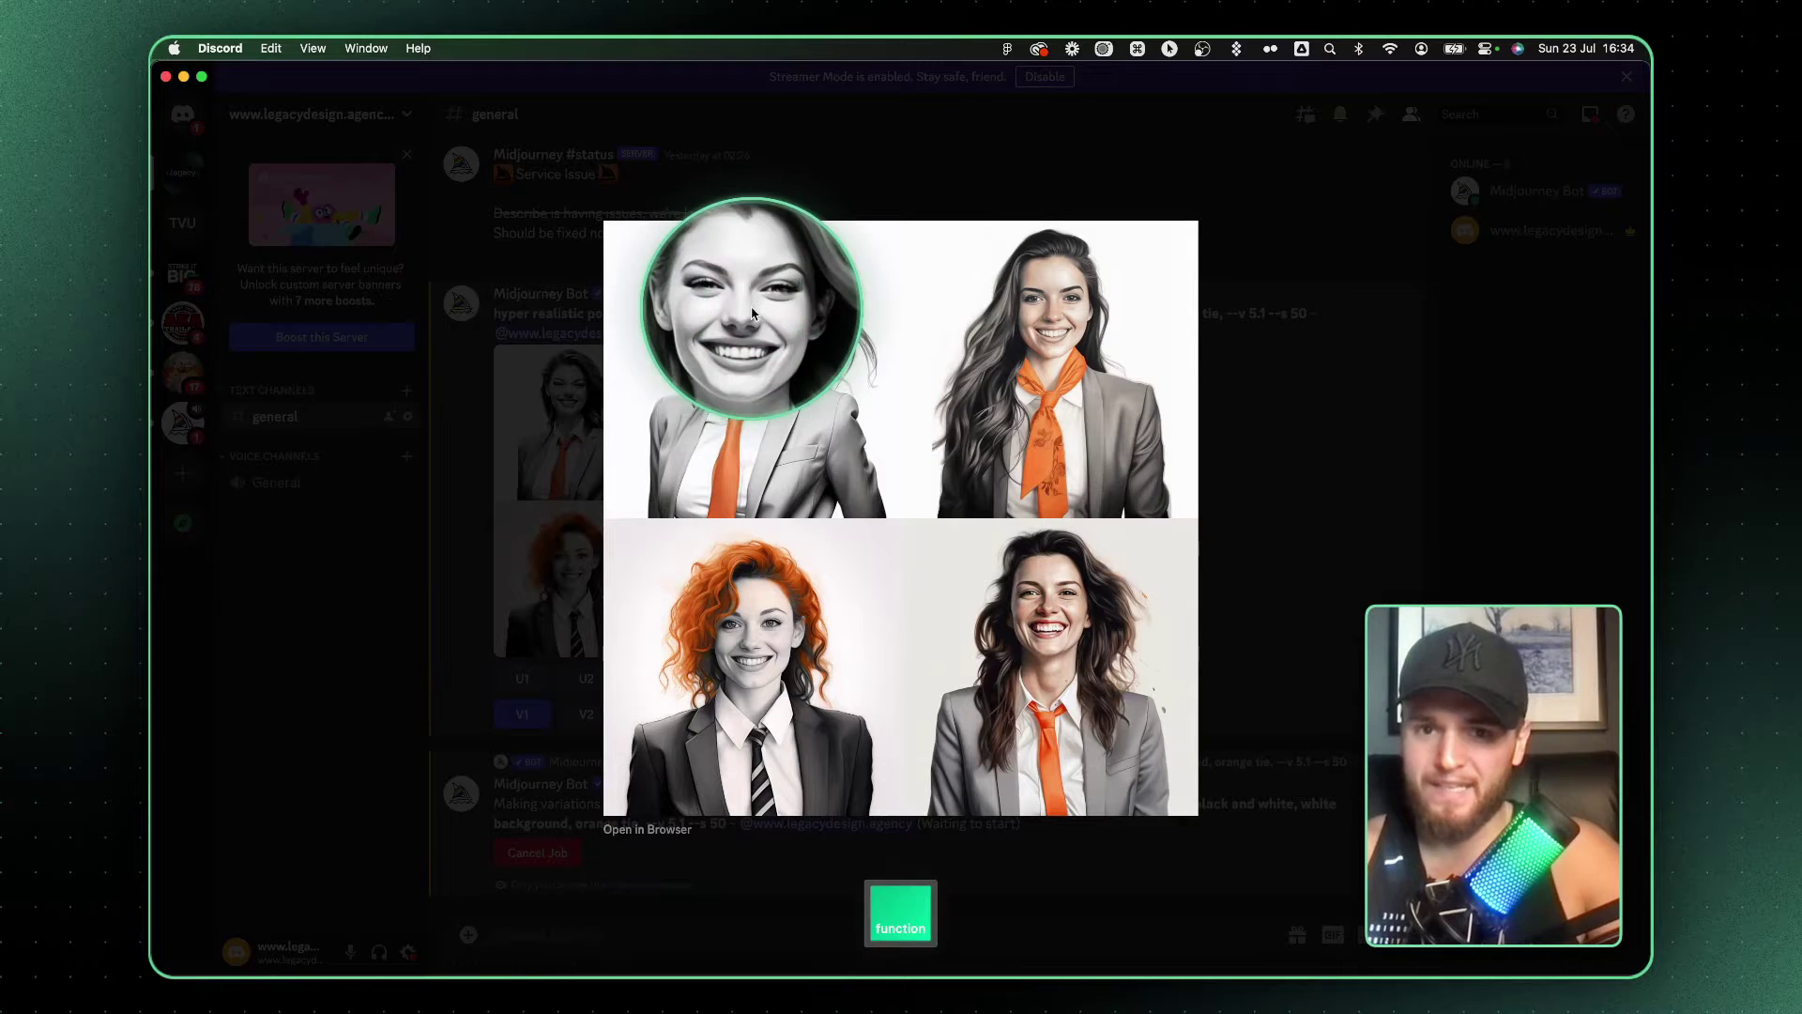
click(761, 558)
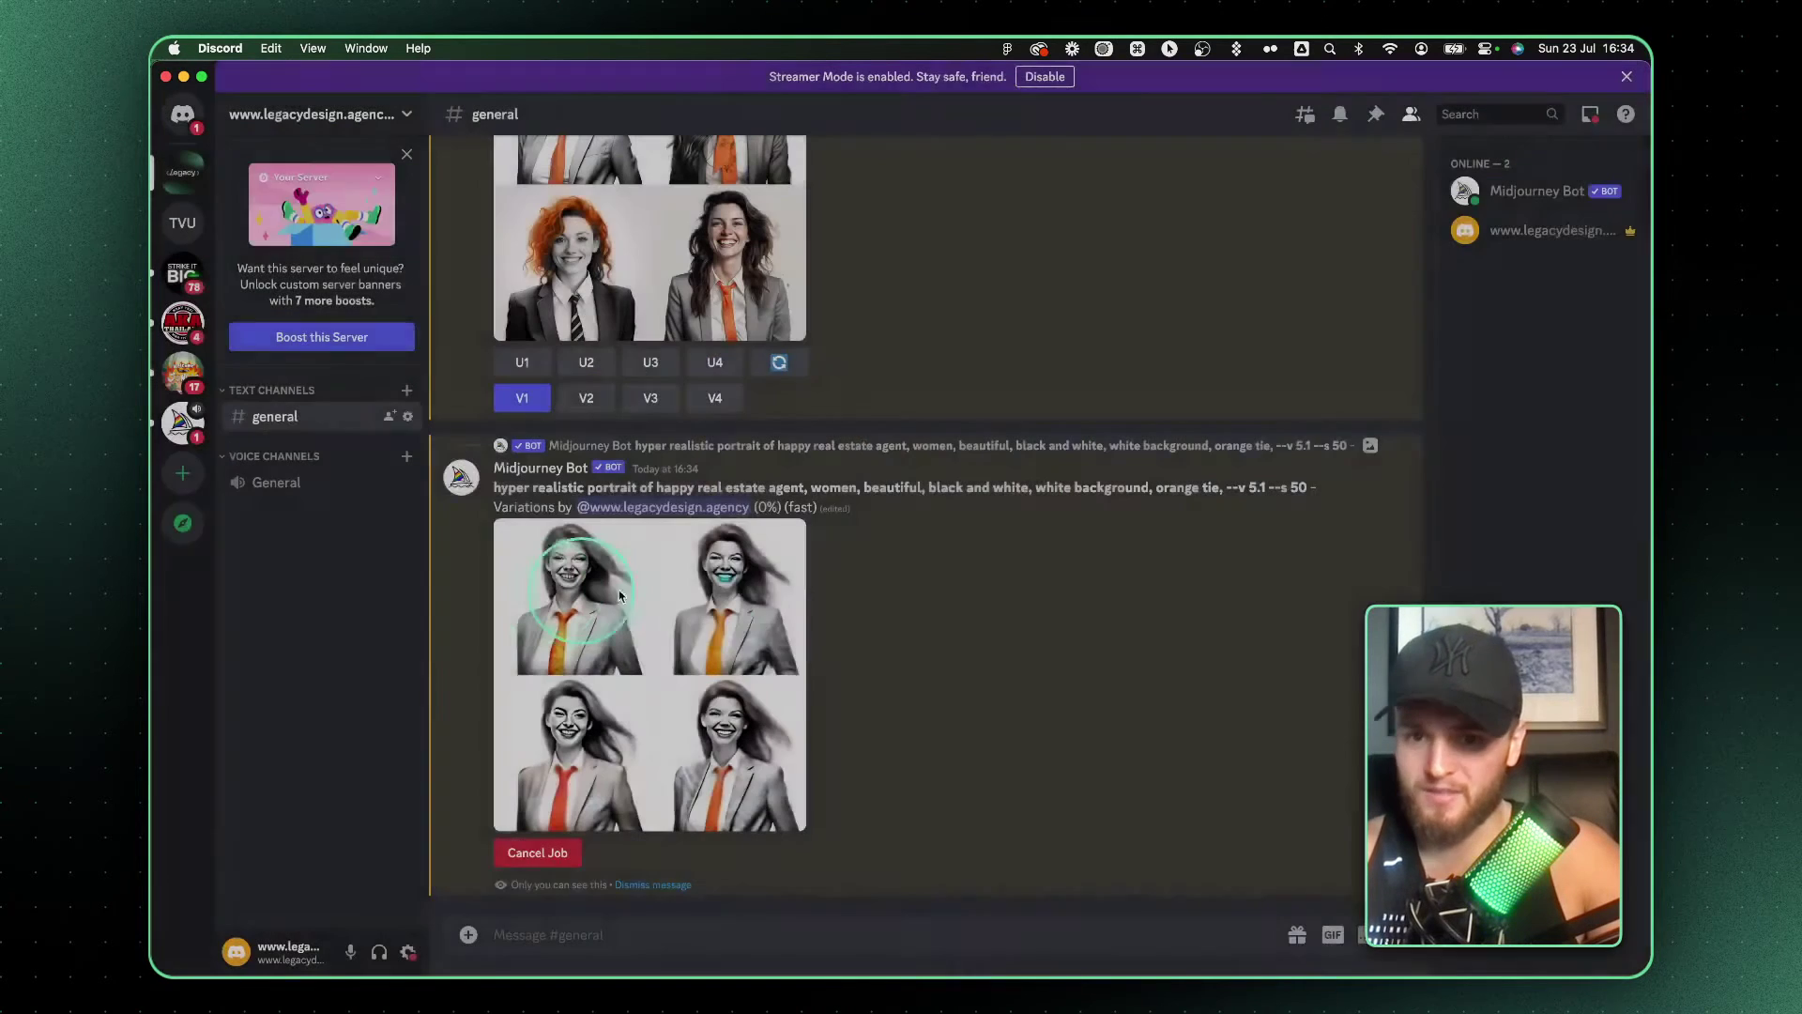
key(fn)
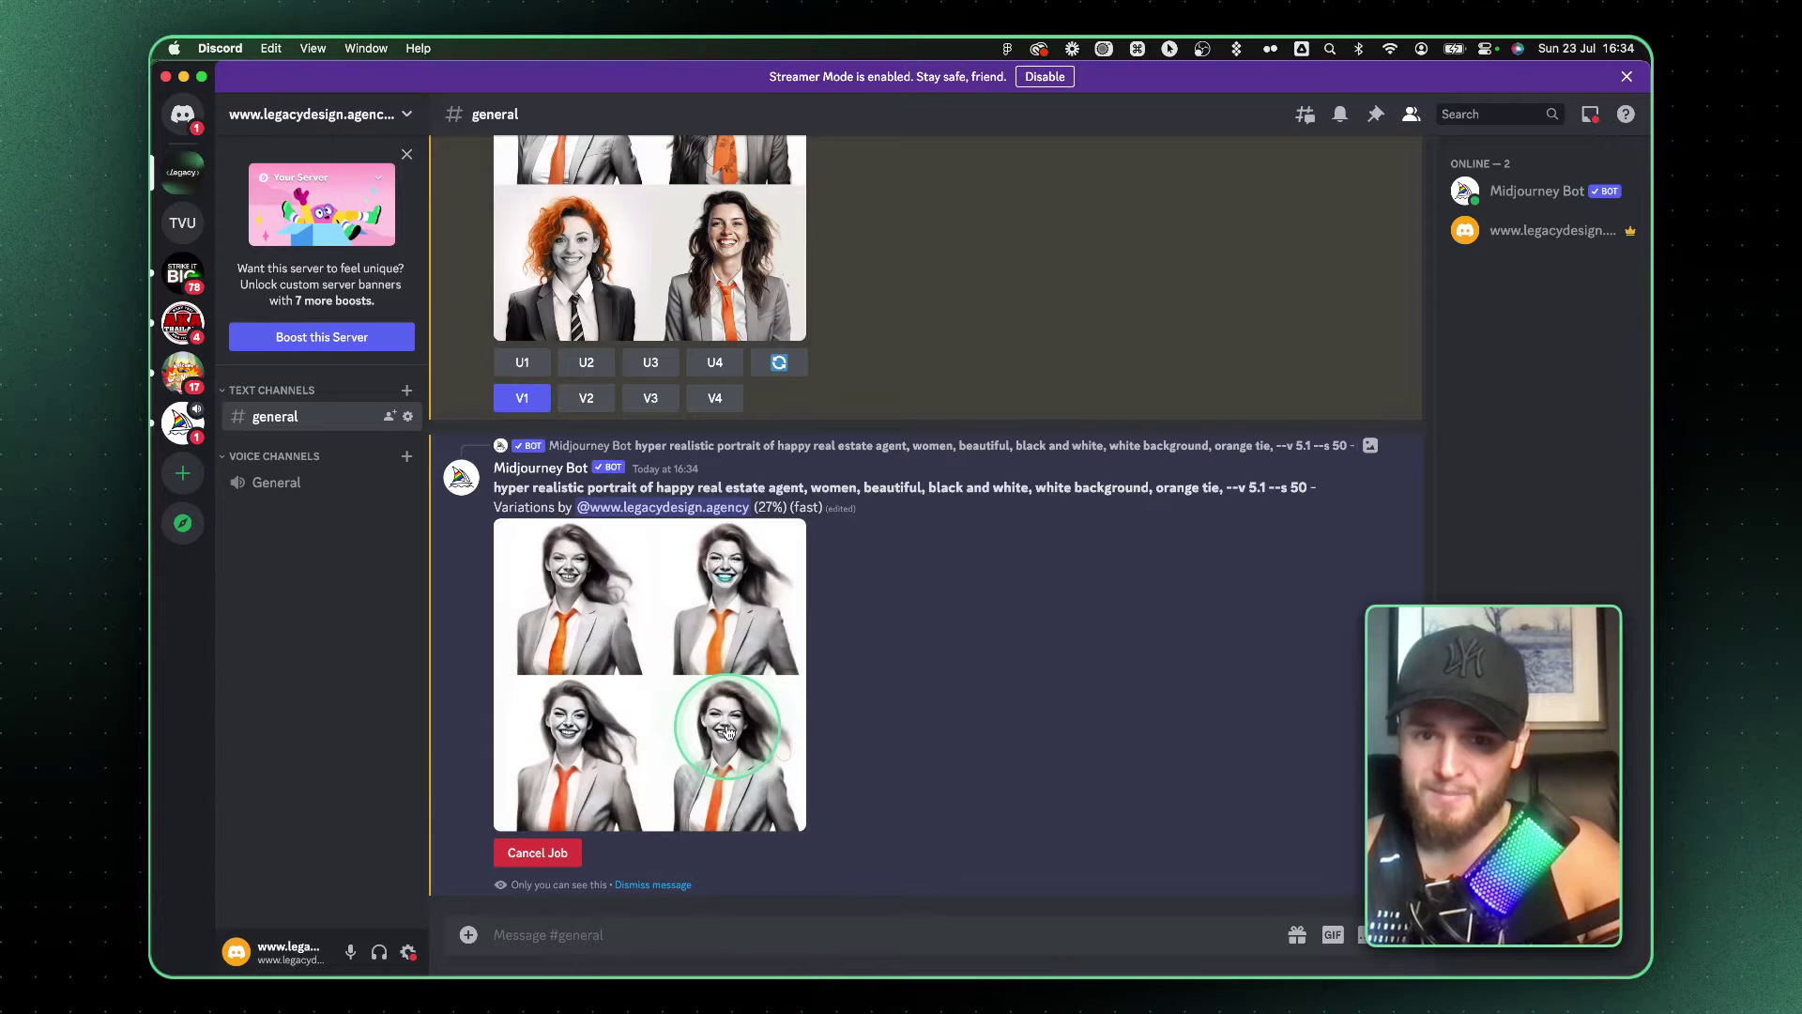
click(522, 452)
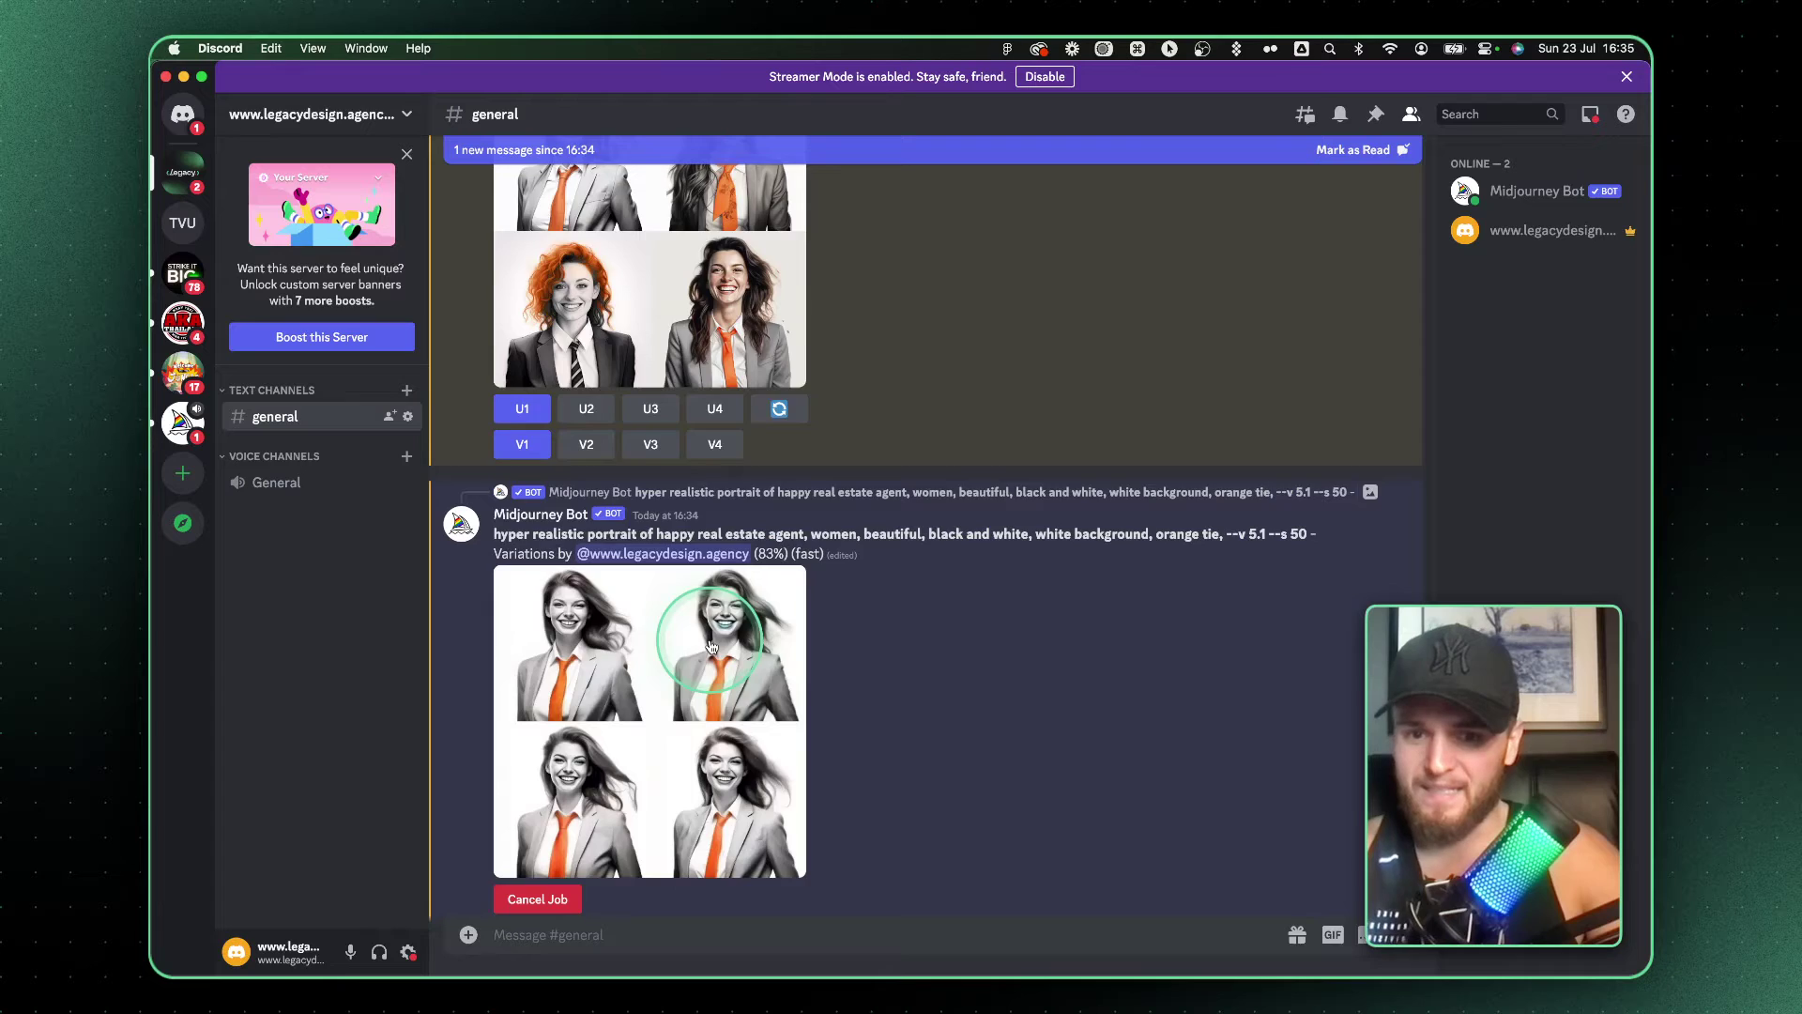
Save the upscaled portrait to the desktop as a PNG, open it in Preview, and copy it.
click(712, 709)
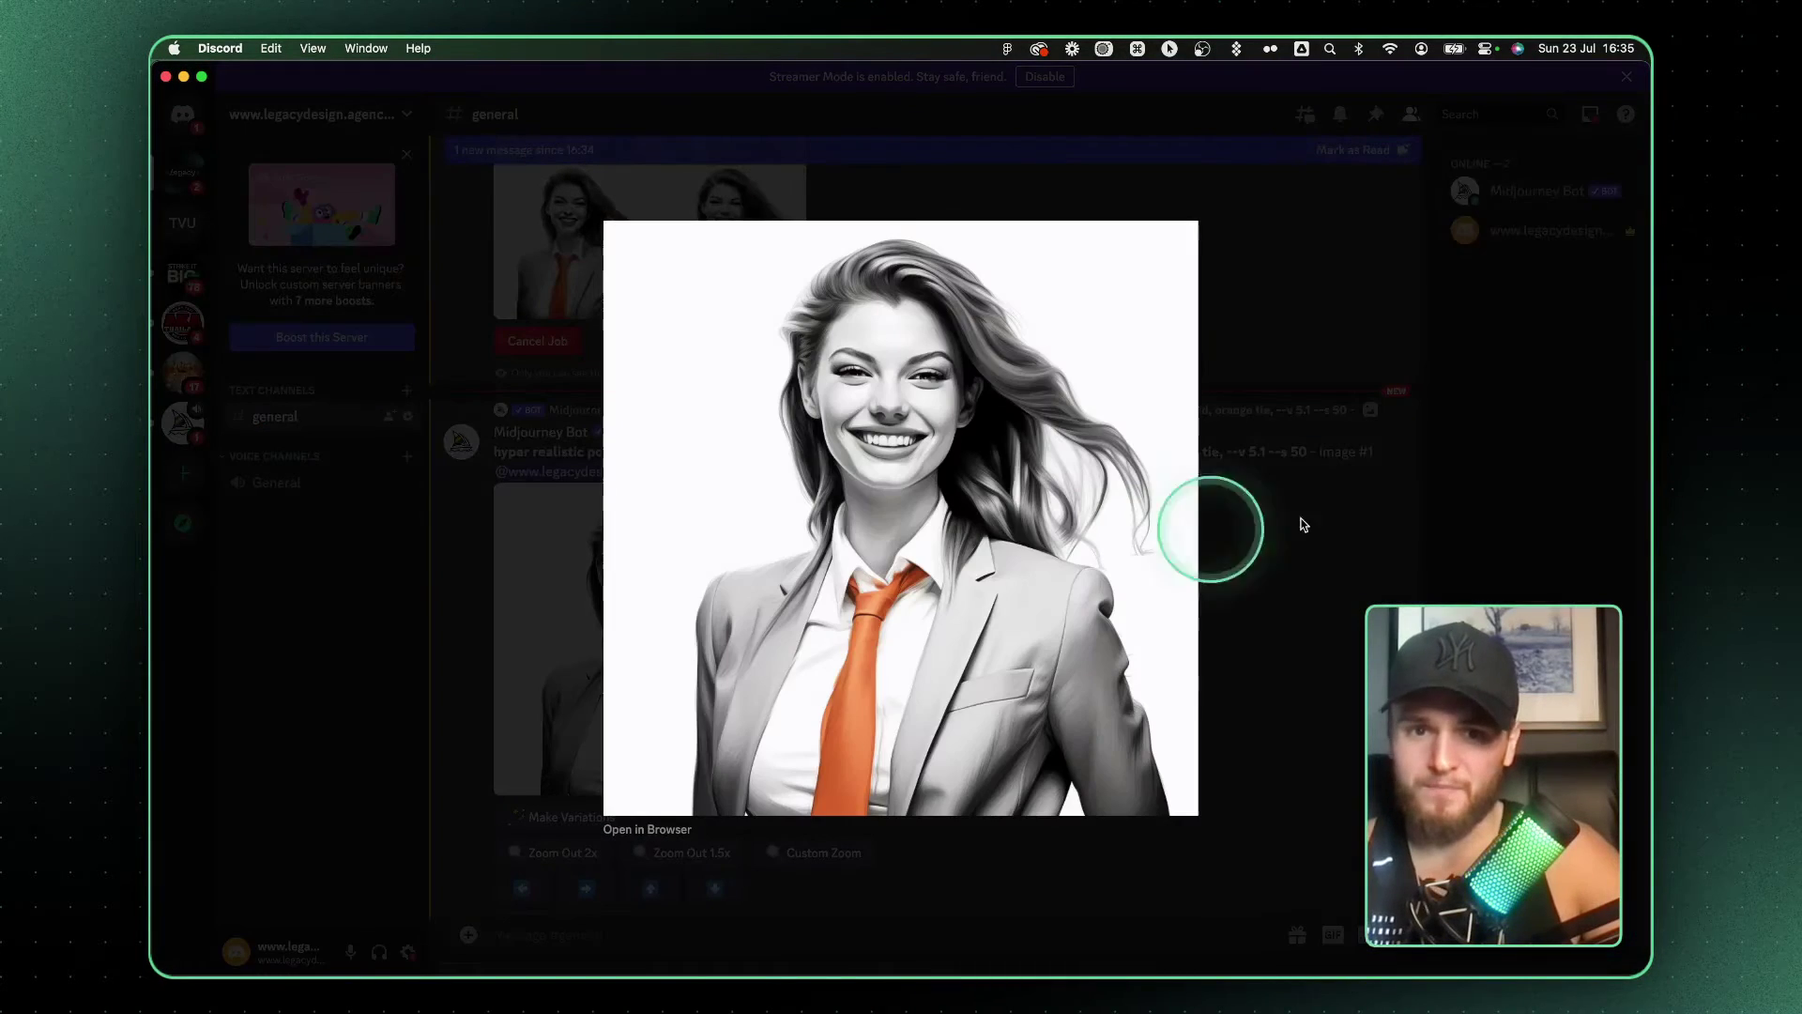
drag(1645, 460, 1227, 435)
drag(674, 516, 1425, 475)
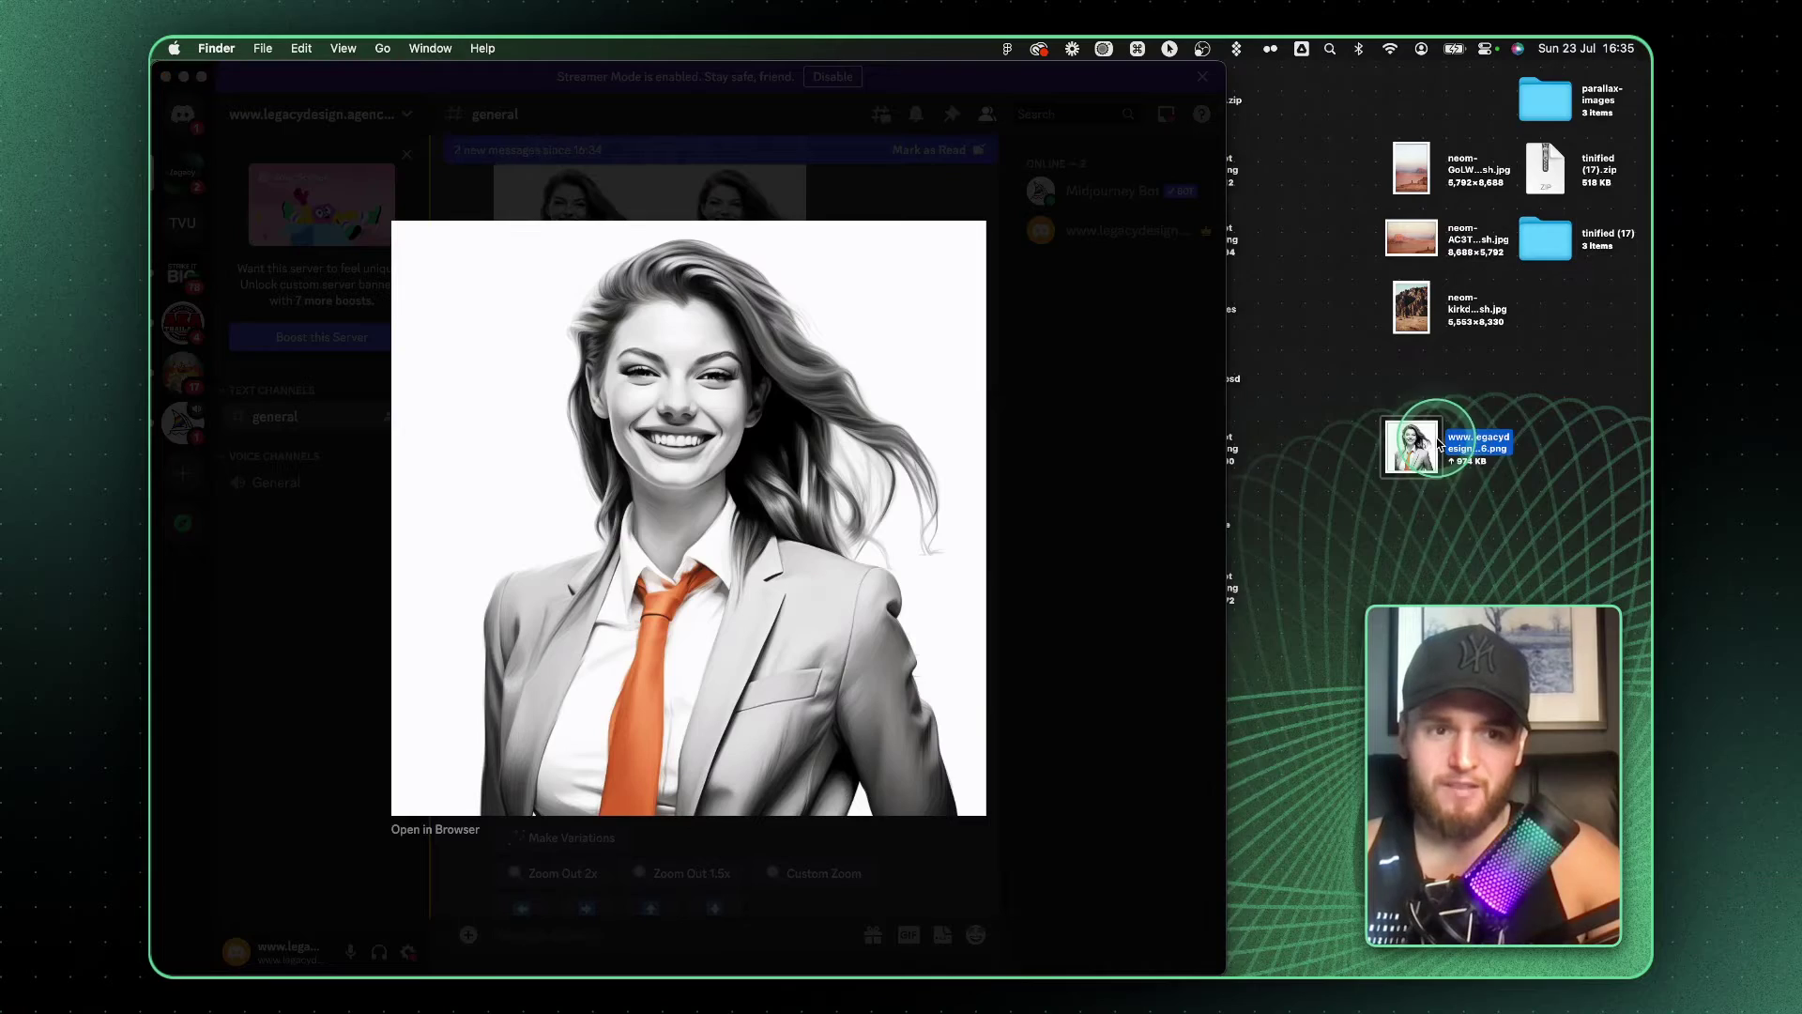
click(711, 430)
key(cmd+o)
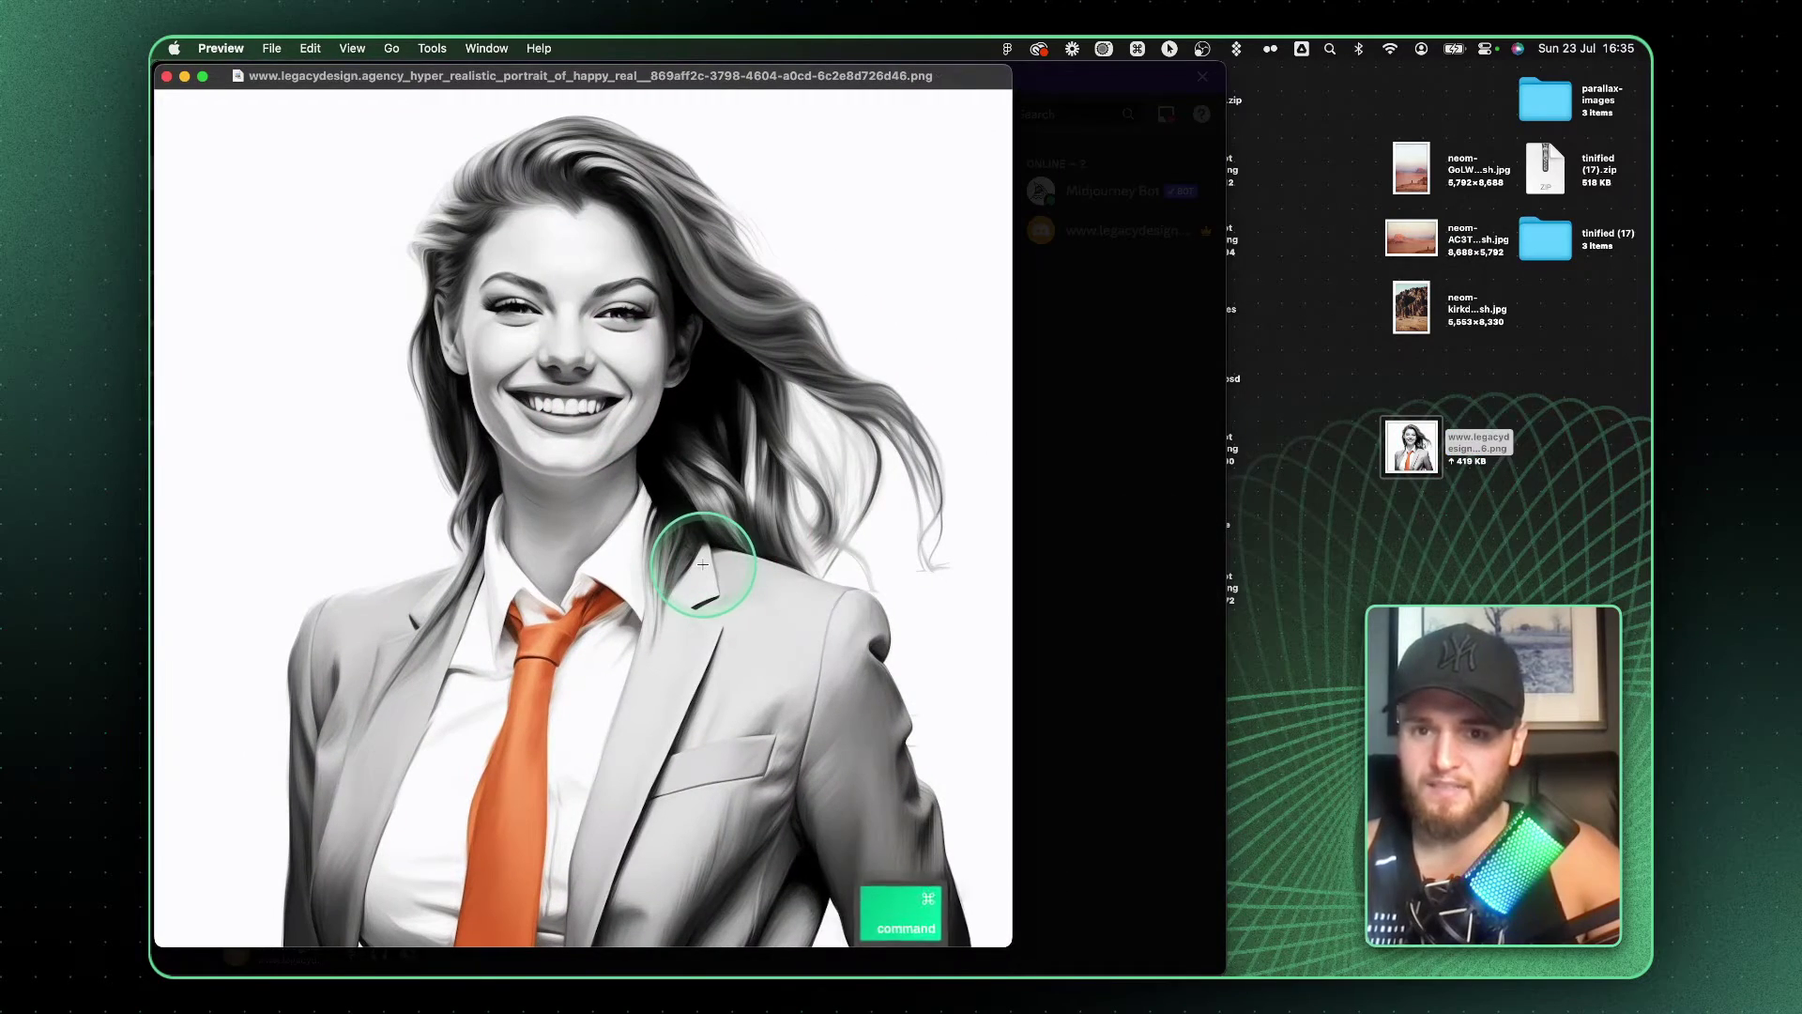
key(cmd+c)
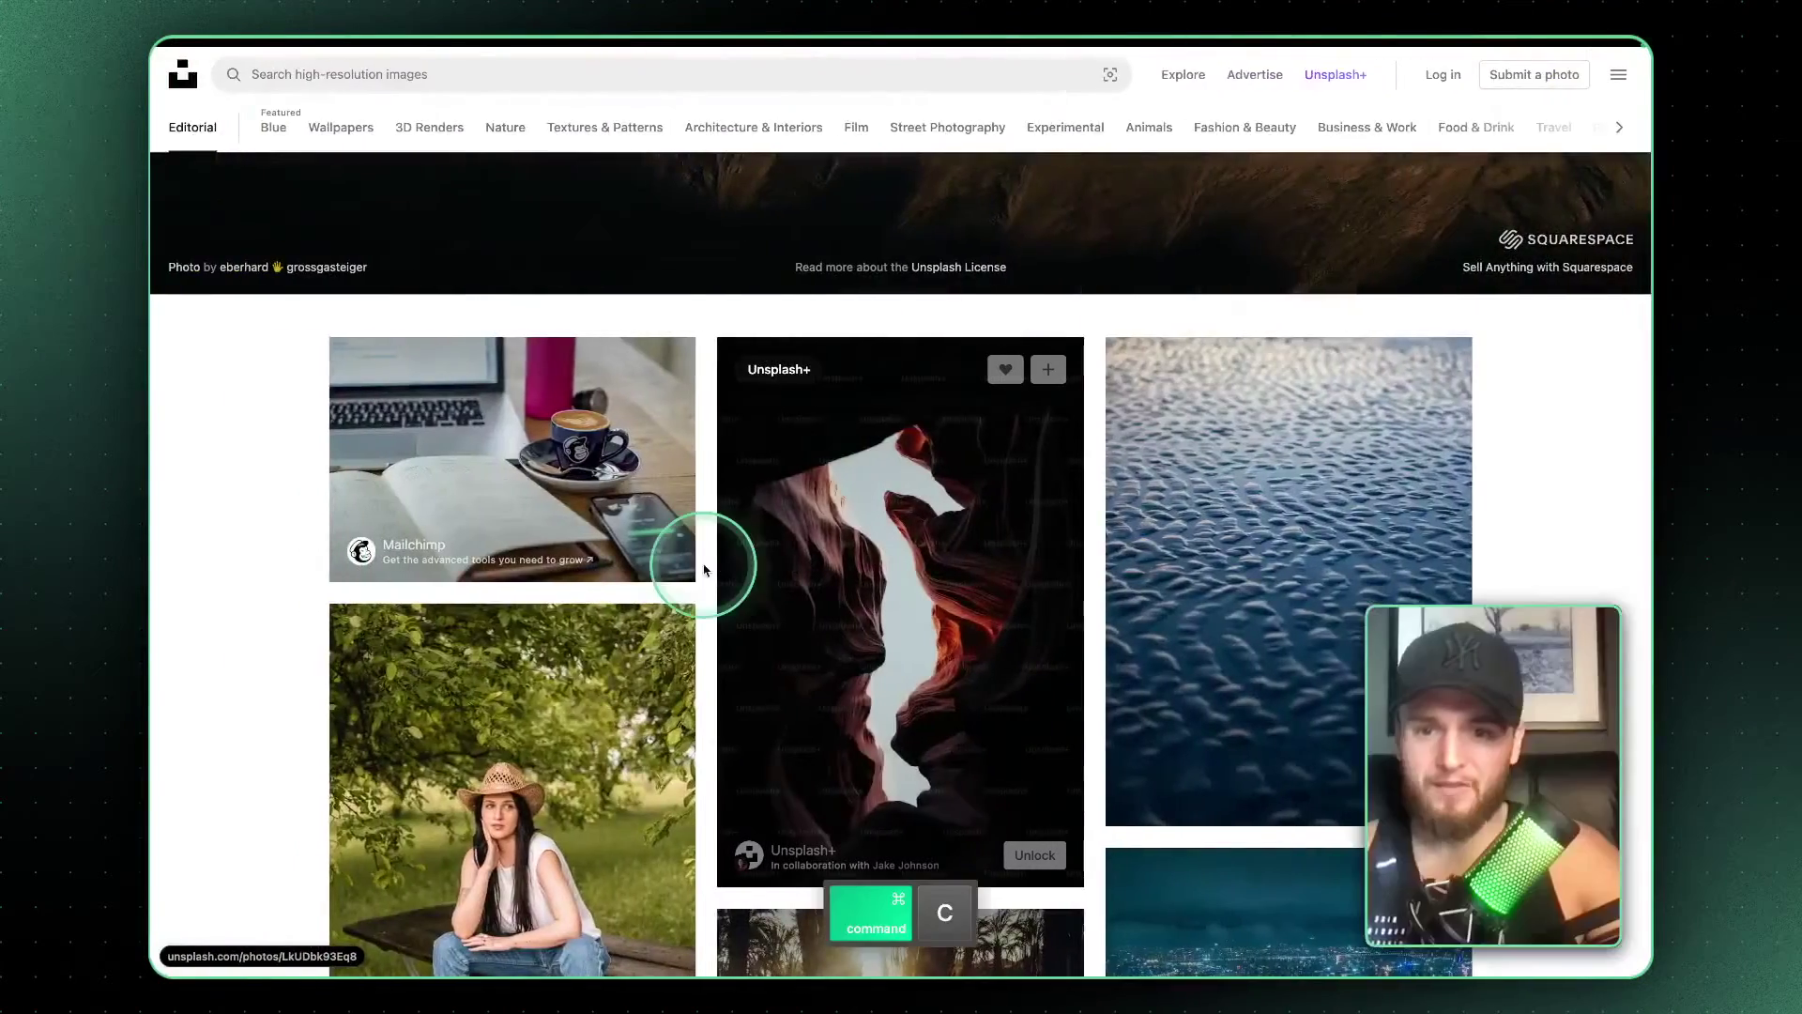
Paste the copied 1024×1024 portrait onto the Figma canvas as image 1.
key(super+Tab)
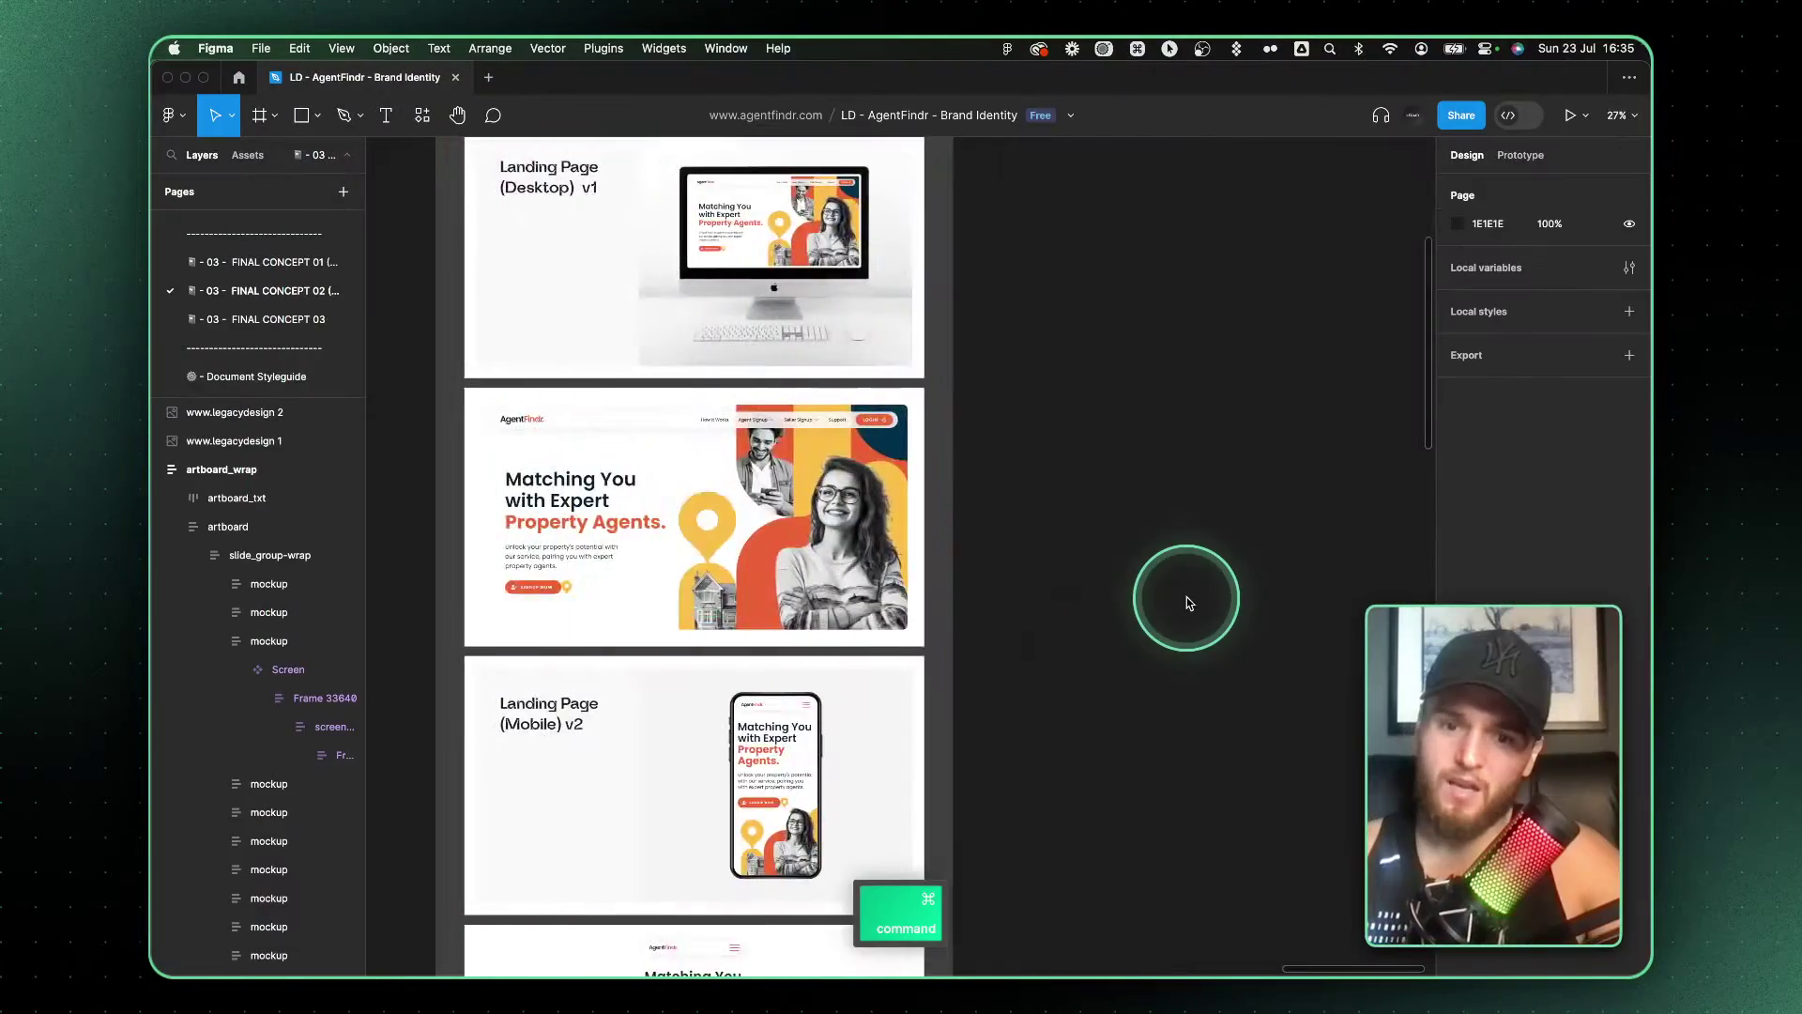
key(super+v)
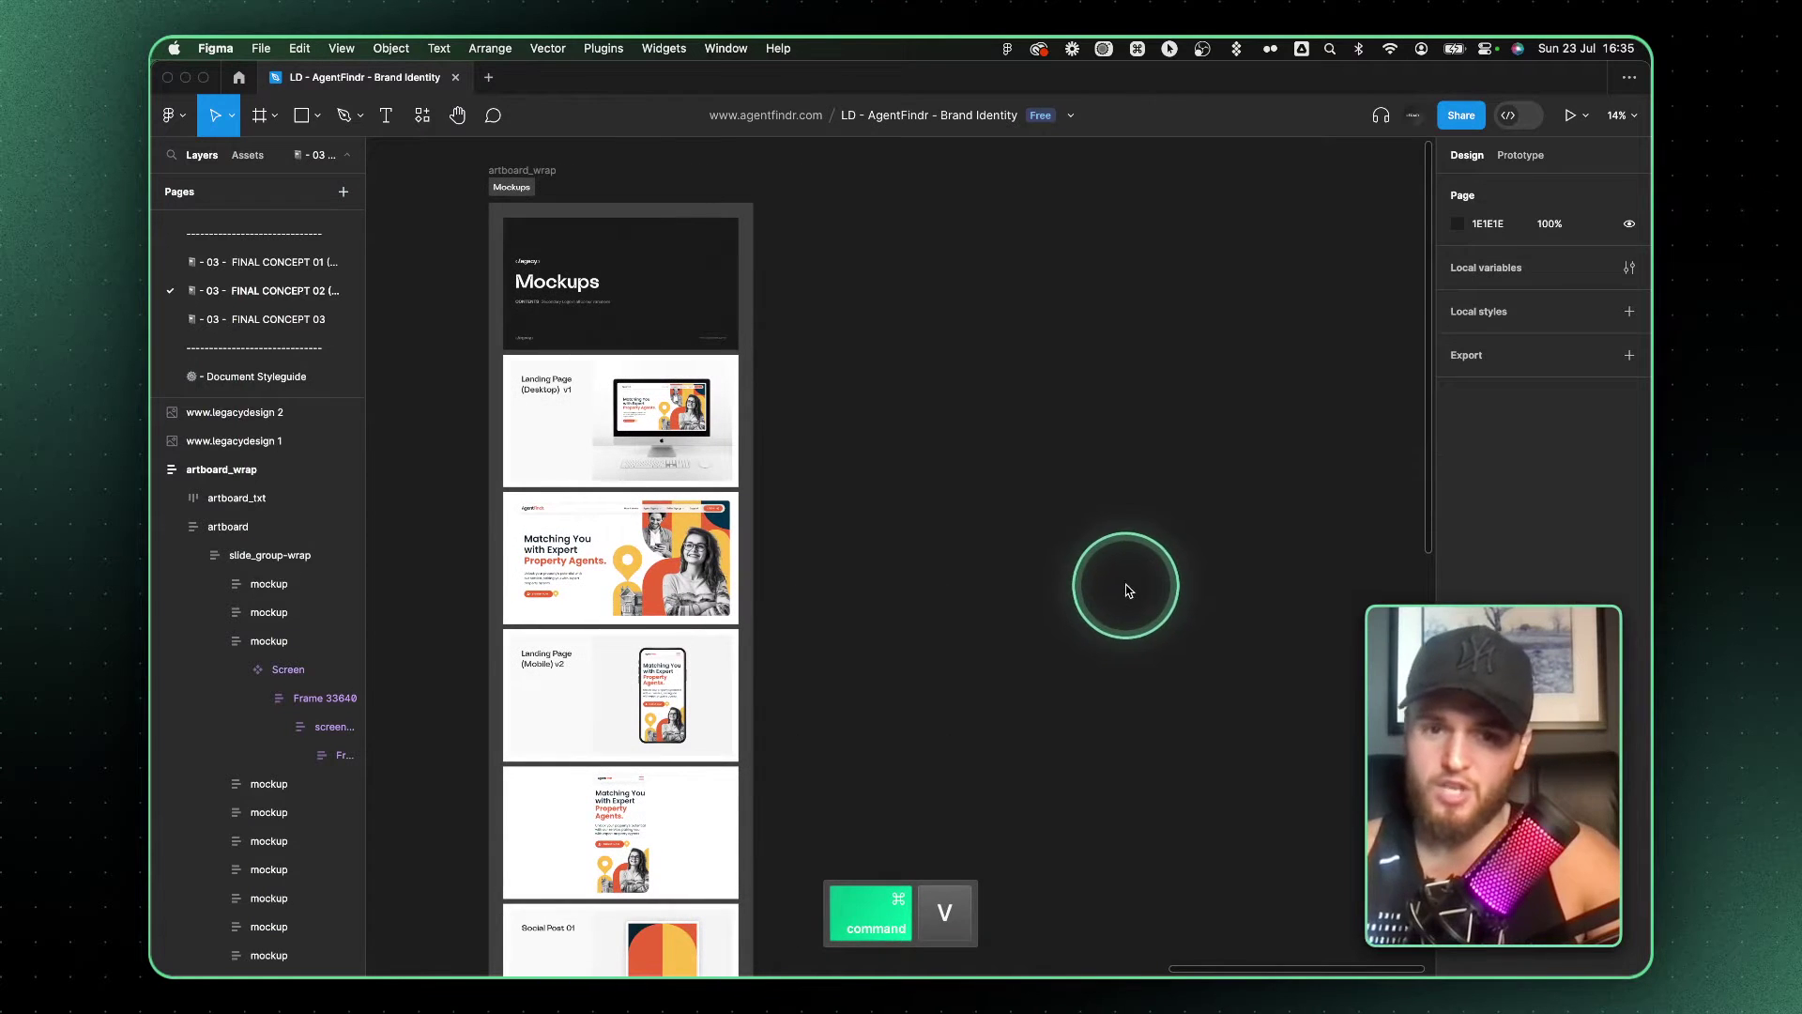
key(shift+2)
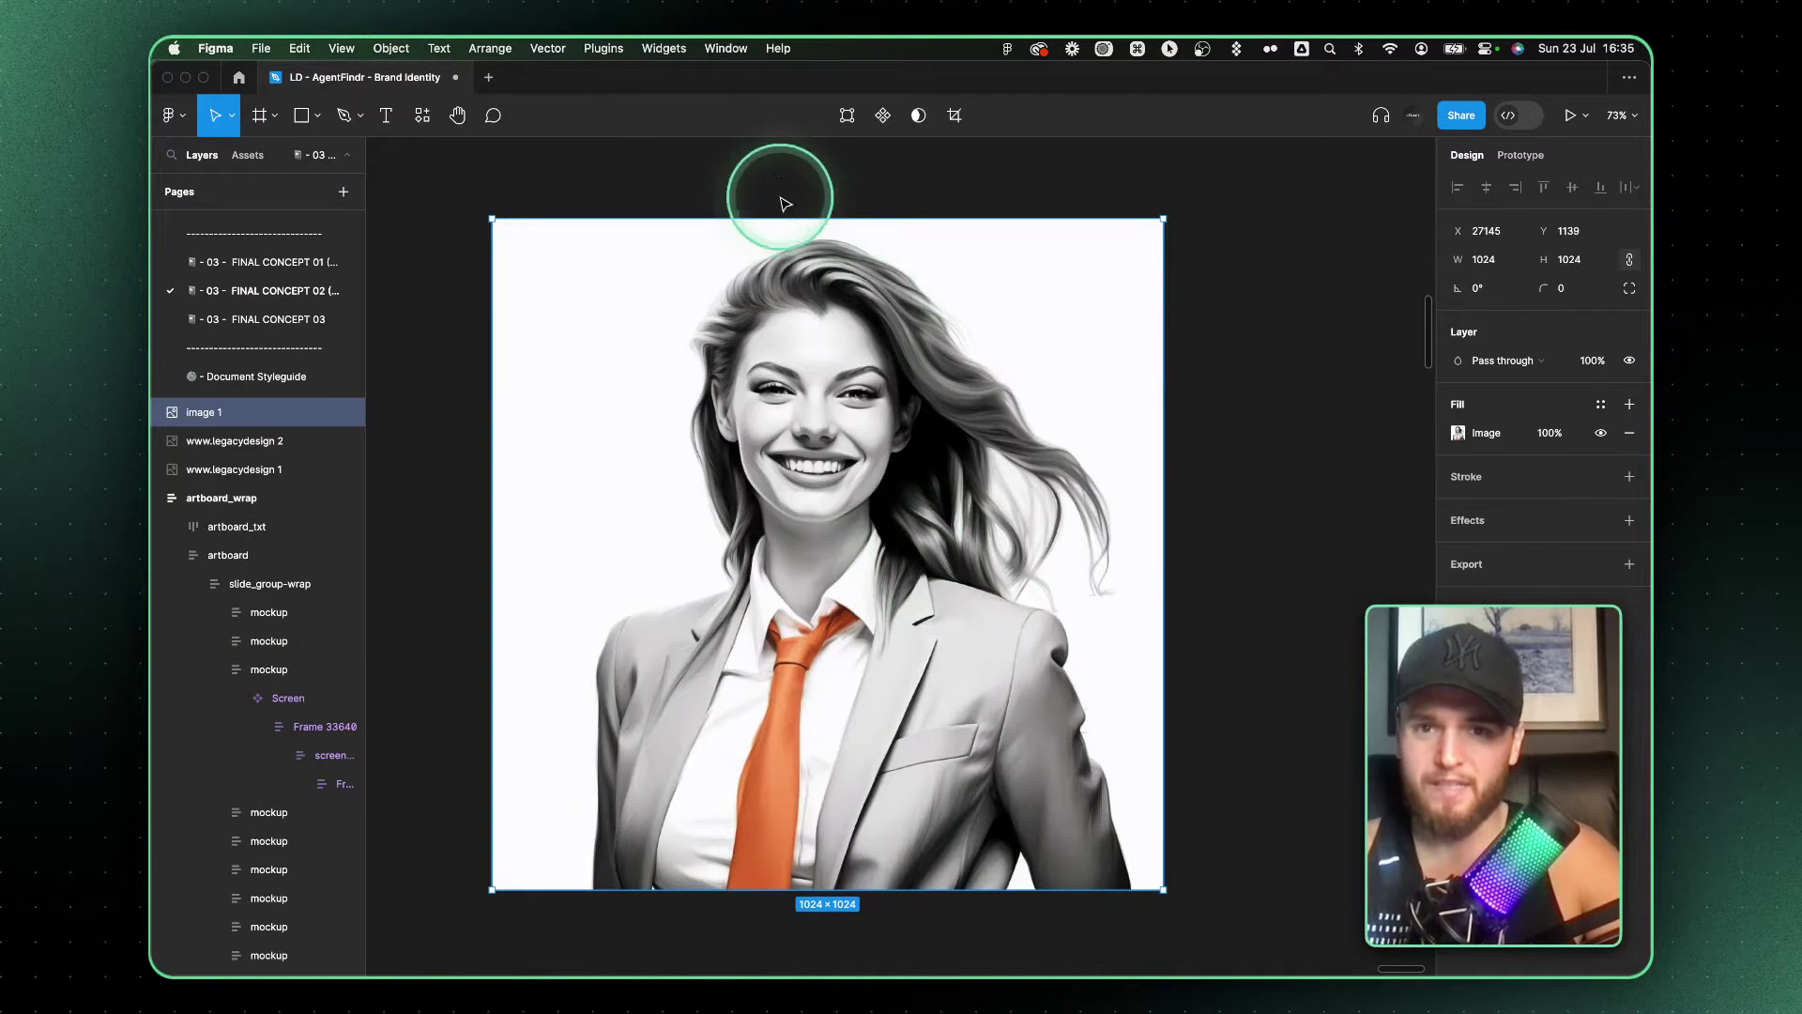
Run the PixCut Background Remover plugin on the portrait, which fails to fetch.
click(663, 48)
mouse_move(826, 75)
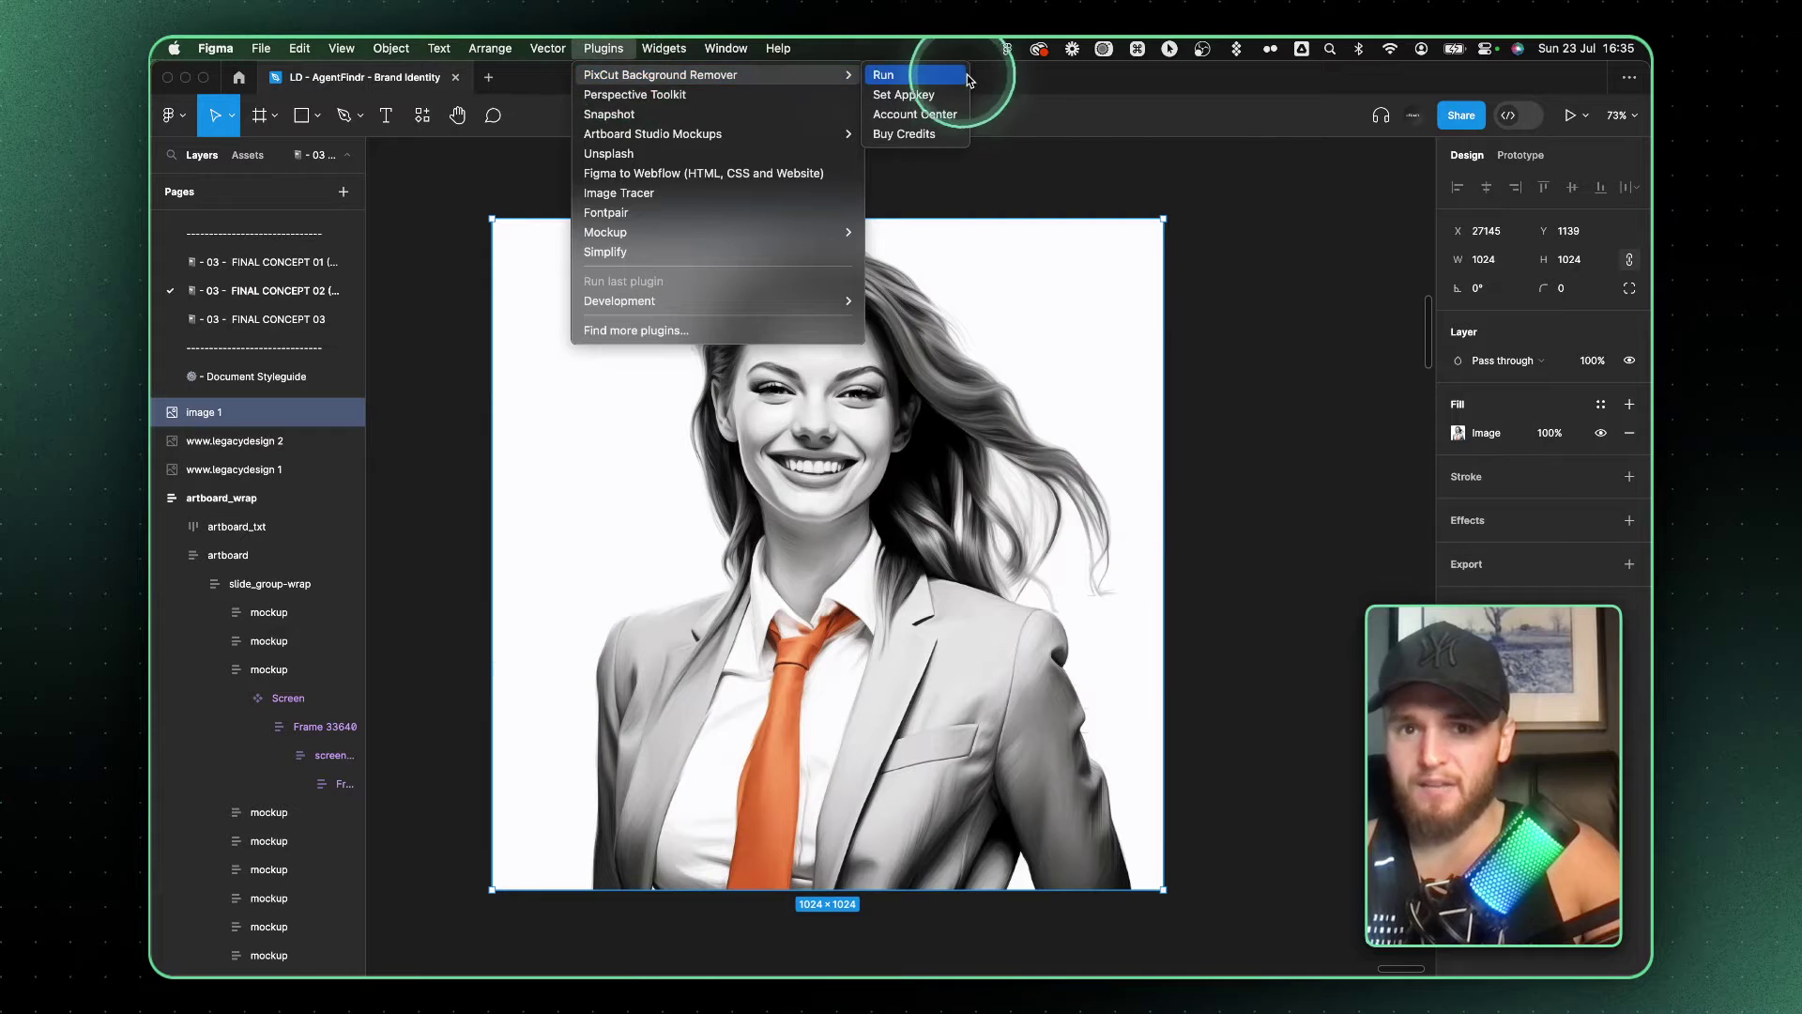
click(965, 77)
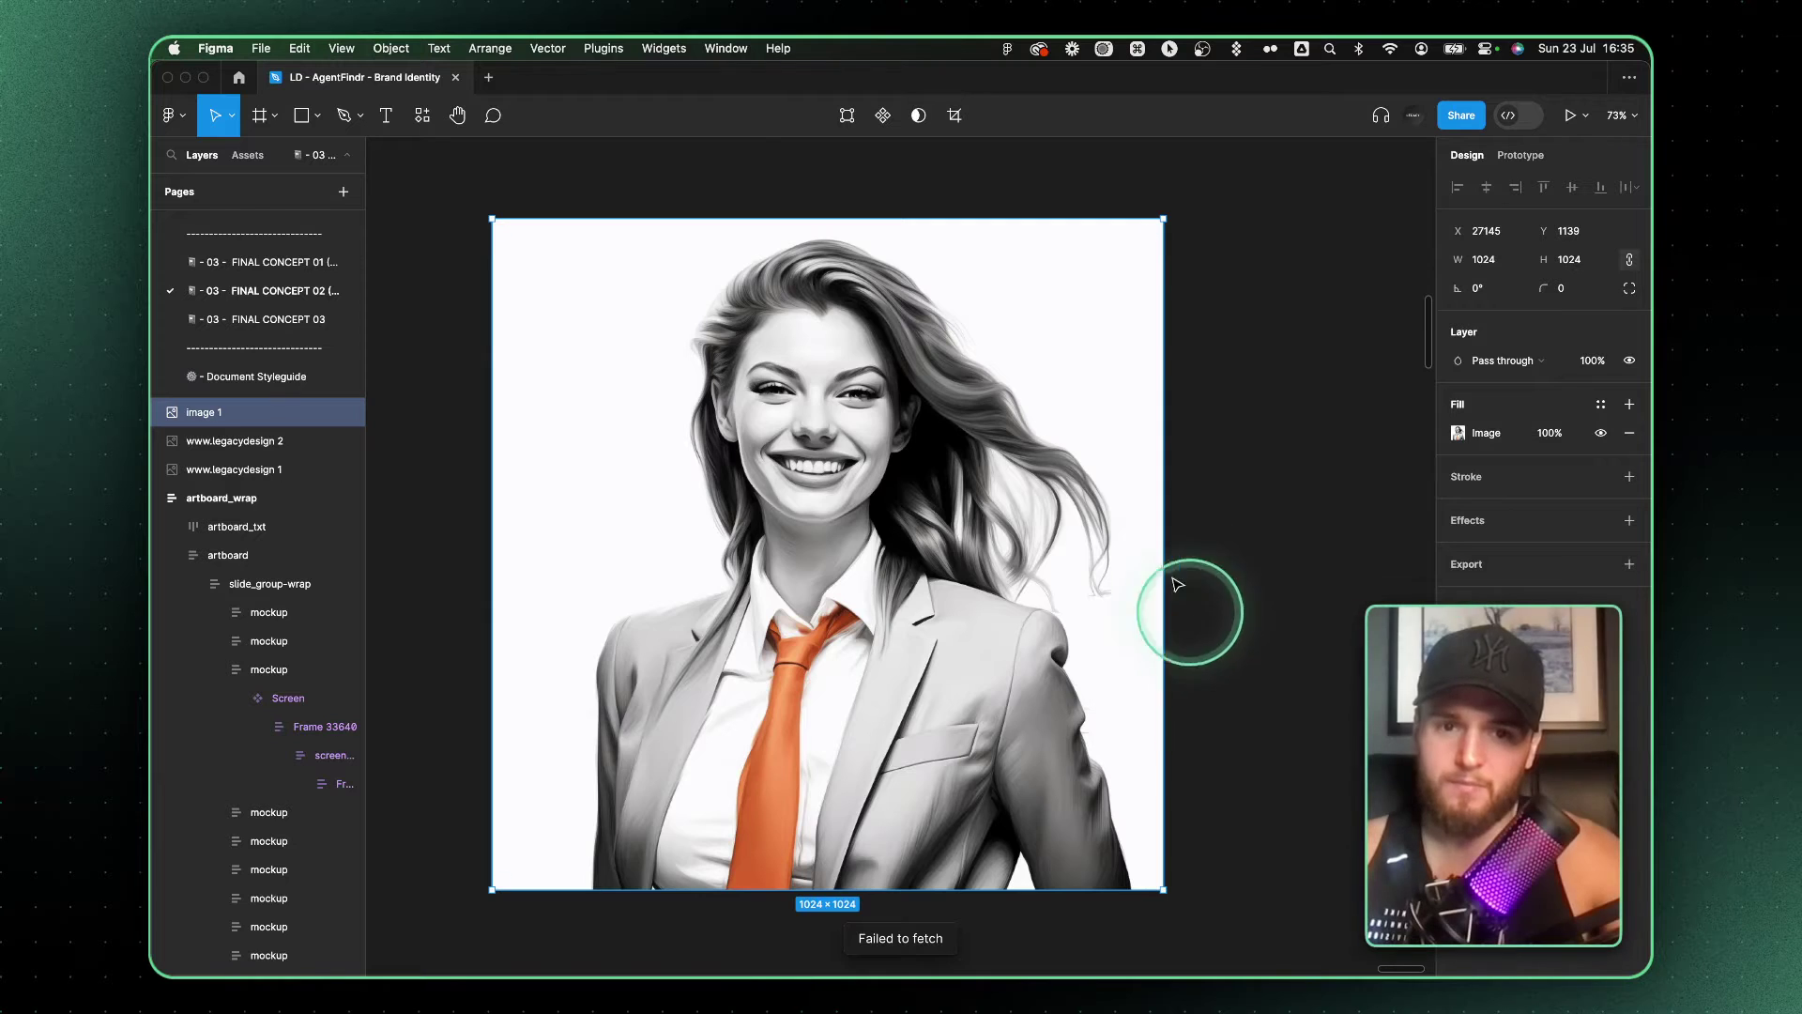
scroll(1191, 604, down, 3)
click(623, 43)
click(901, 69)
scroll(984, 776, left, 2)
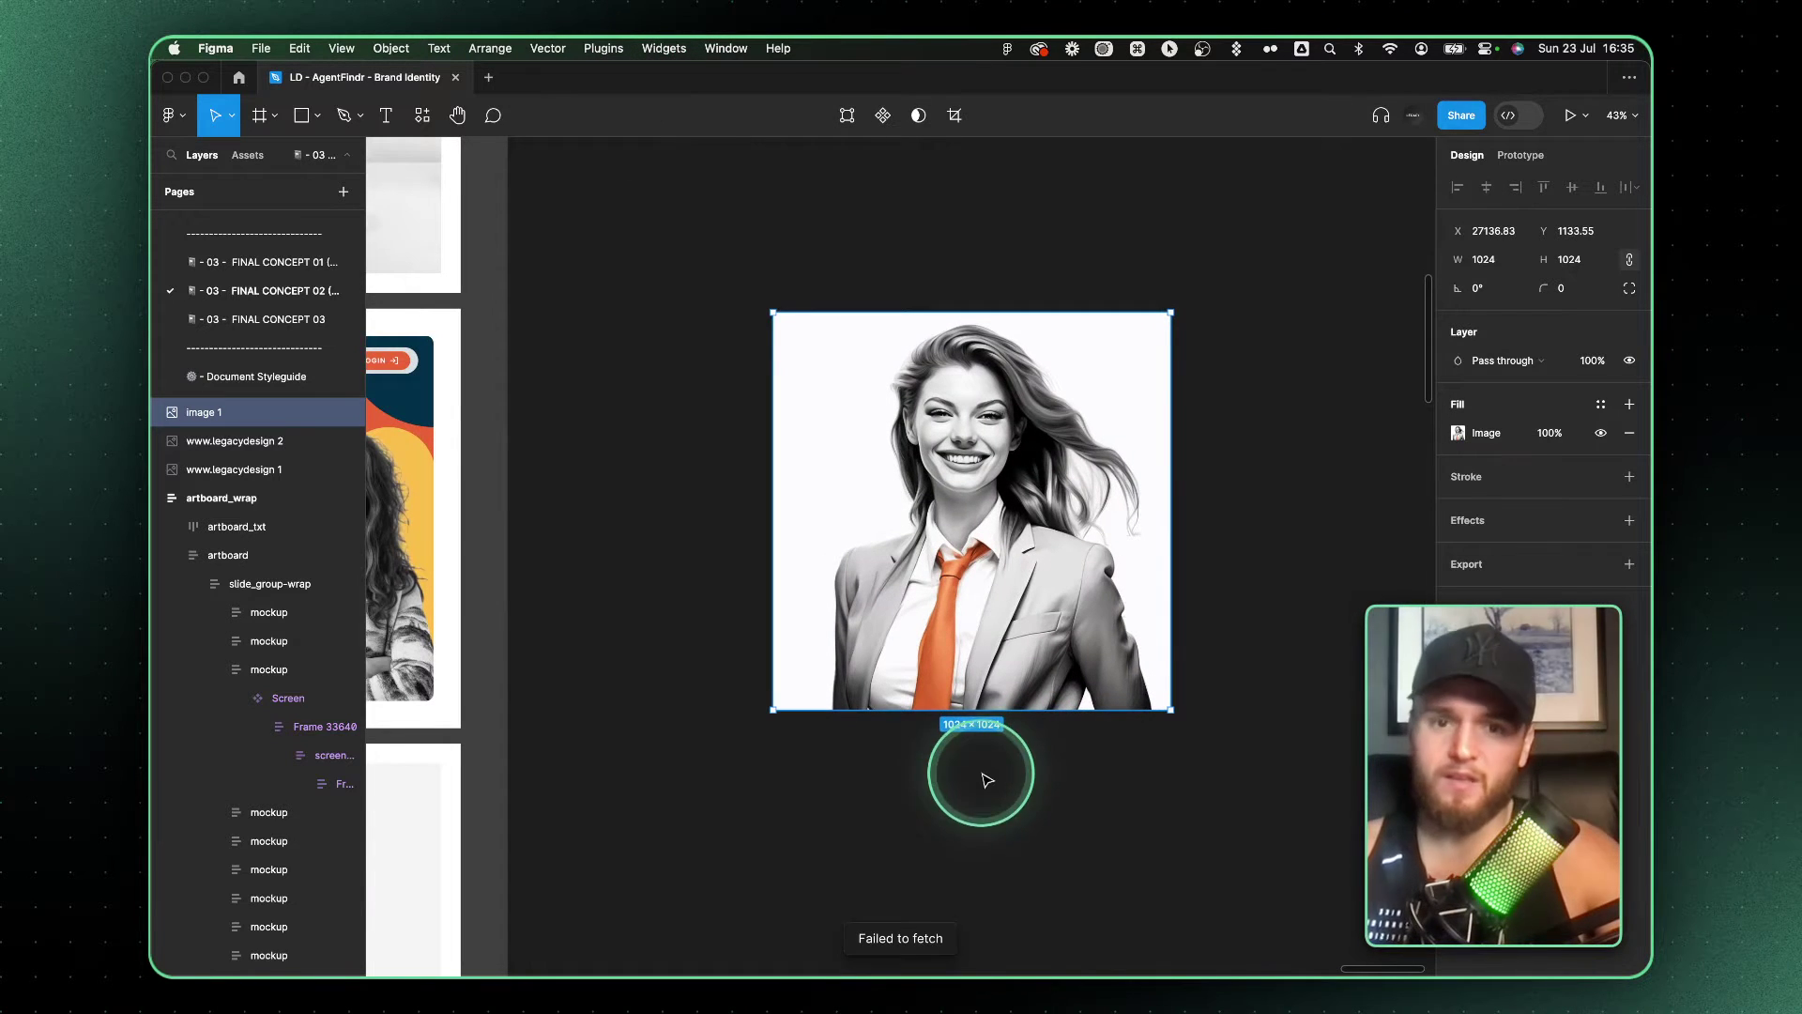
mouse_move(927, 972)
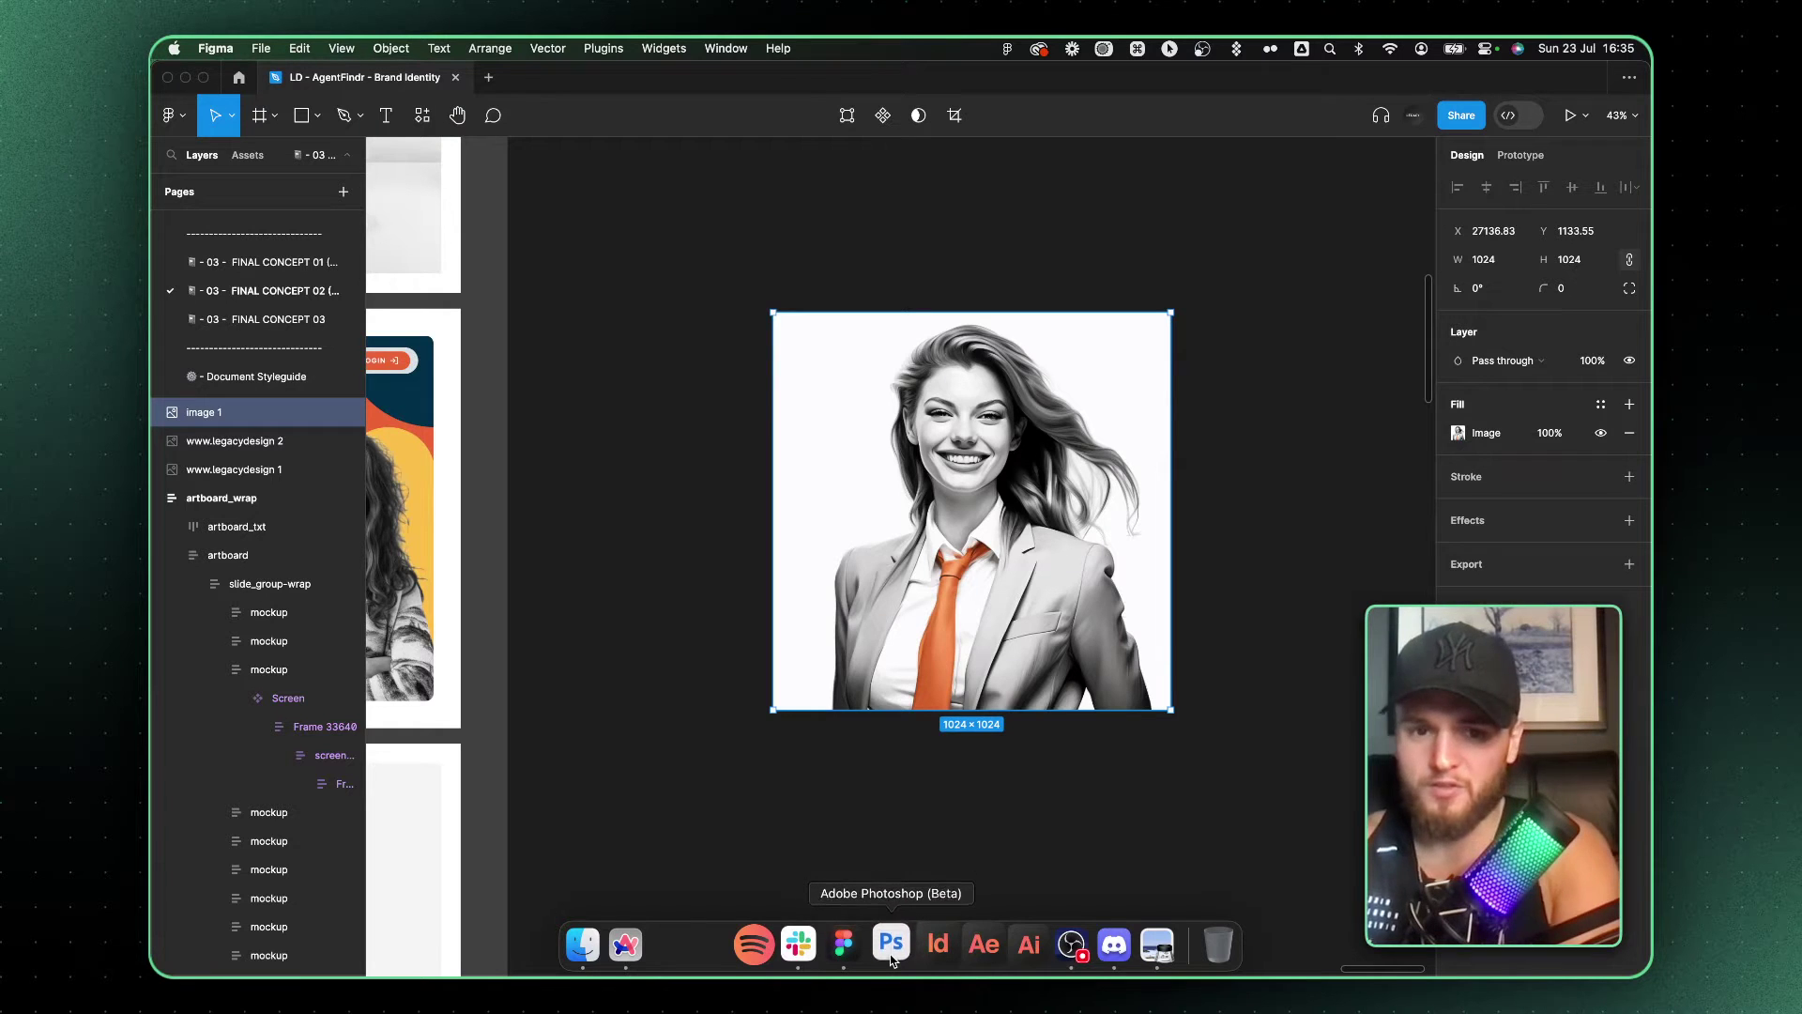
click(615, 355)
Retry PixCut Background Remover on the portrait, then launch Photoshop (Beta) instead.
click(604, 48)
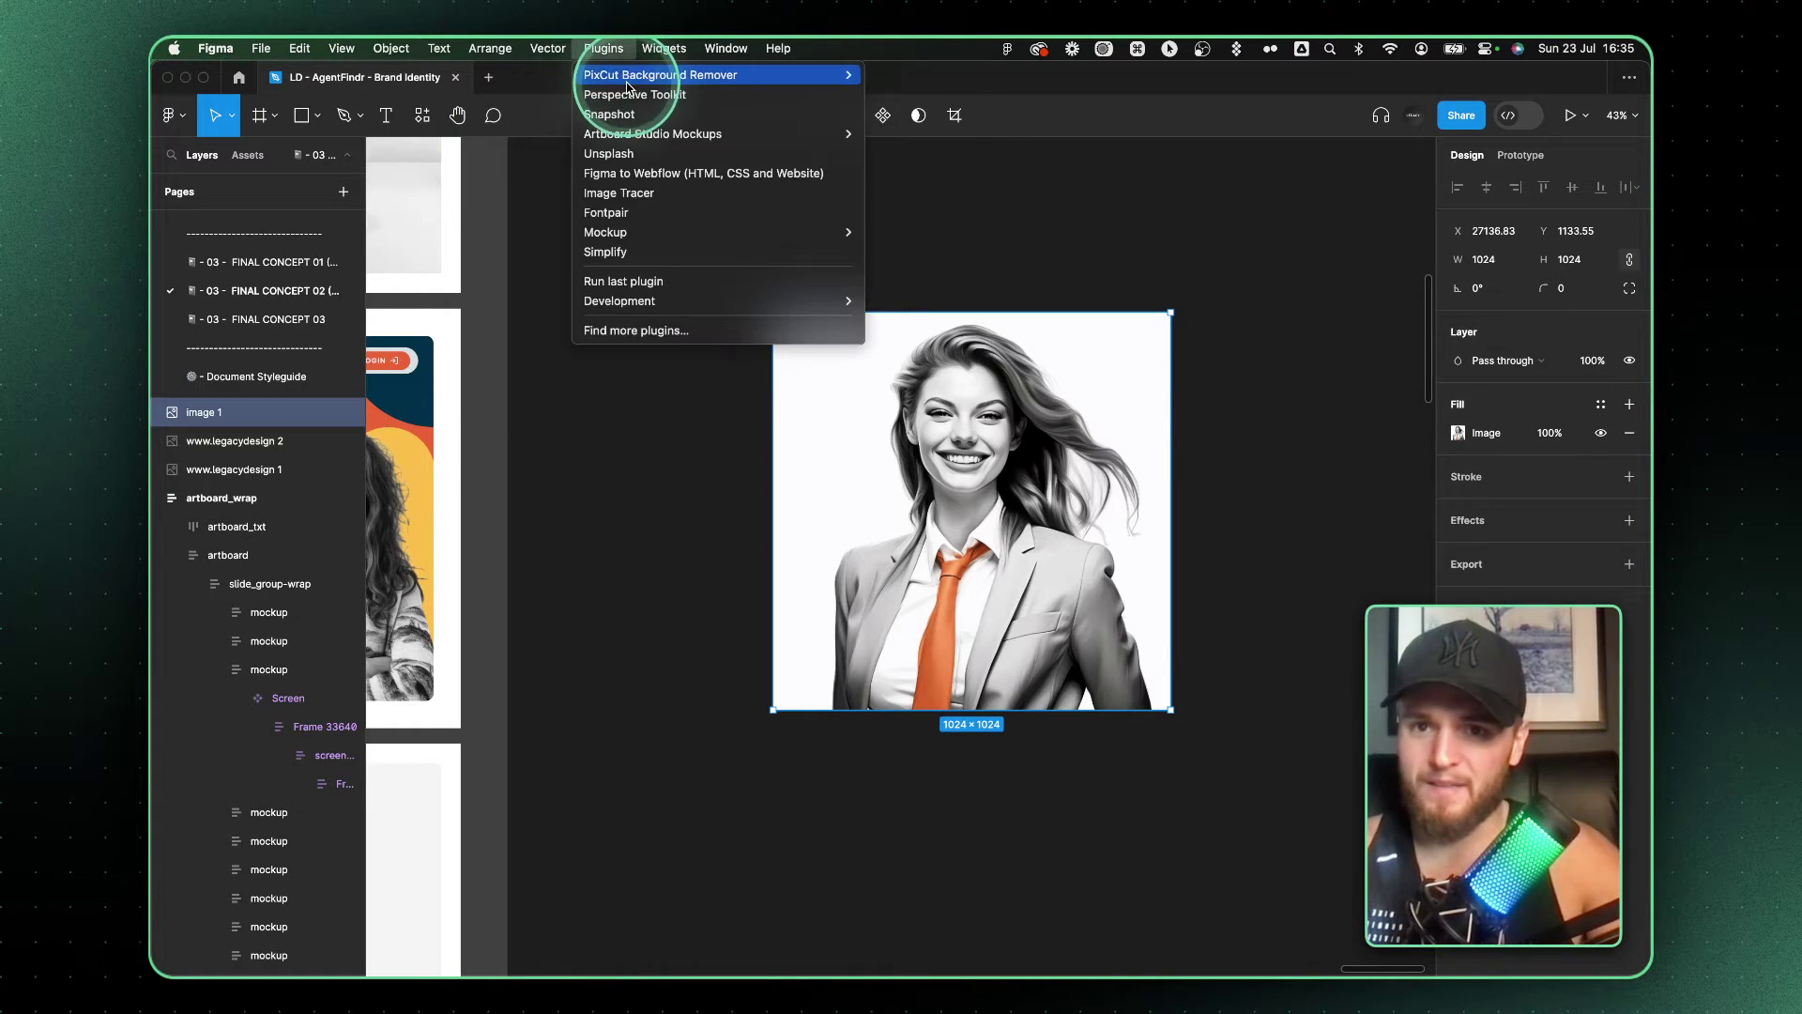
mouse_move(713, 75)
click(926, 77)
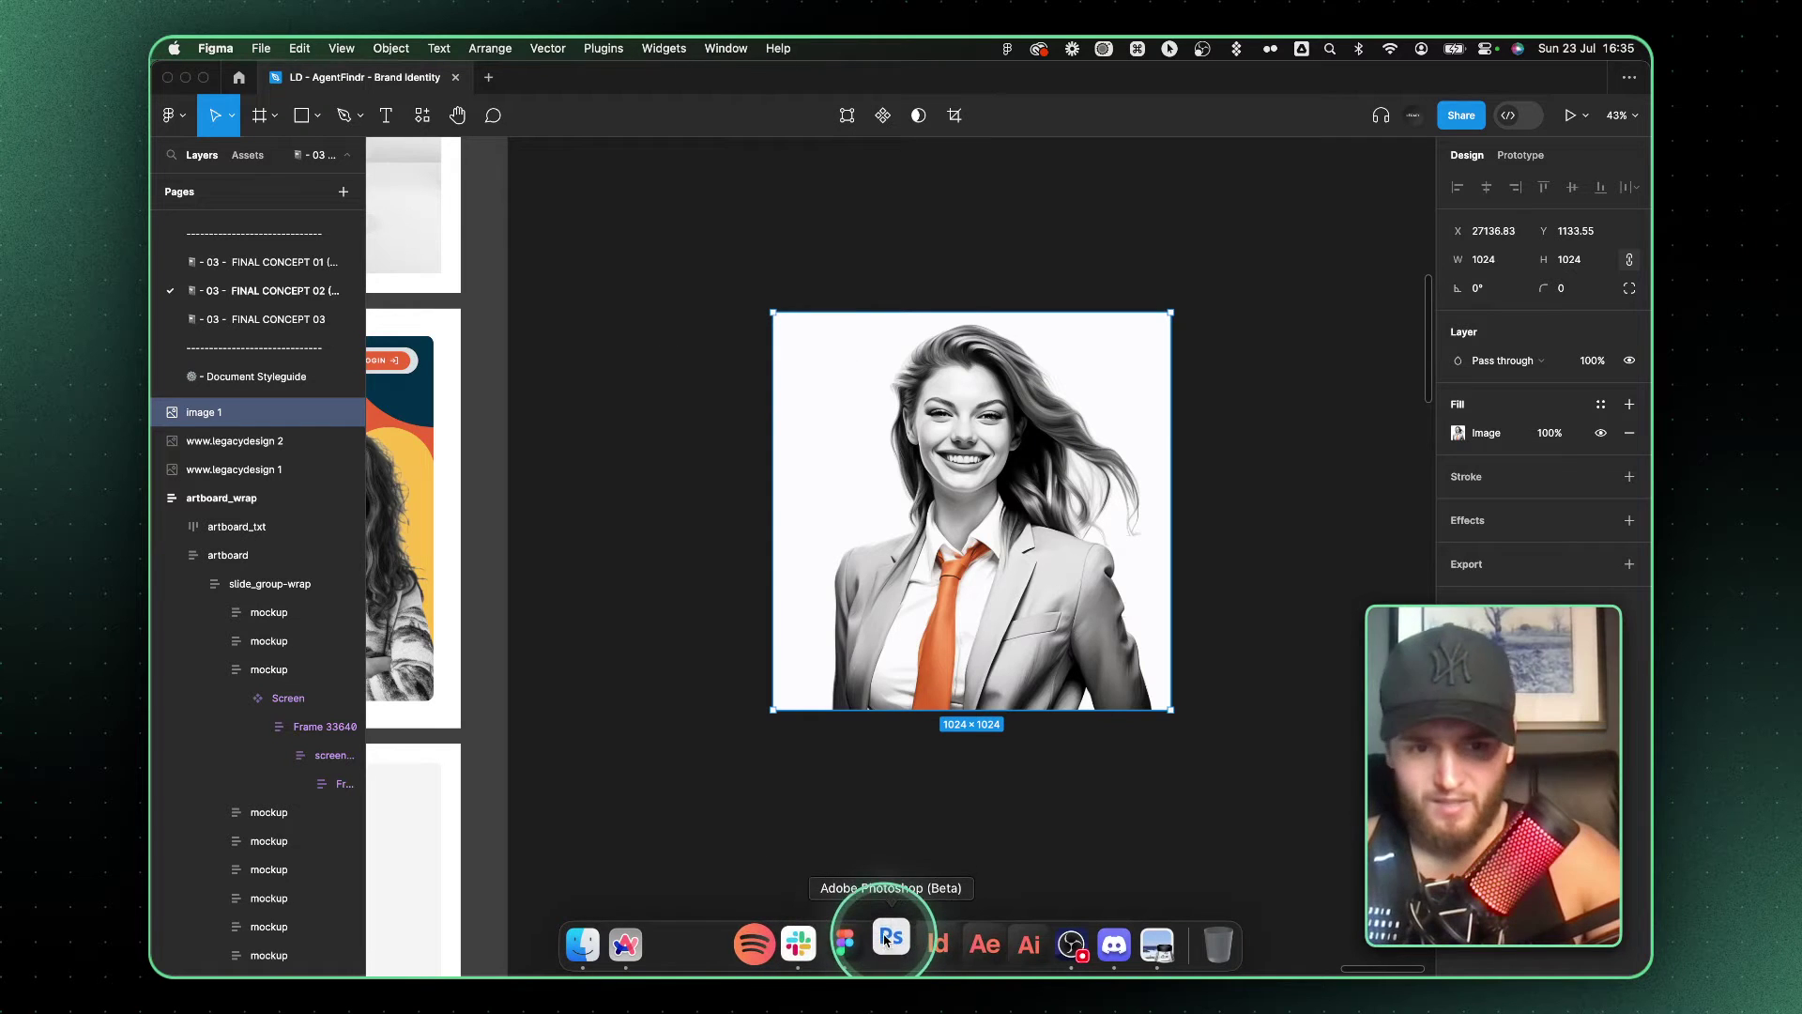
click(888, 939)
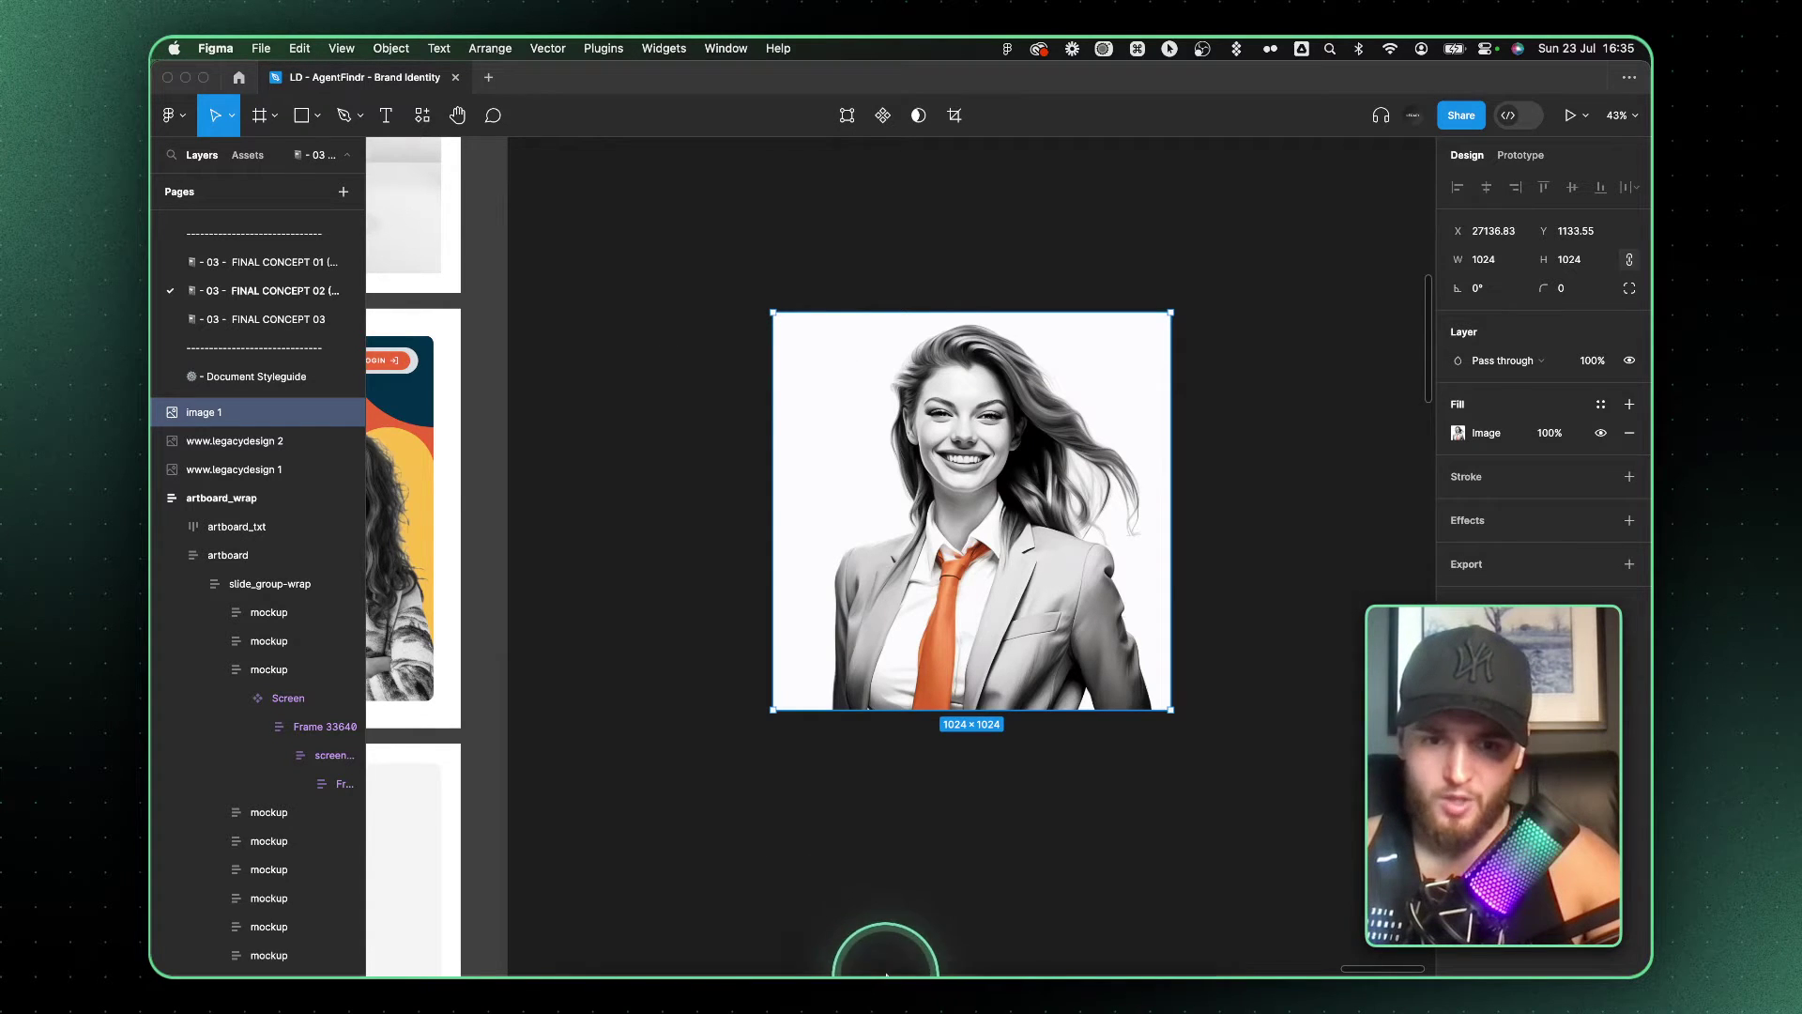
Move to the desktop with the portrait in Photoshop (Beta) and maximize its window.
key(ctrl+Up)
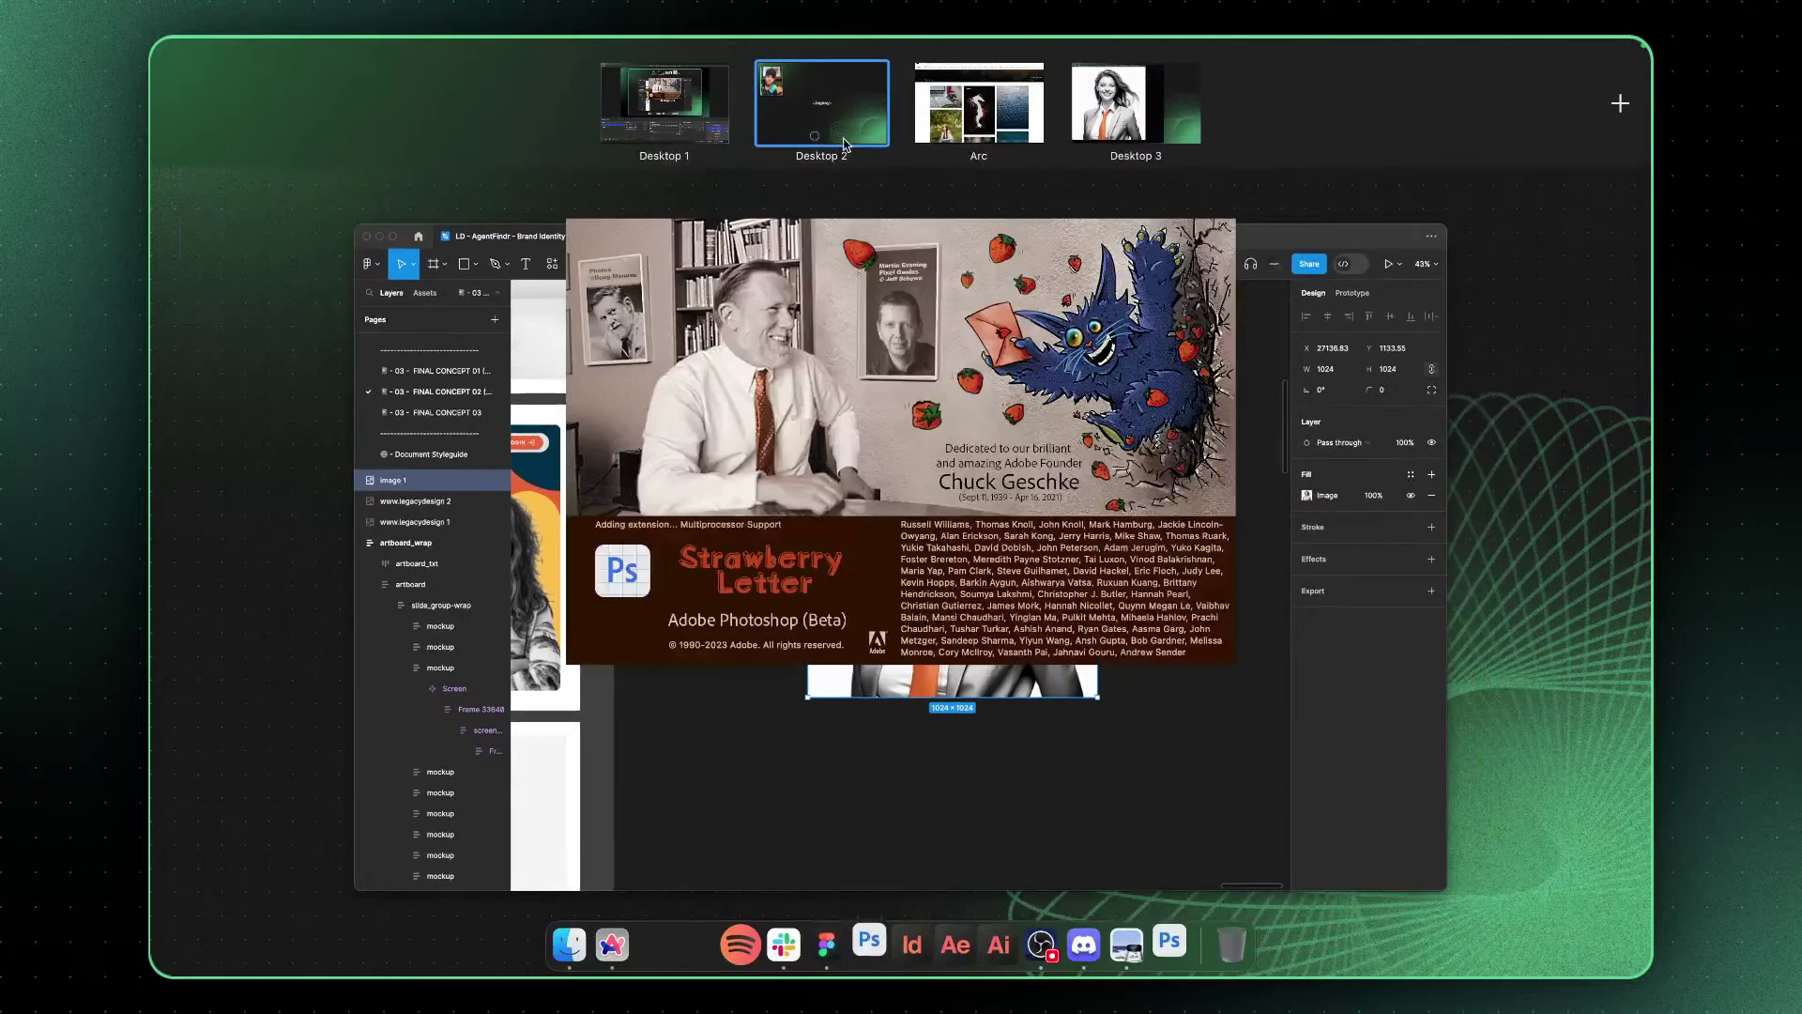
click(1615, 113)
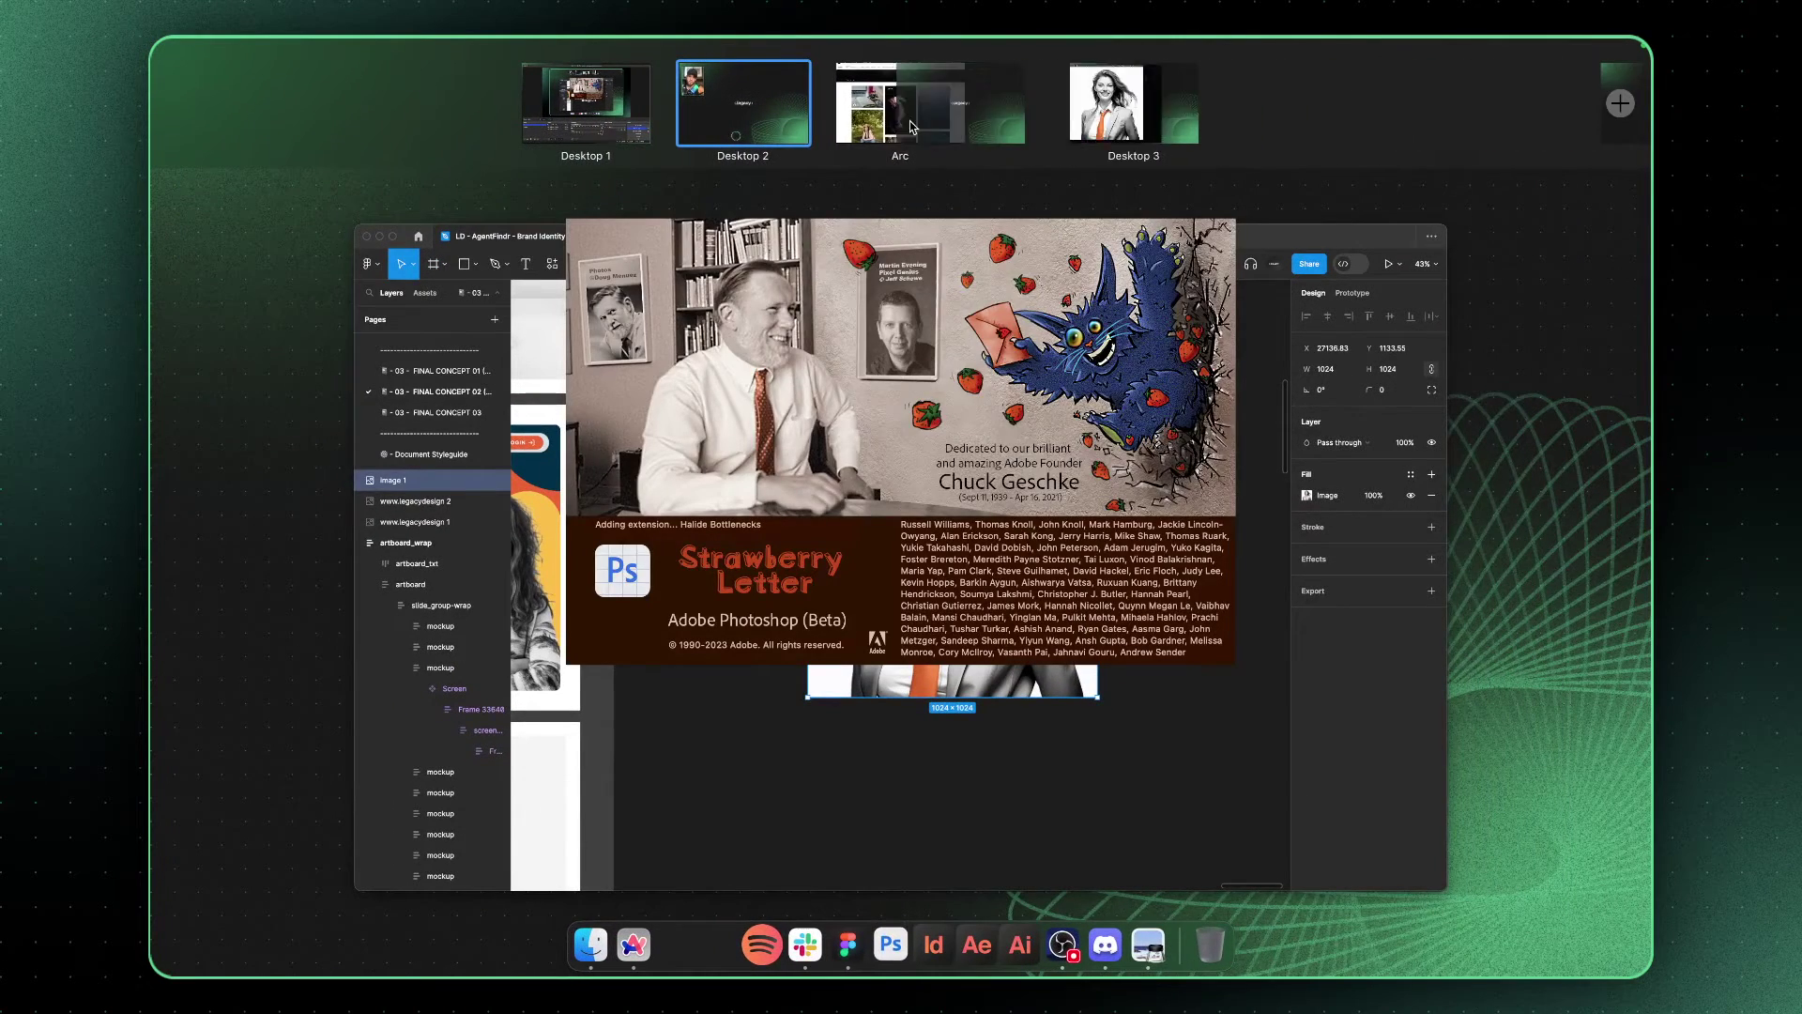
click(806, 122)
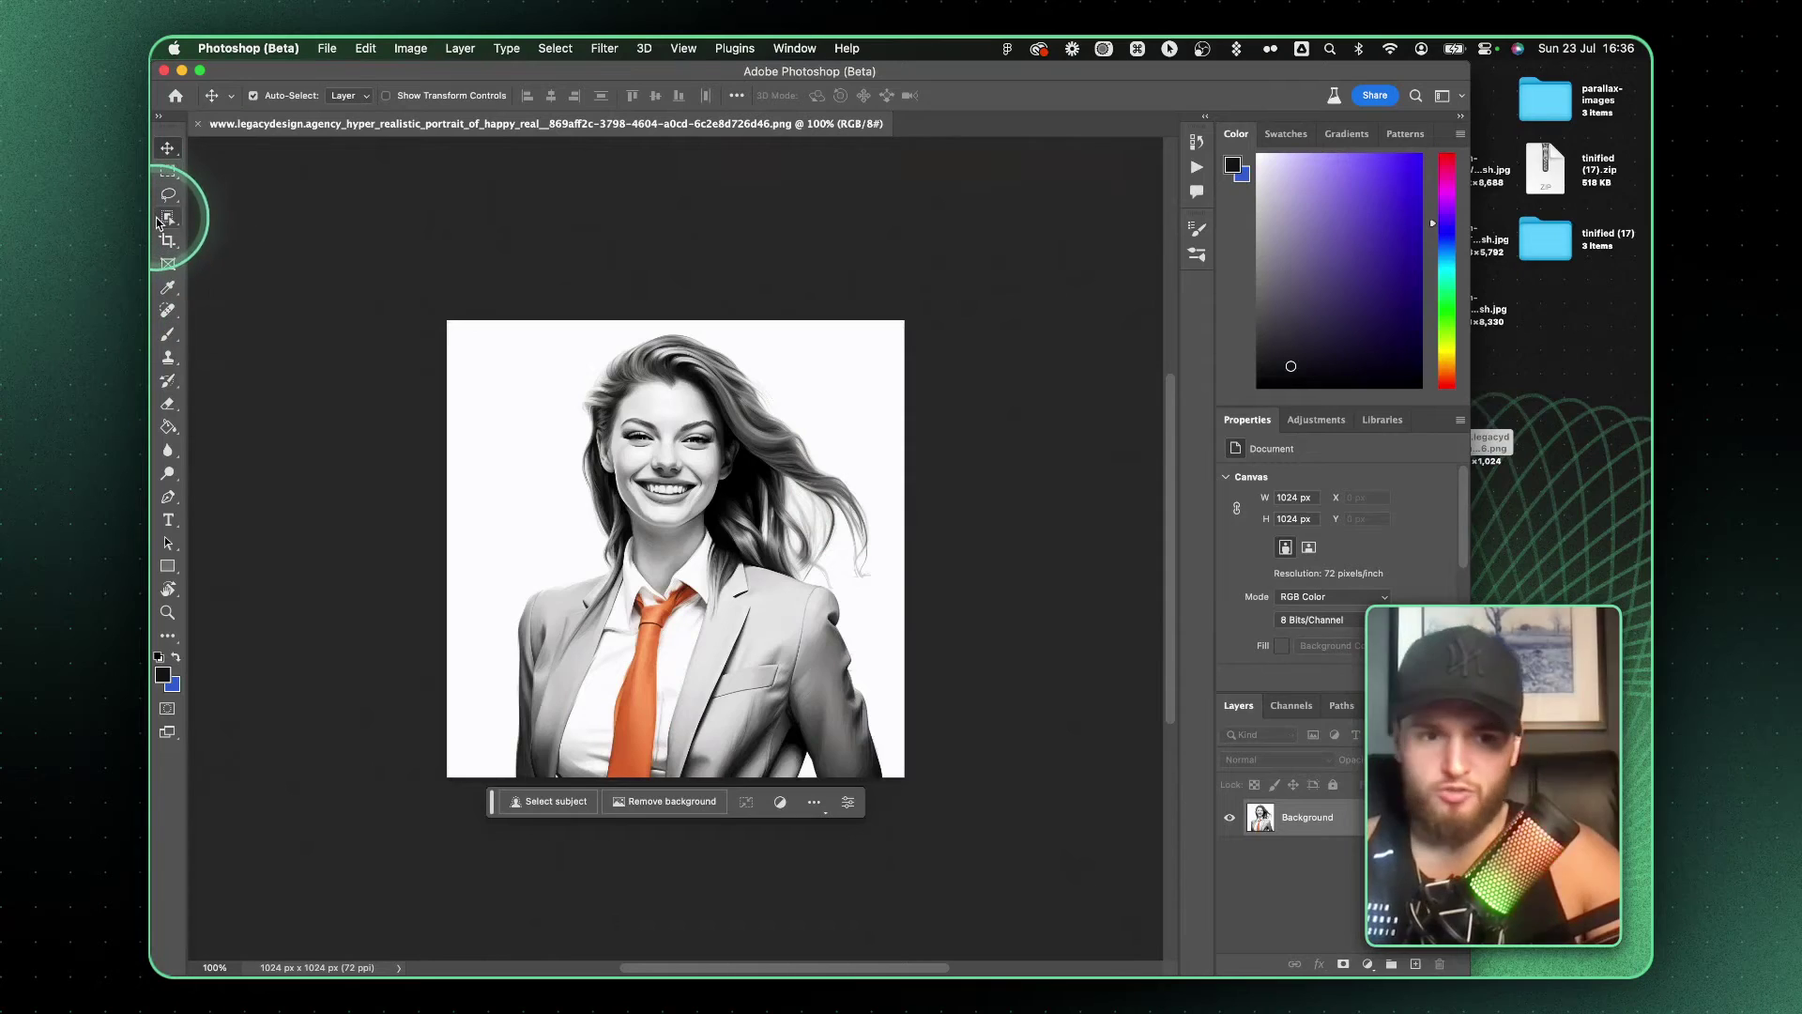
double_click(1058, 72)
Select the woman with Object Selection and refine it in Select and Mask into a layer mask.
click(168, 217)
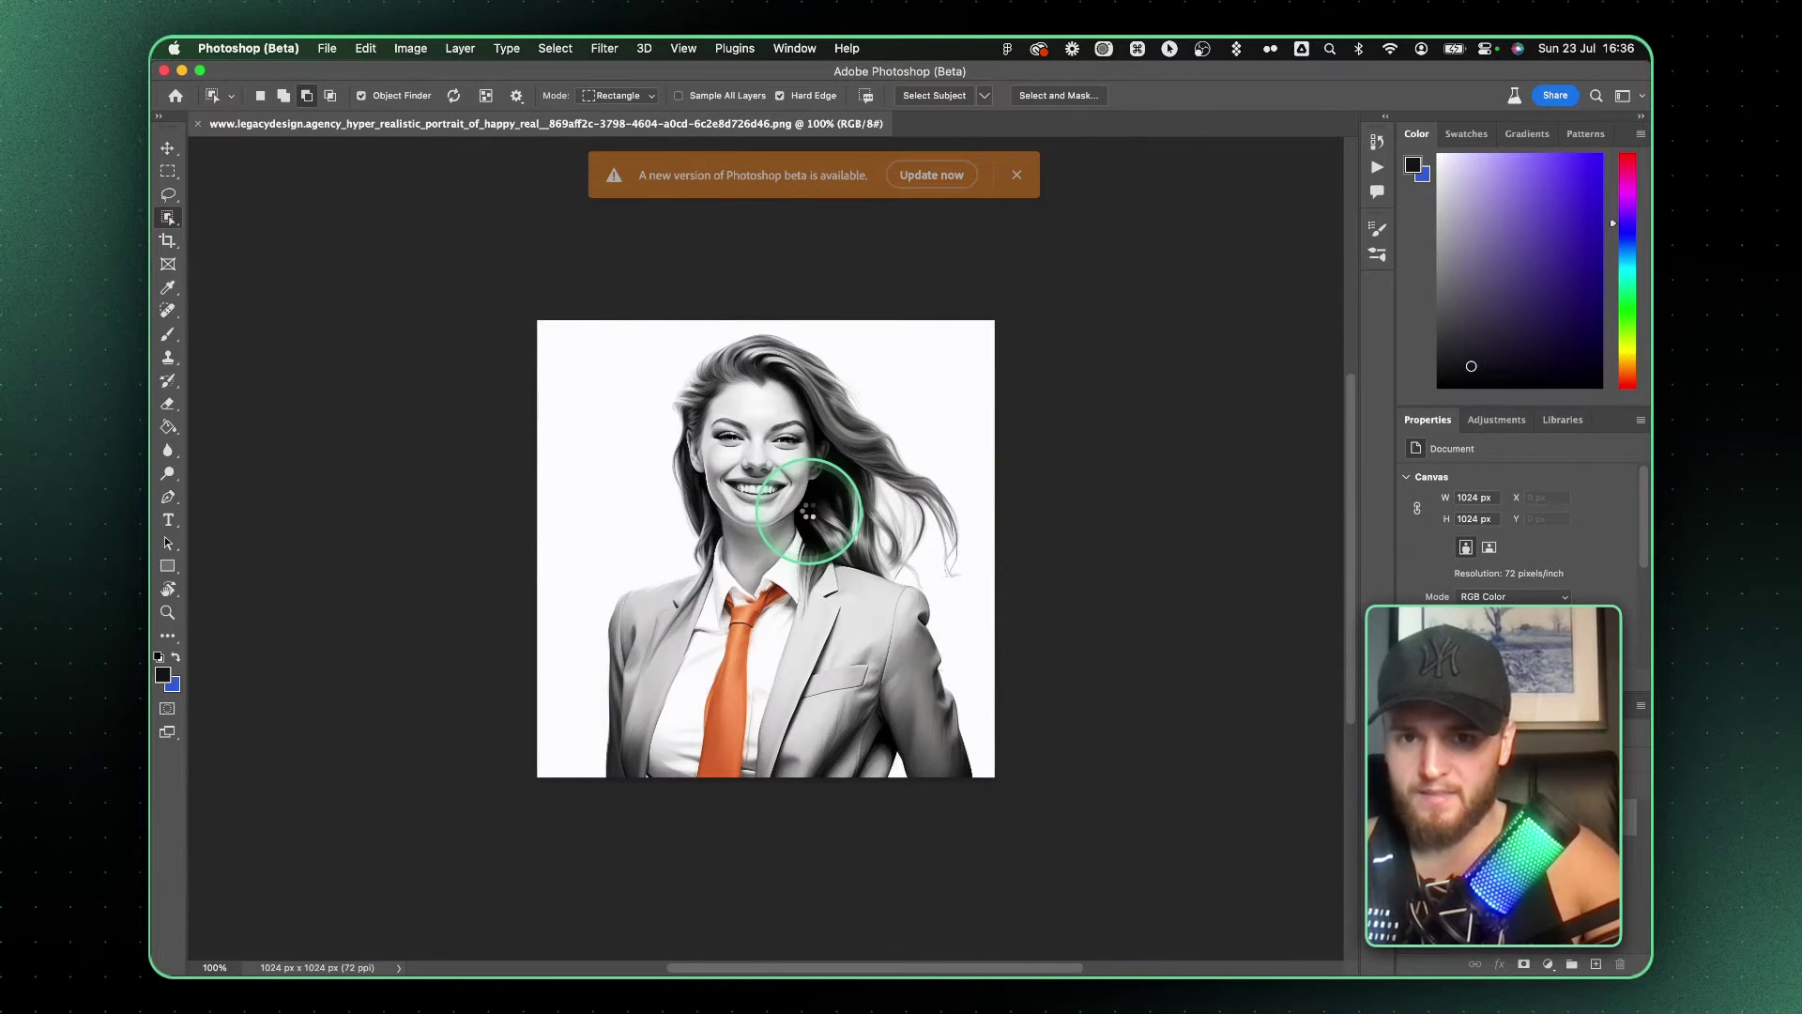
click(737, 657)
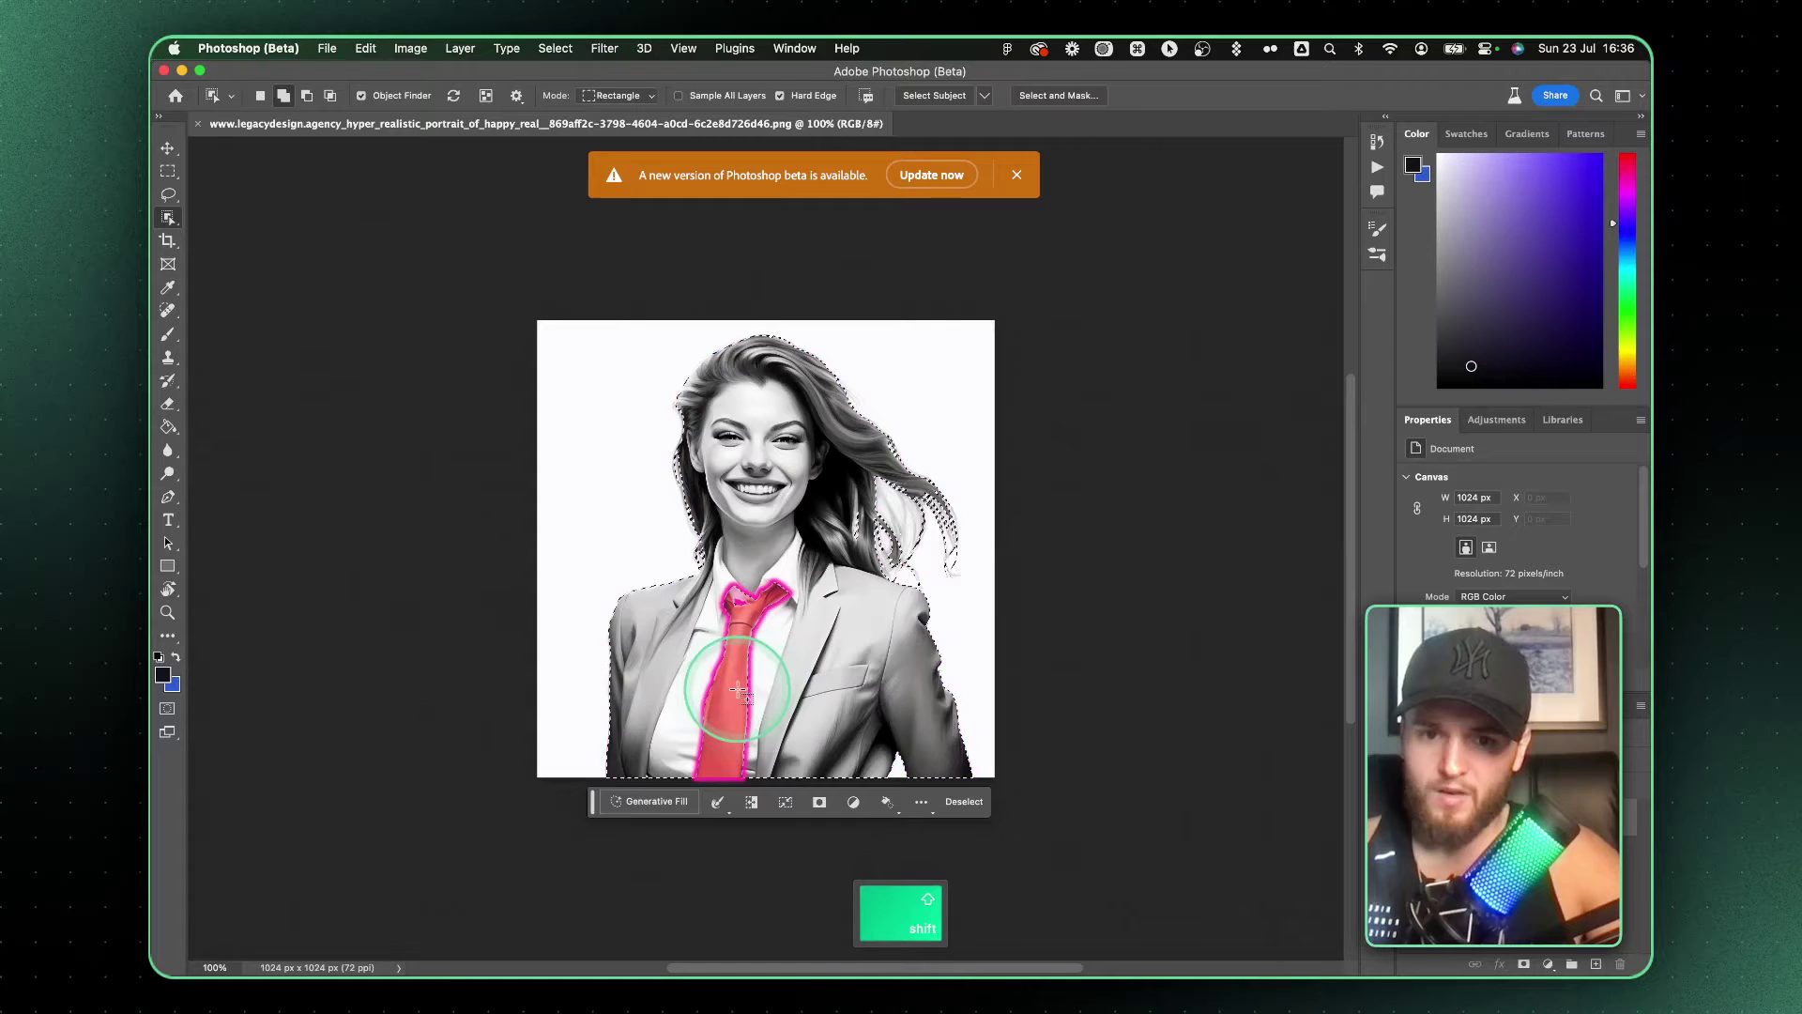
key(super+alt+r)
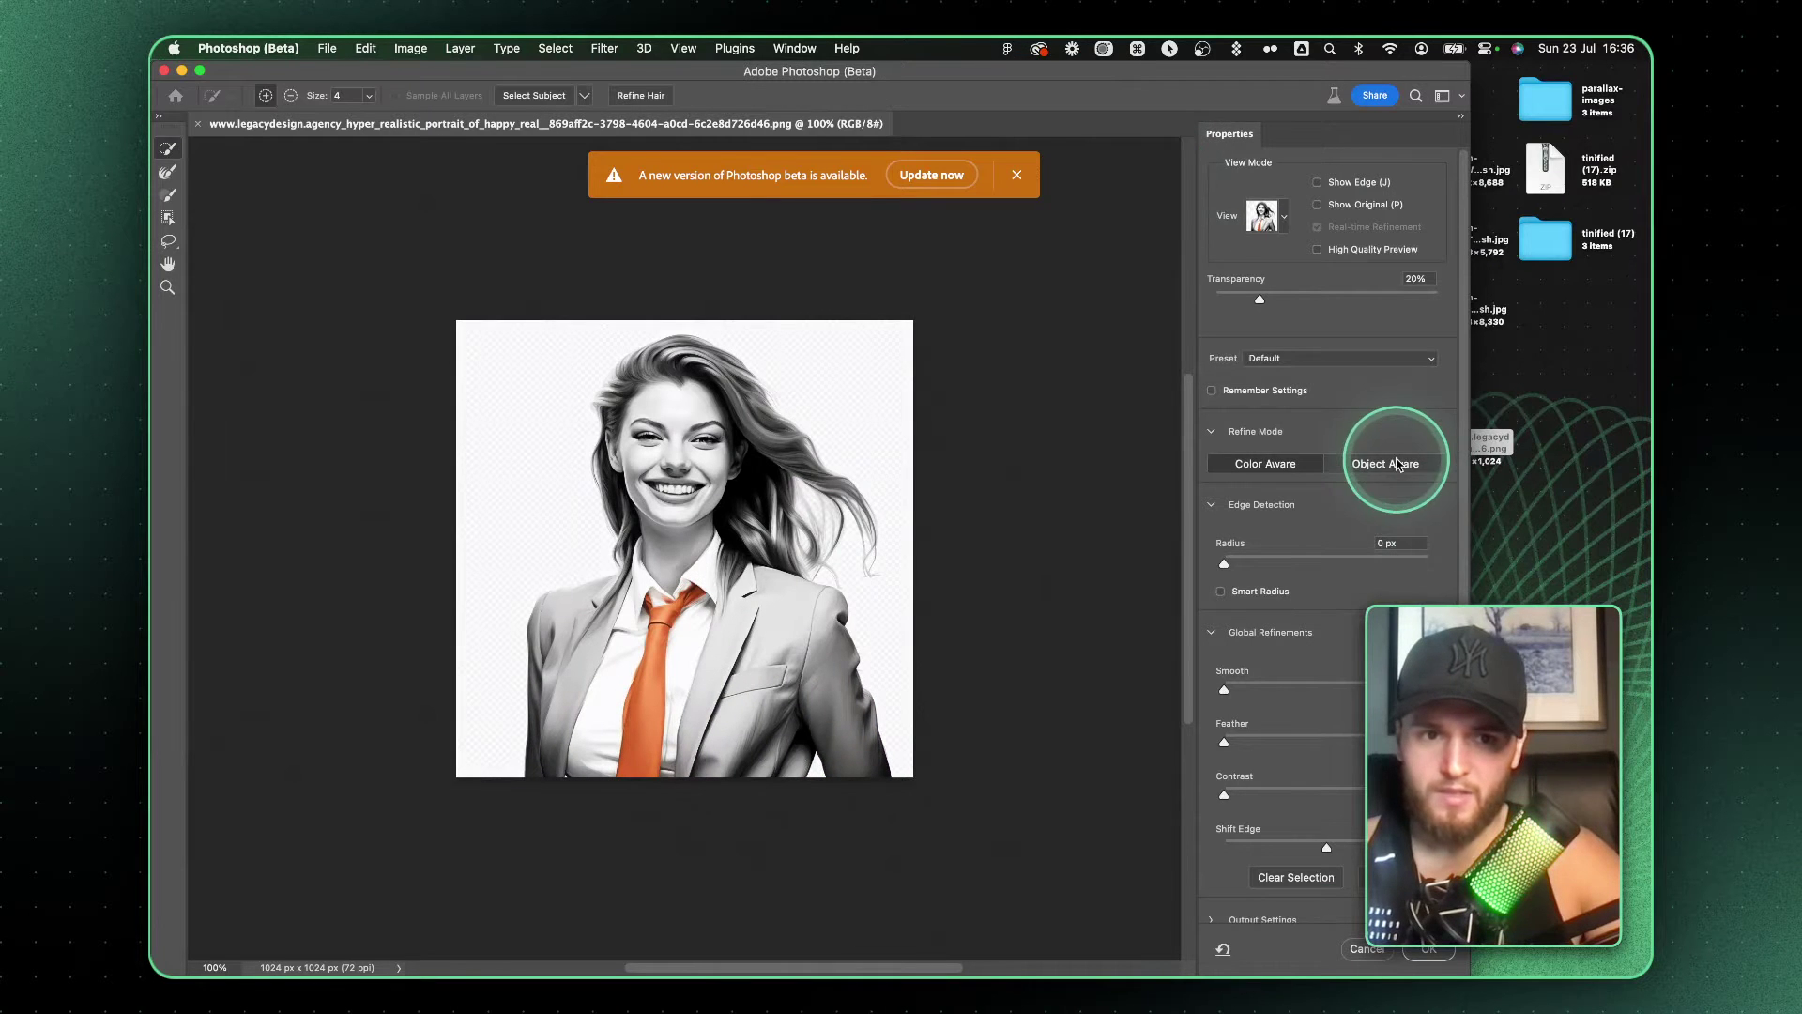
drag(1268, 296, 1470, 295)
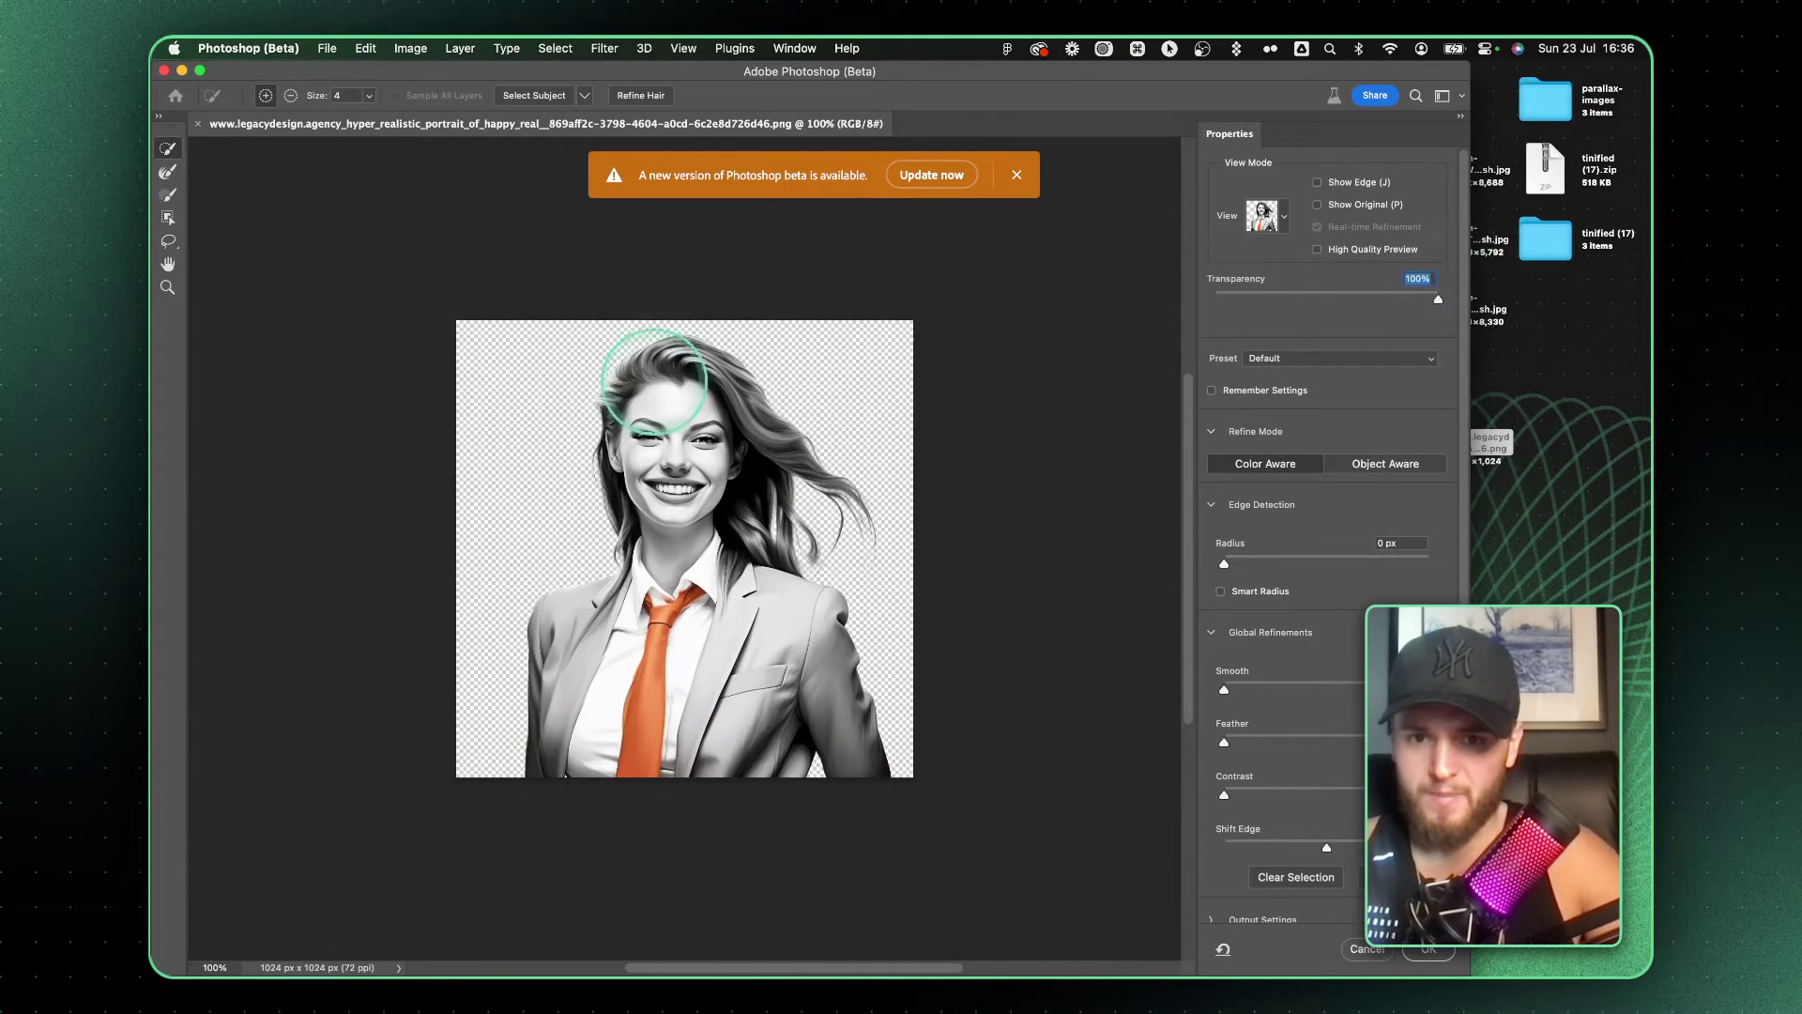
click(1428, 951)
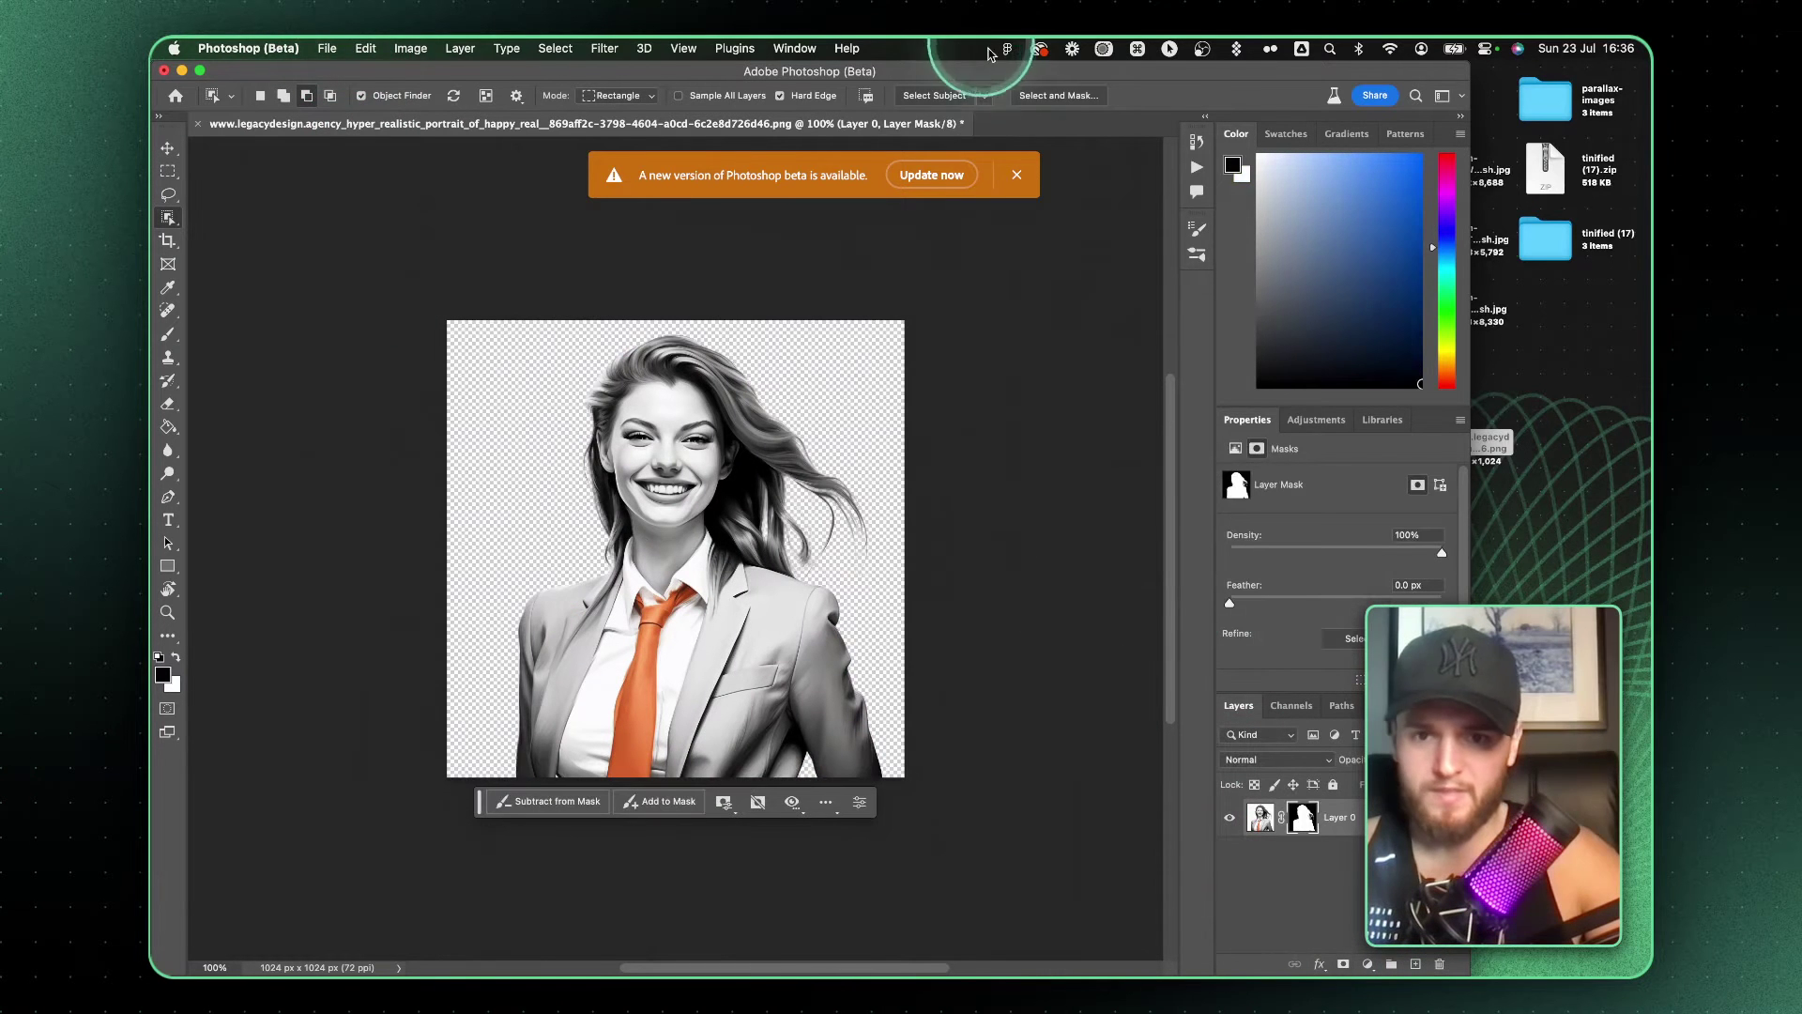
Export the transparent cut-out as a 1024×1024 PNG to the desktop, replacing the existing file.
click(327, 48)
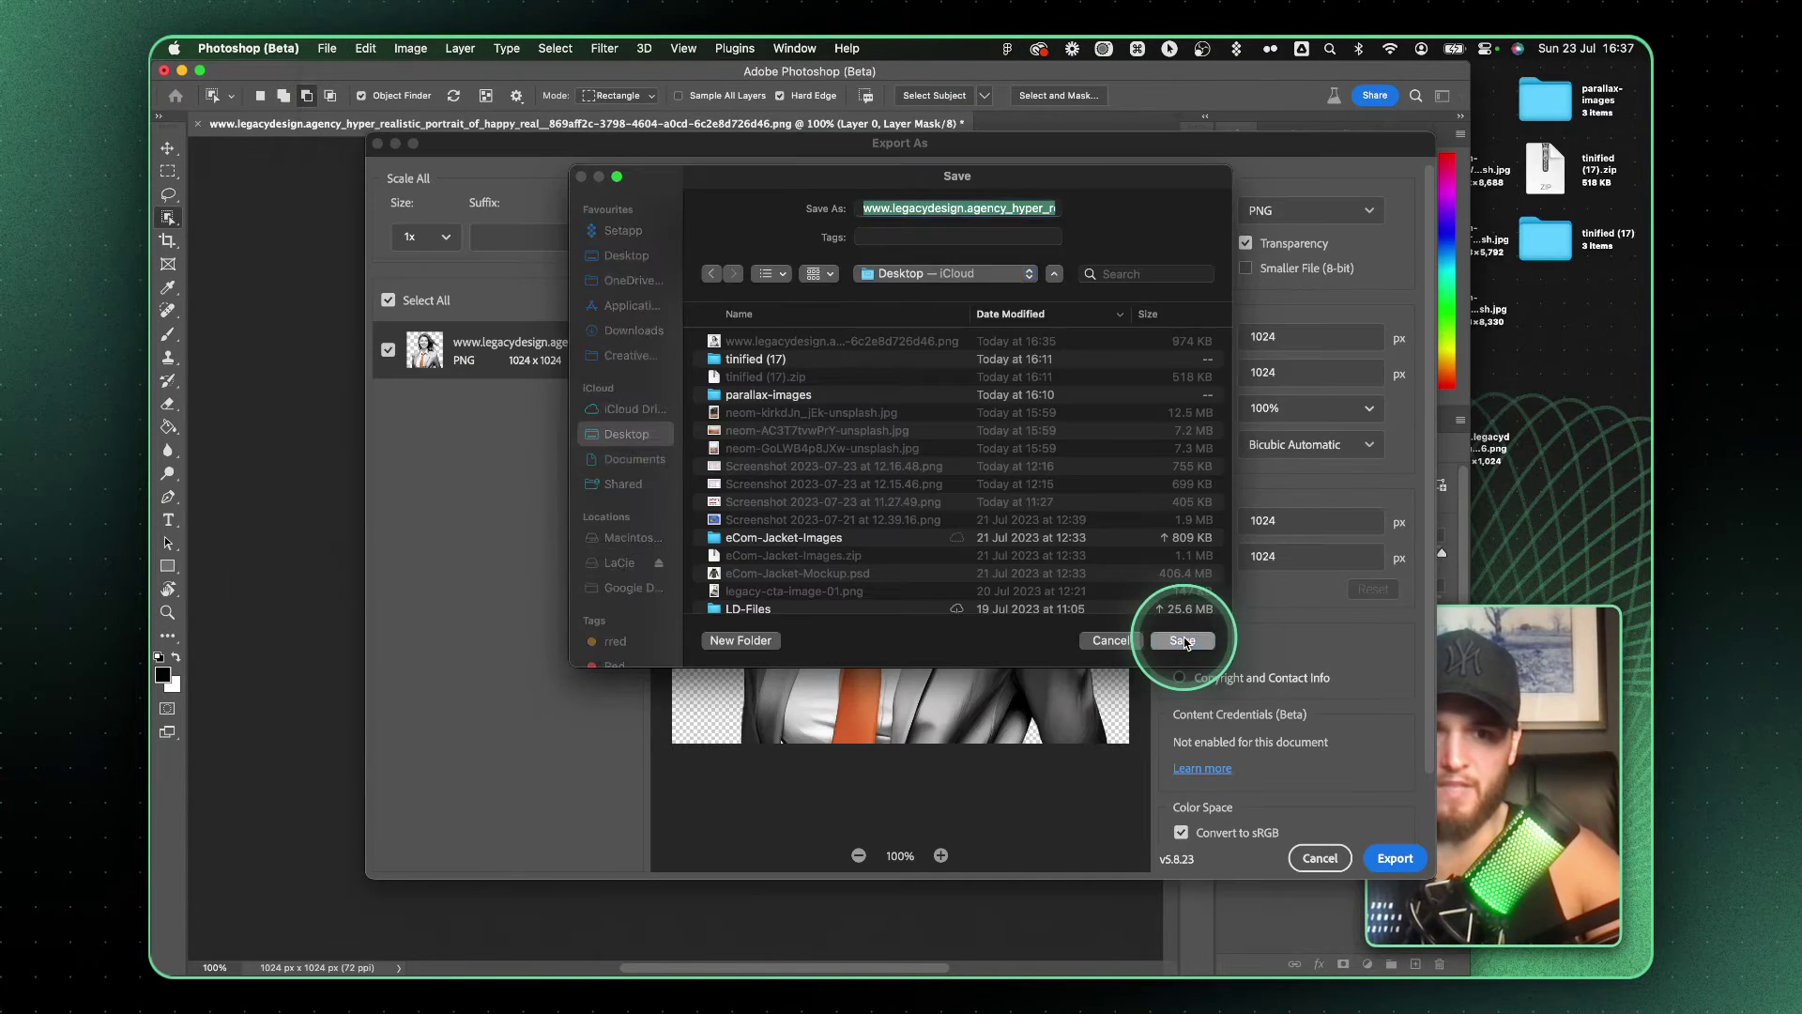
click(1182, 640)
click(948, 532)
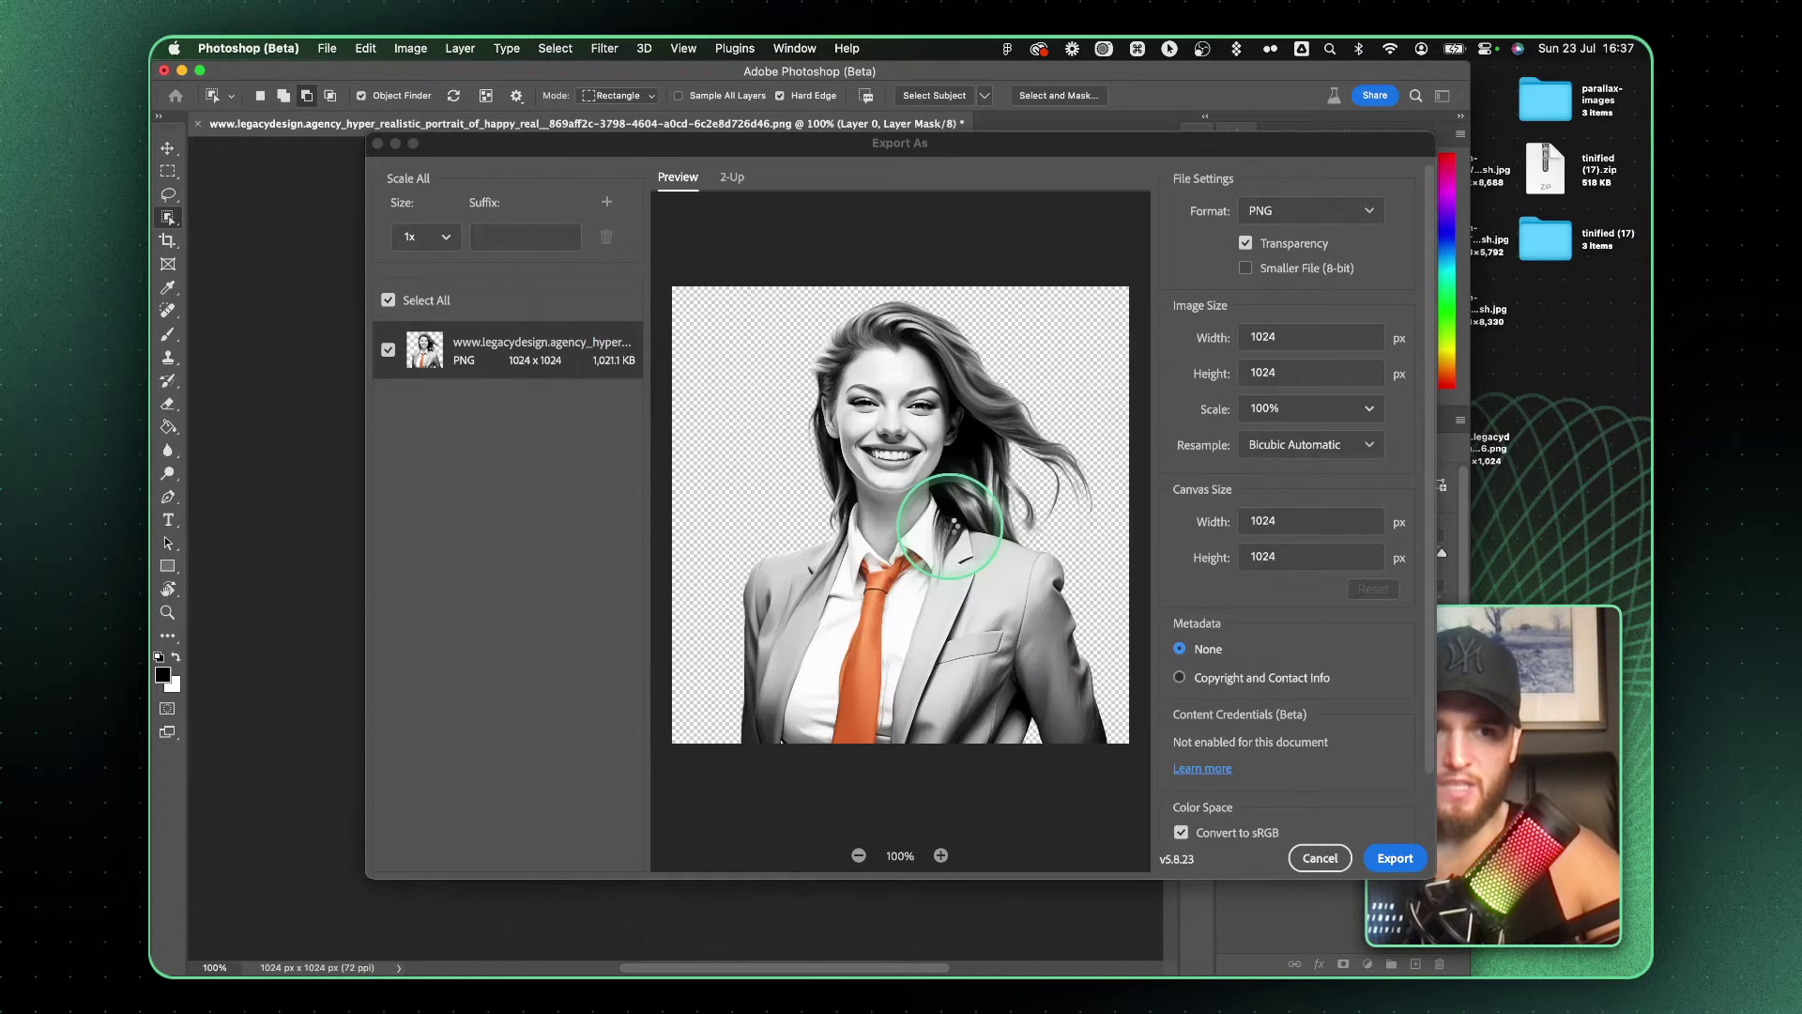
Close Export As and open the image fill of the Figma landing-page hero frame.
click(1396, 862)
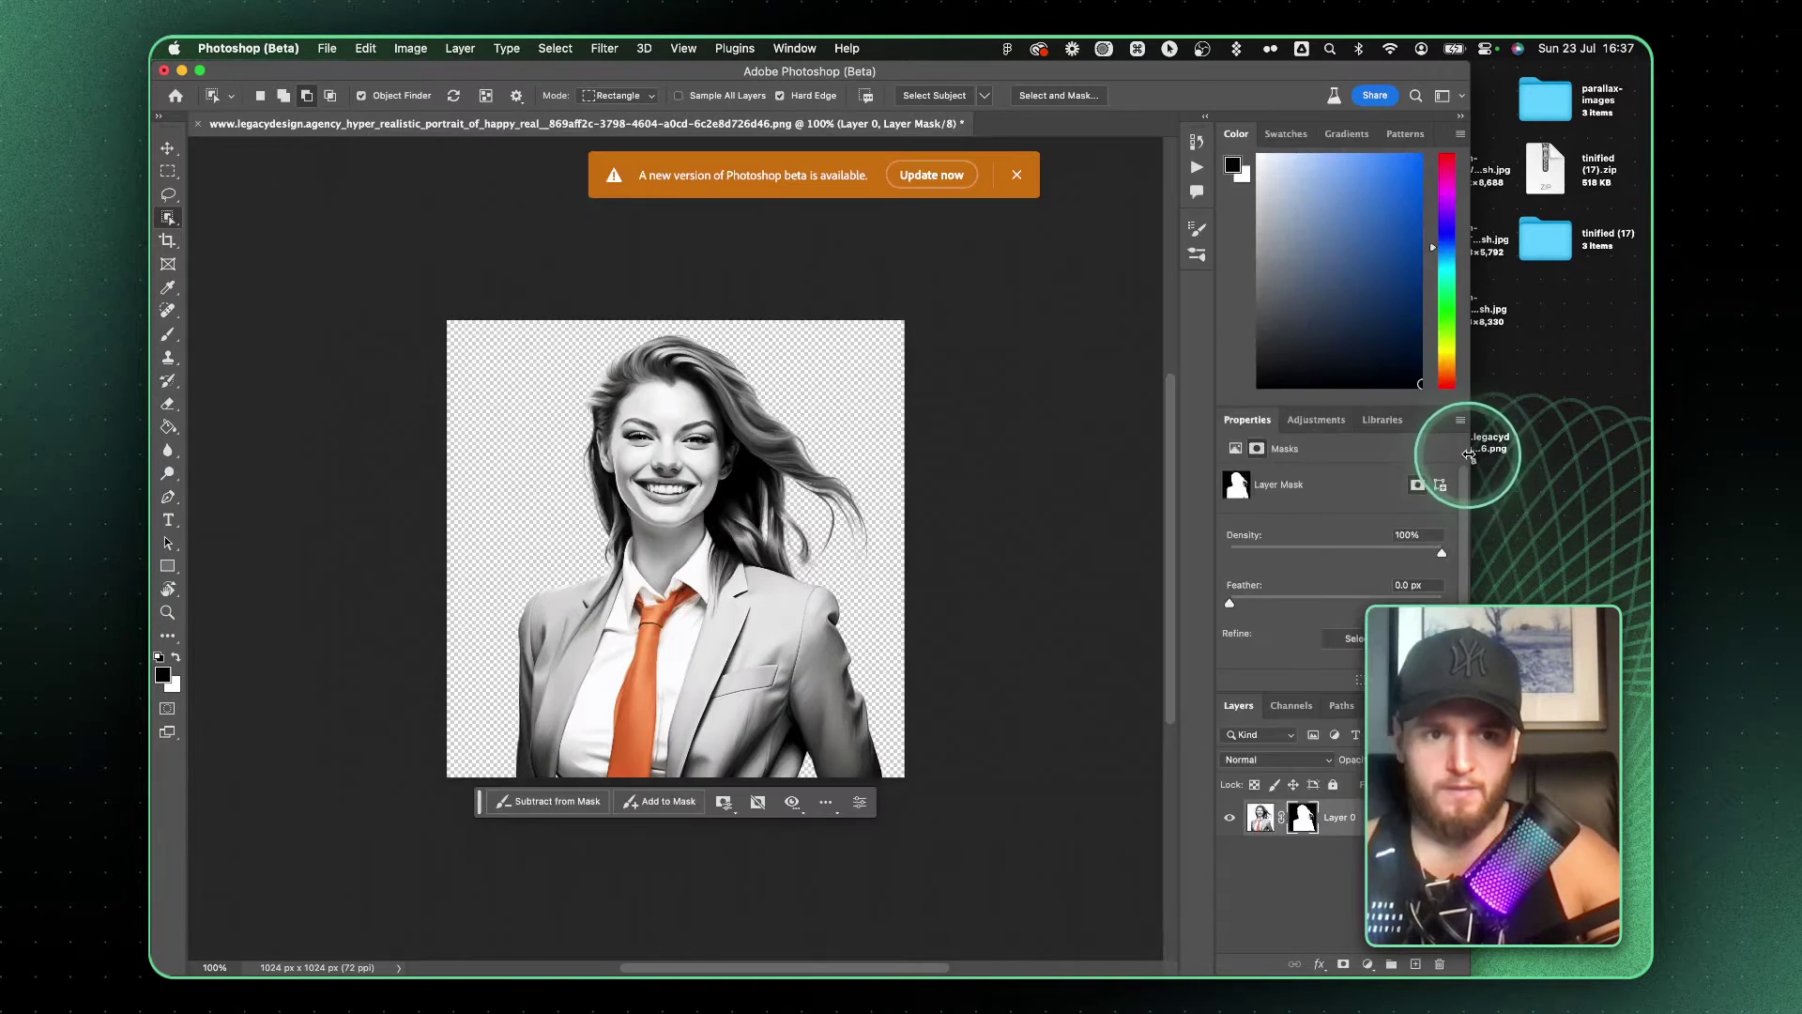
key(ctrl+Left)
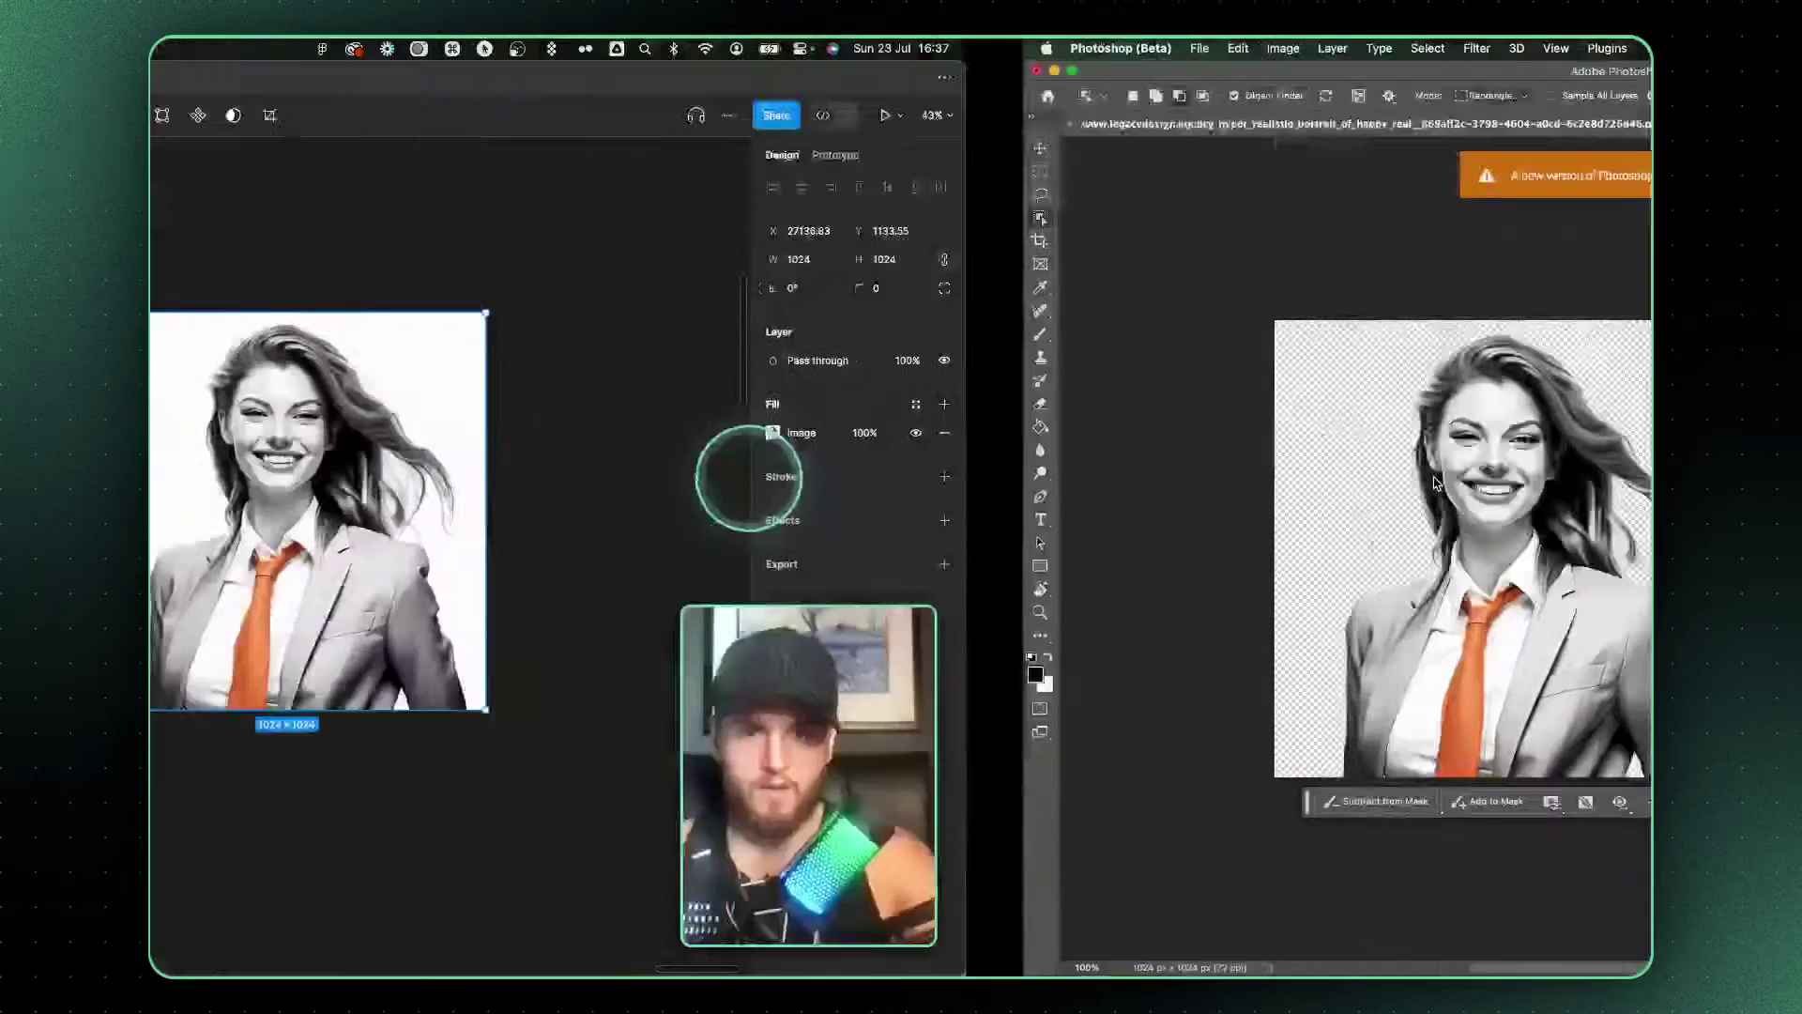
scroll(863, 504, left, 10)
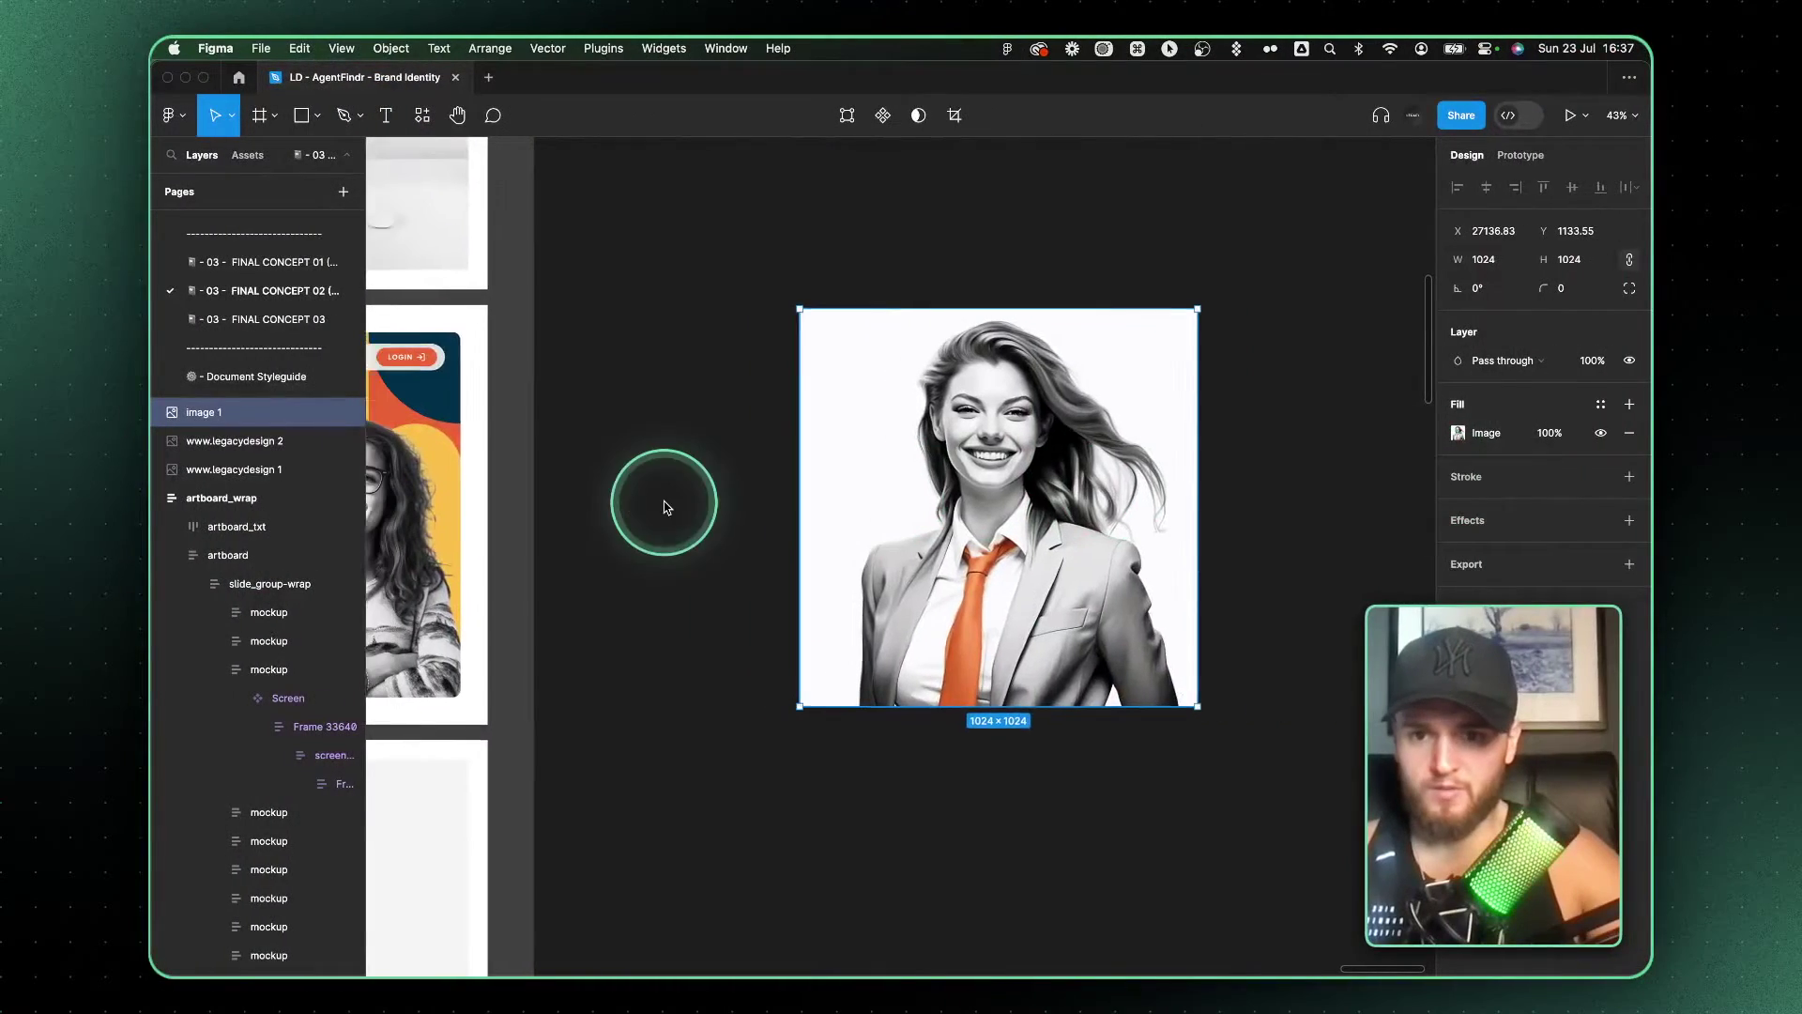
click(684, 526)
click(1458, 772)
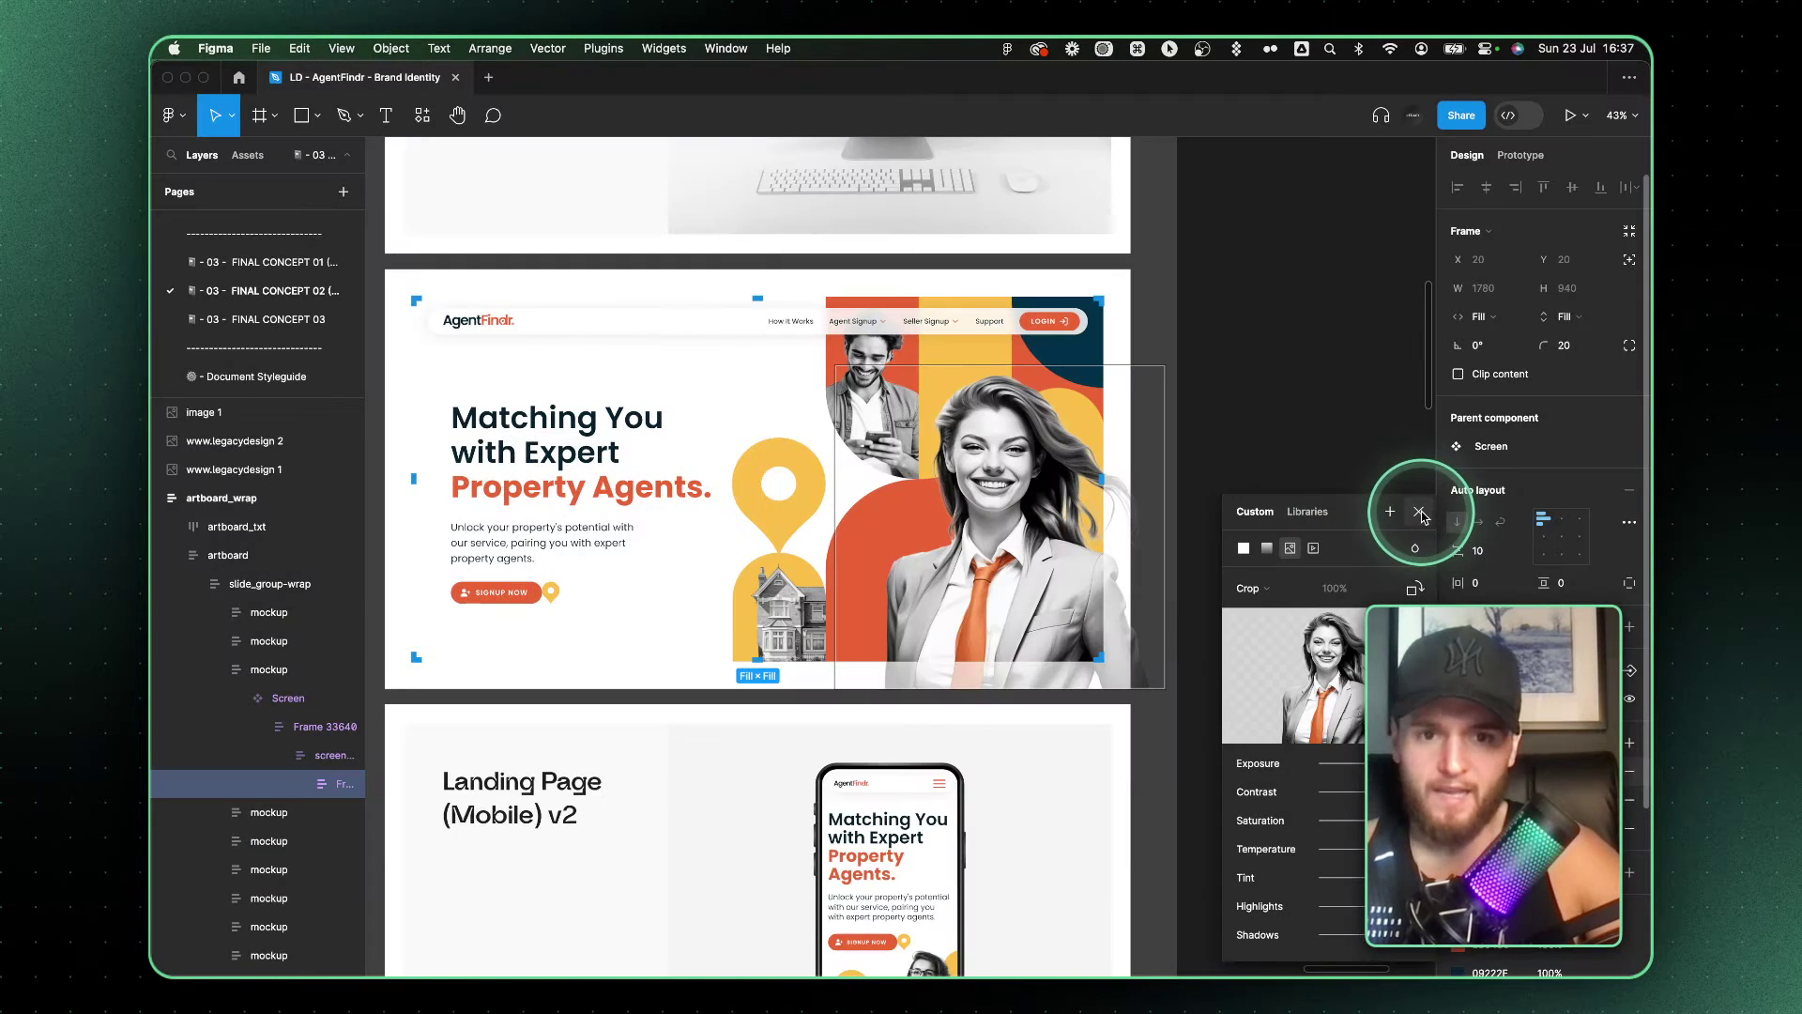
Nudge the new hero portrait slightly up and right within its frame, then return to Photoshop.
drag(1009, 491, 1014, 479)
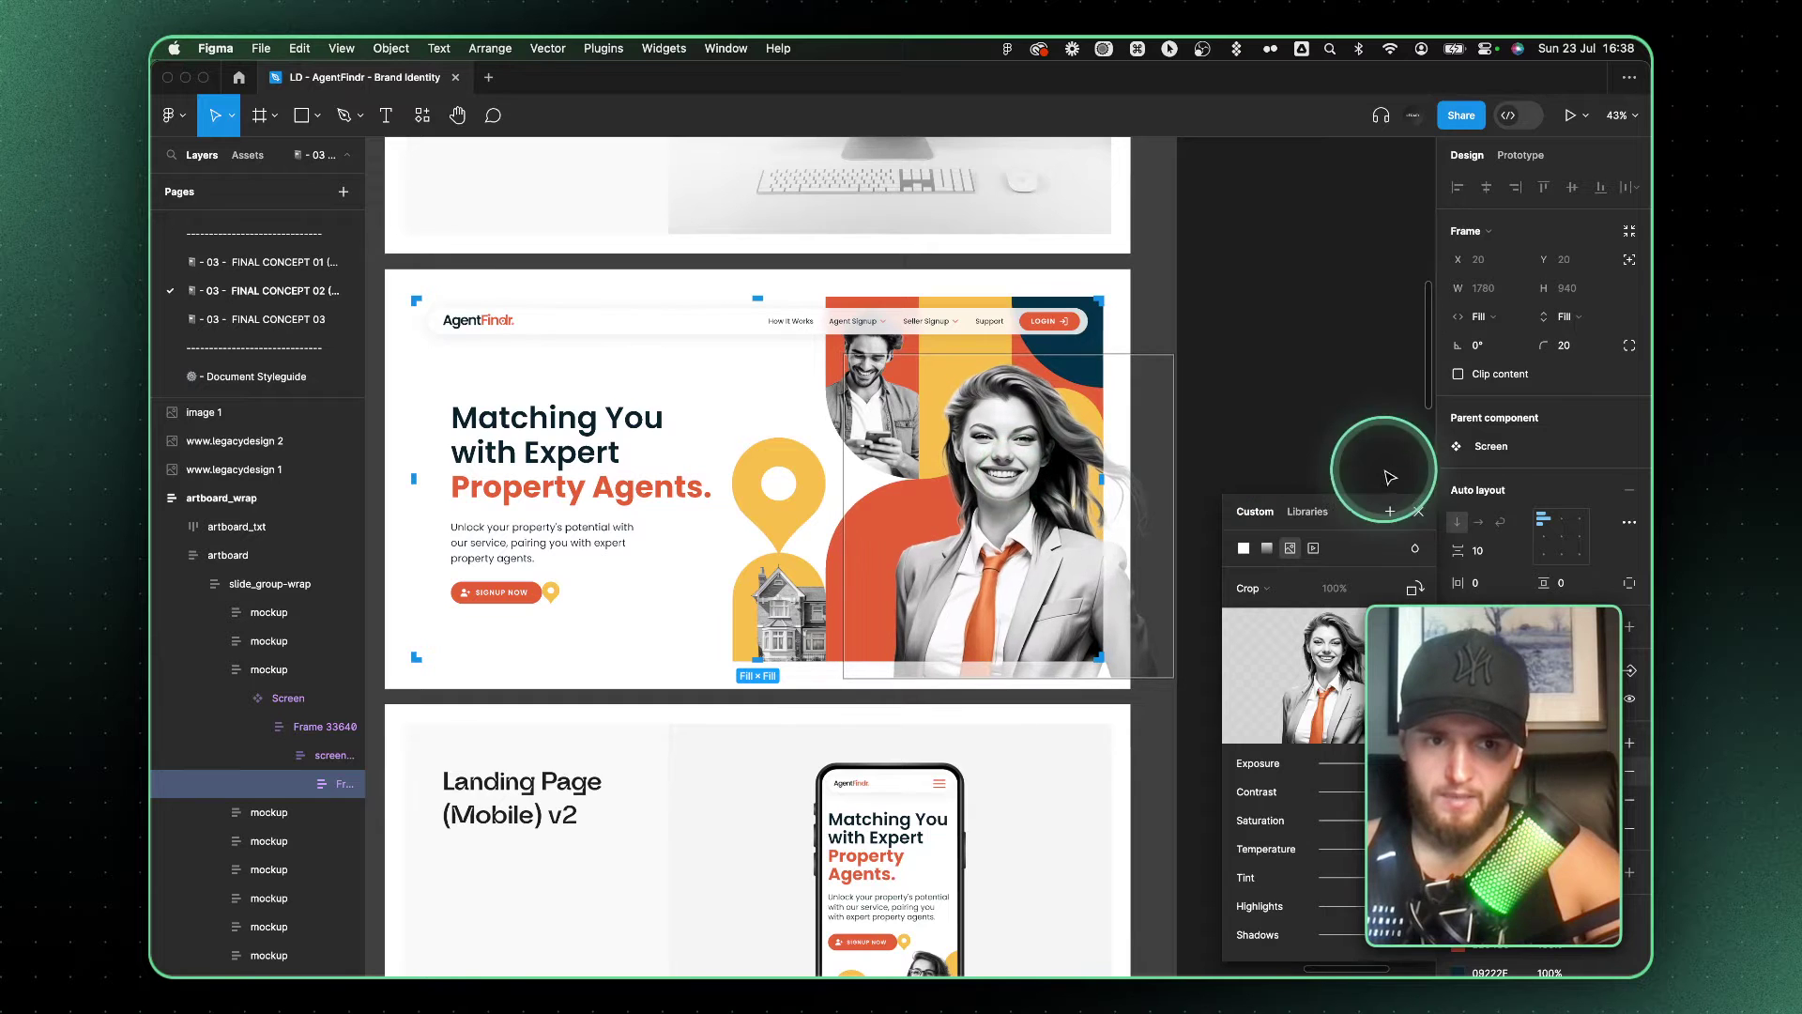
click(1340, 434)
scroll(1174, 442, up, 5)
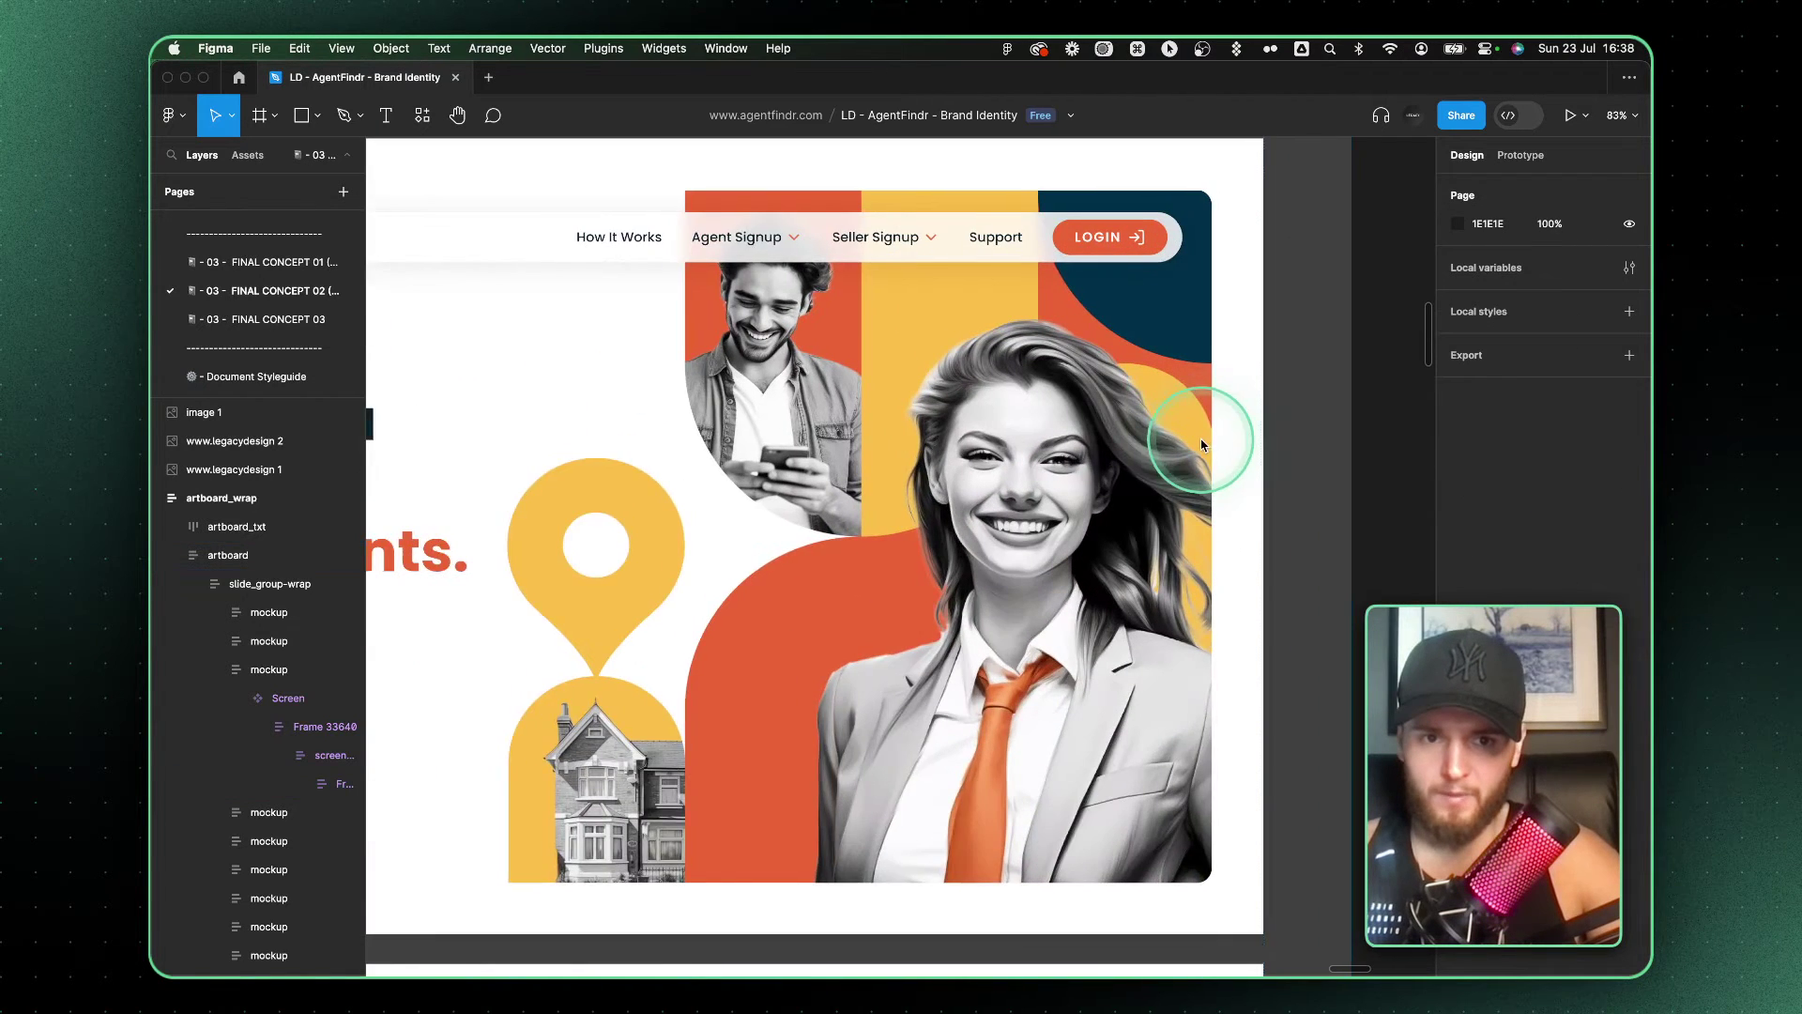
scroll(1185, 482, down, 2)
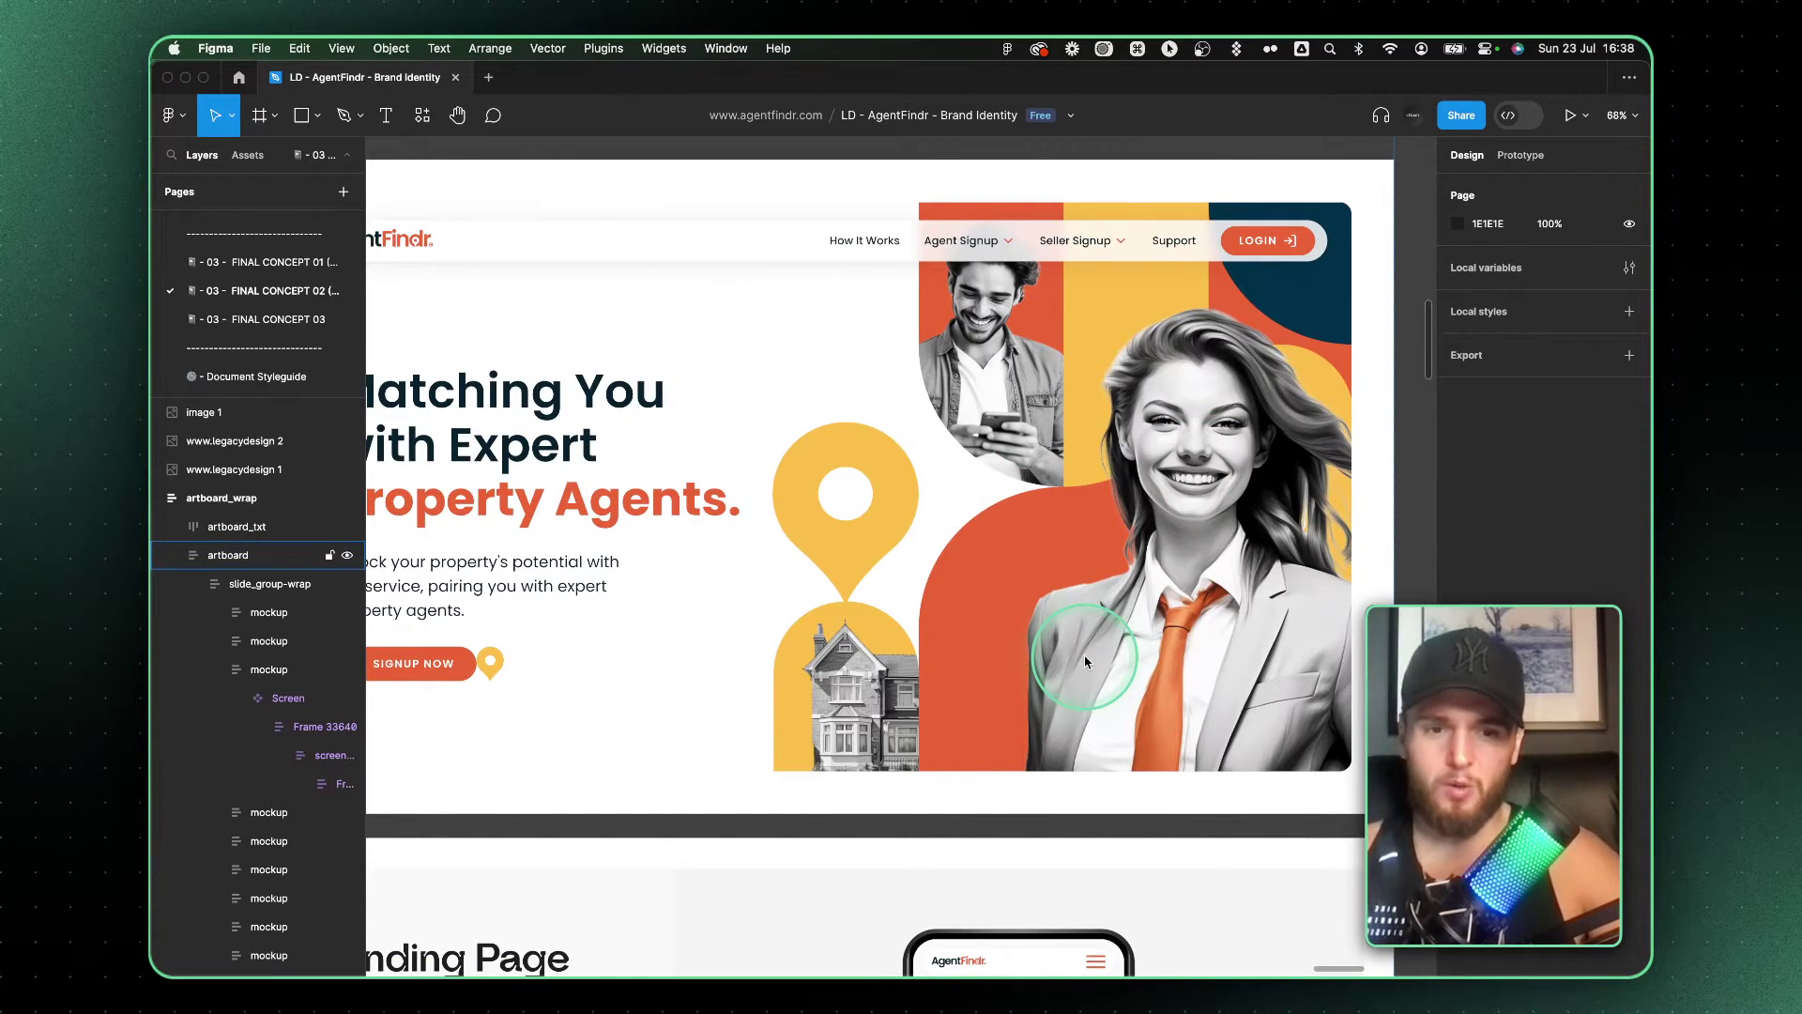
scroll(1141, 410, down, 3)
key(ctrl+Right)
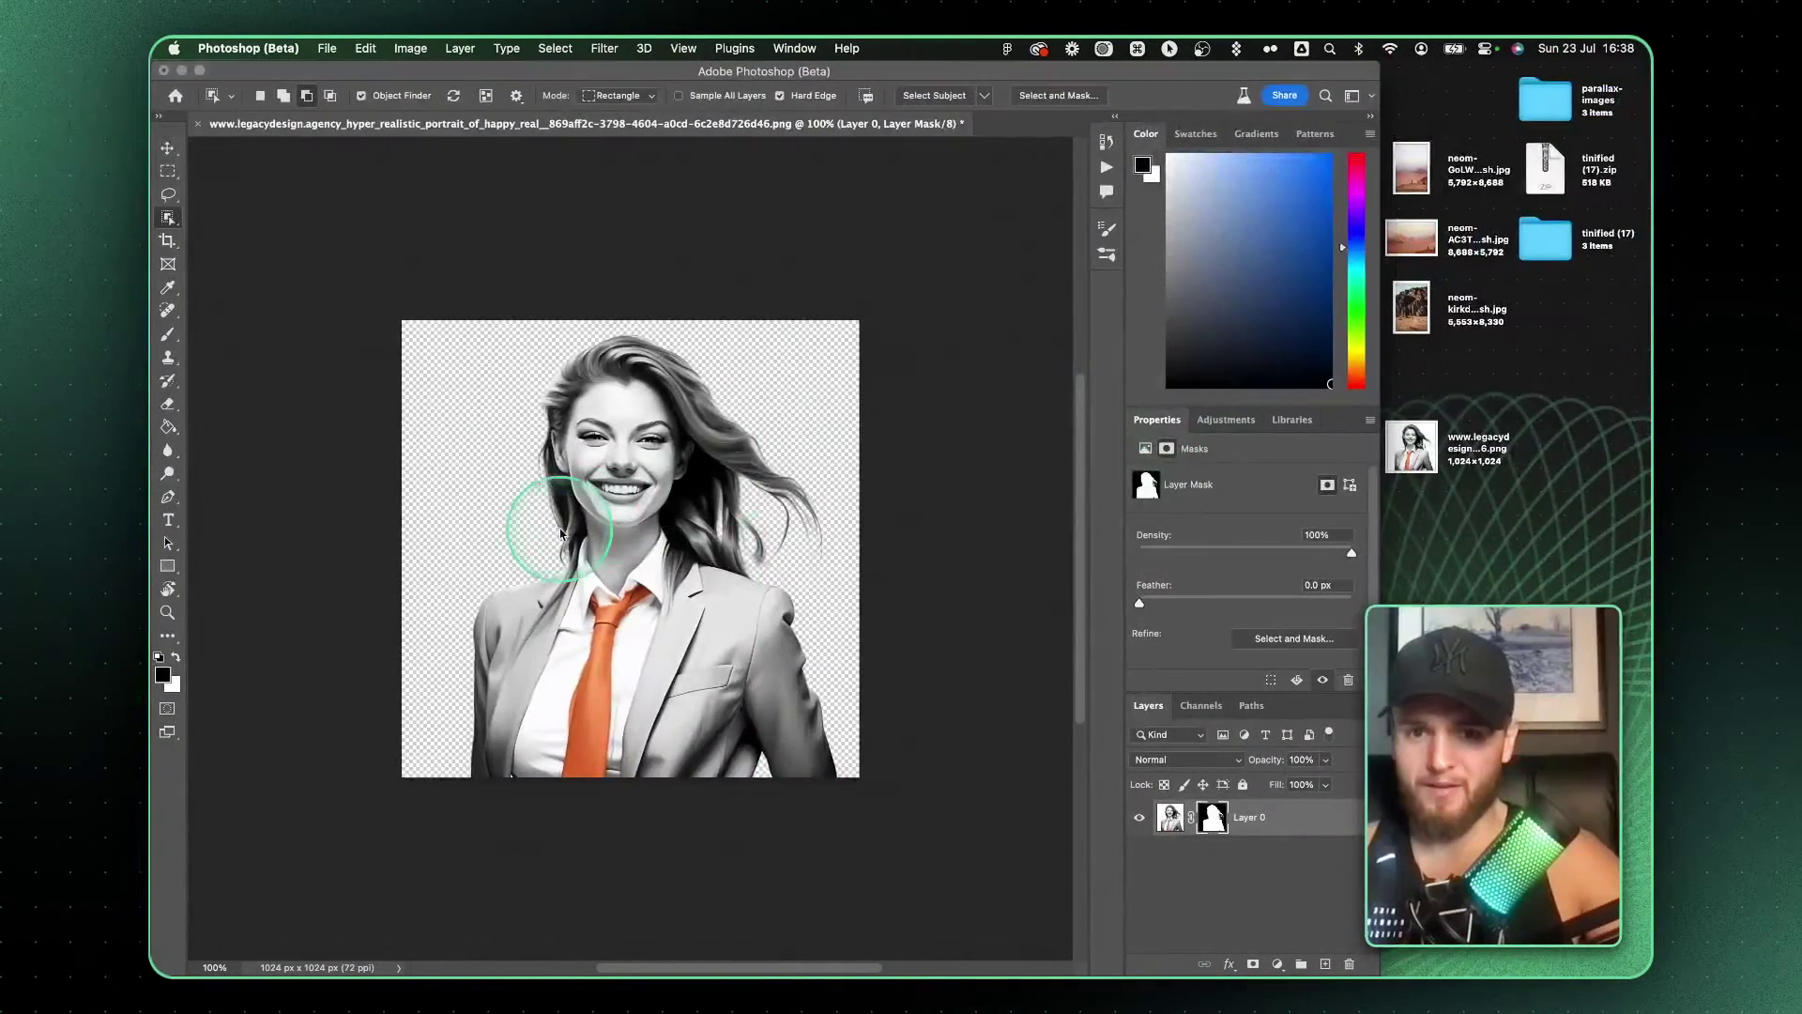
Marquee-select the woman's head and Generative Fill it with 'add an orange headband'.
scroll(511, 494, up, 2)
click(169, 150)
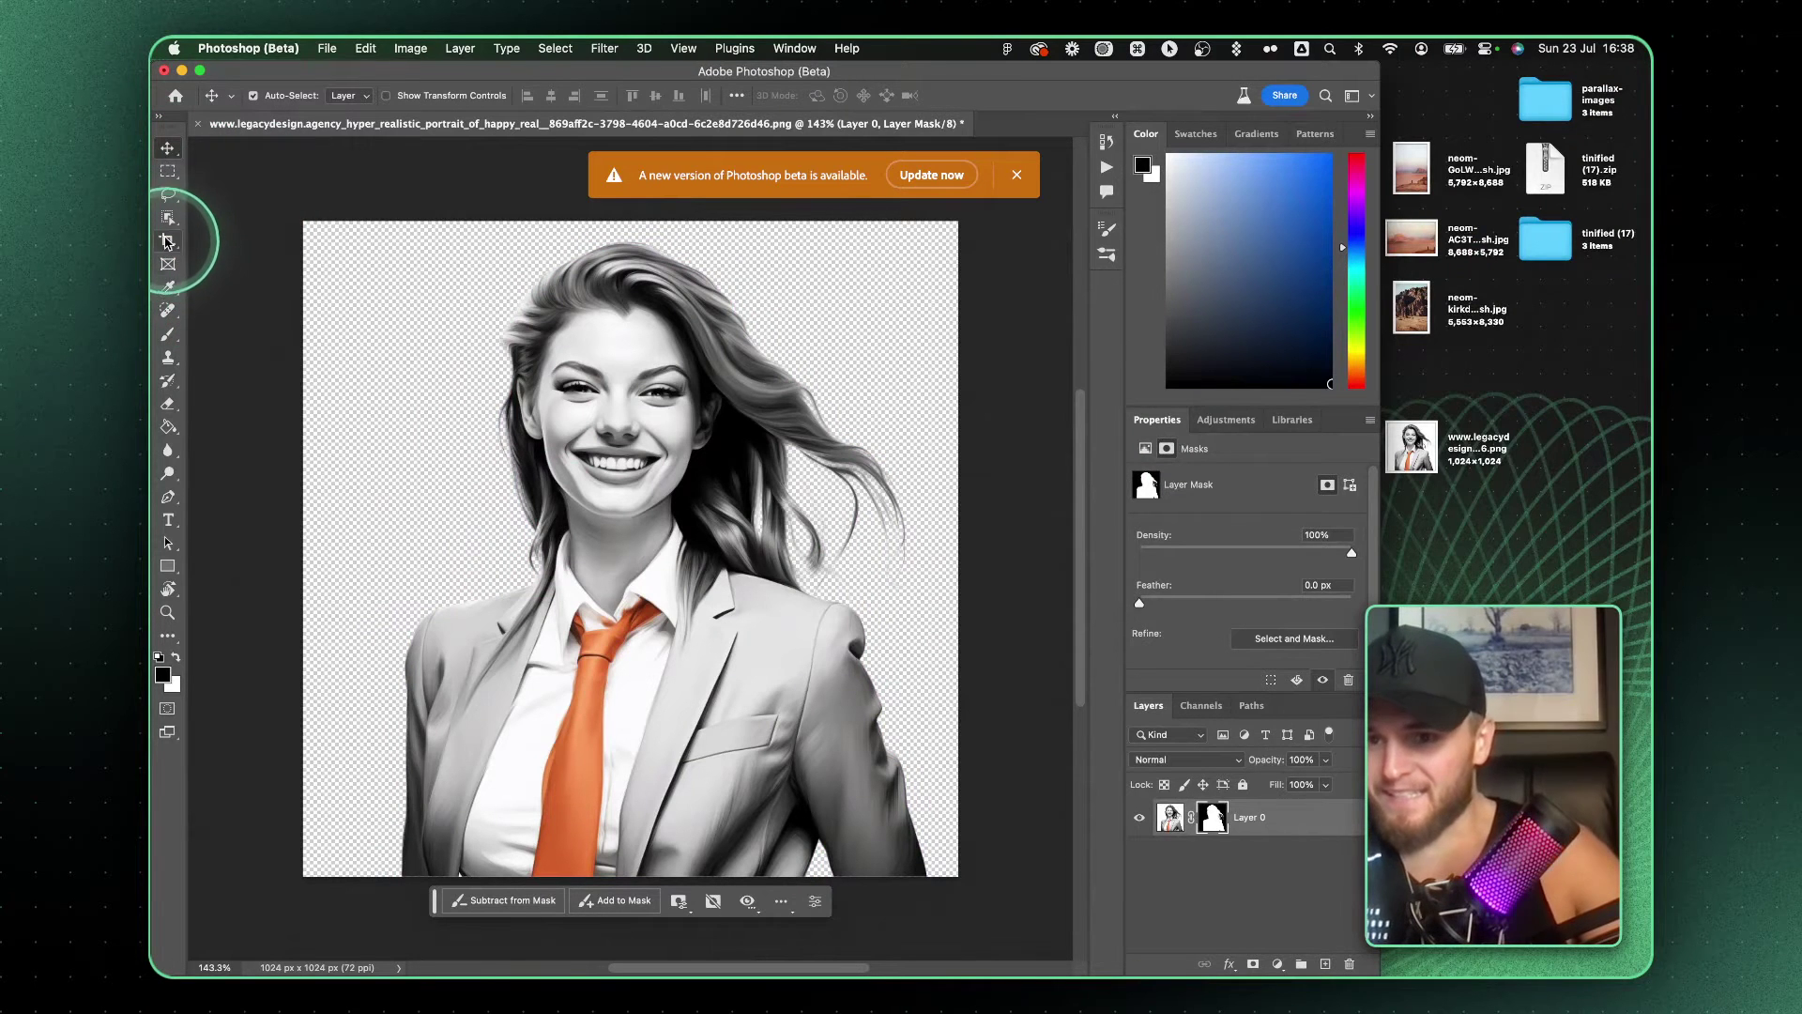
click(170, 173)
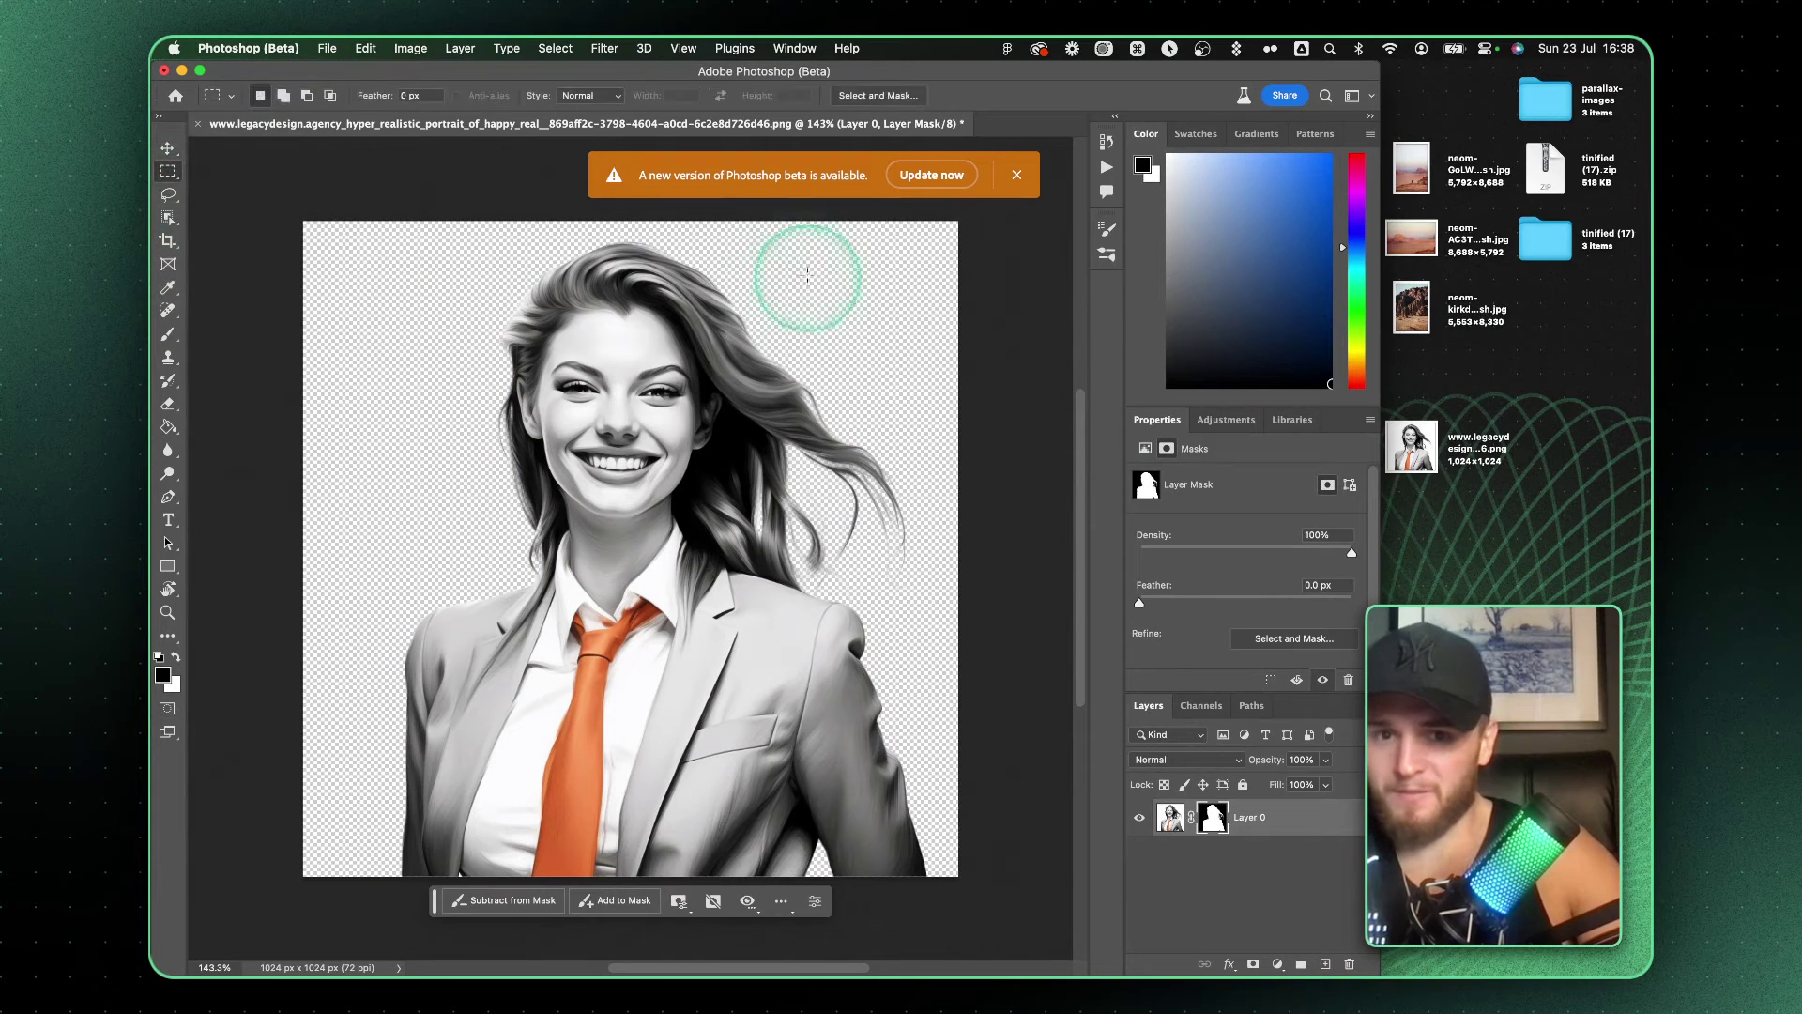
drag(813, 238, 824, 247)
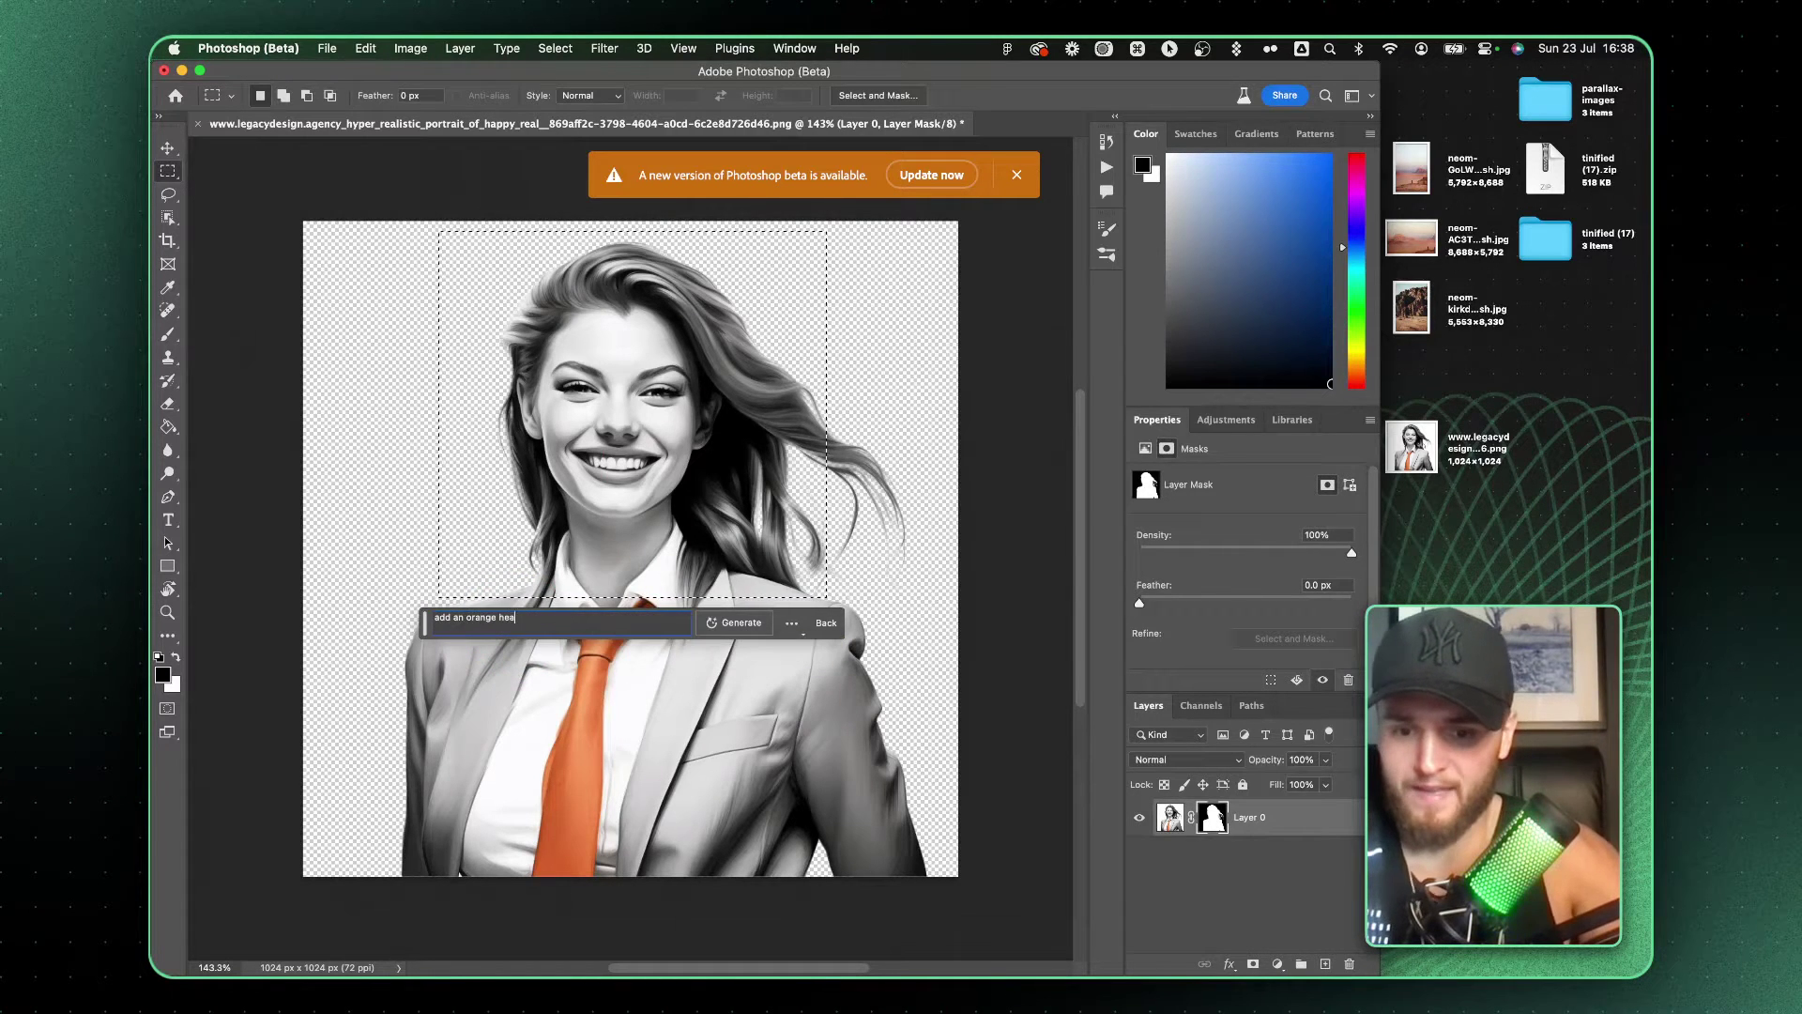
key(Return)
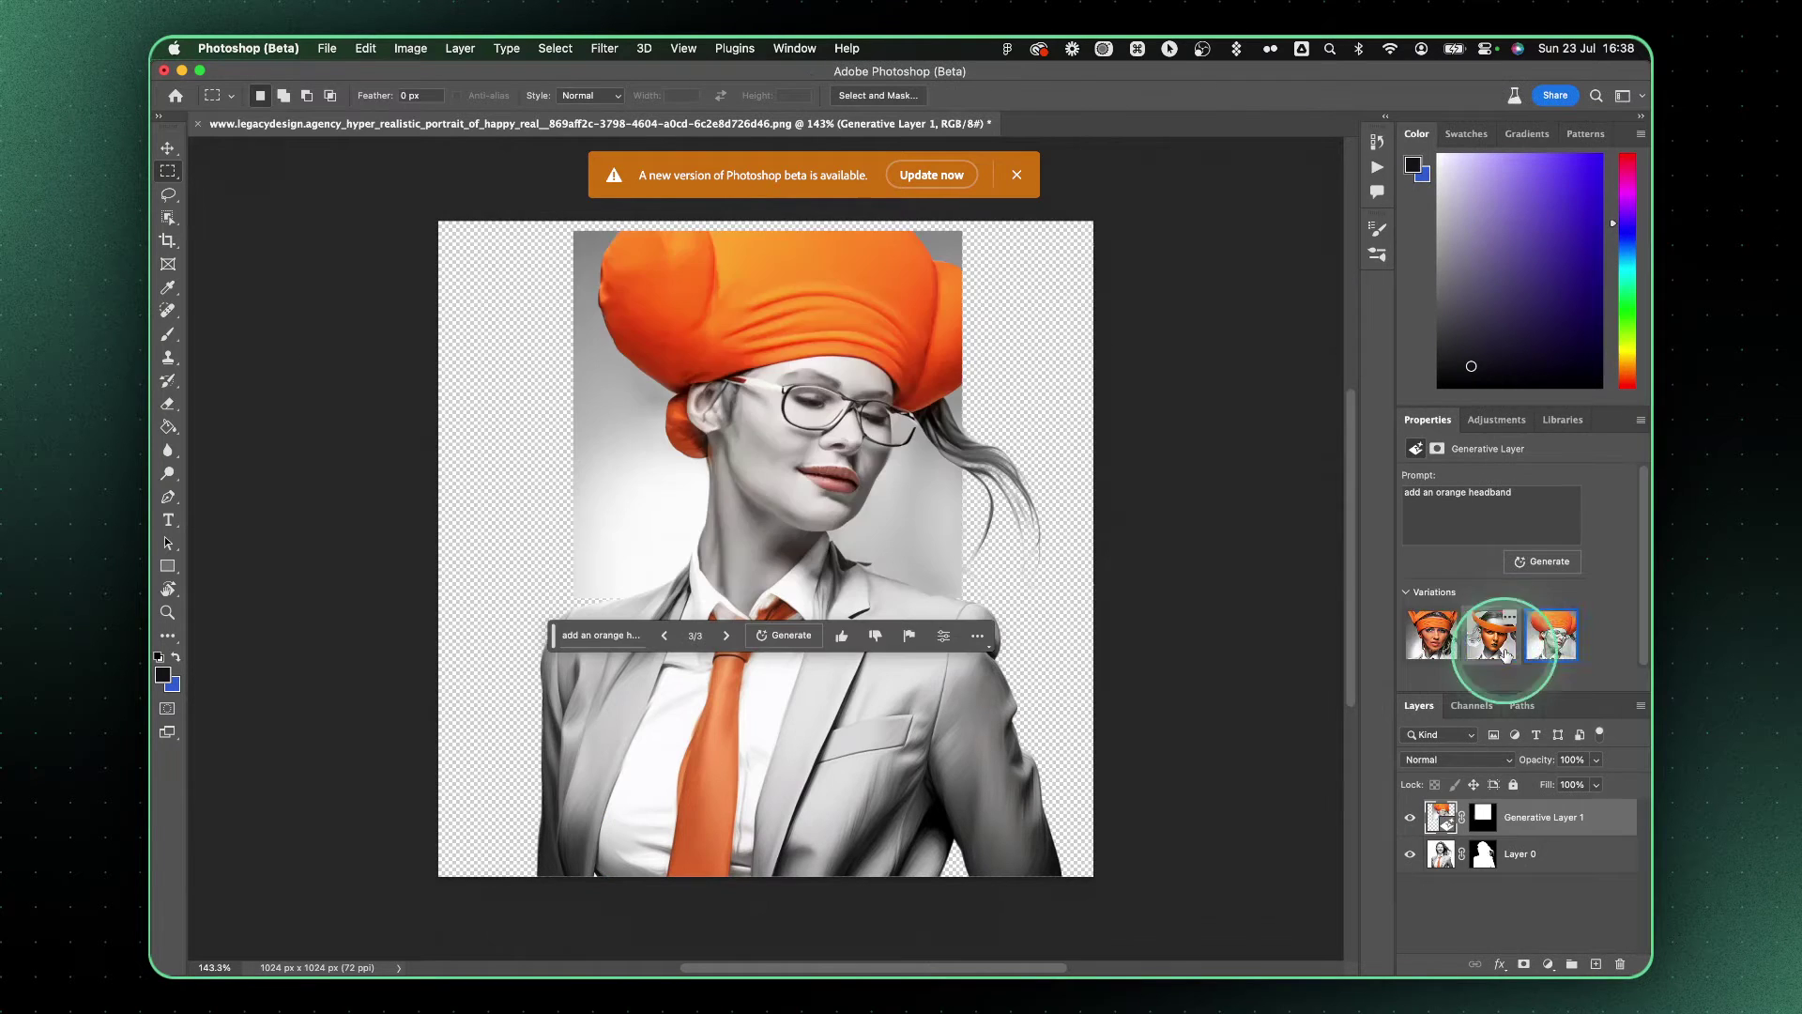
Cycle through the folded, ring and turban headband variations, ending on the orange turban with glasses.
click(1495, 648)
click(1439, 638)
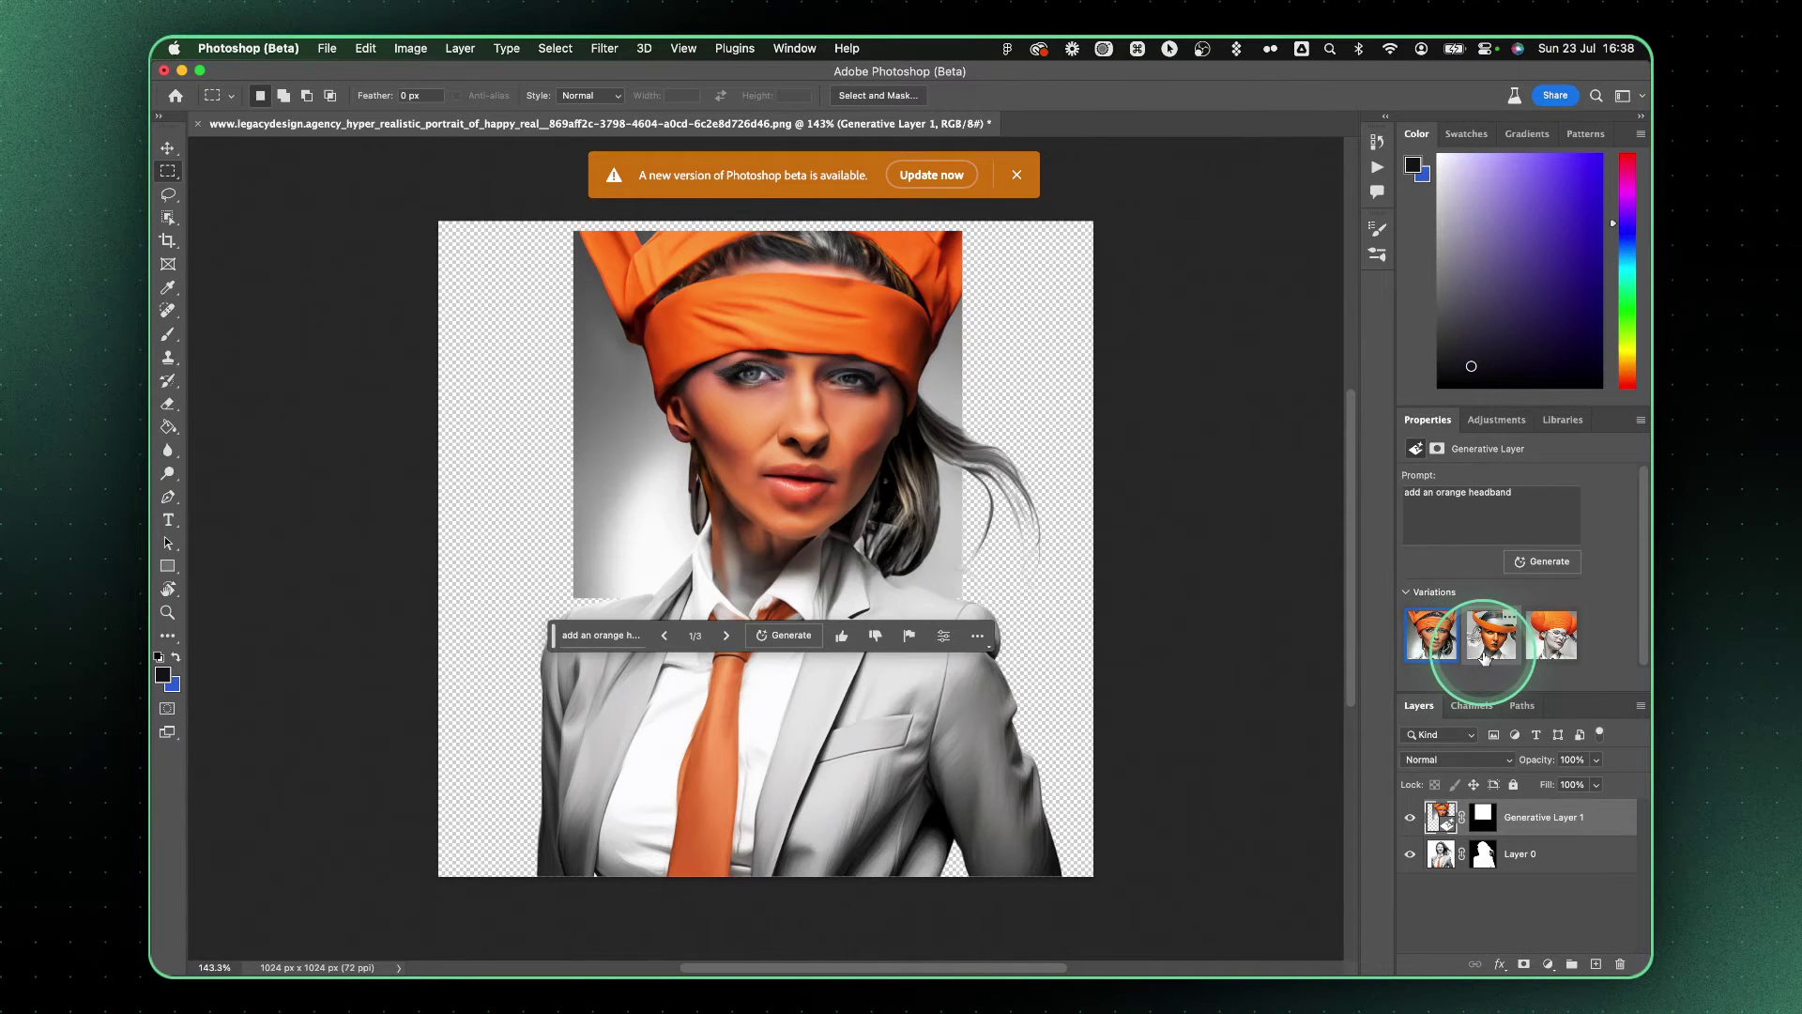
click(1489, 655)
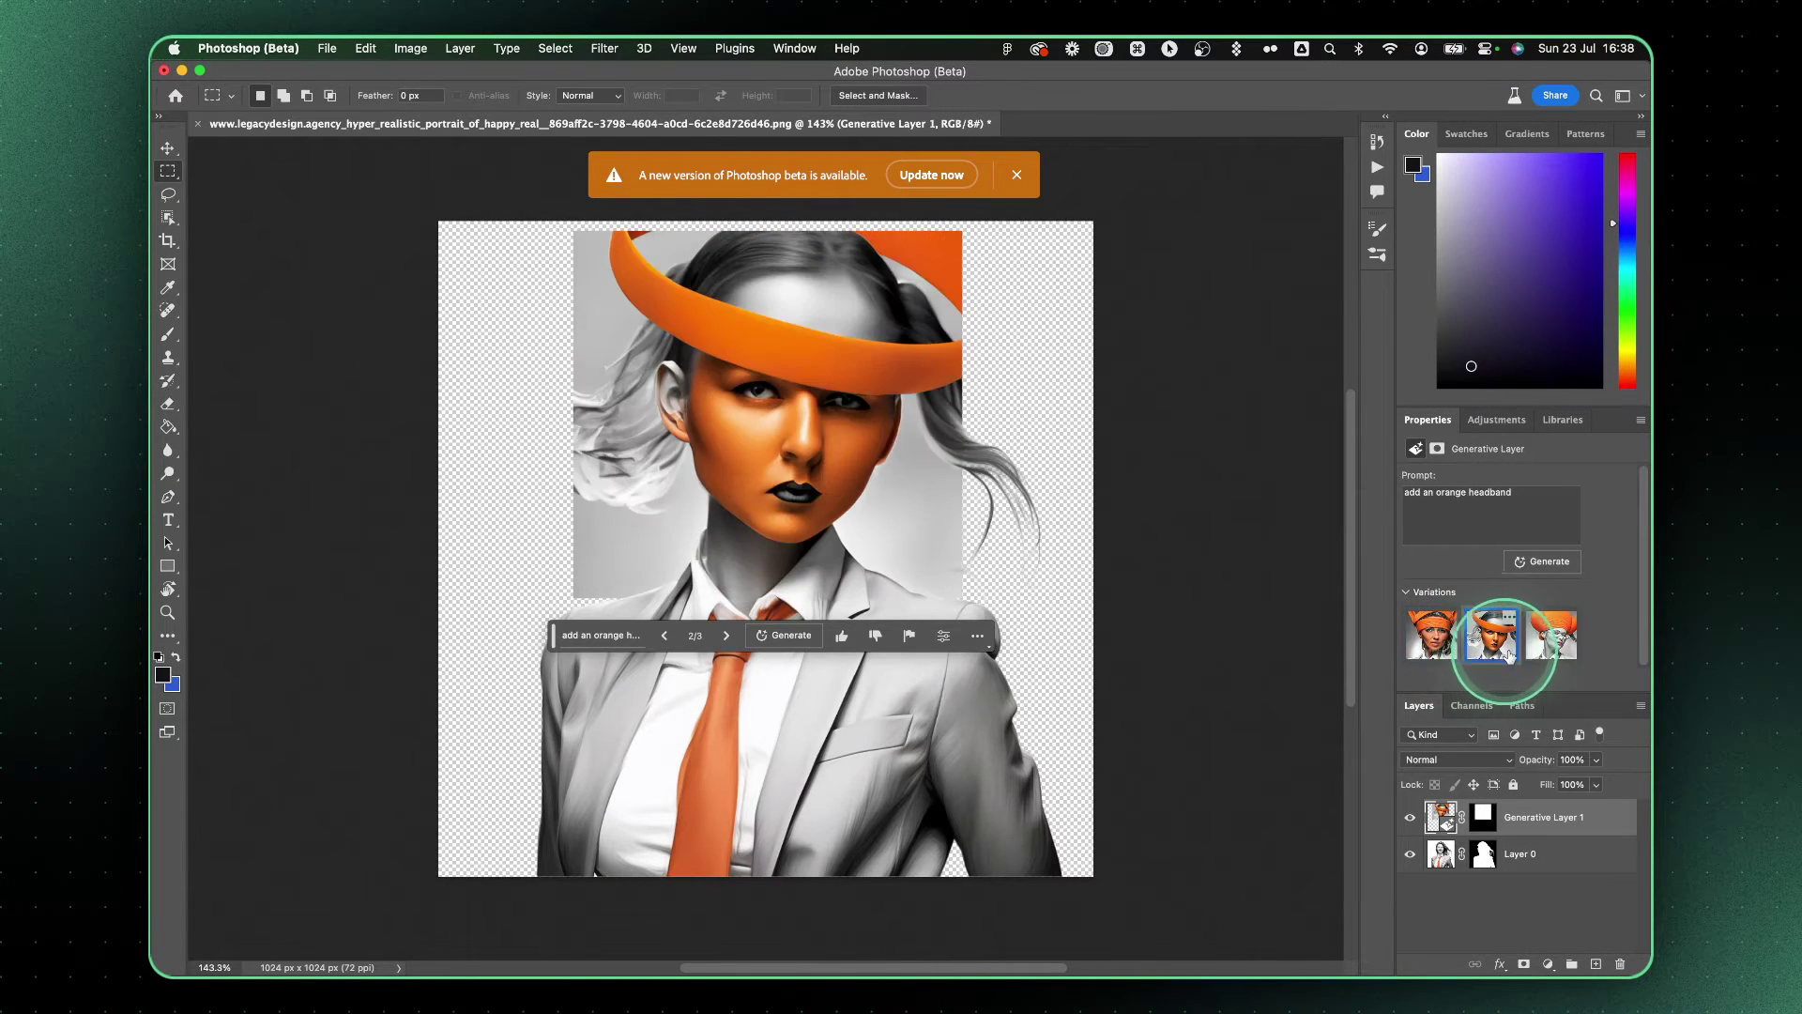
click(1549, 646)
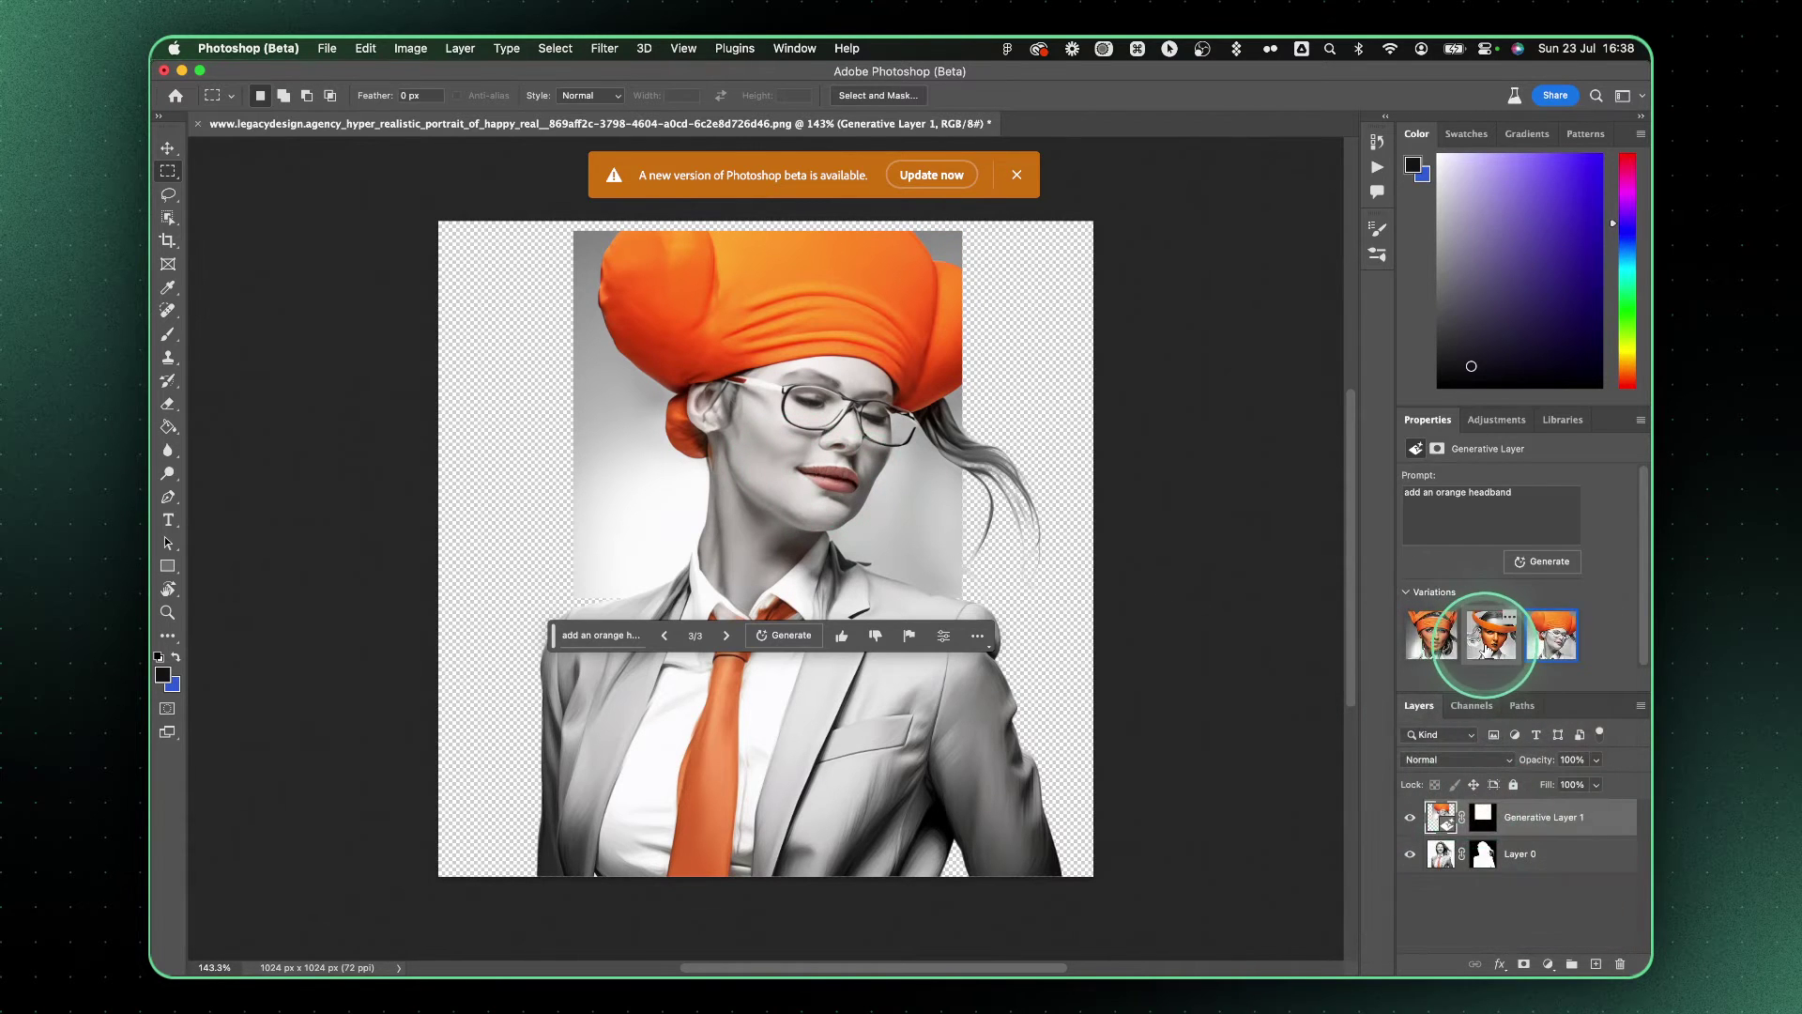
click(1488, 643)
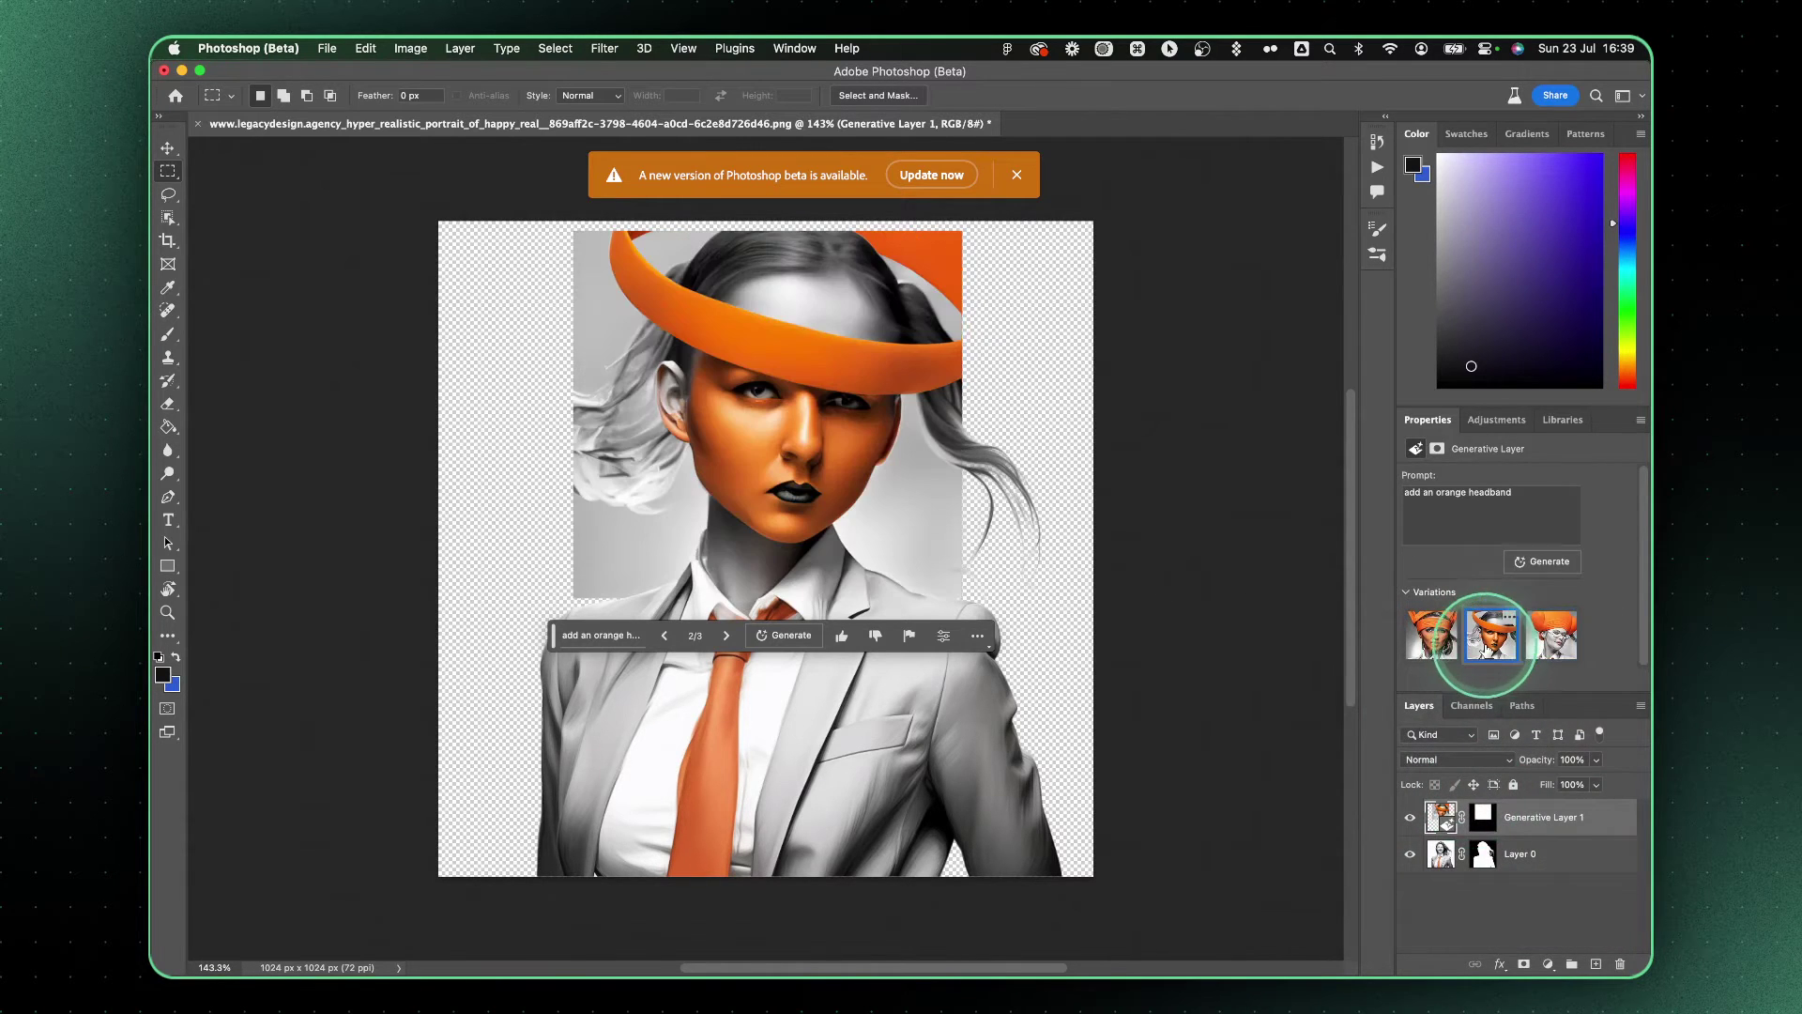
click(1427, 639)
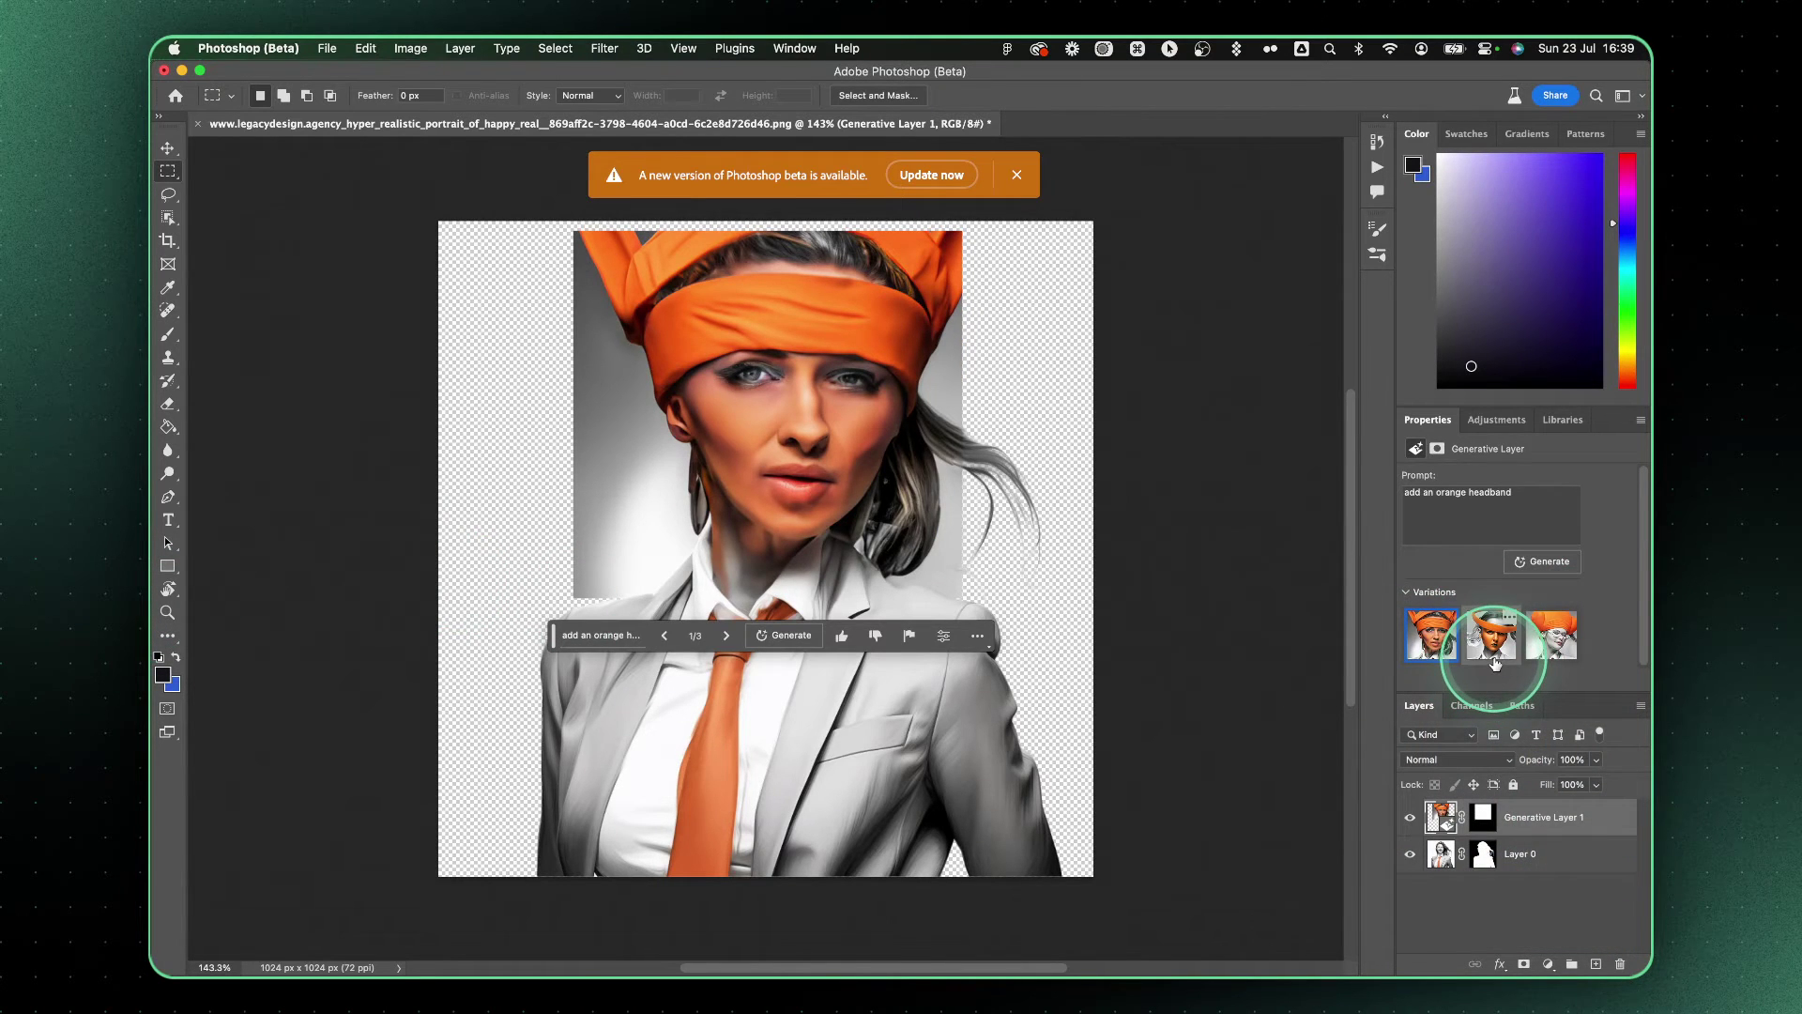
click(1493, 645)
click(1547, 640)
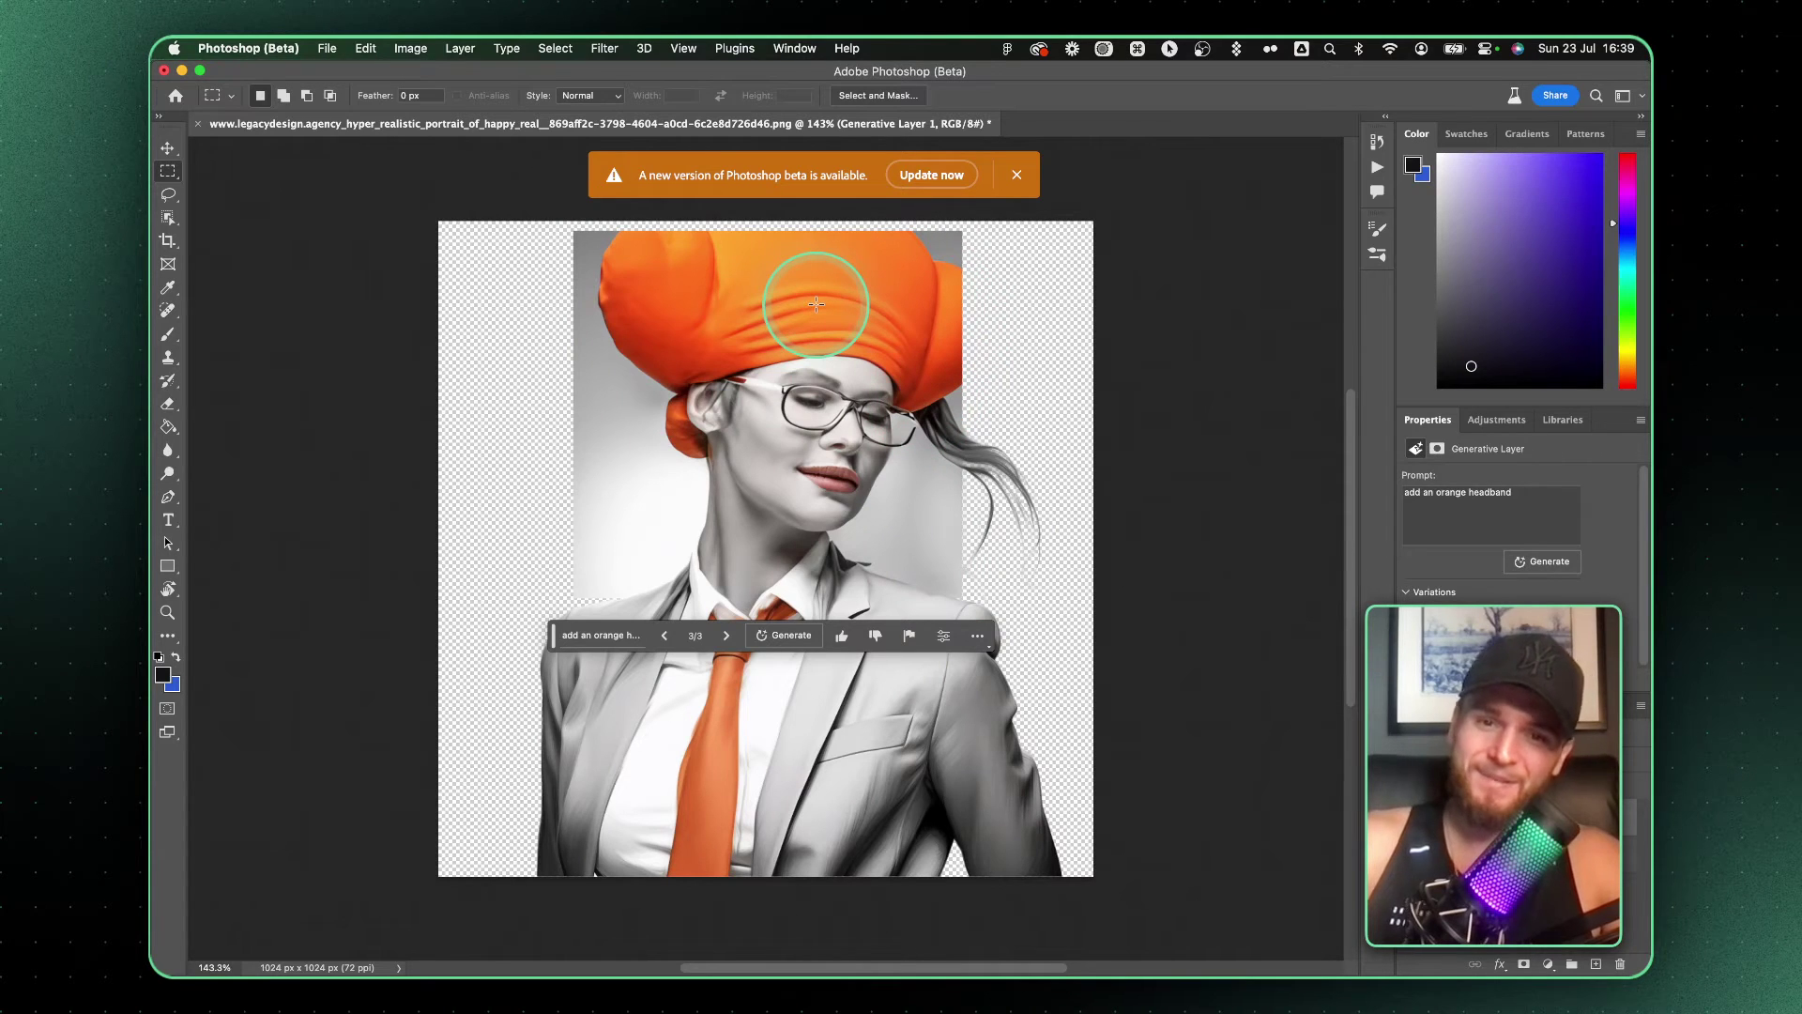
Review the AgentFindr landing page in Figma, then return to the Discord Midjourney chat.
key(ctrl+Left)
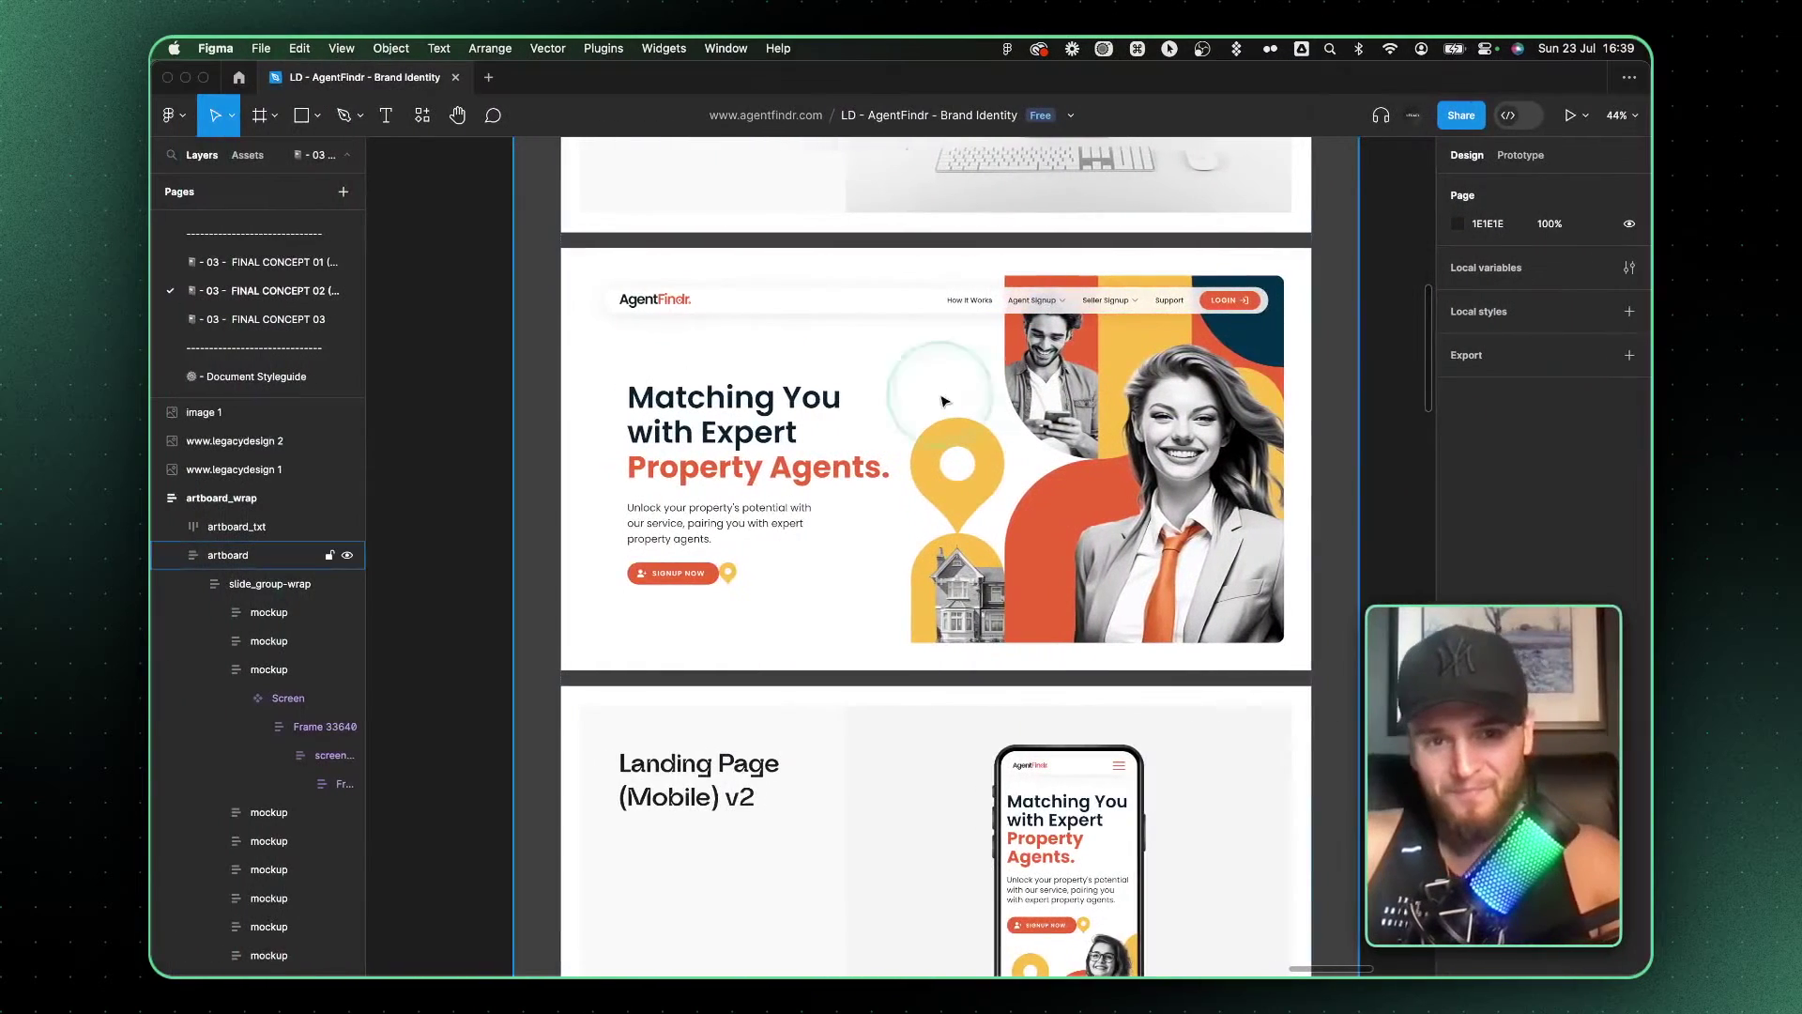
scroll(1129, 488, right, 2)
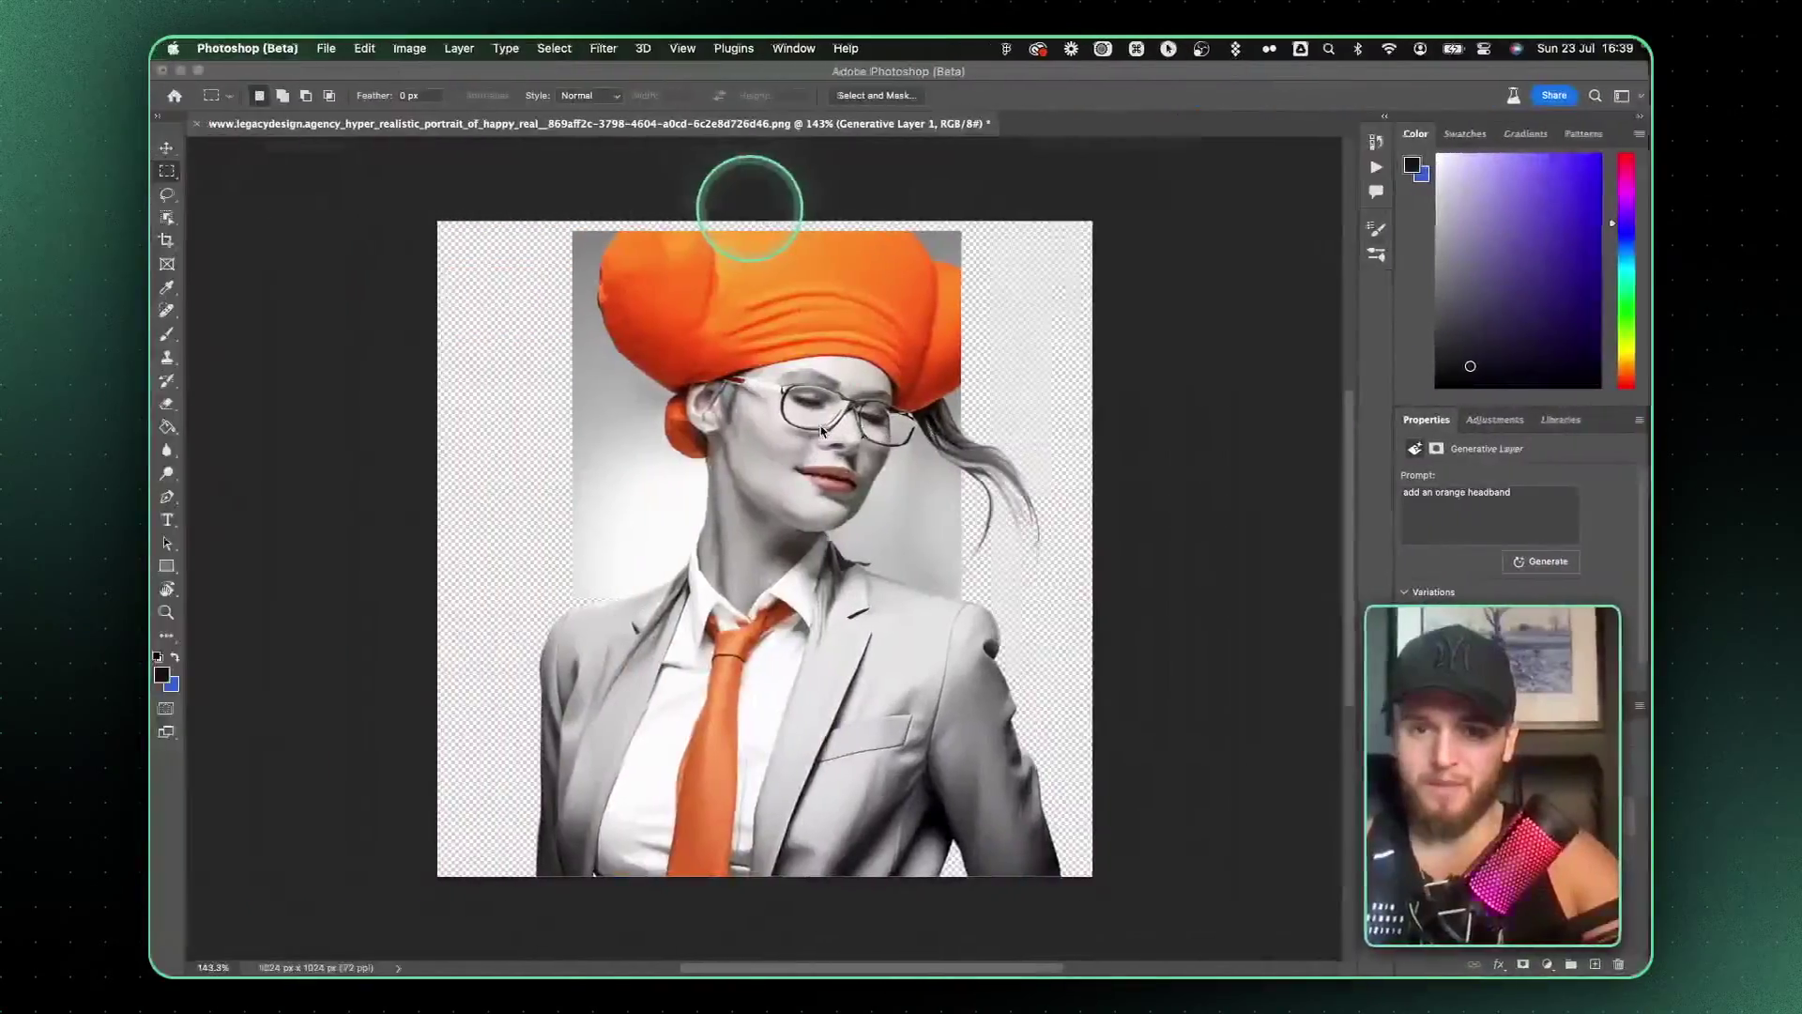
key(ctrl+Up)
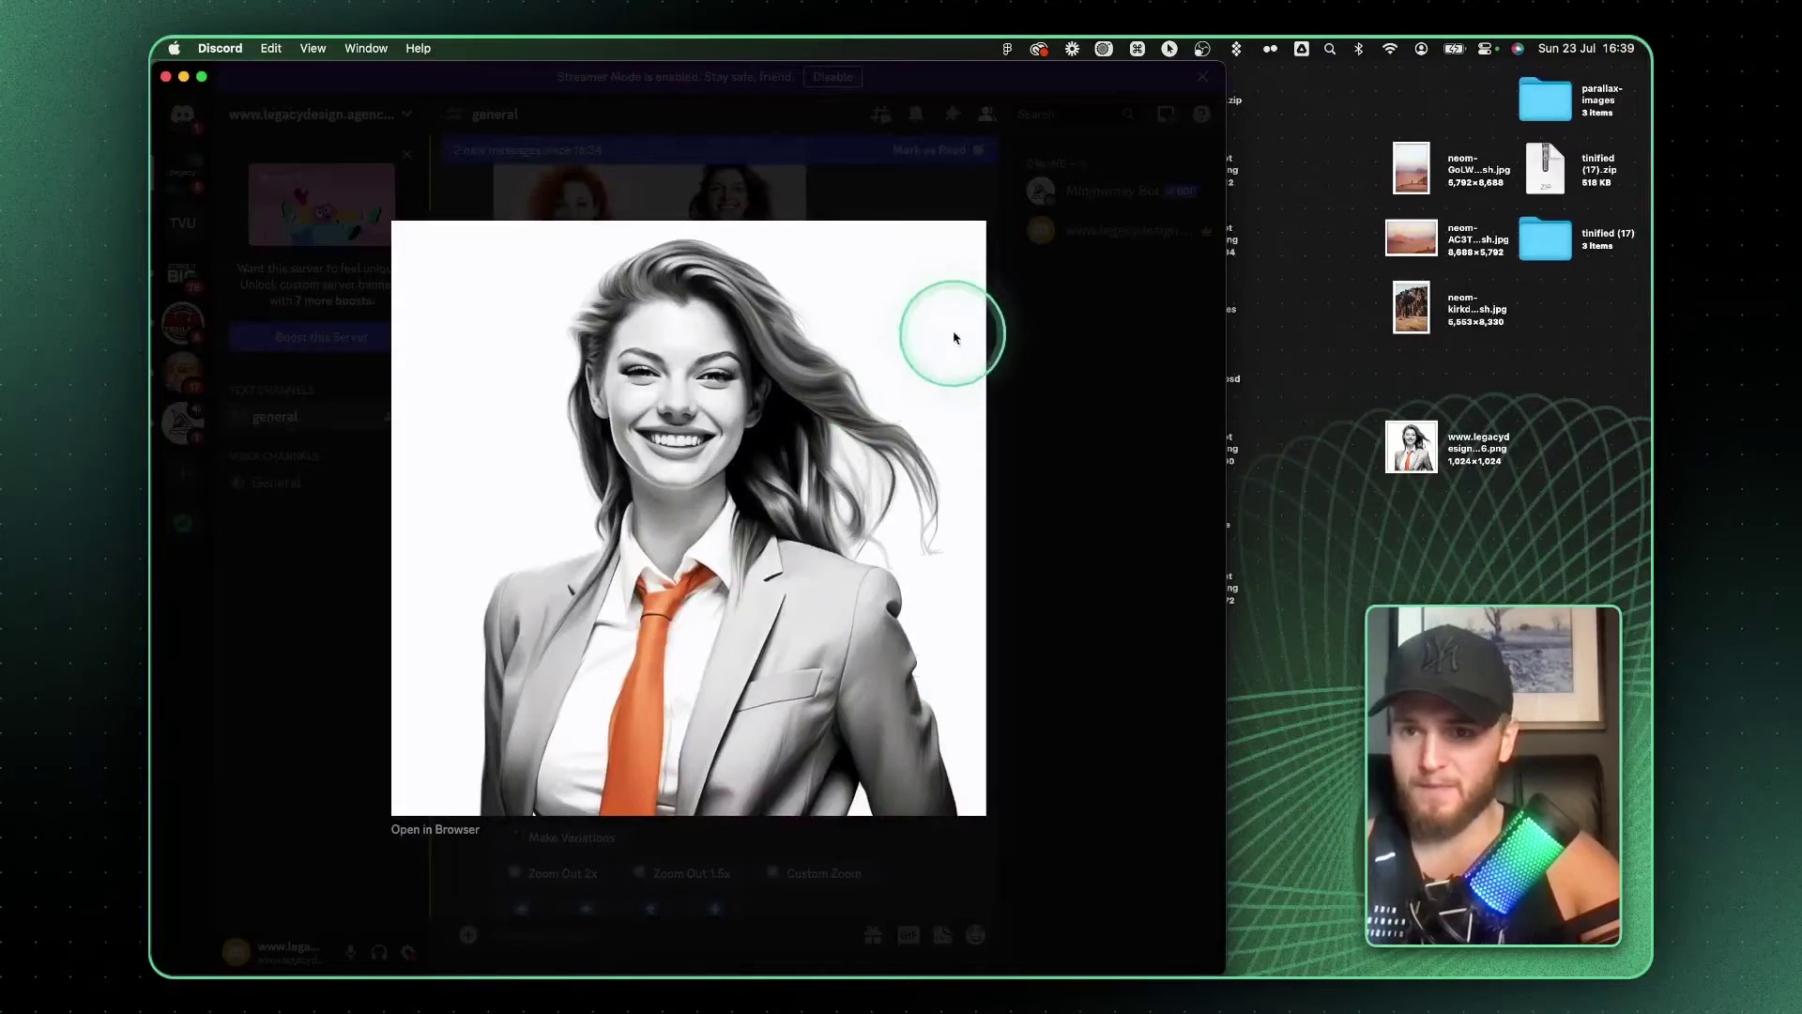
Send Midjourney the prompt '/imagine white poster on brick wall,' from the chat box.
click(955, 338)
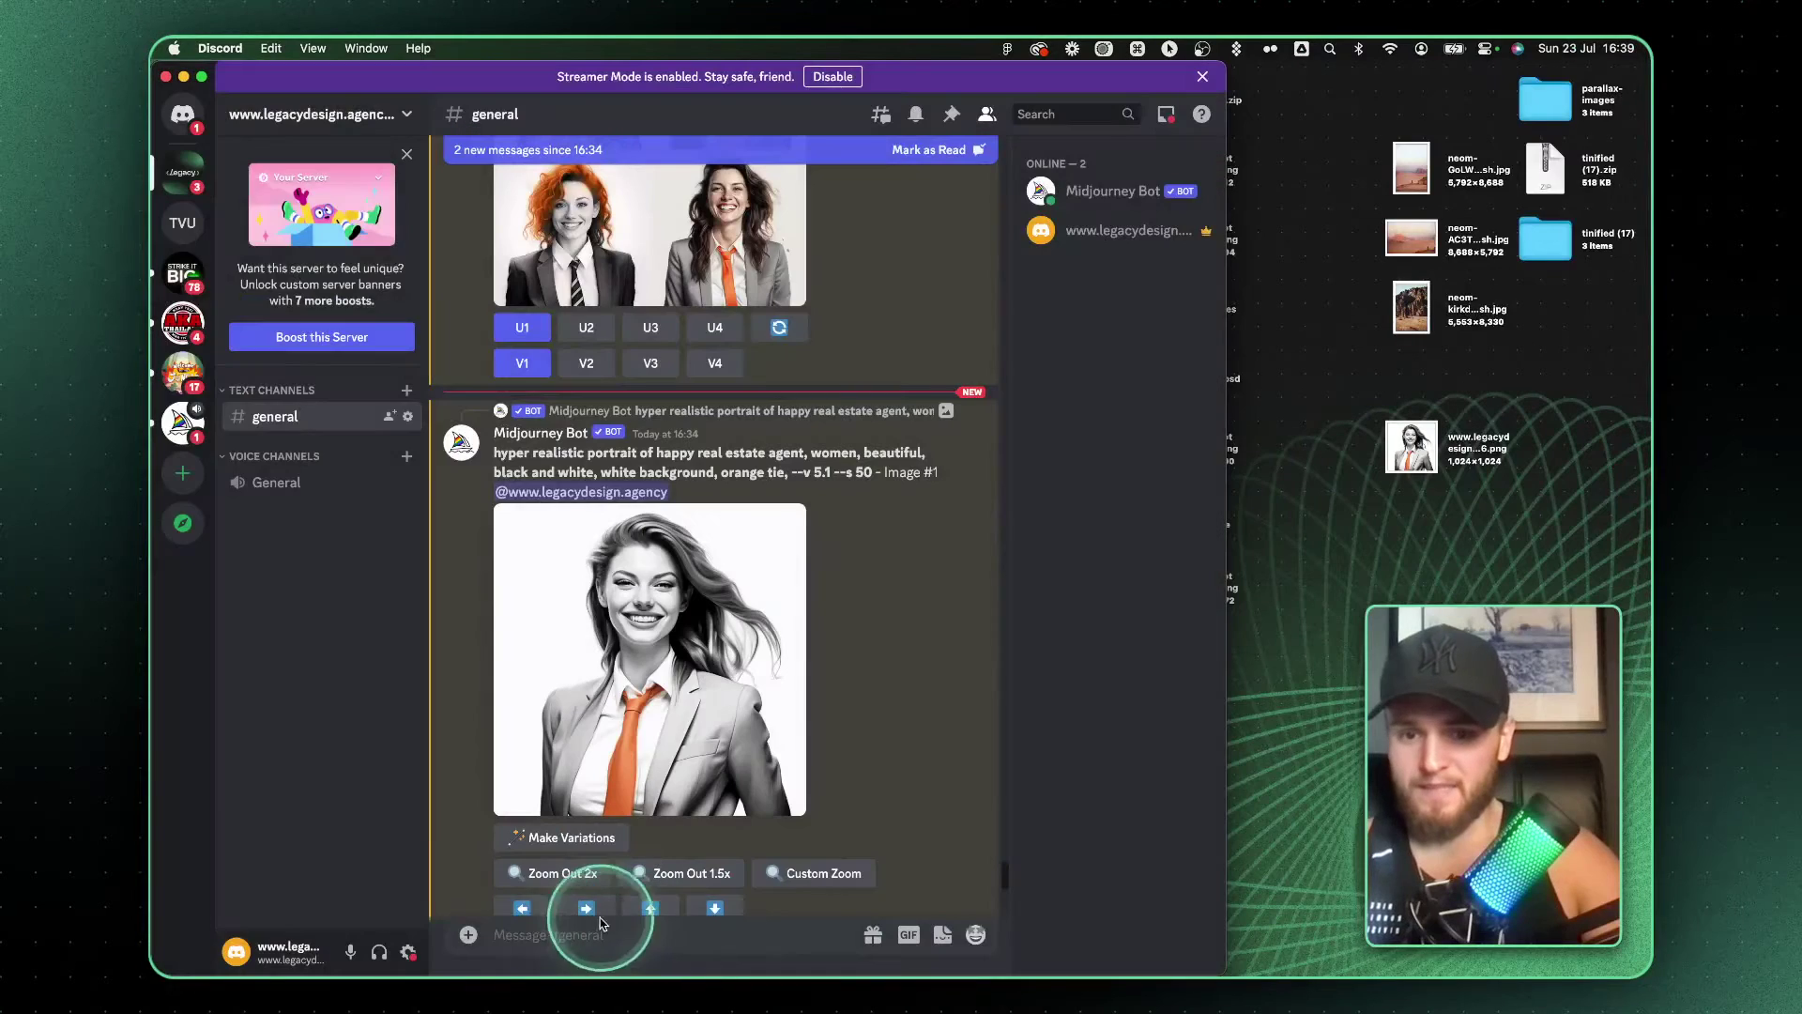
click(576, 937)
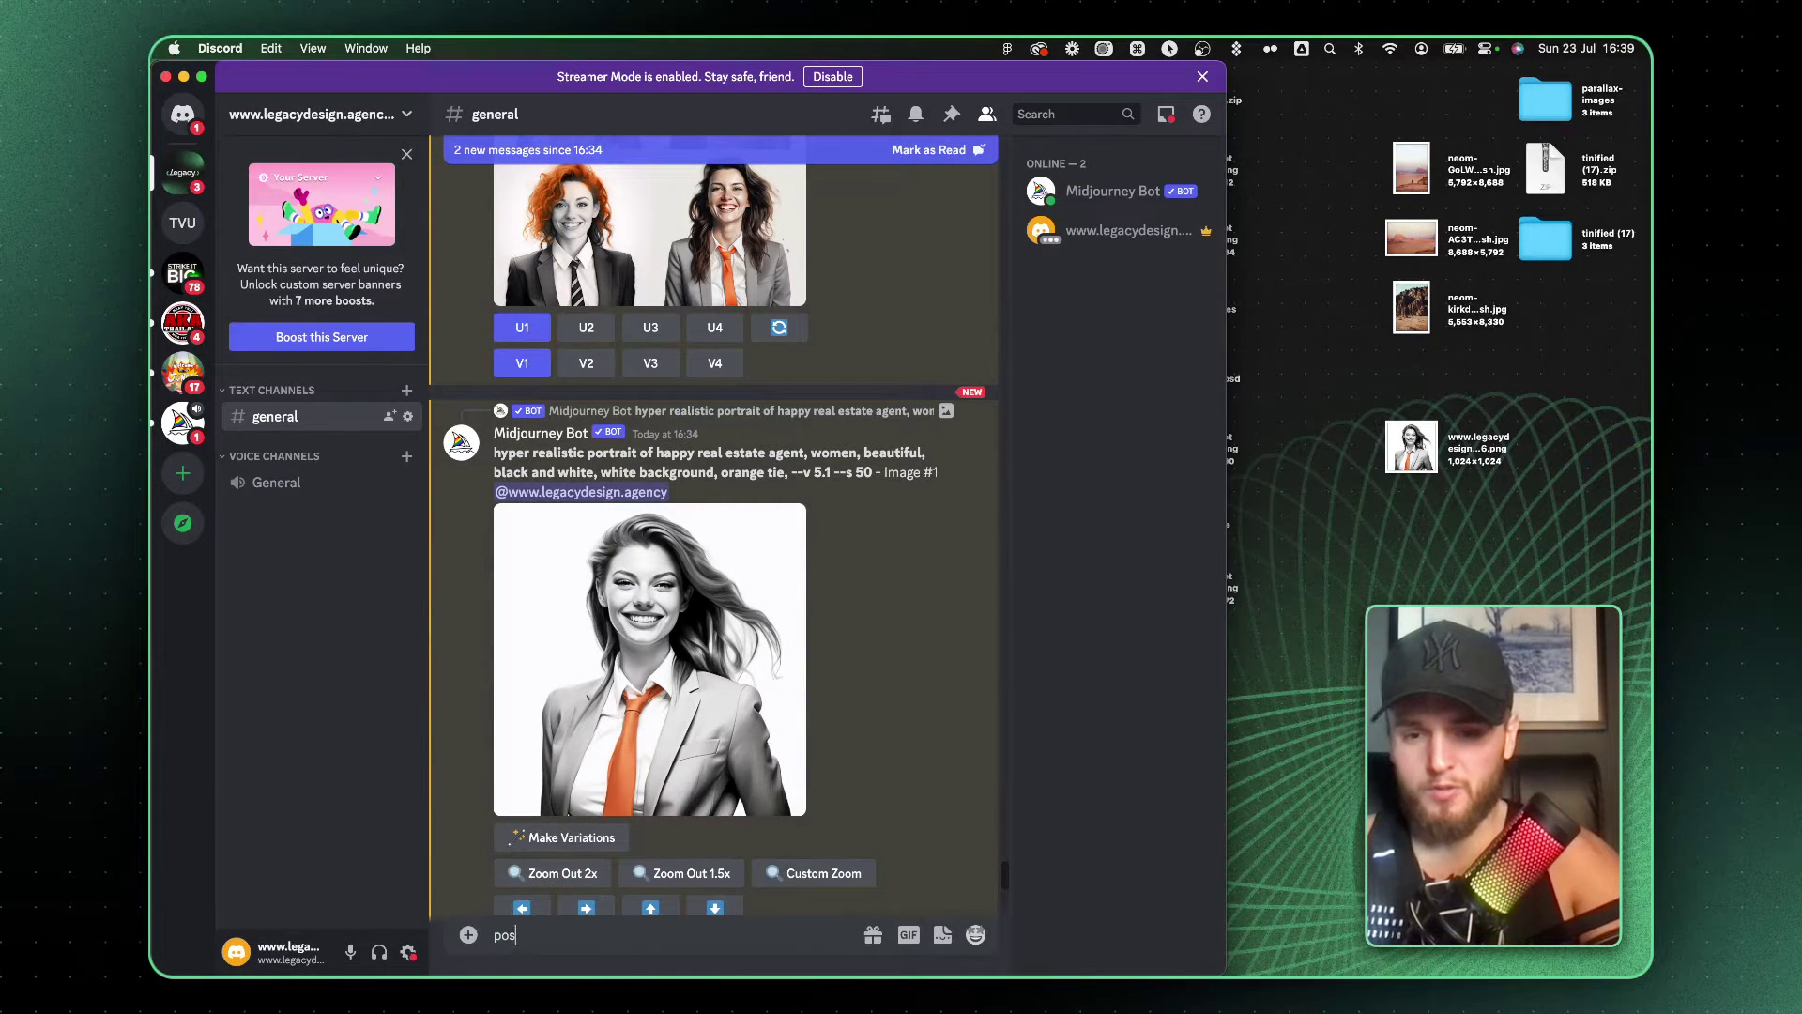
text(/)
click(487, 893)
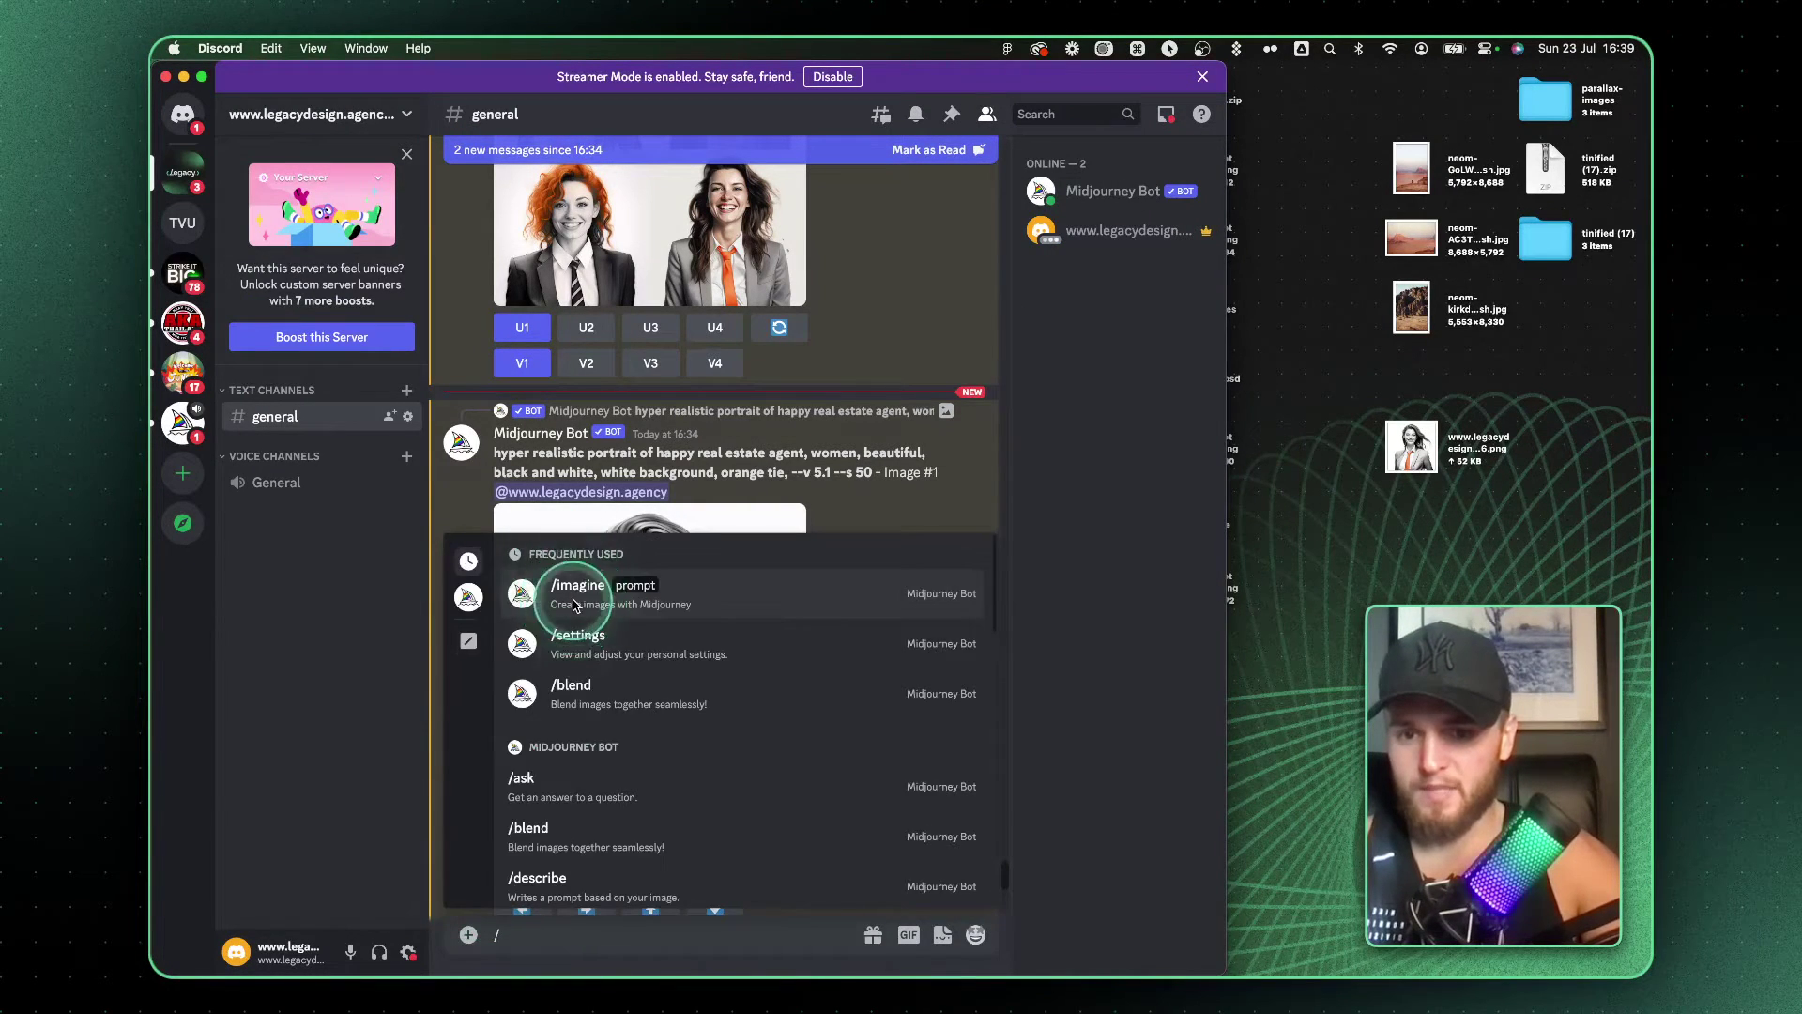
click(544, 593)
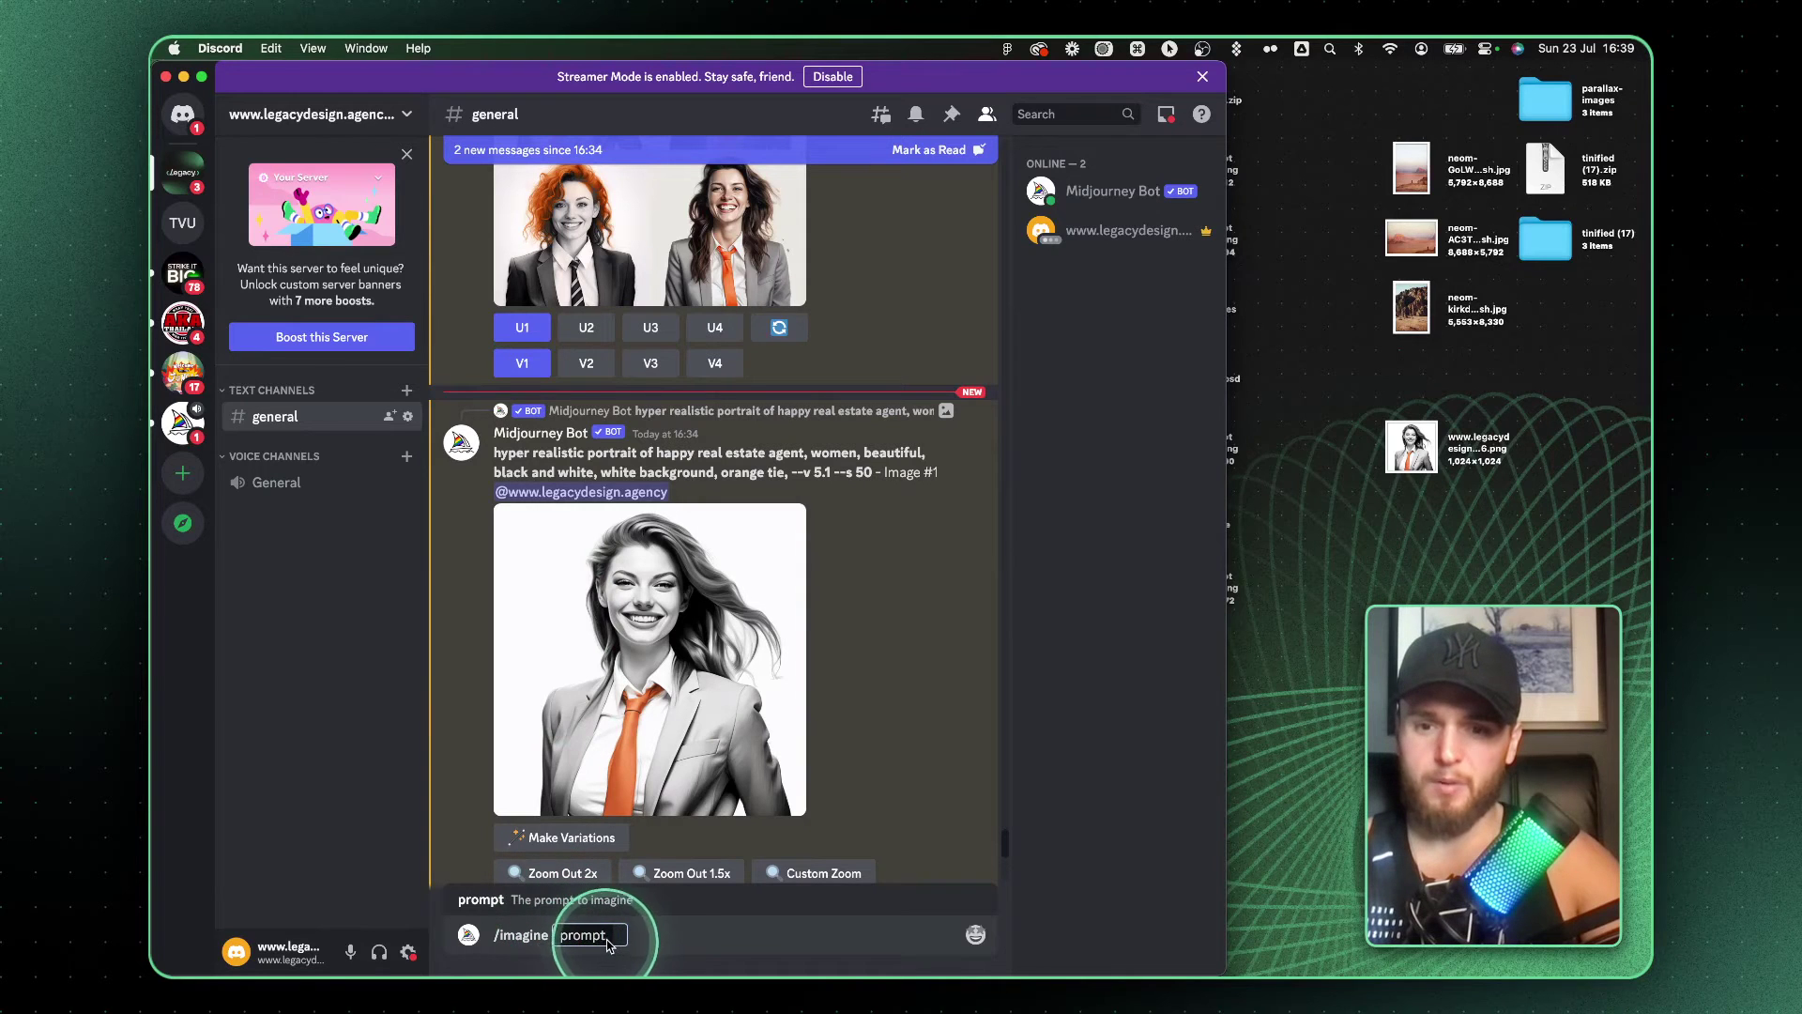
key(Return)
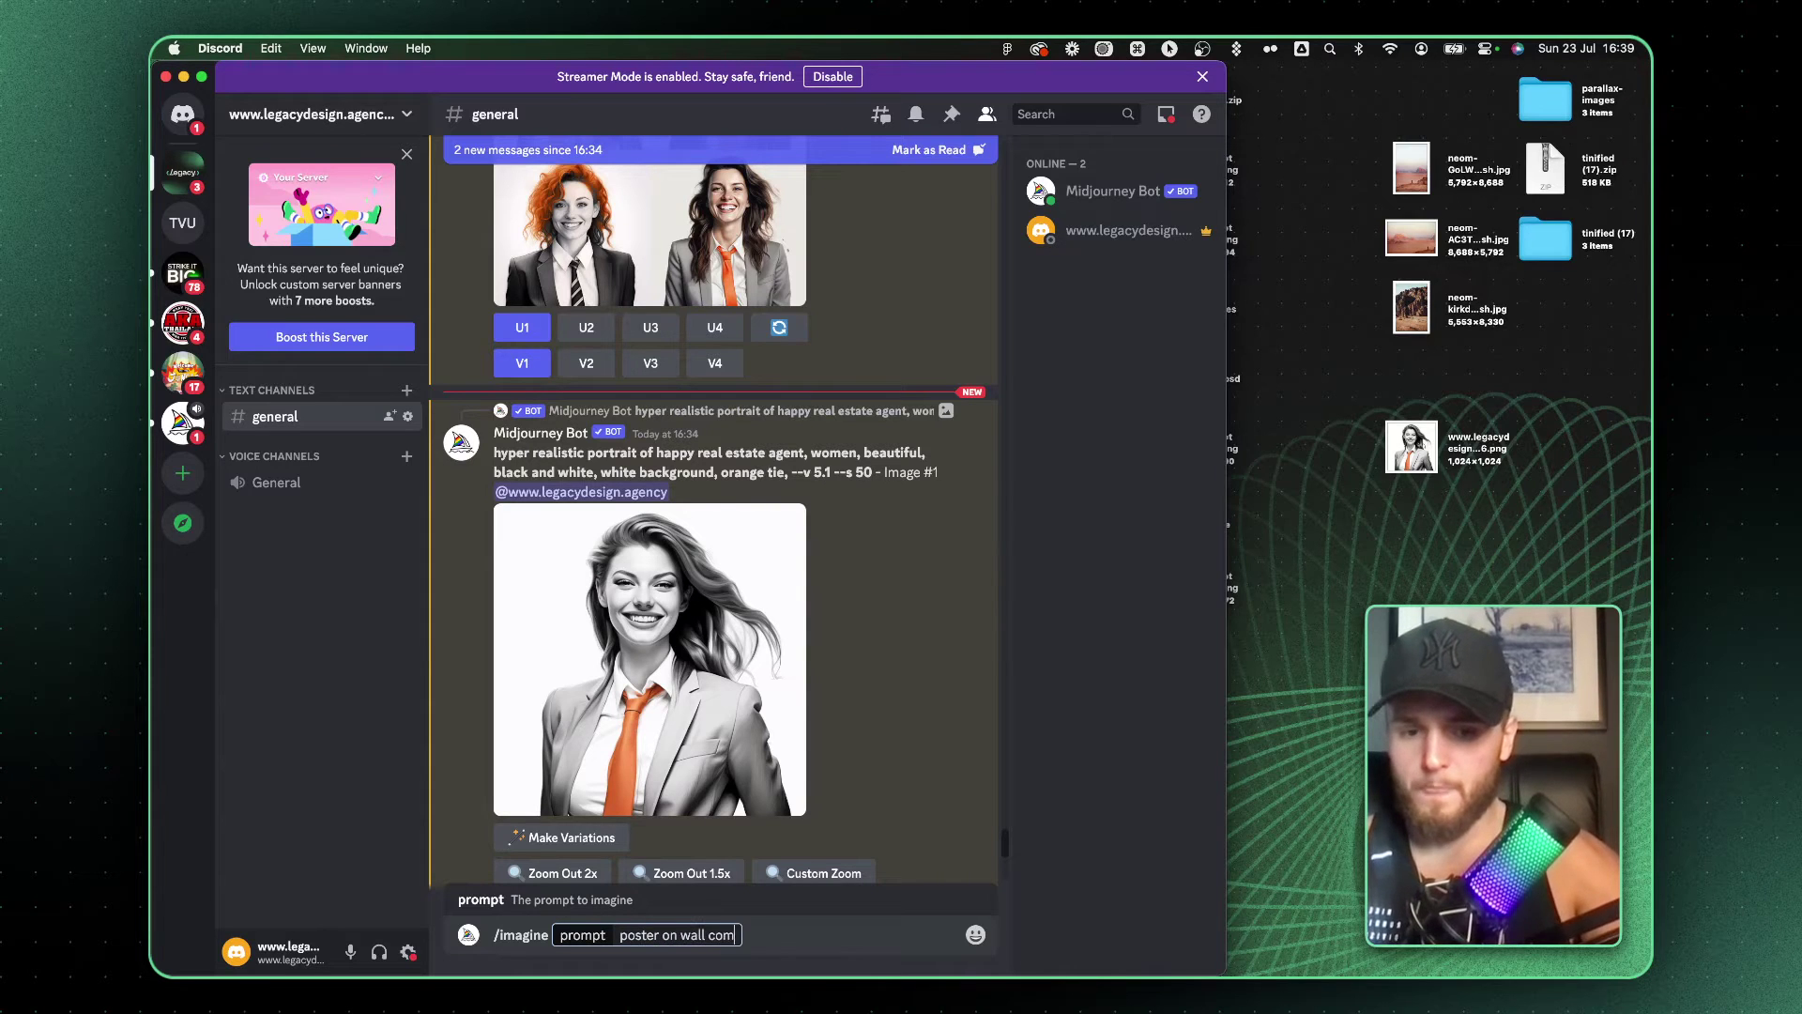
key(super+a)
text(white)
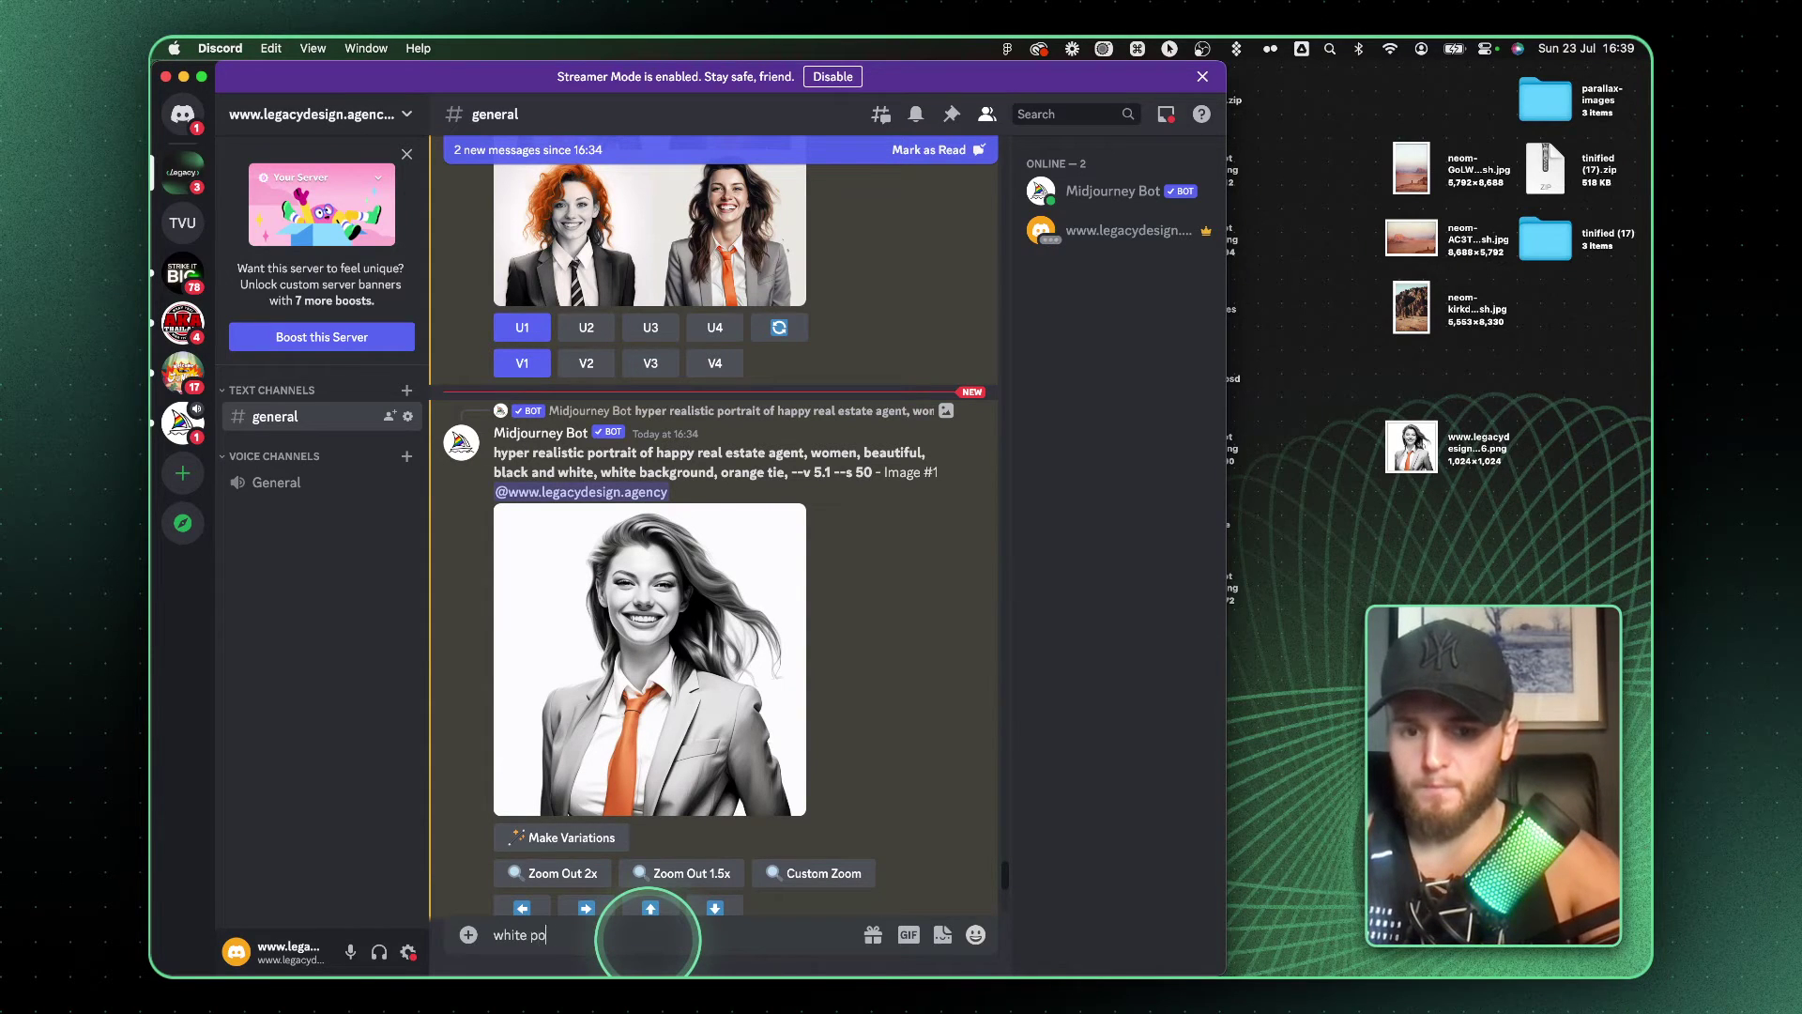
text( poster on brick w)
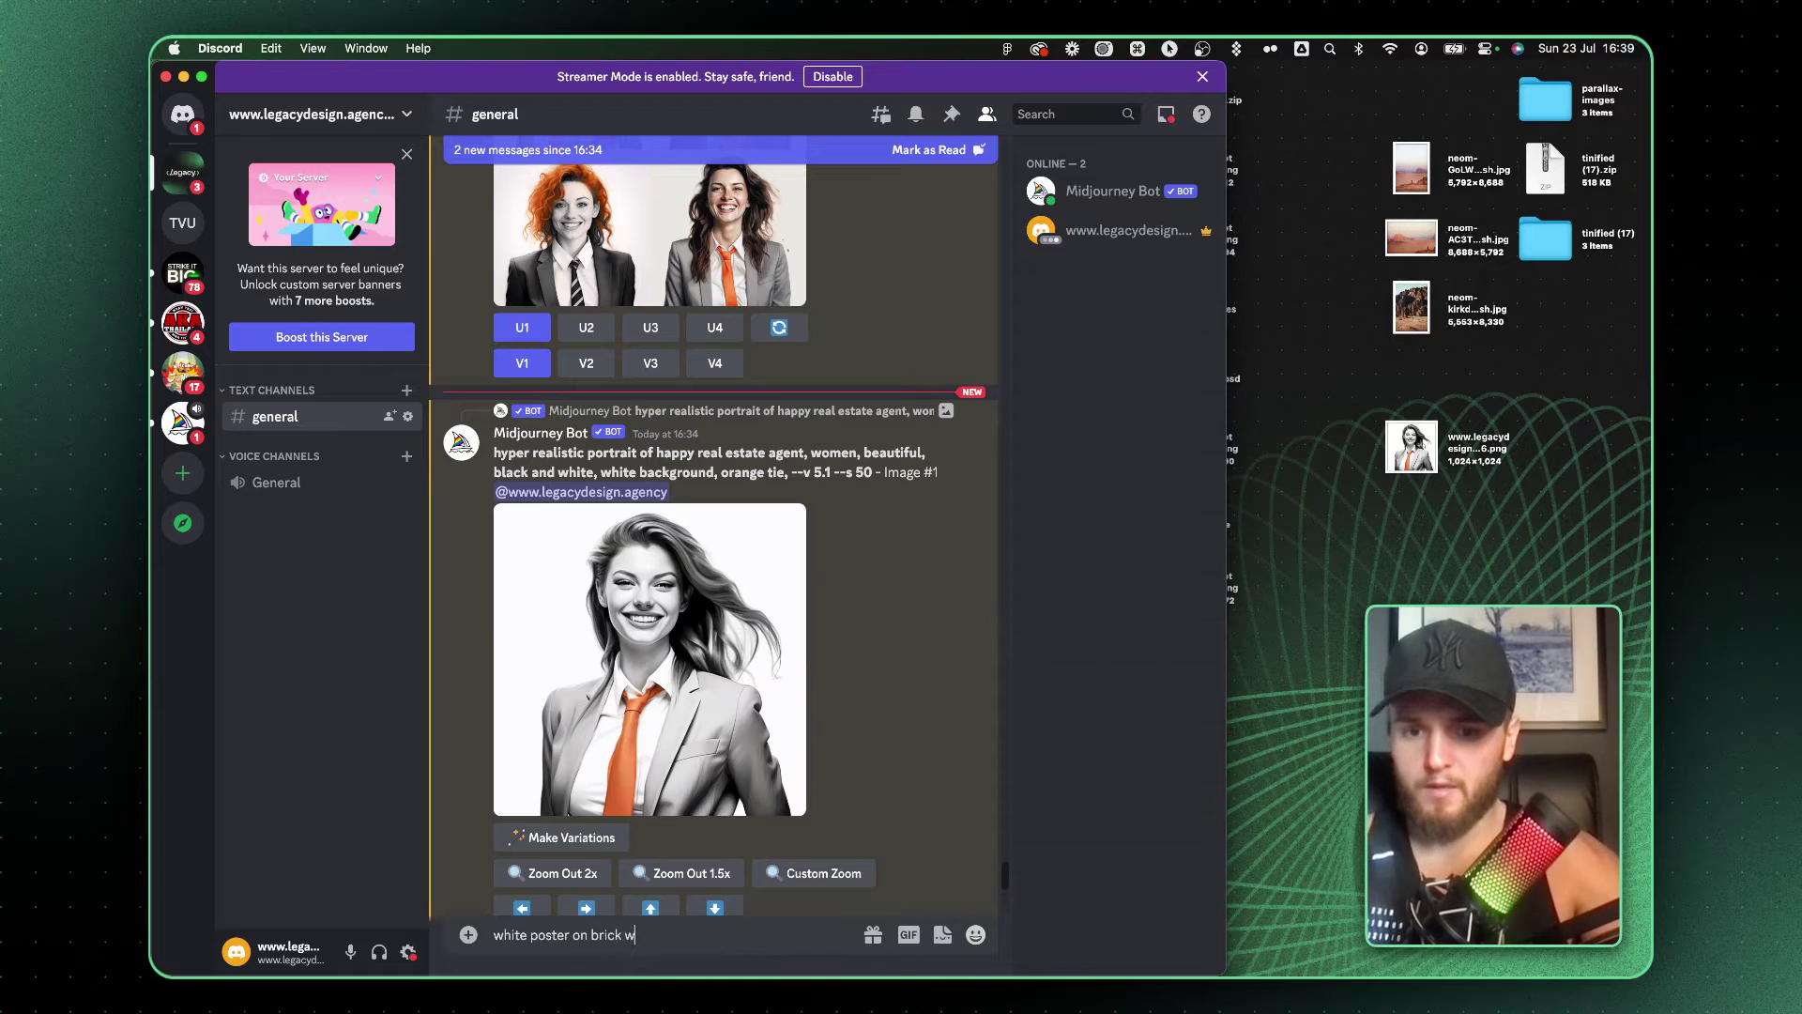
text(all,)
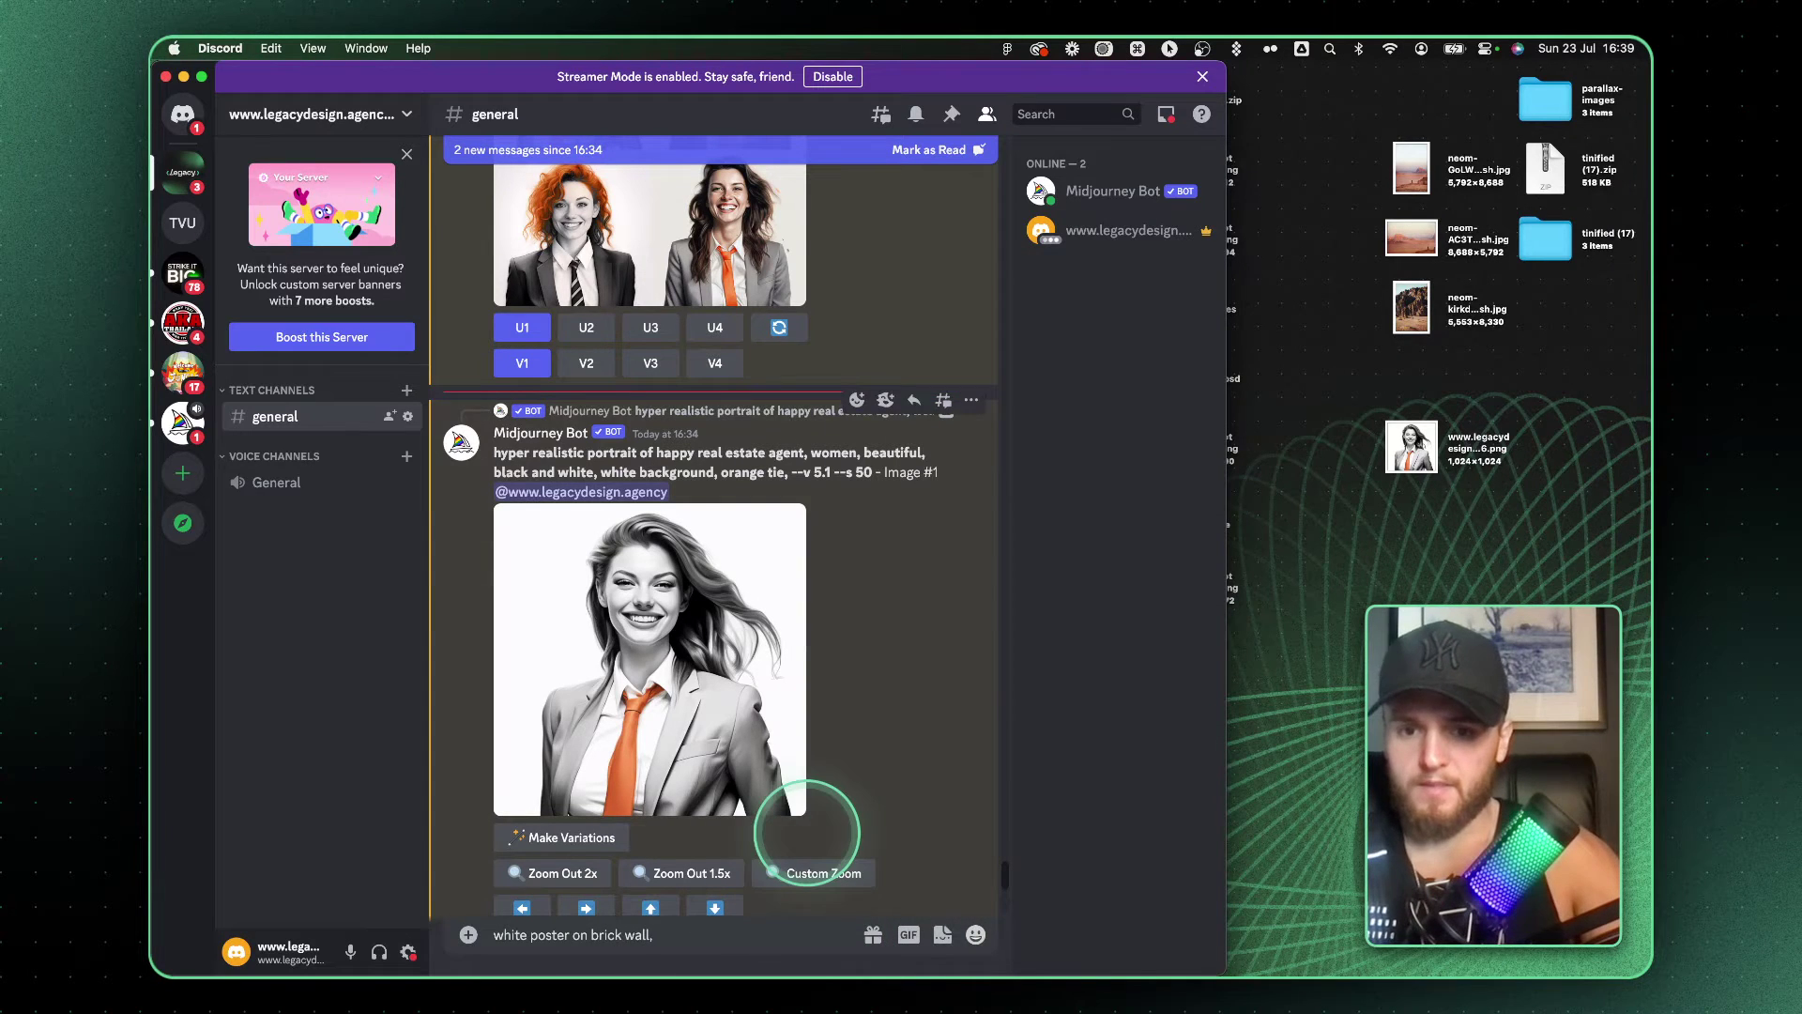
click(492, 935)
text(/imagine)
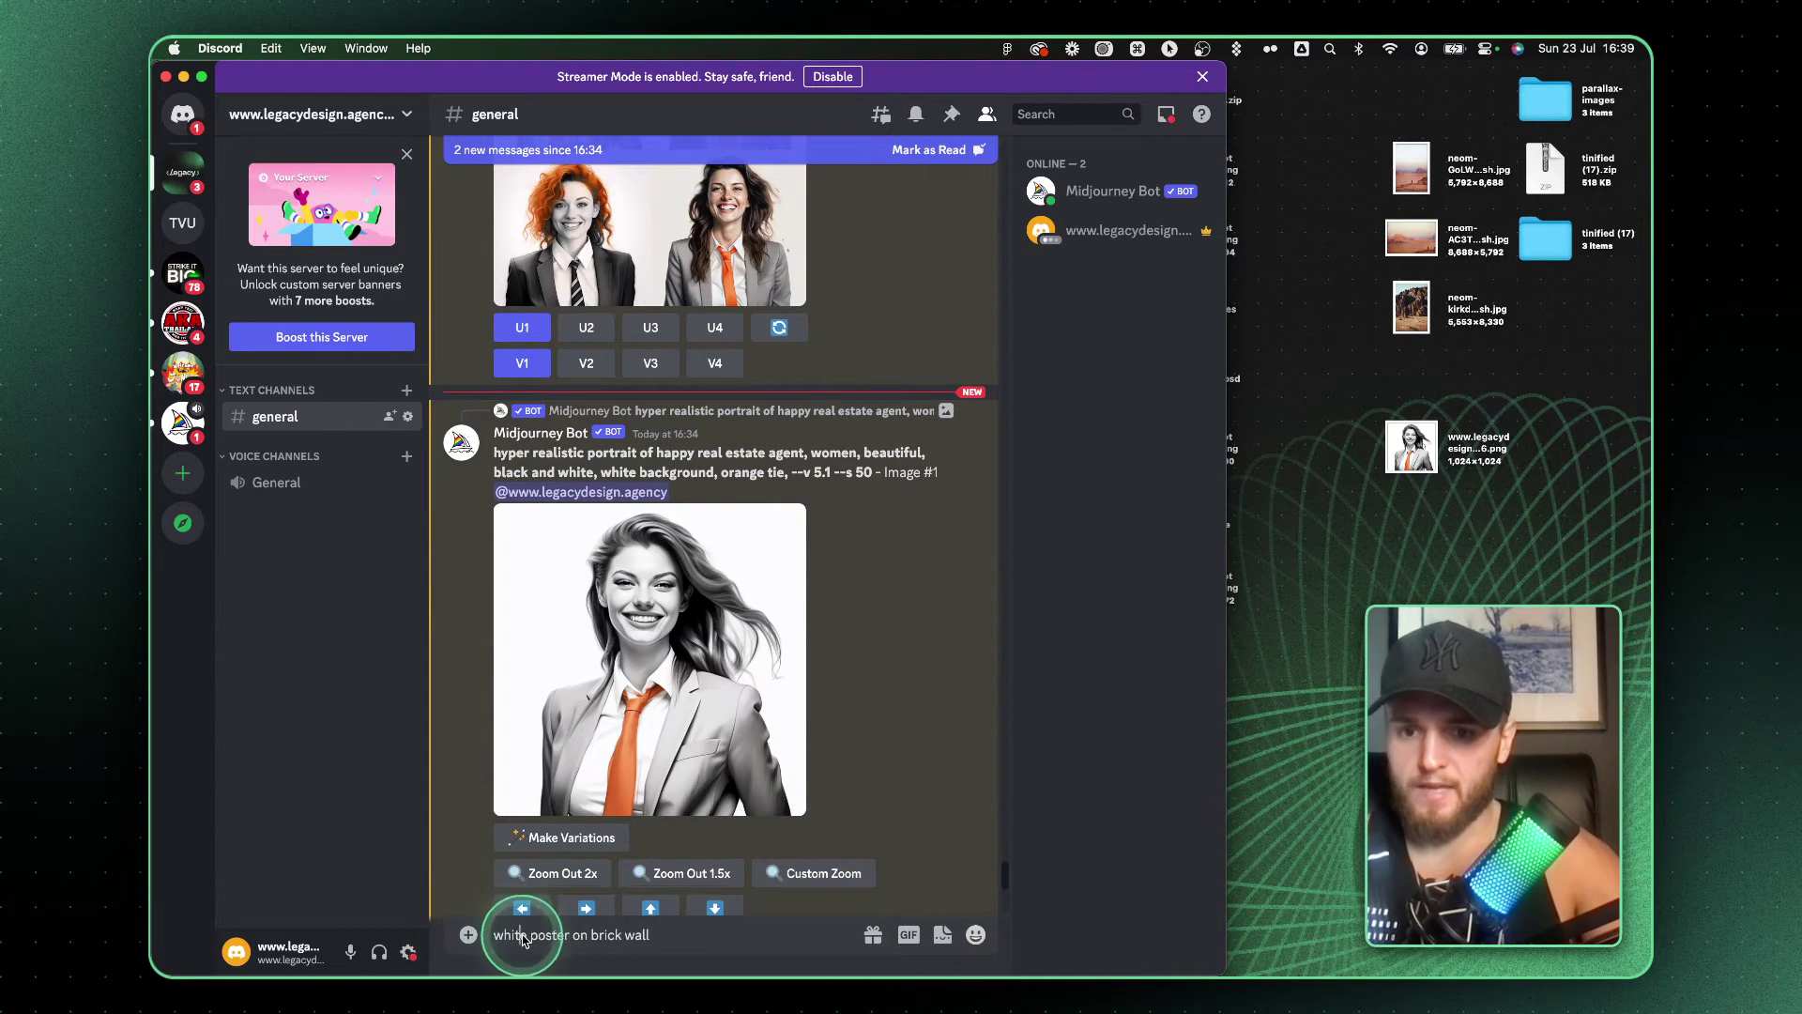
key(Return)
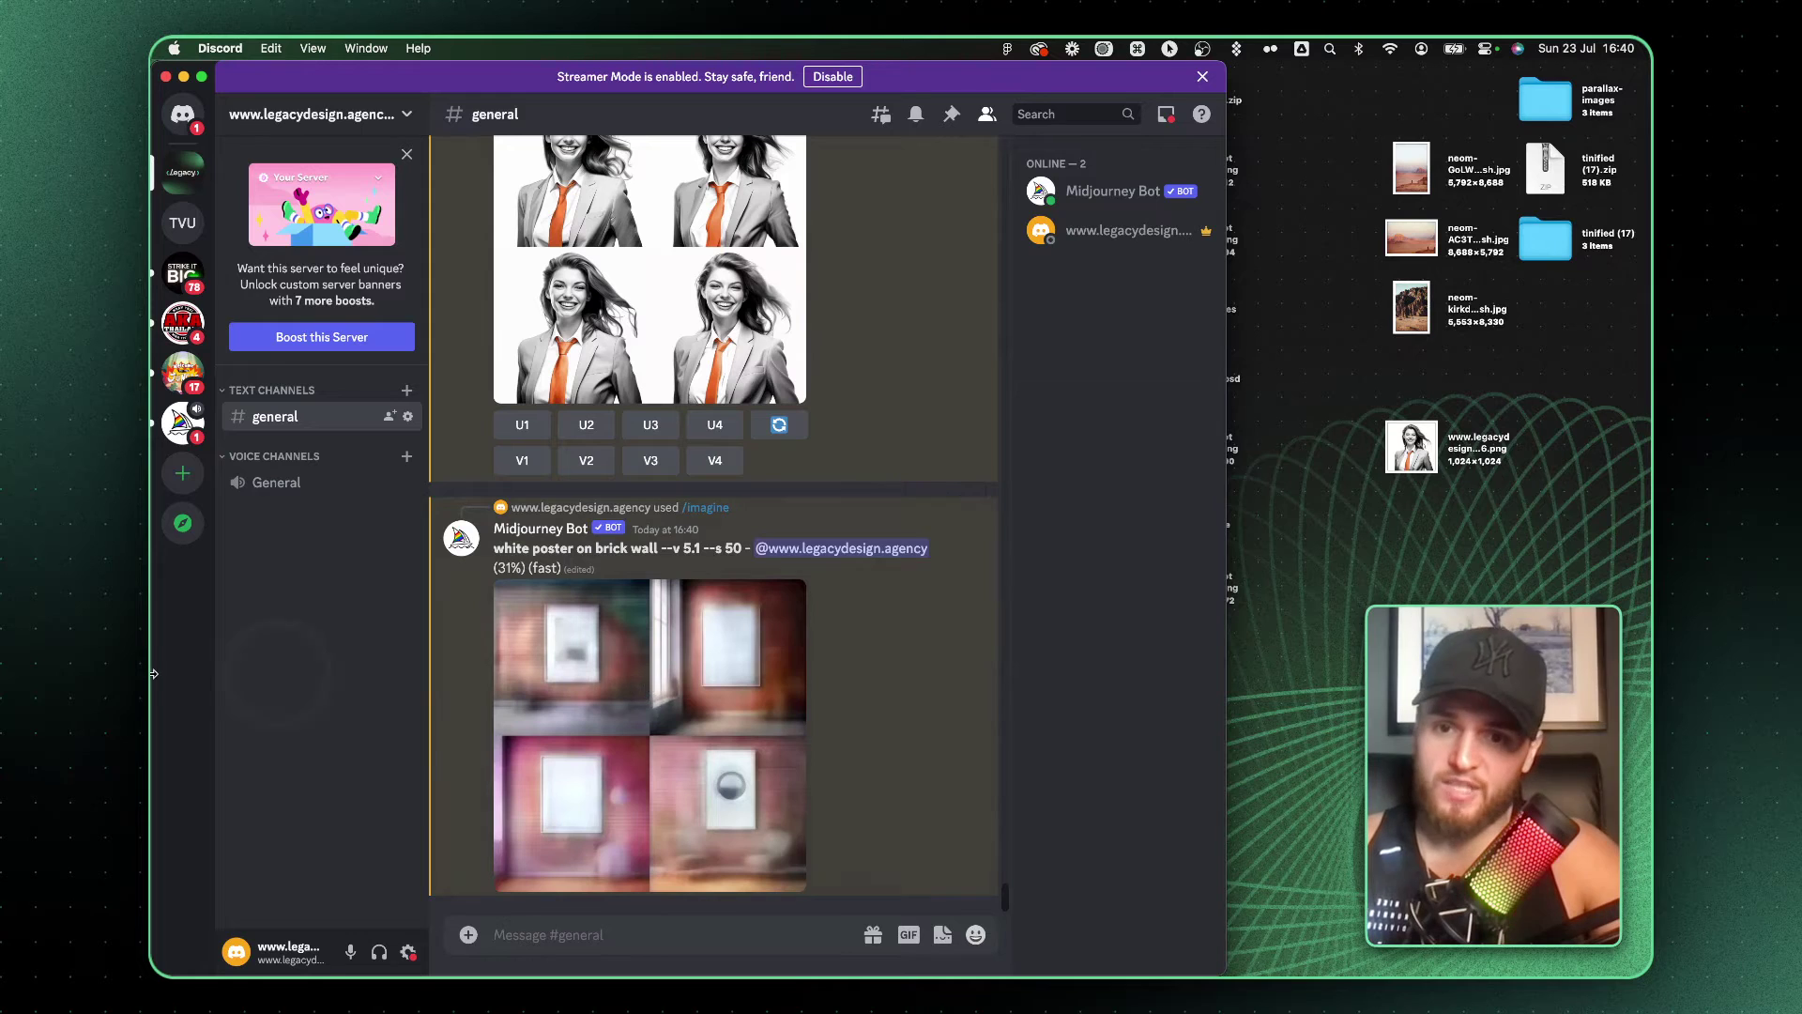
Let the brick-wall poster grid render, maximize Discord and view the grid enlarged.
click(720, 672)
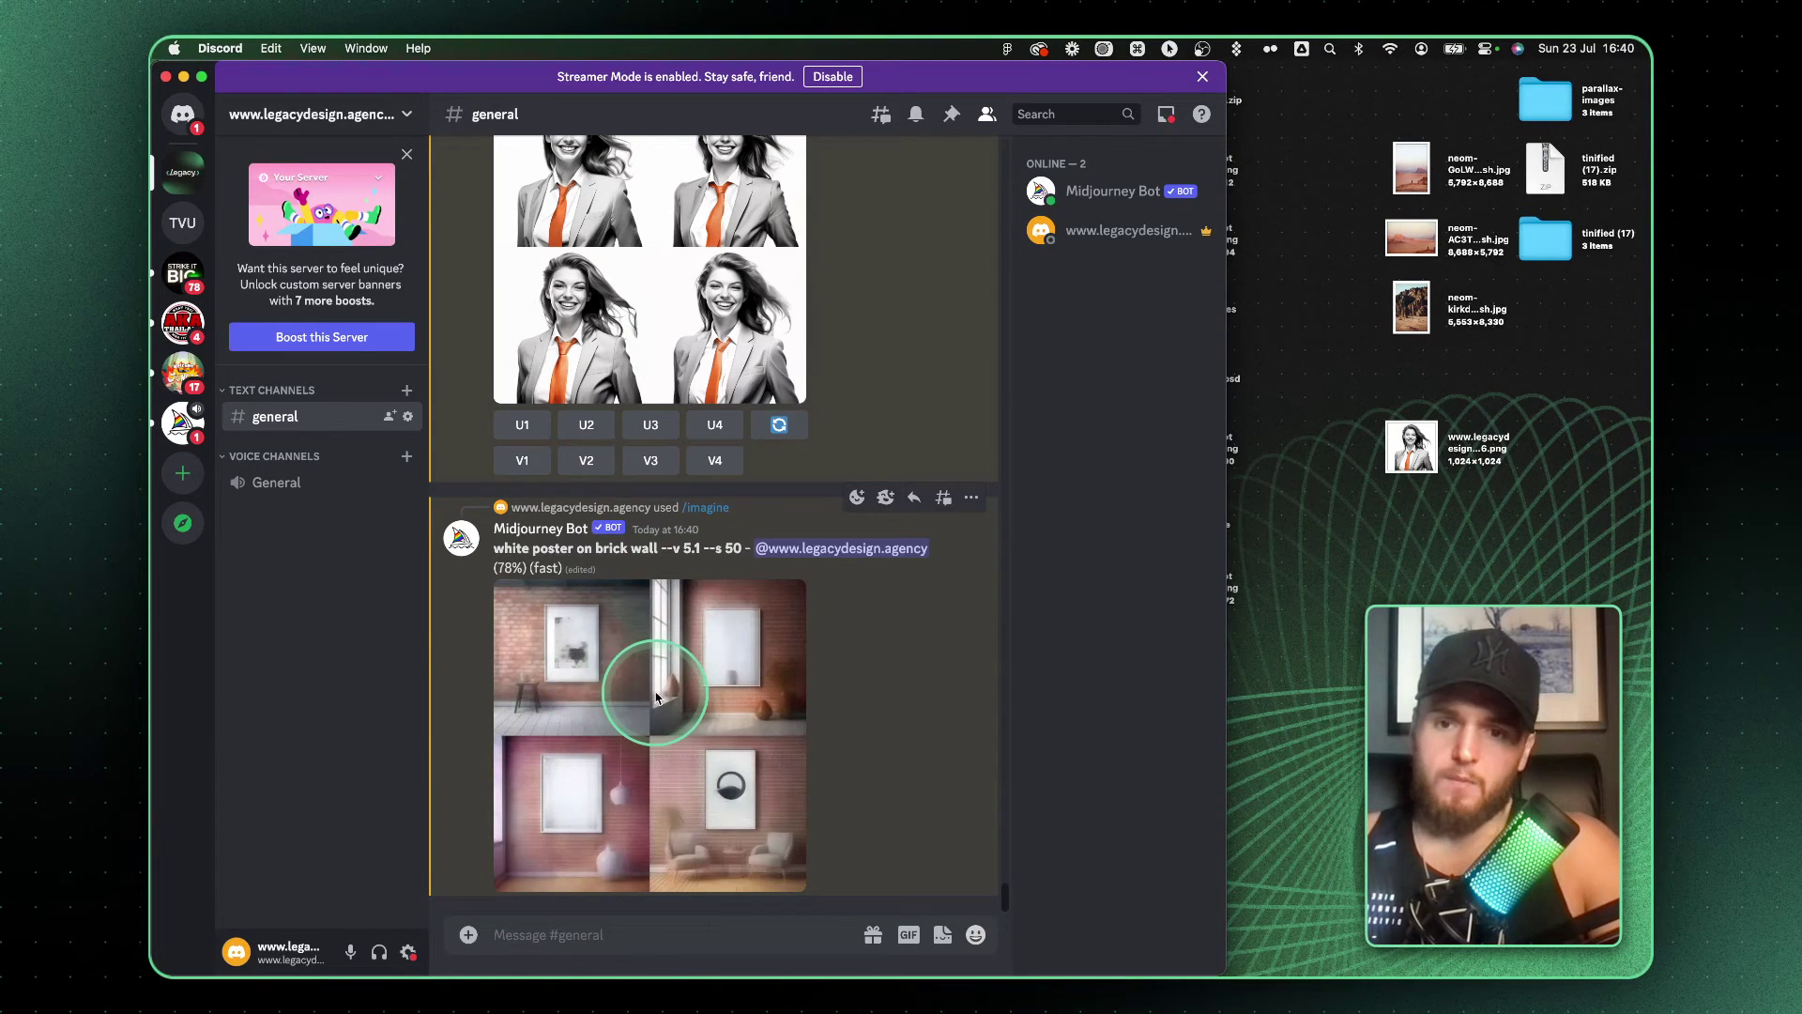
double_click(1018, 75)
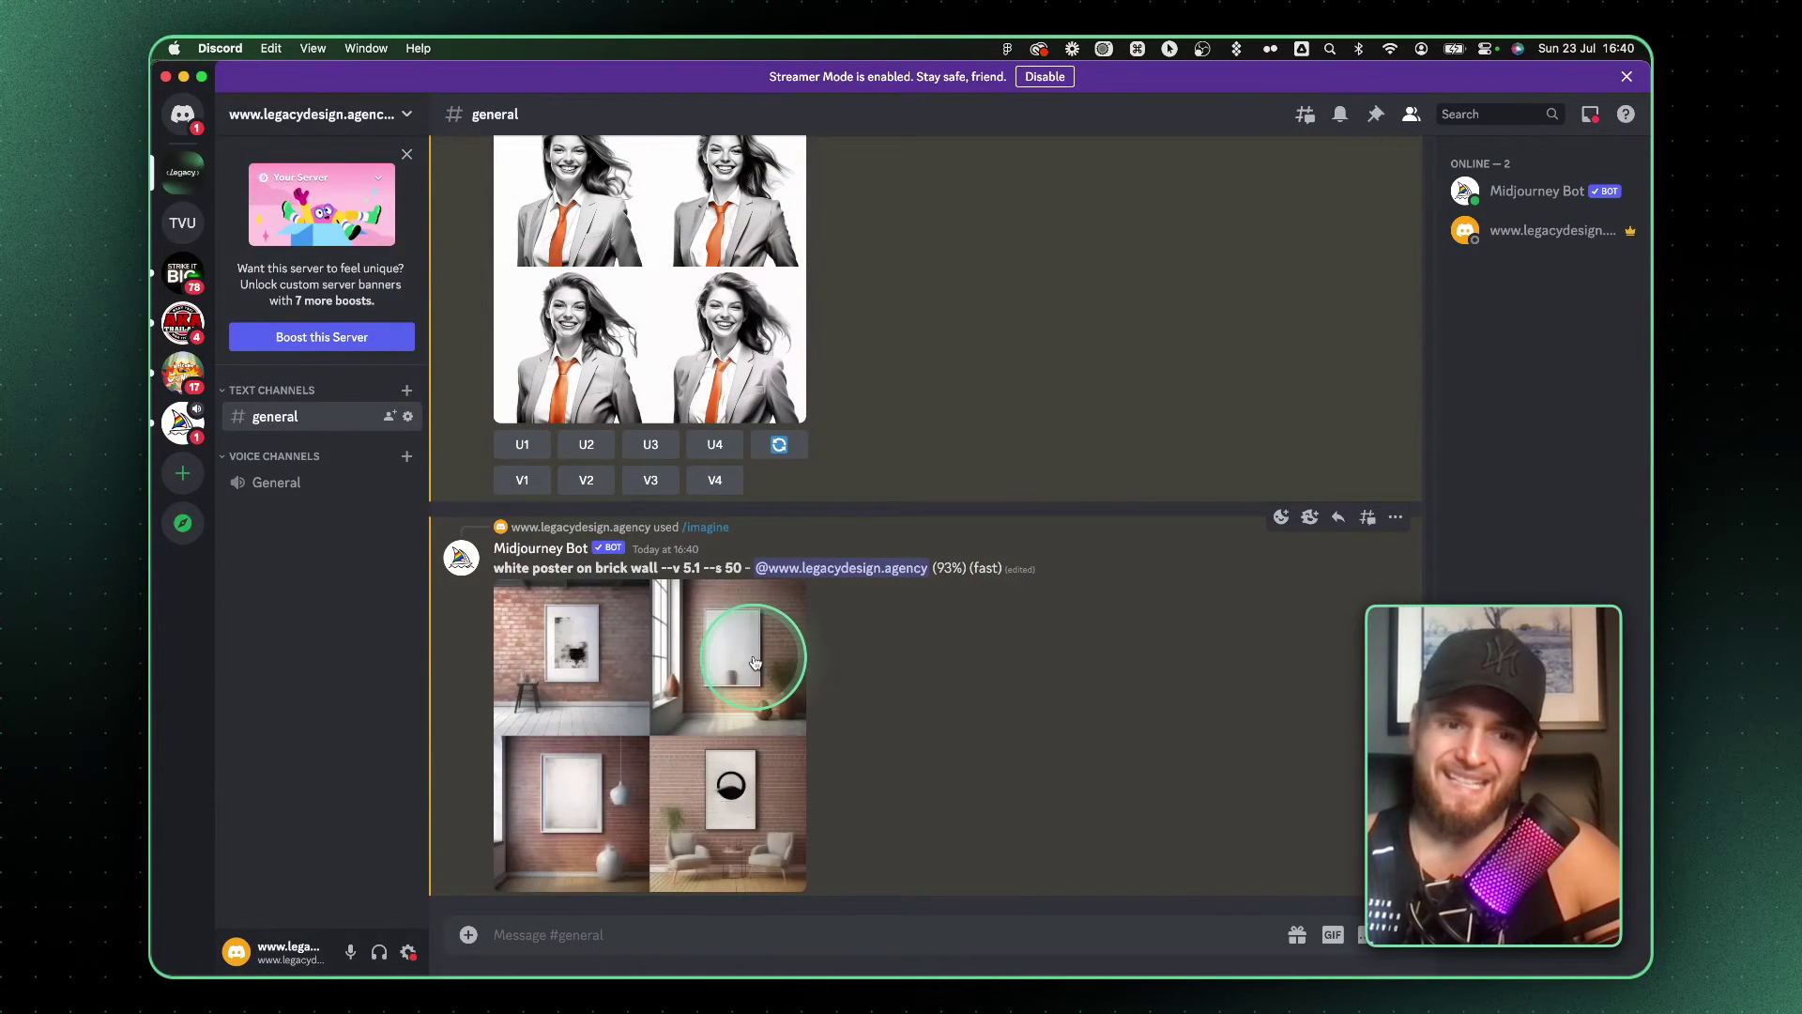
click(606, 761)
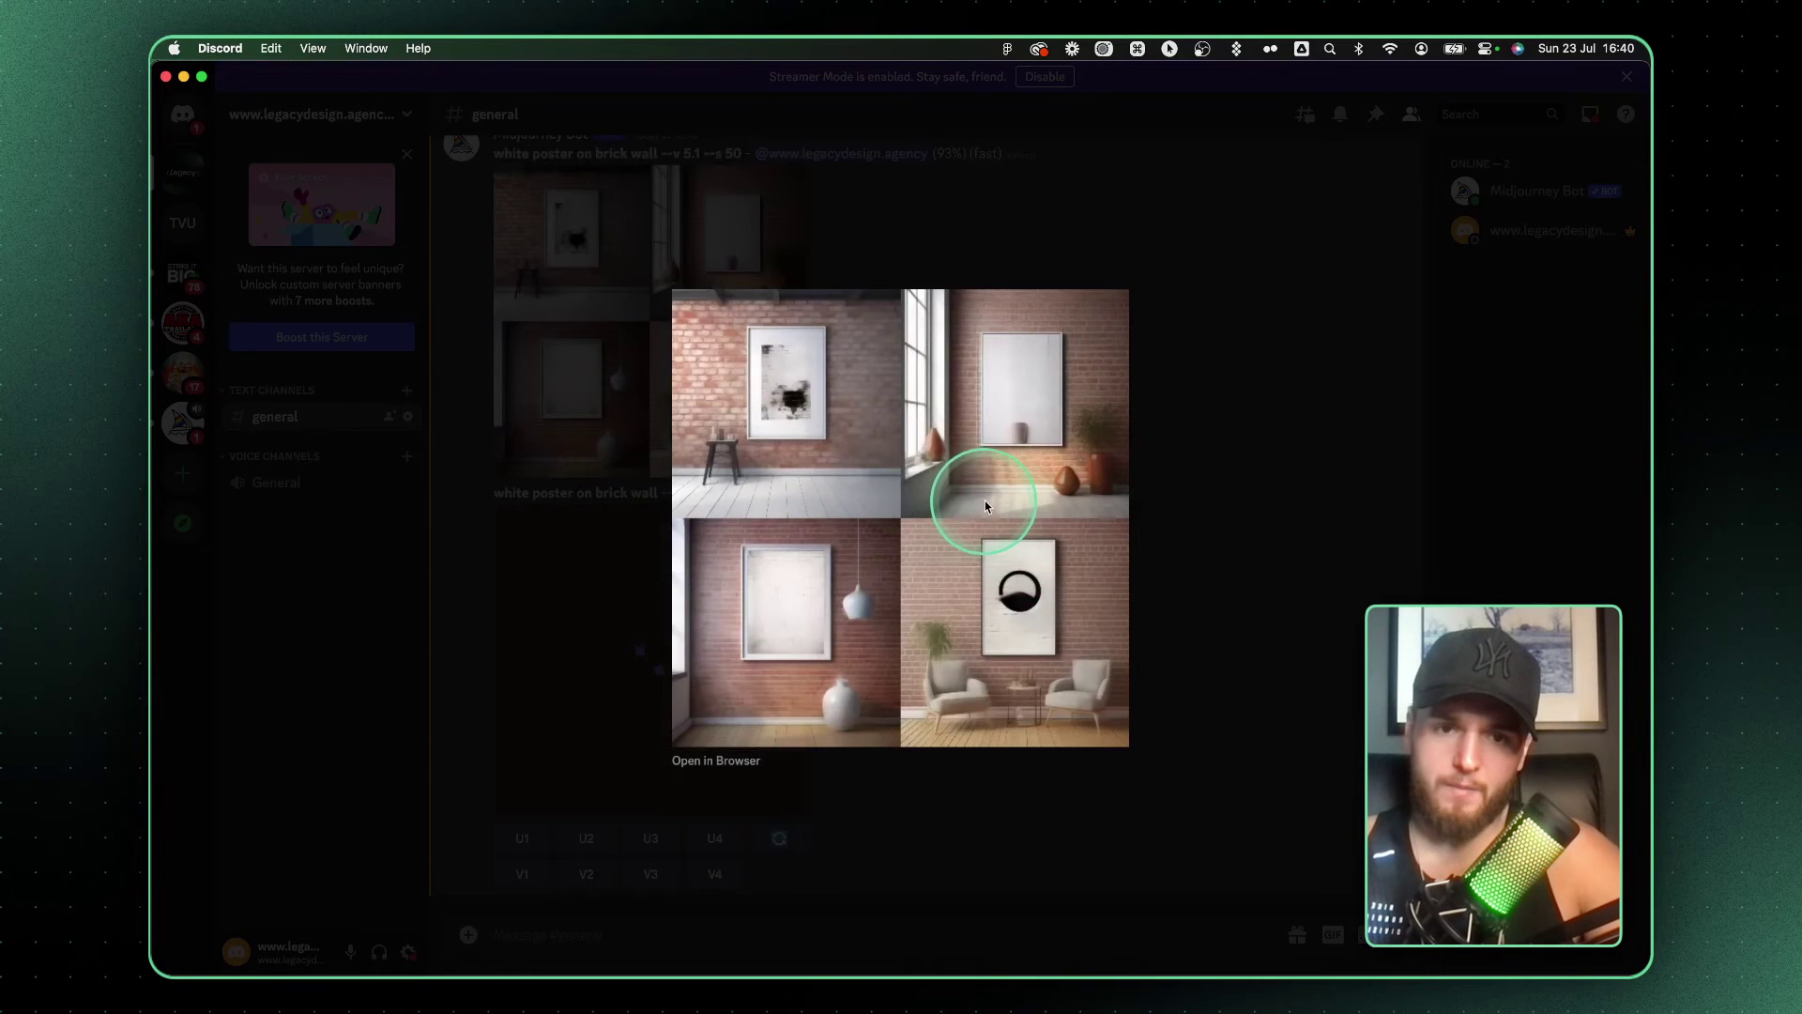
Upscale poster option U4, the black circle between two armchairs, and view it enlarged.
click(1187, 470)
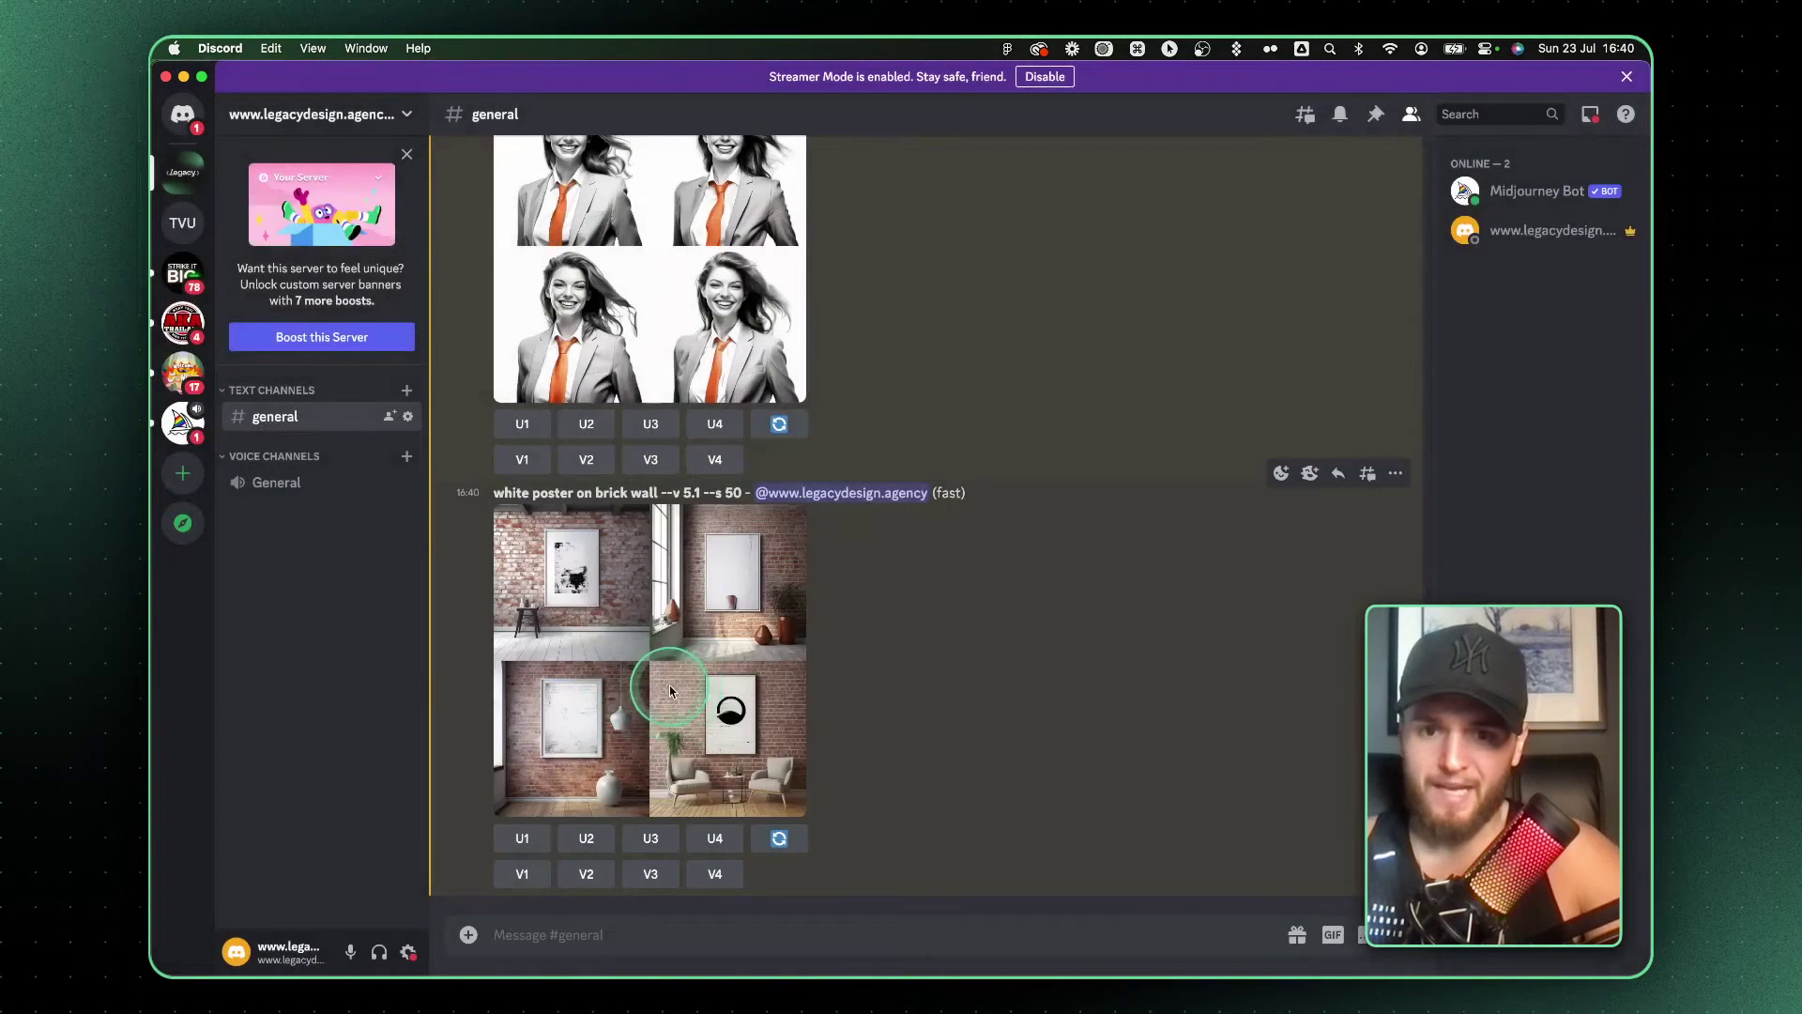
click(663, 684)
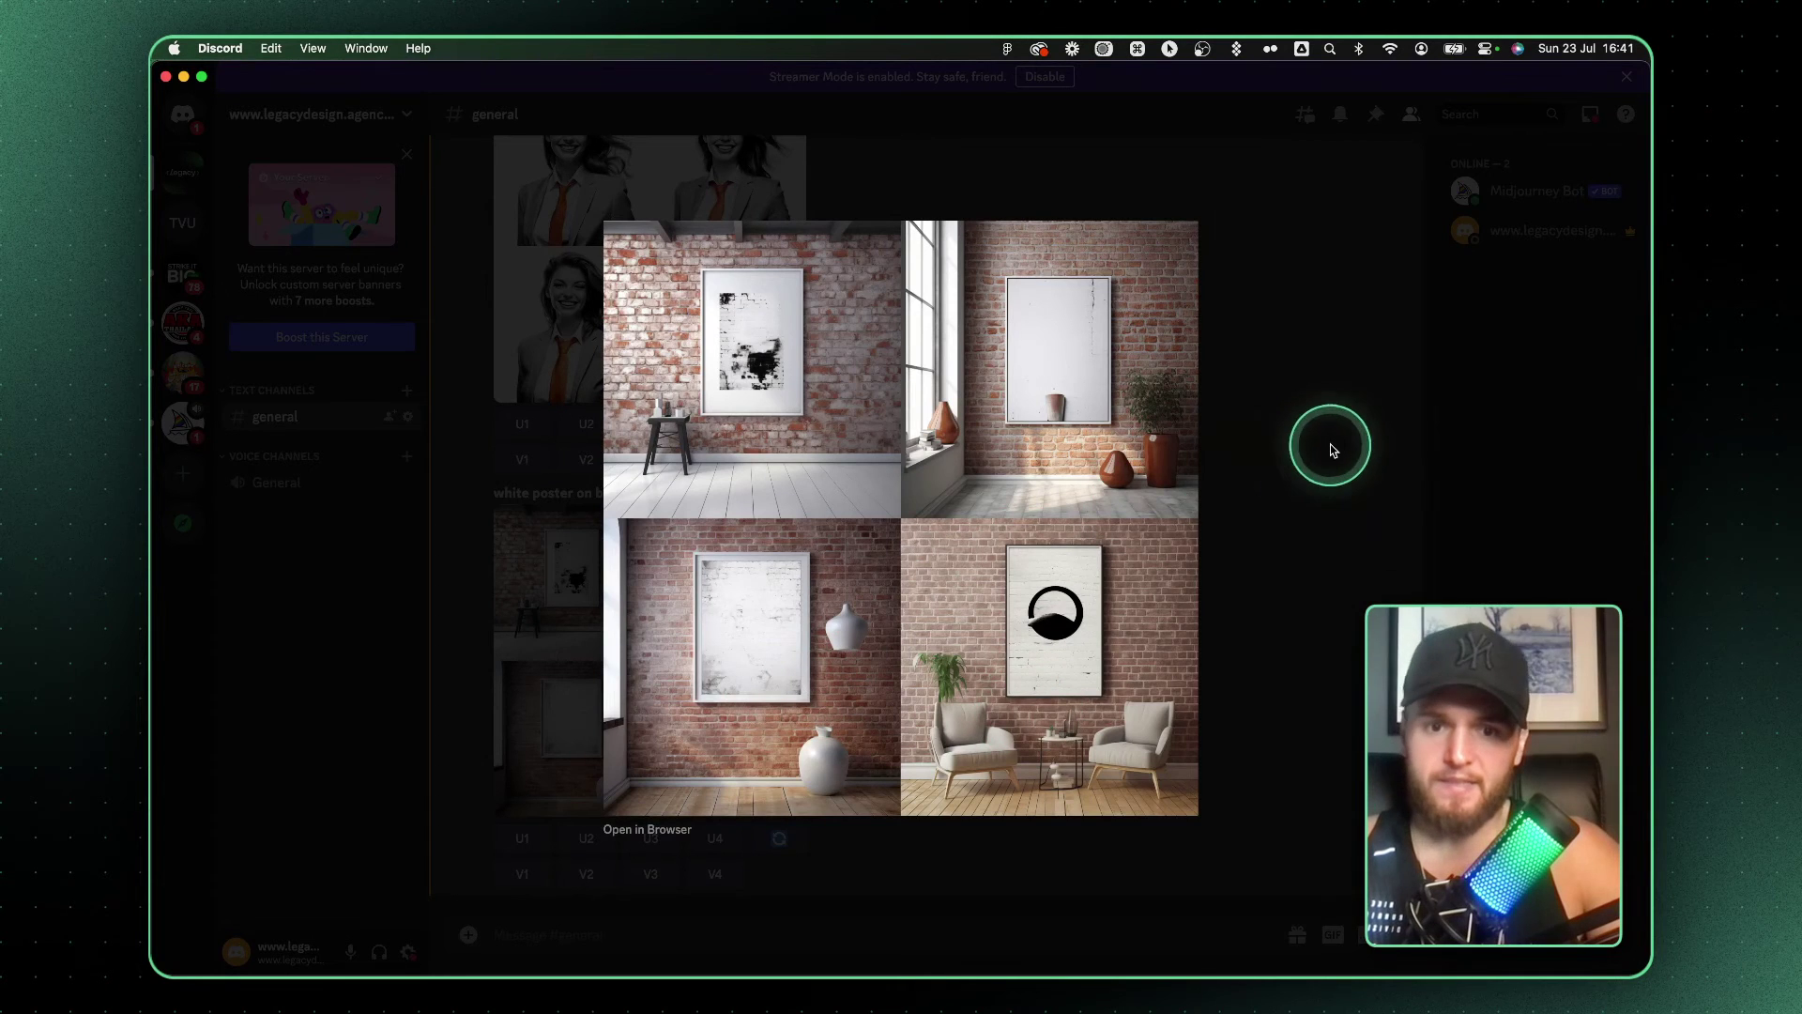
click(1332, 447)
click(718, 843)
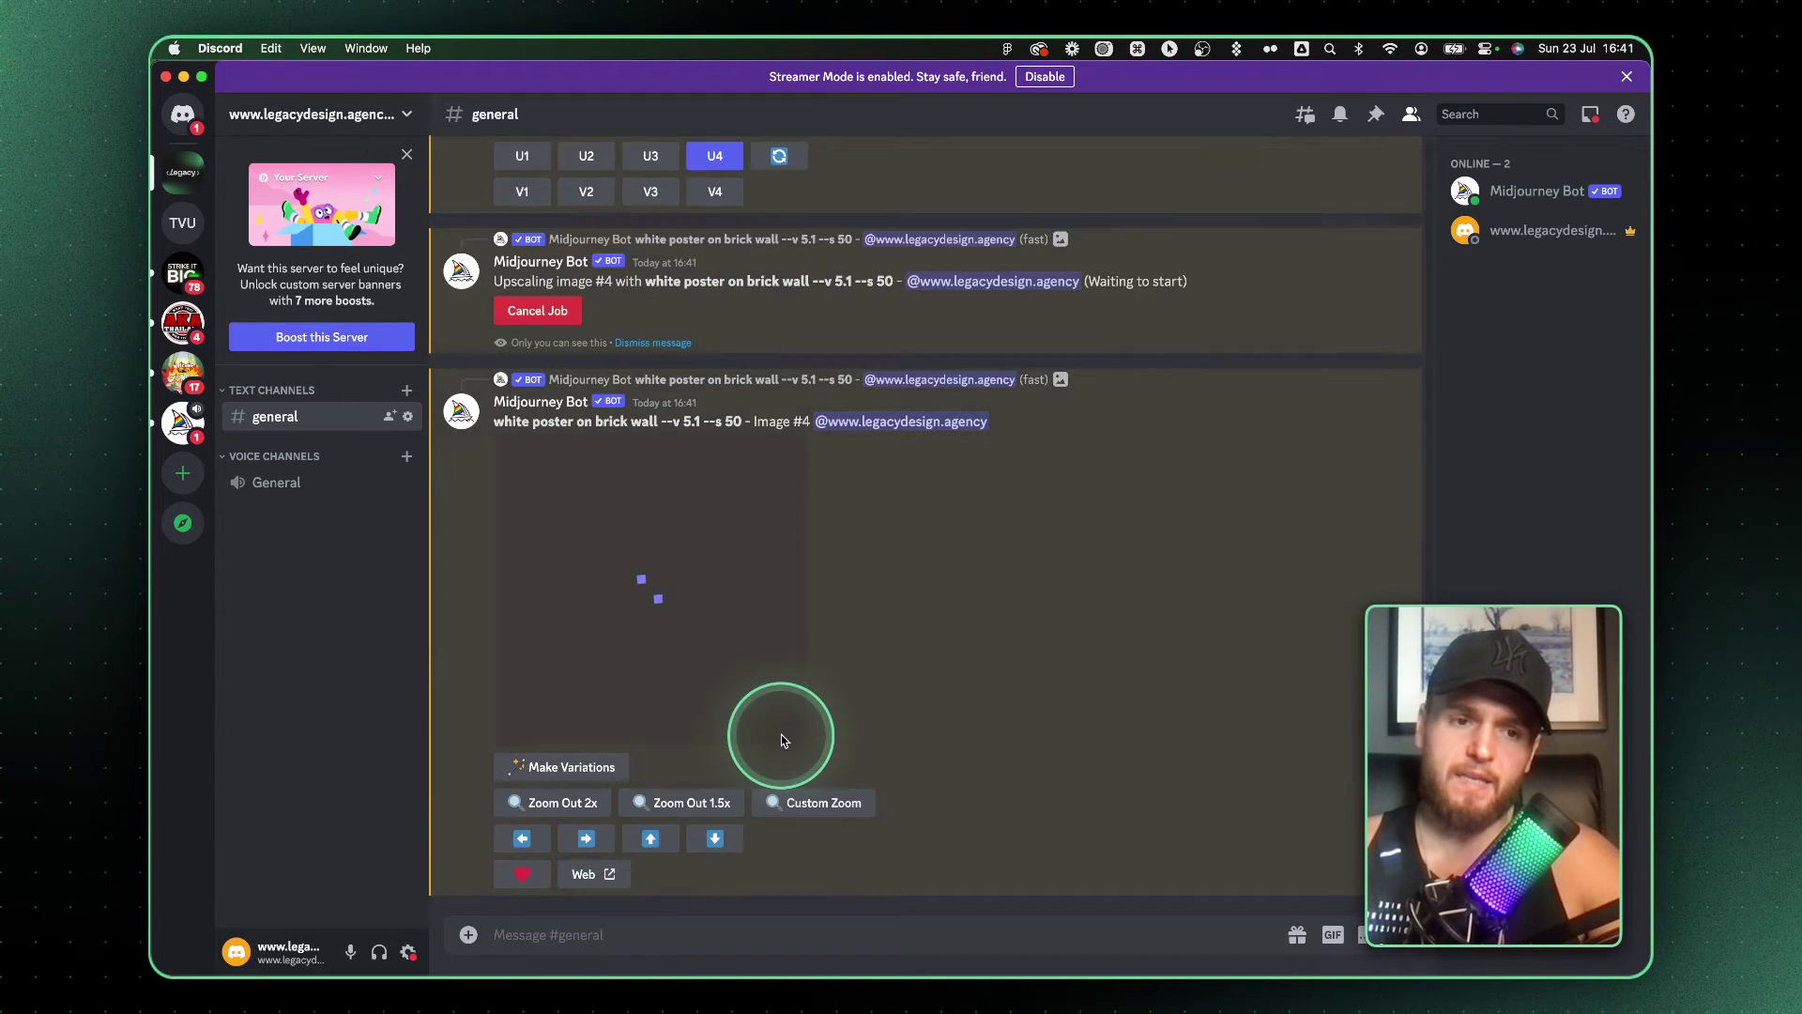
click(683, 631)
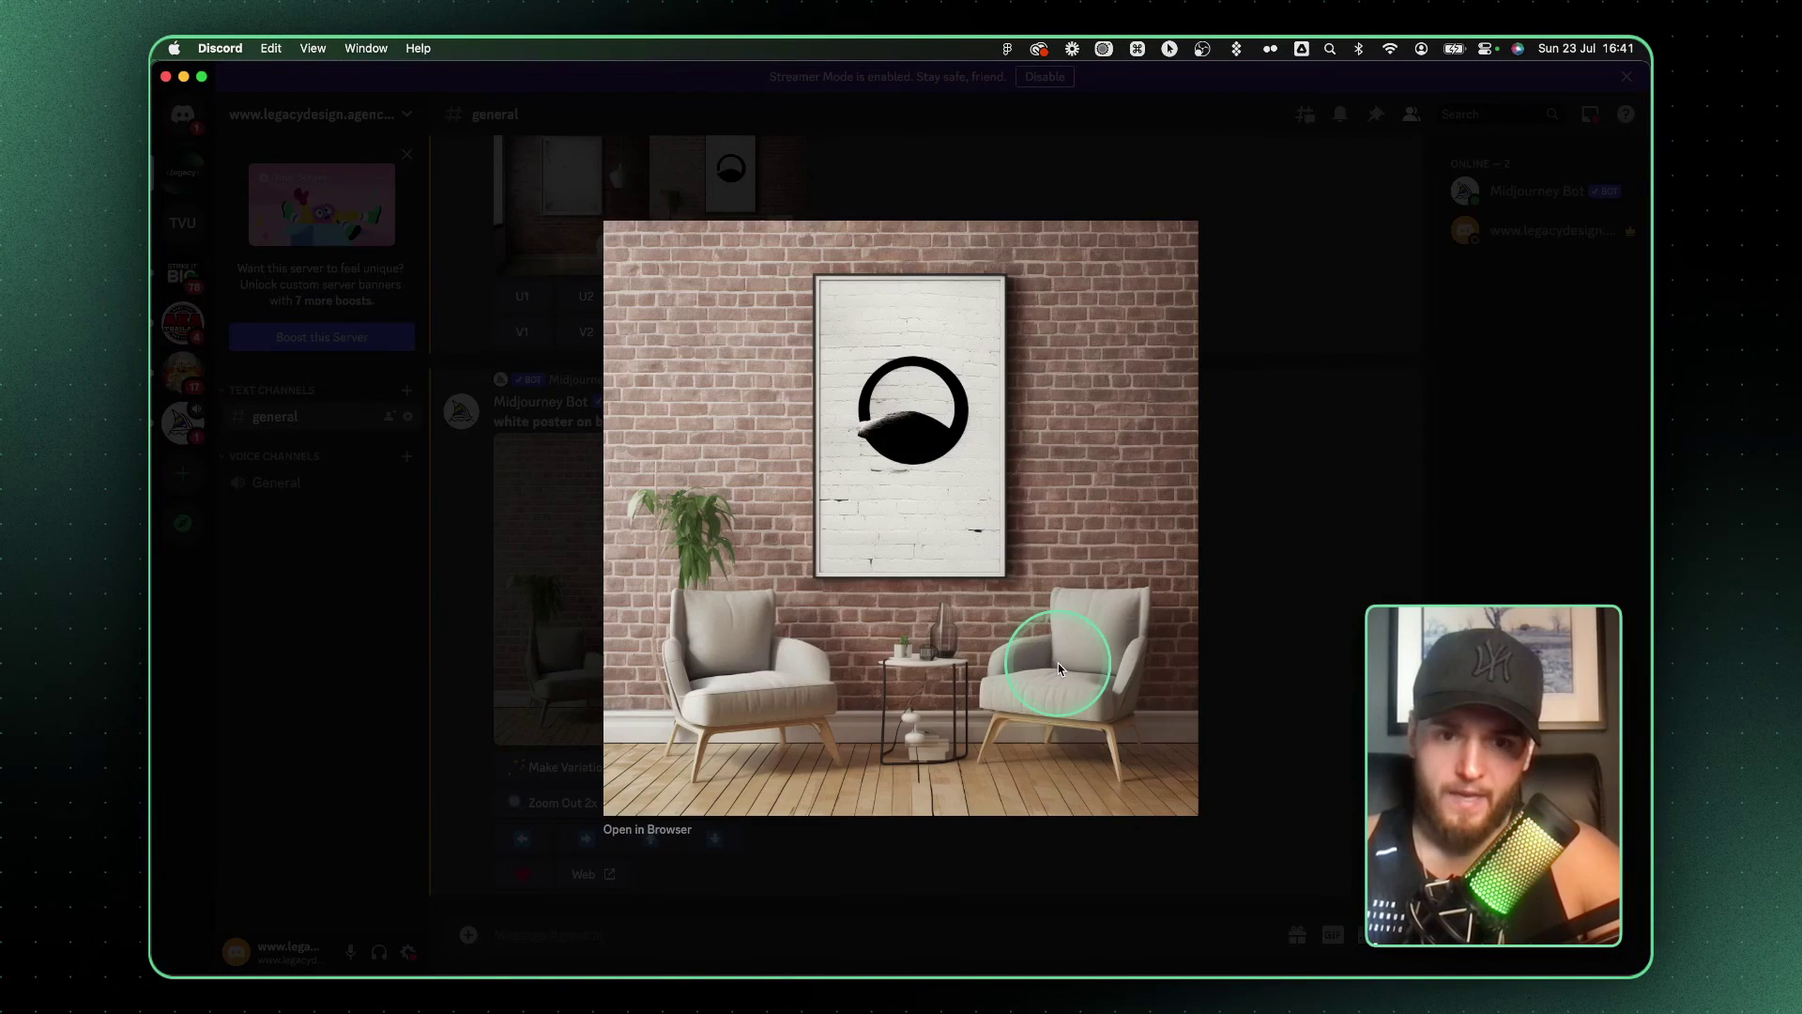